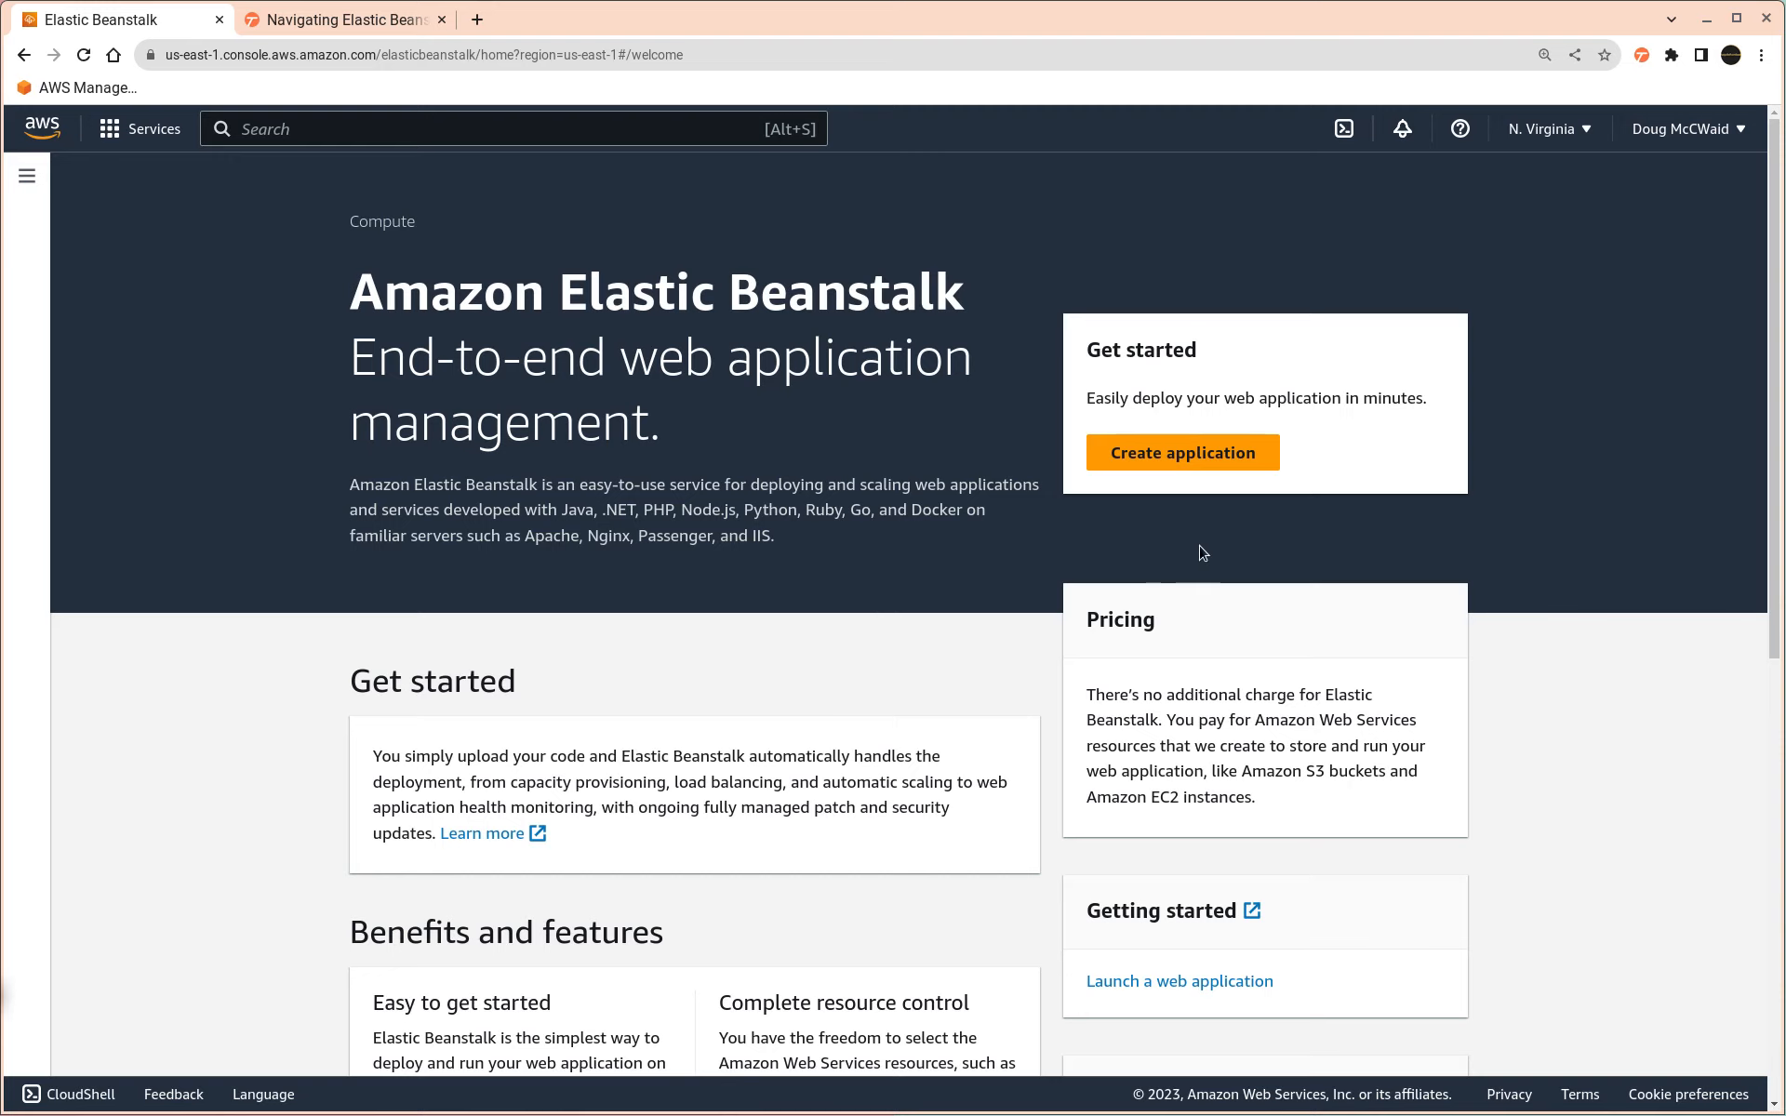
- Start creating a web application with the Web server environment tier and name it test59
left_click(1184, 458)
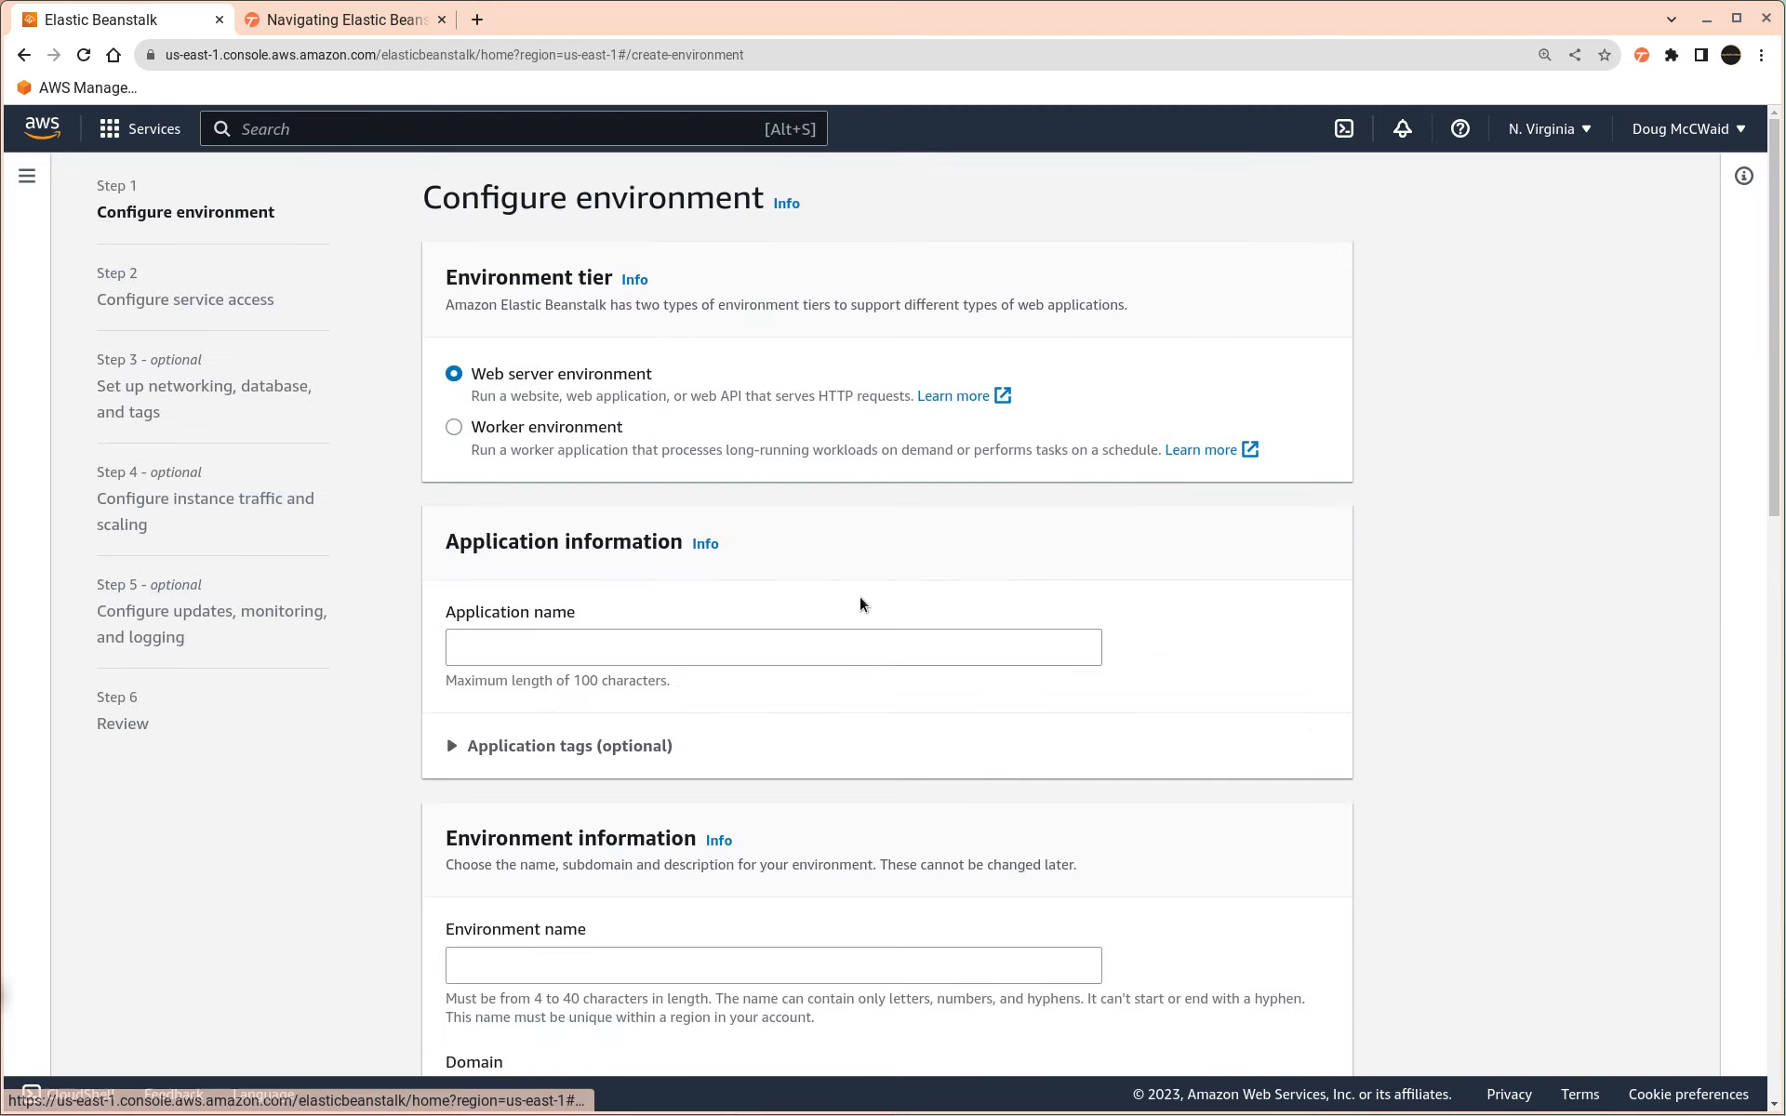
scroll(856, 474, "down", 3)
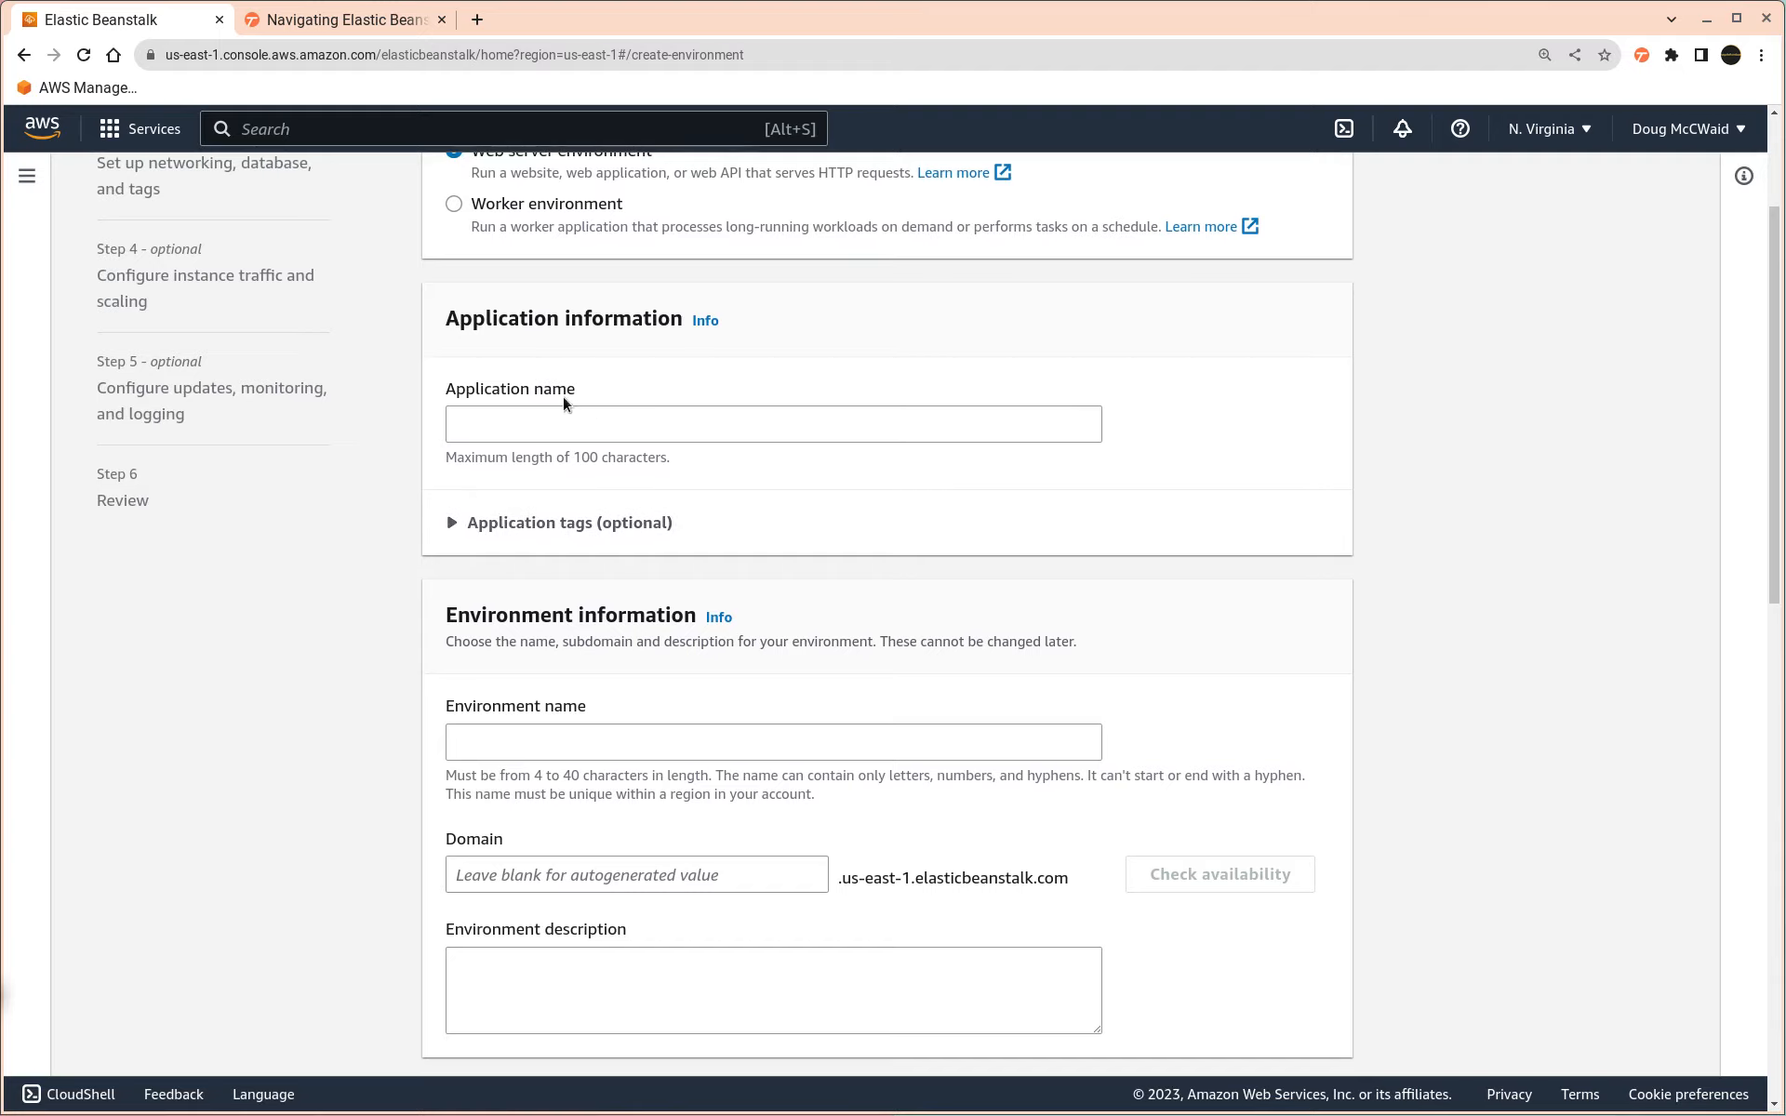
scroll(562, 398, "up", 3)
scroll(759, 374, "down", 3)
left_click(767, 429)
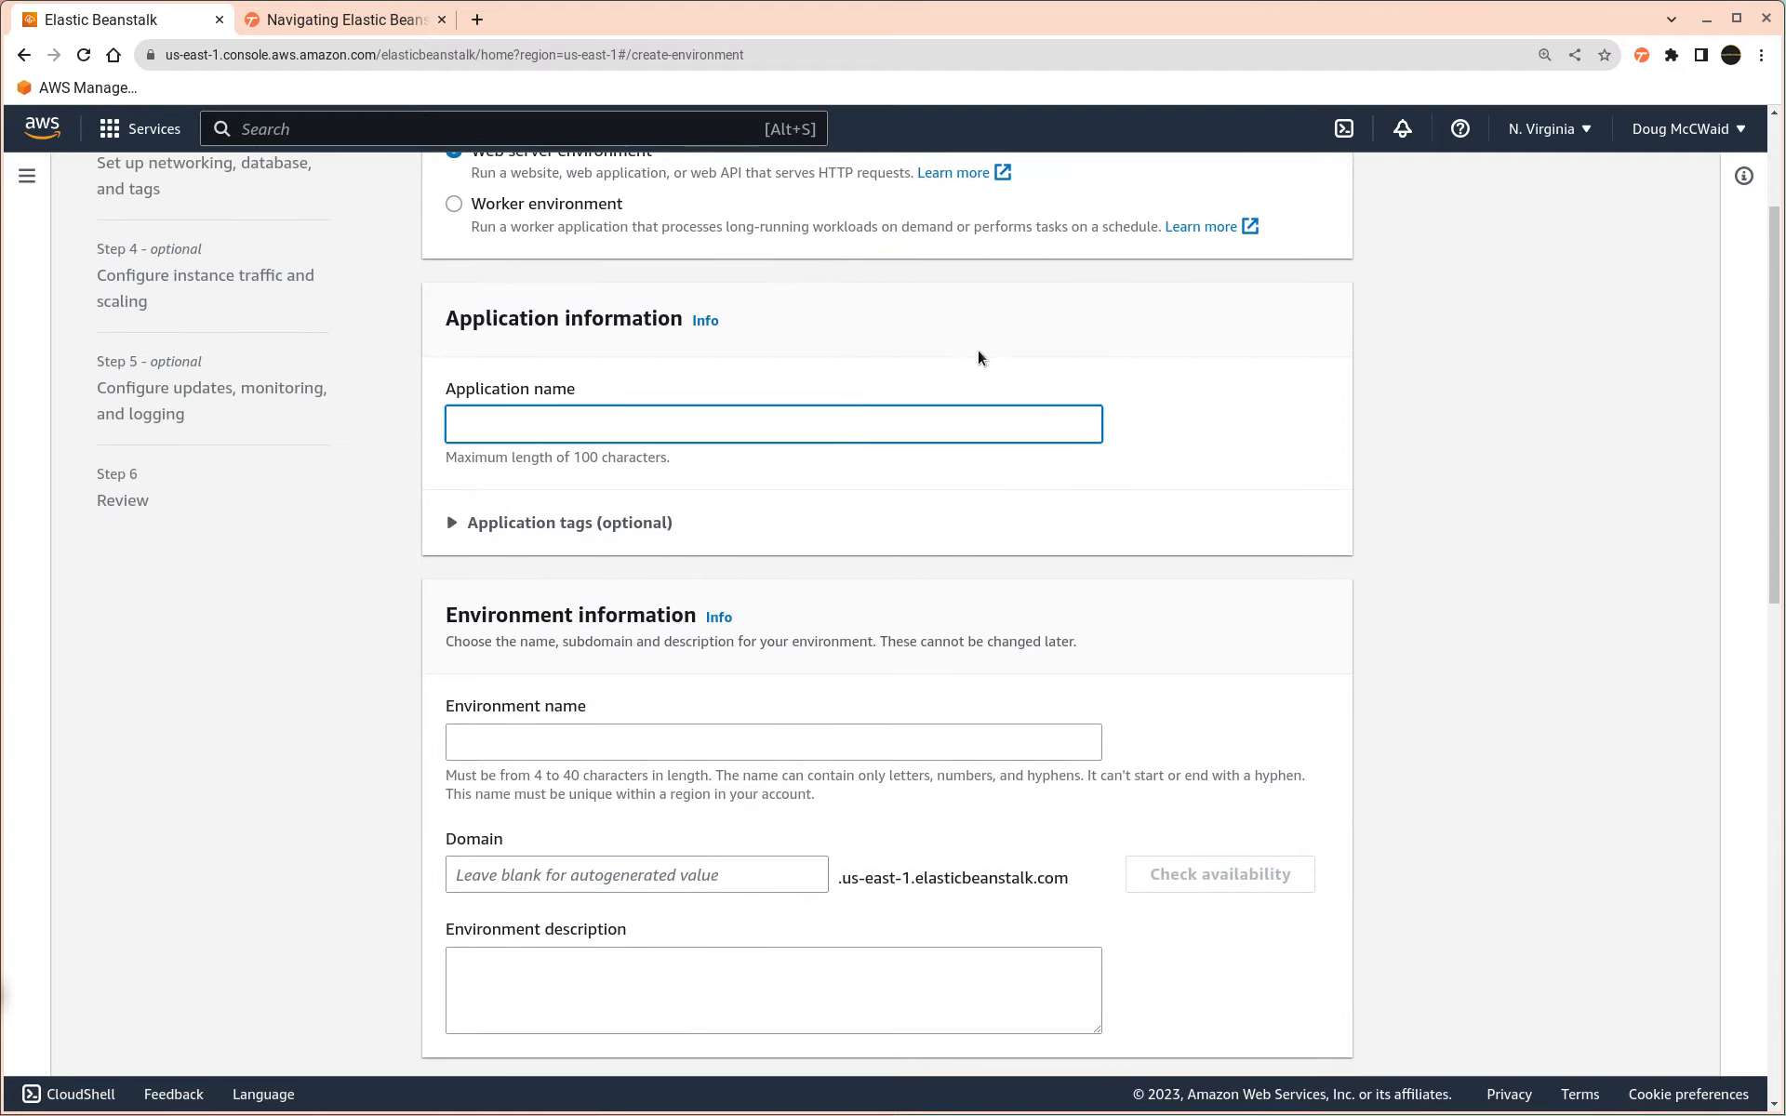
type("test59")
scroll(595, 702, "down", 1)
left_click(717, 618)
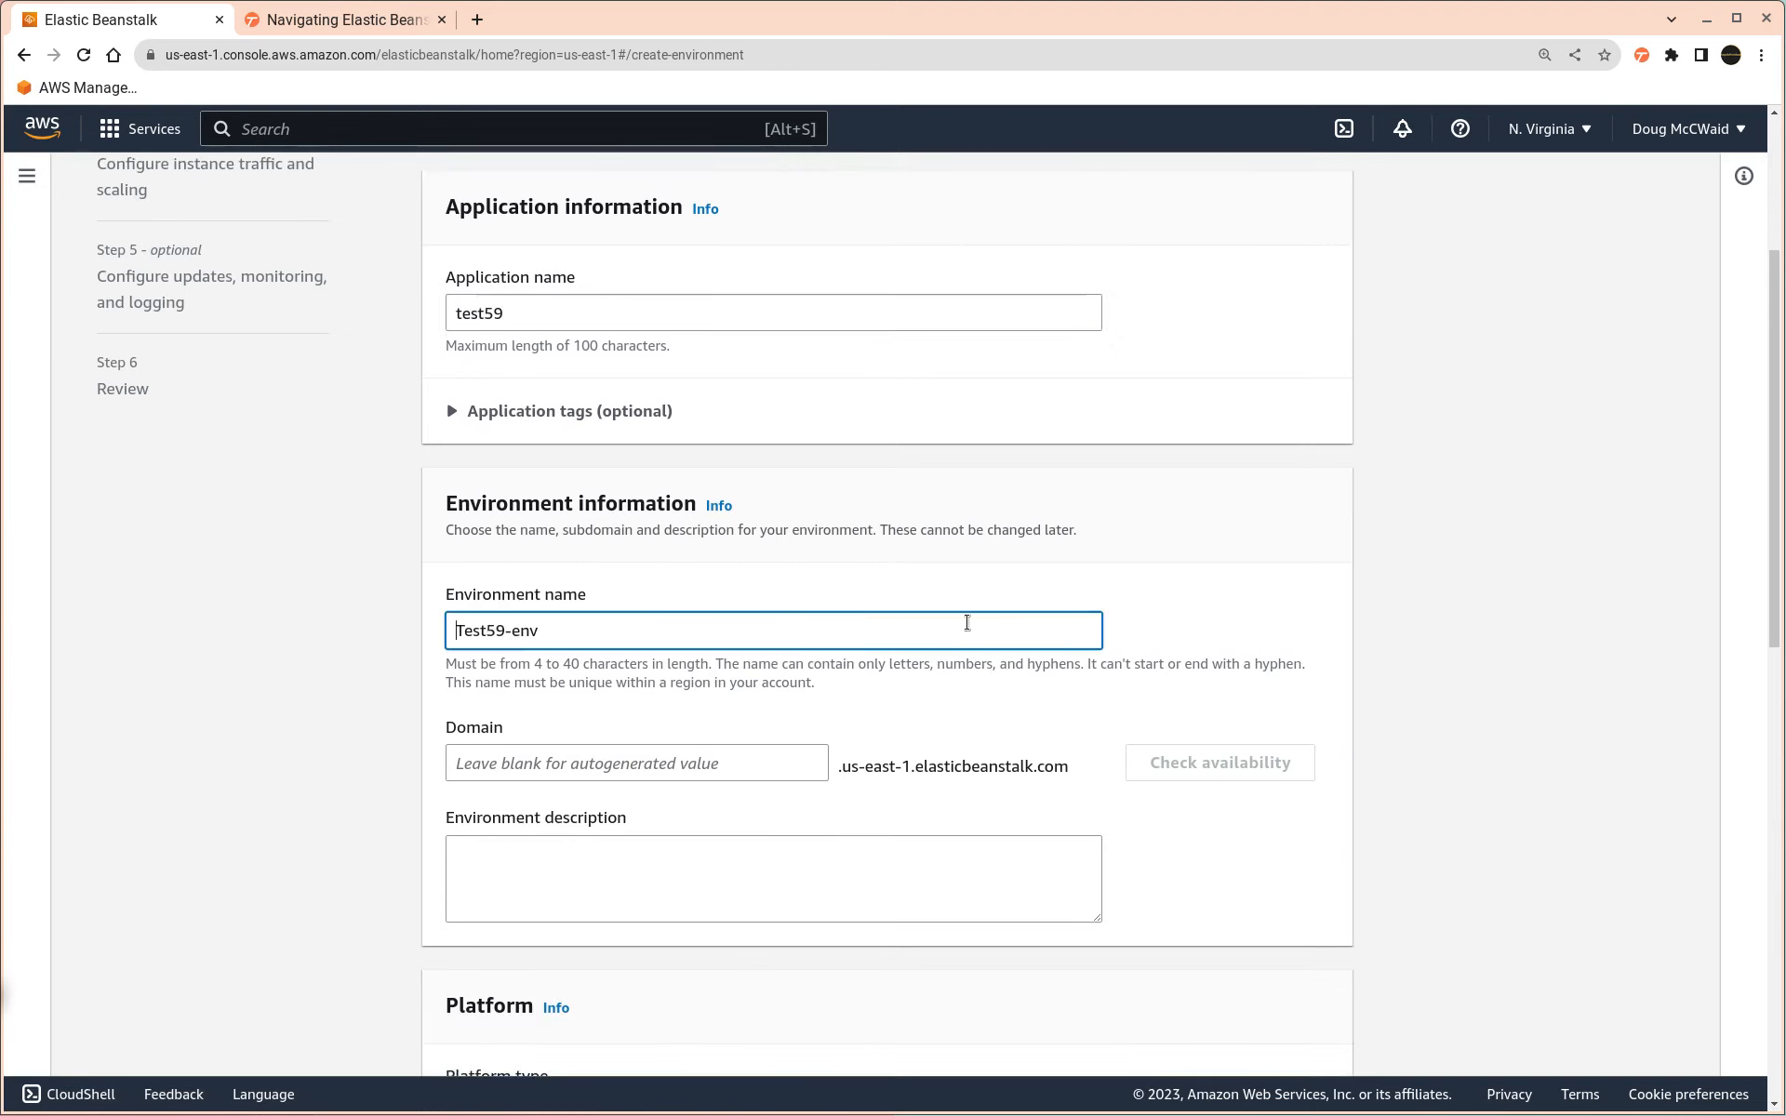
- Set the environment's domain to test59-test and check its availability
scroll(1044, 730, "down", 3)
left_click(689, 429)
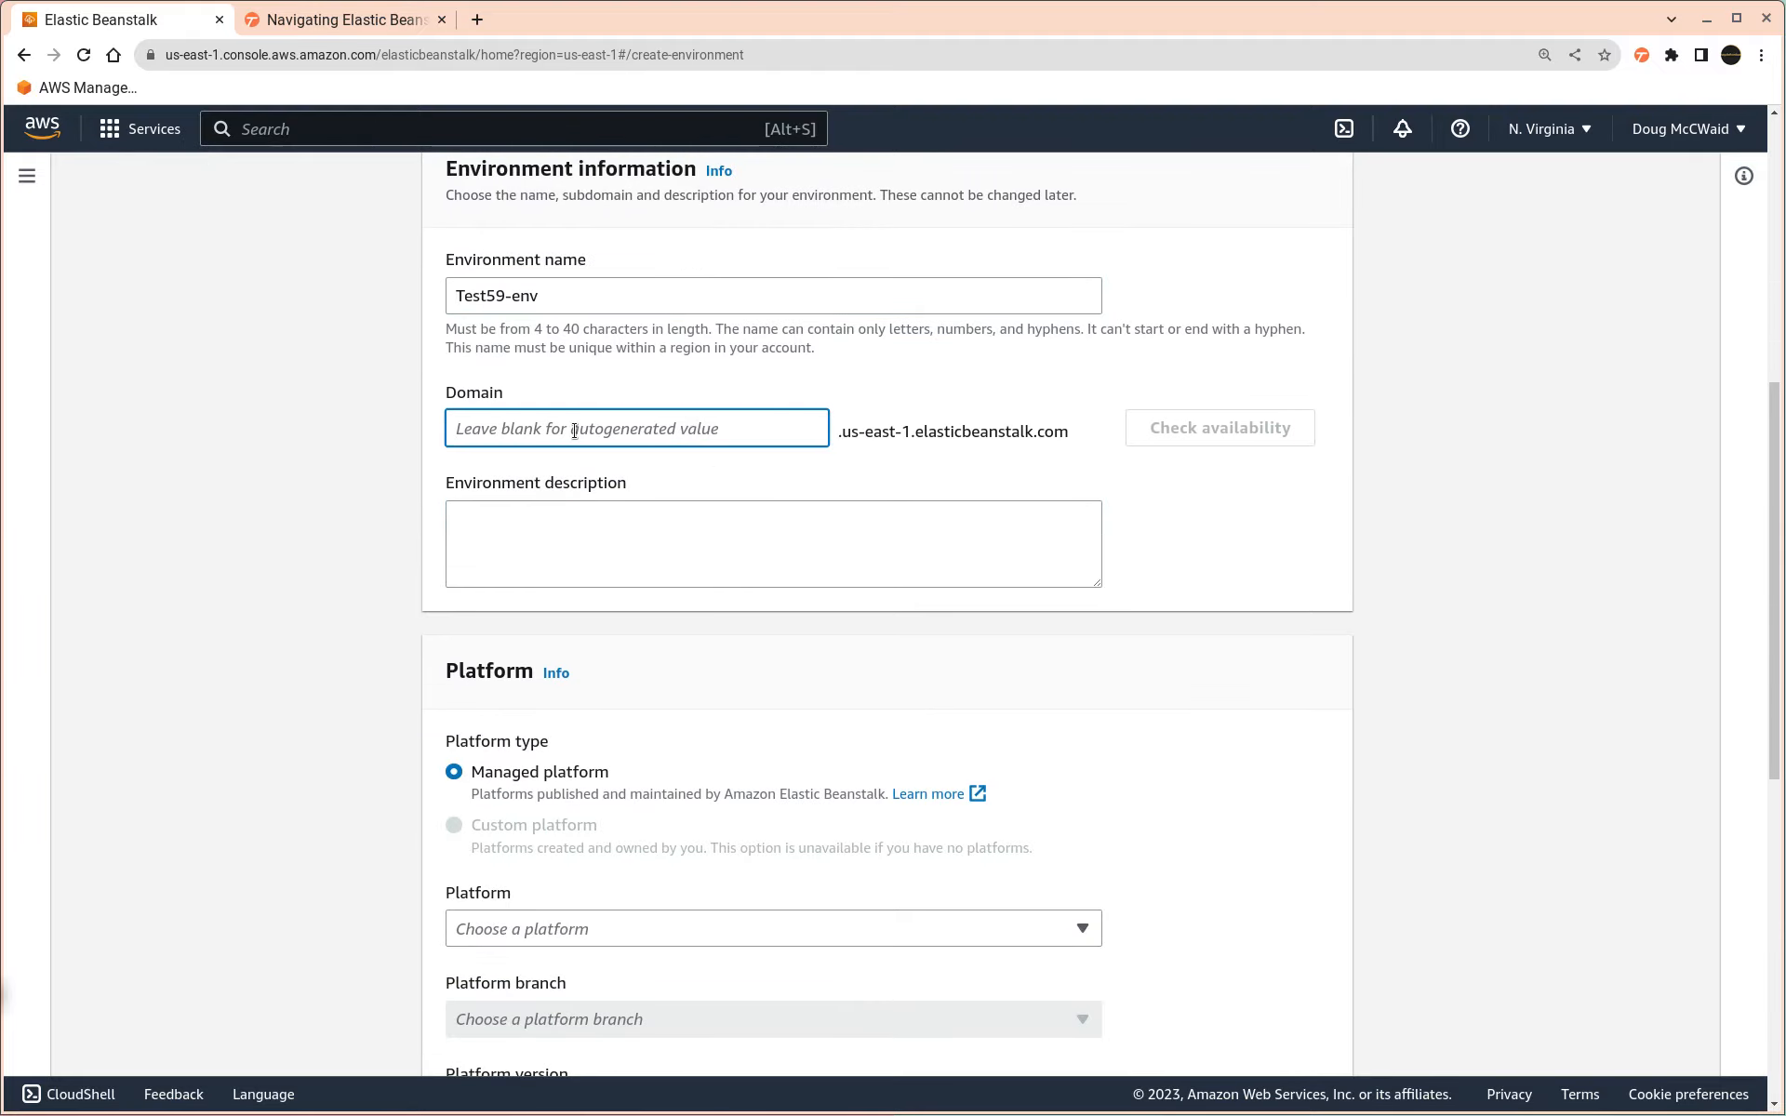
type("te")
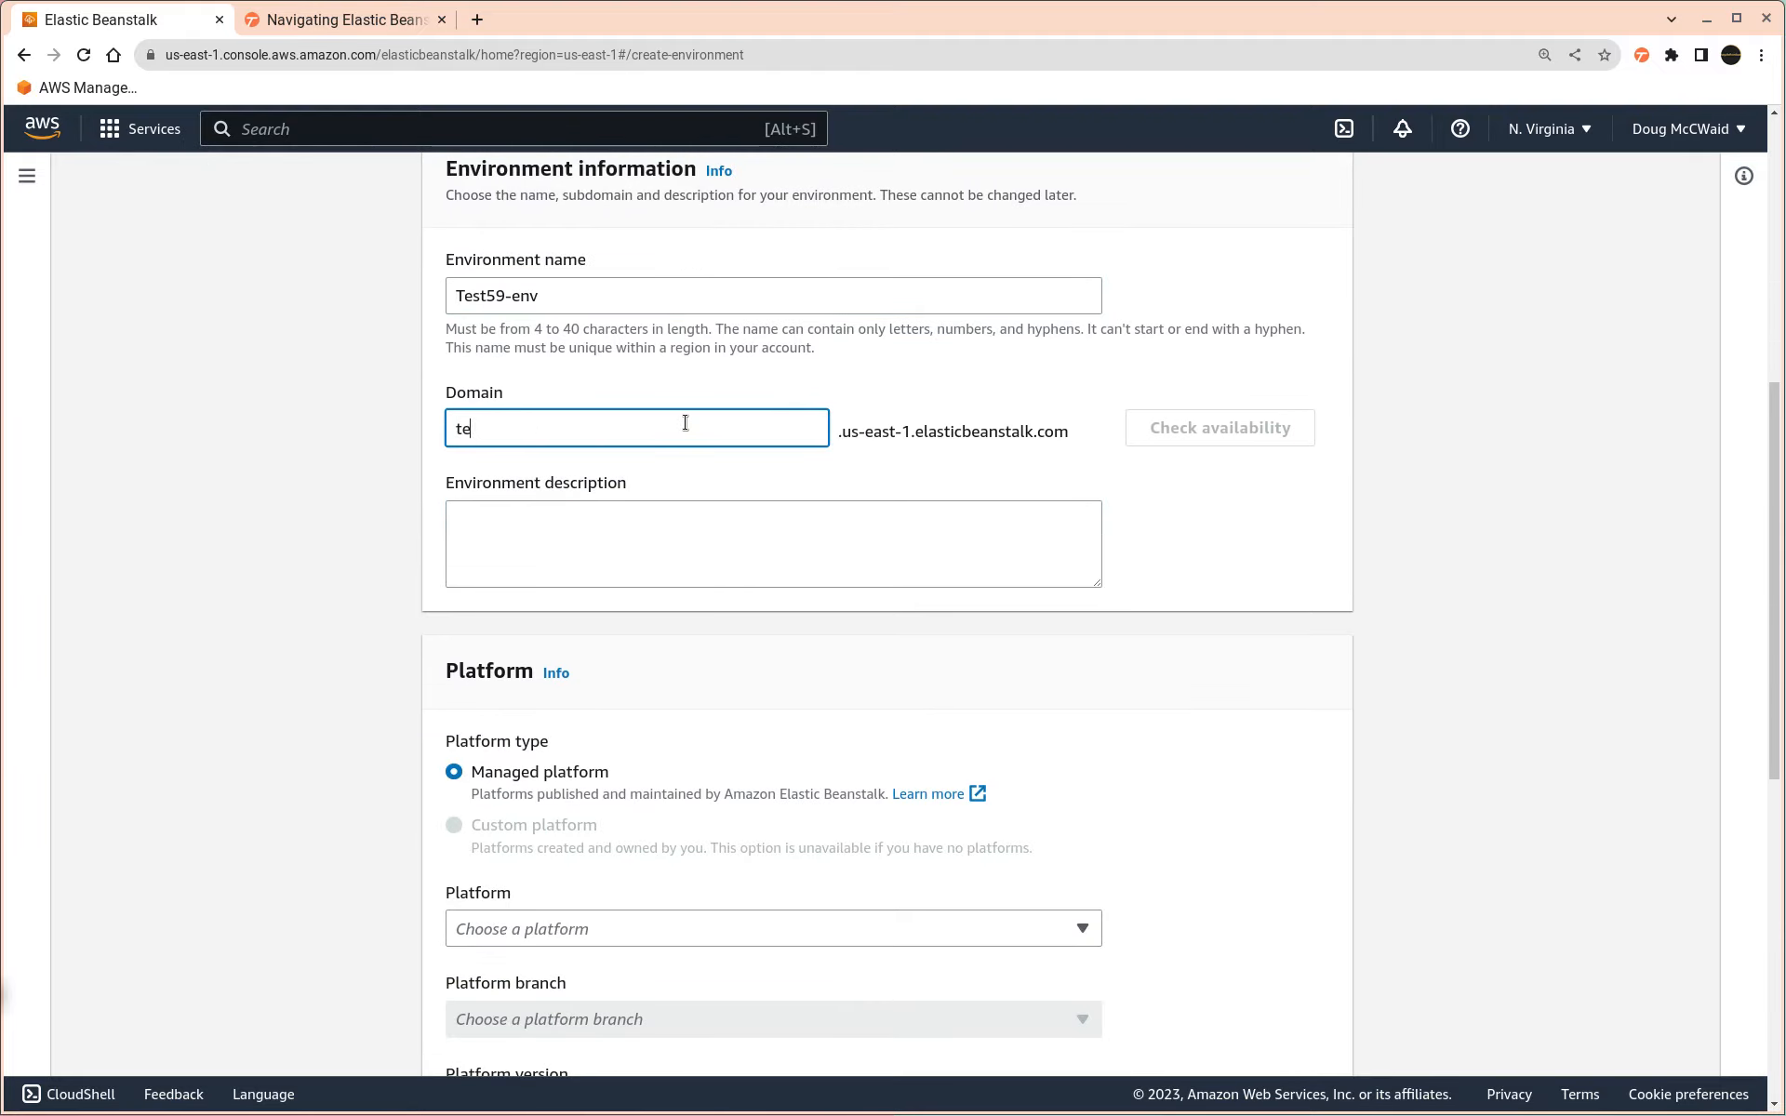
type("st5")
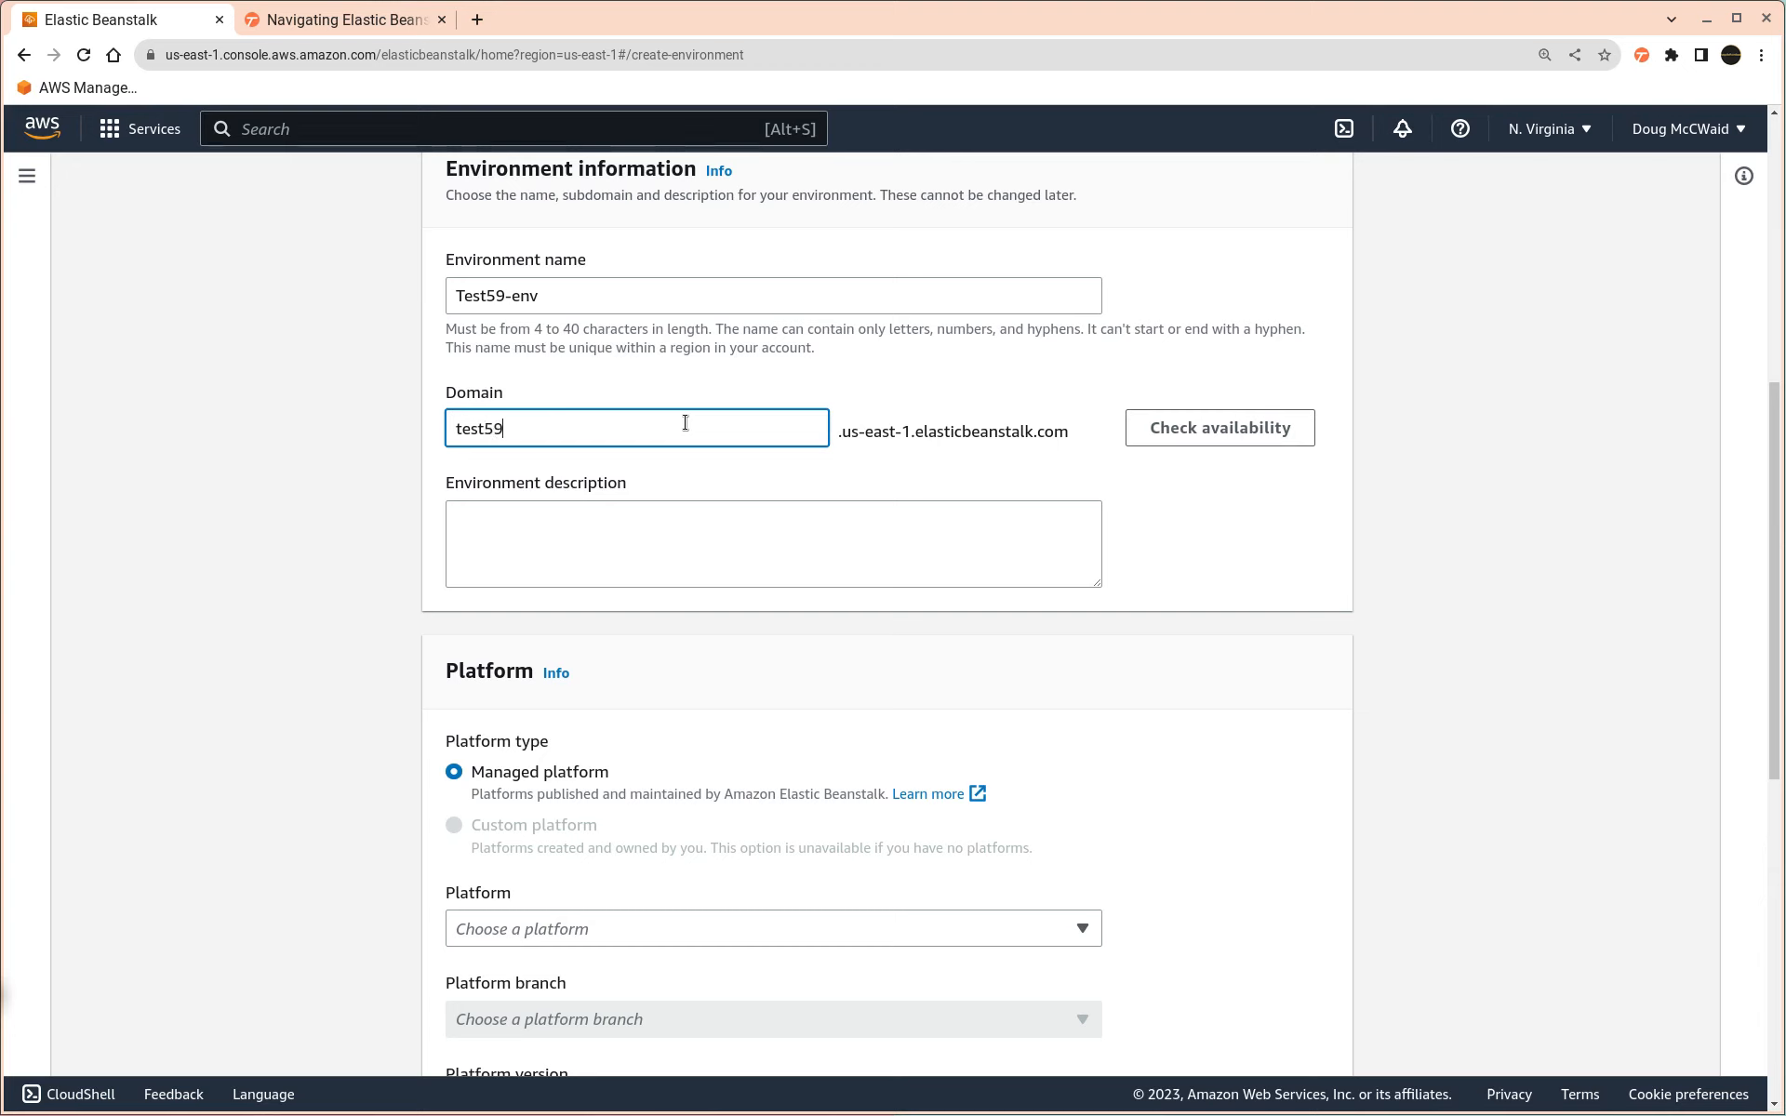
type("9-test")
left_click(902, 484)
left_click(1154, 430)
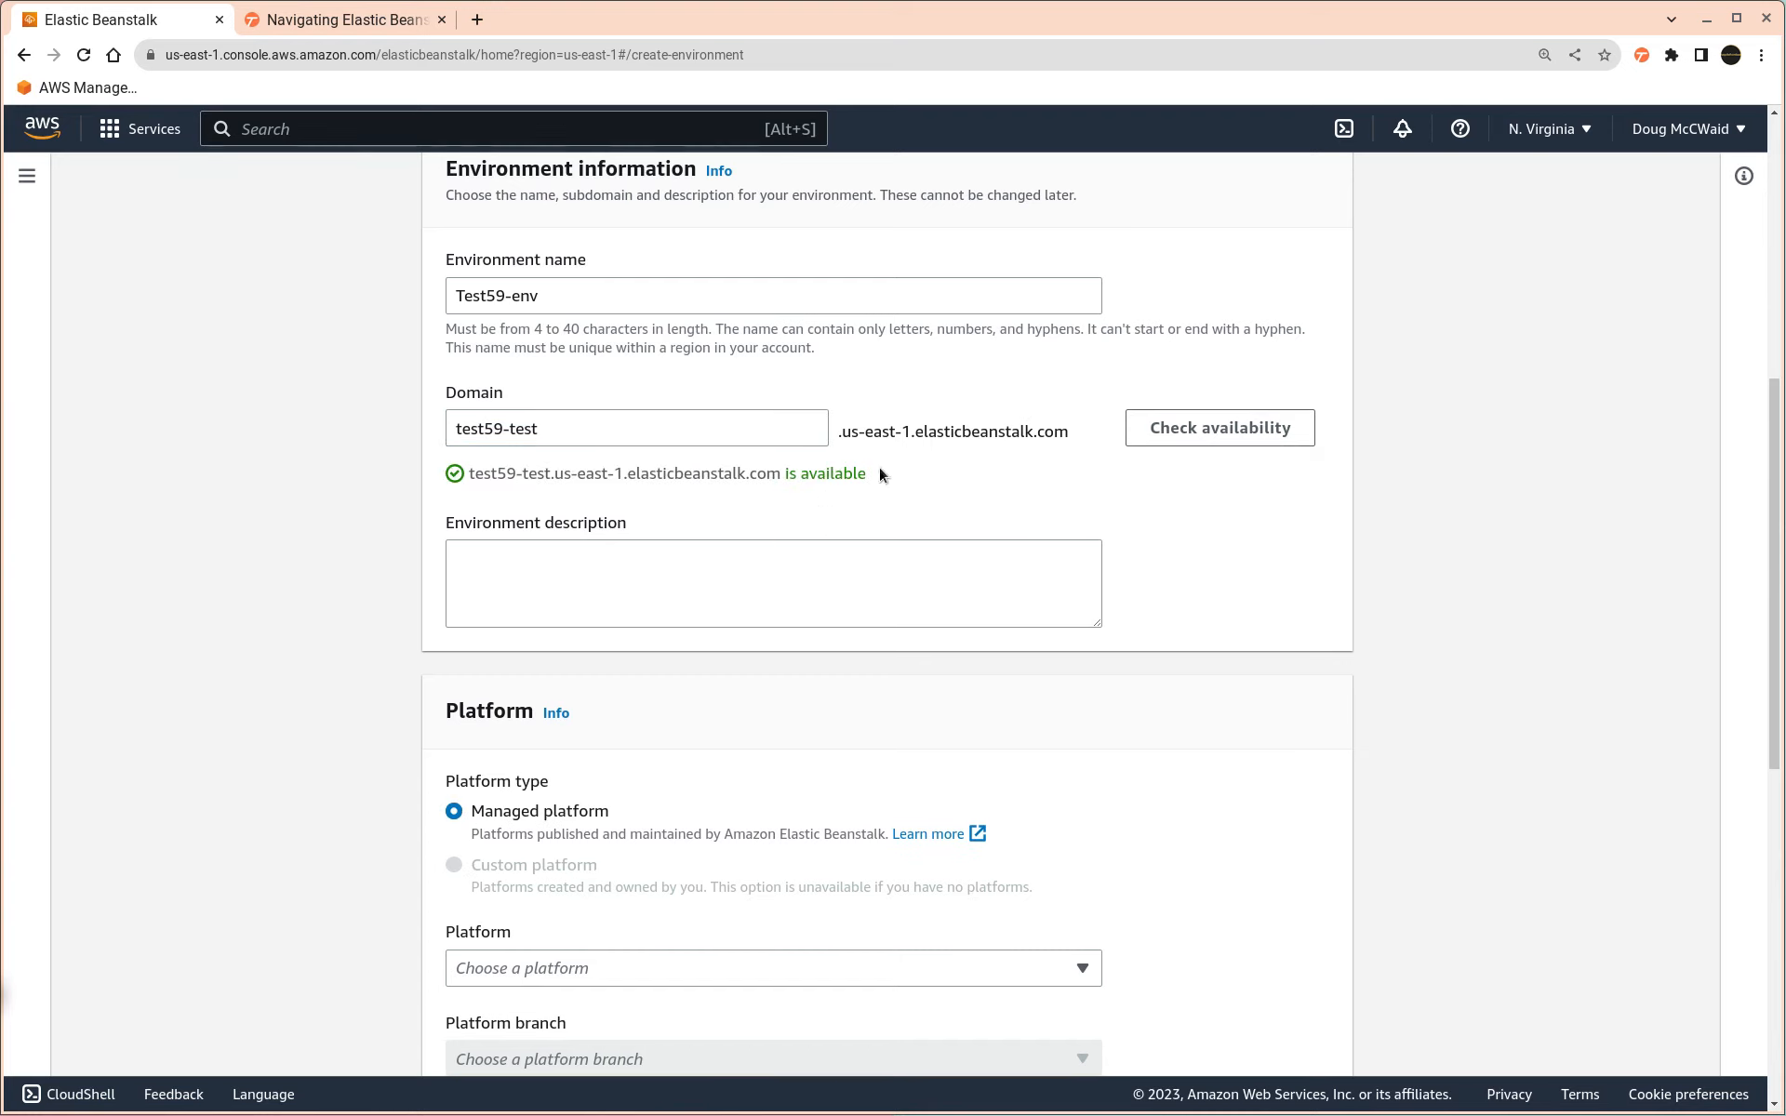
left_click_drag(879, 470, 912, 472)
left_click(913, 473)
- Leave the environment description empty and choose Node.js as the managed platform
scroll(842, 543, "down", 2)
left_click(555, 474)
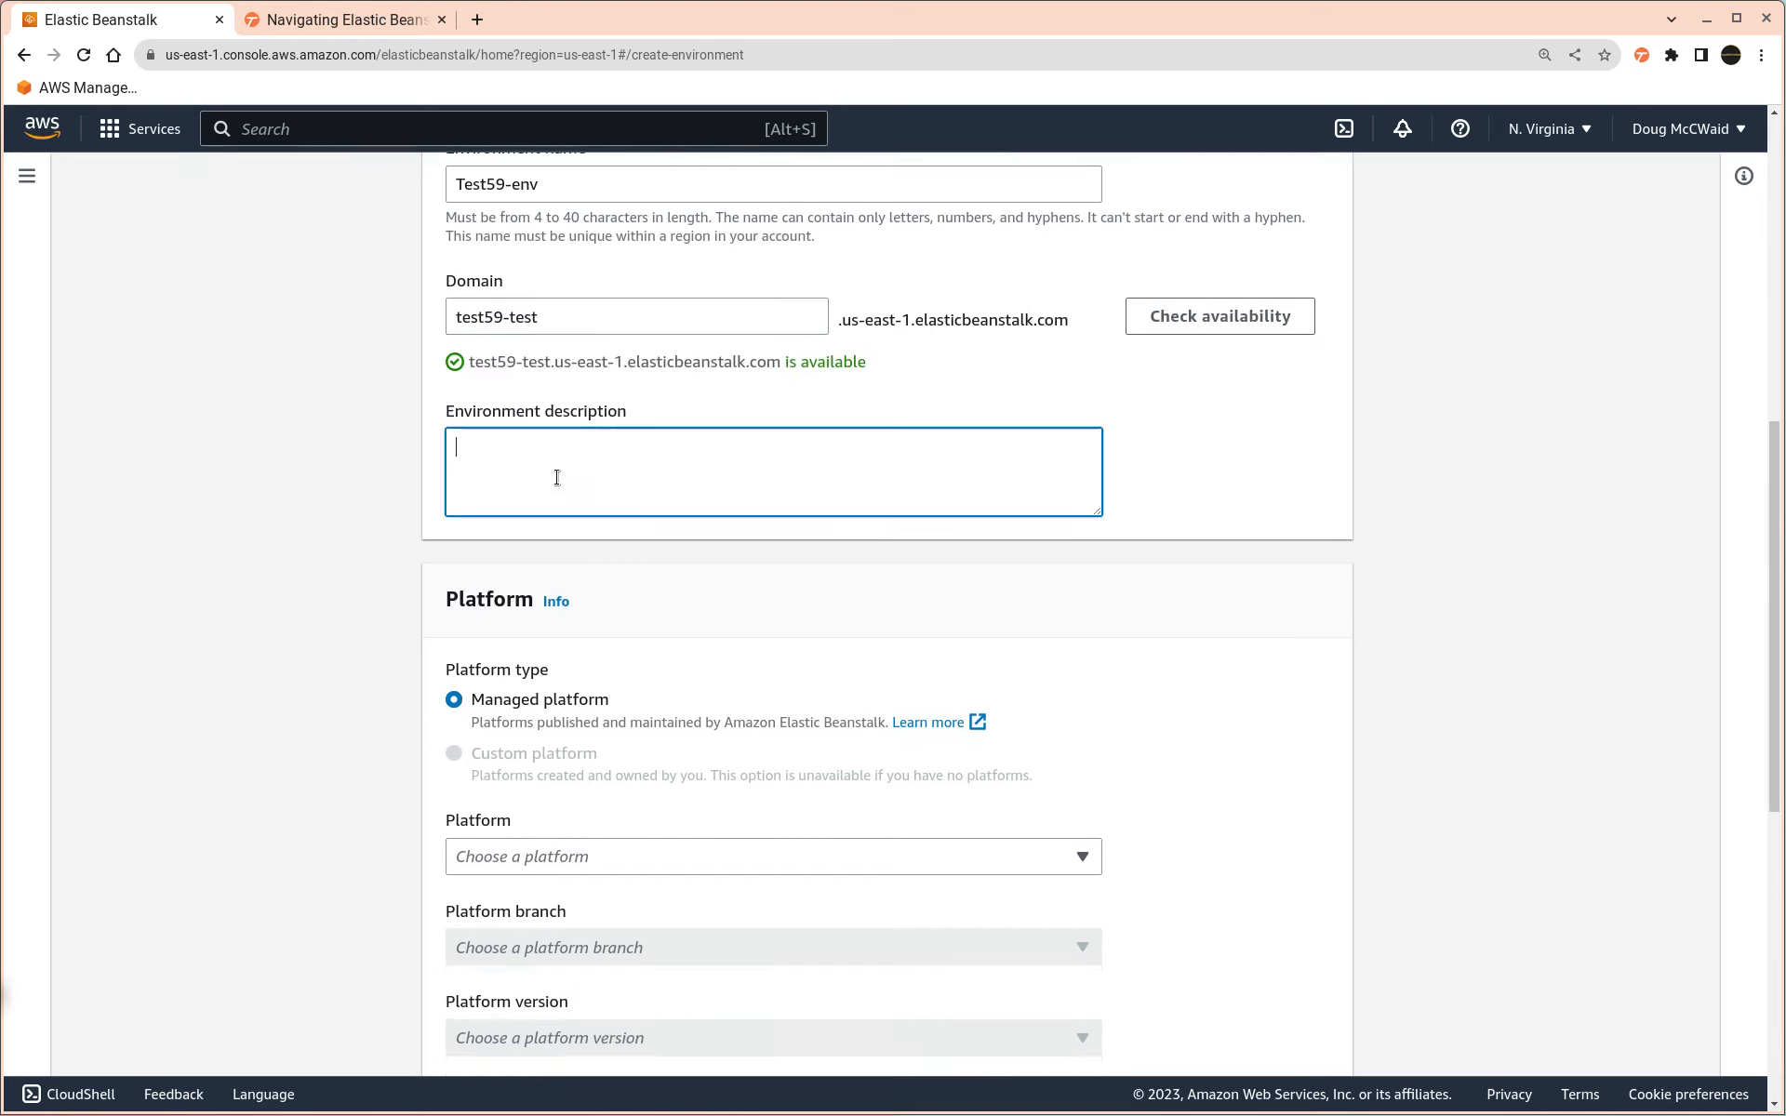
scroll(838, 476, "down", 2)
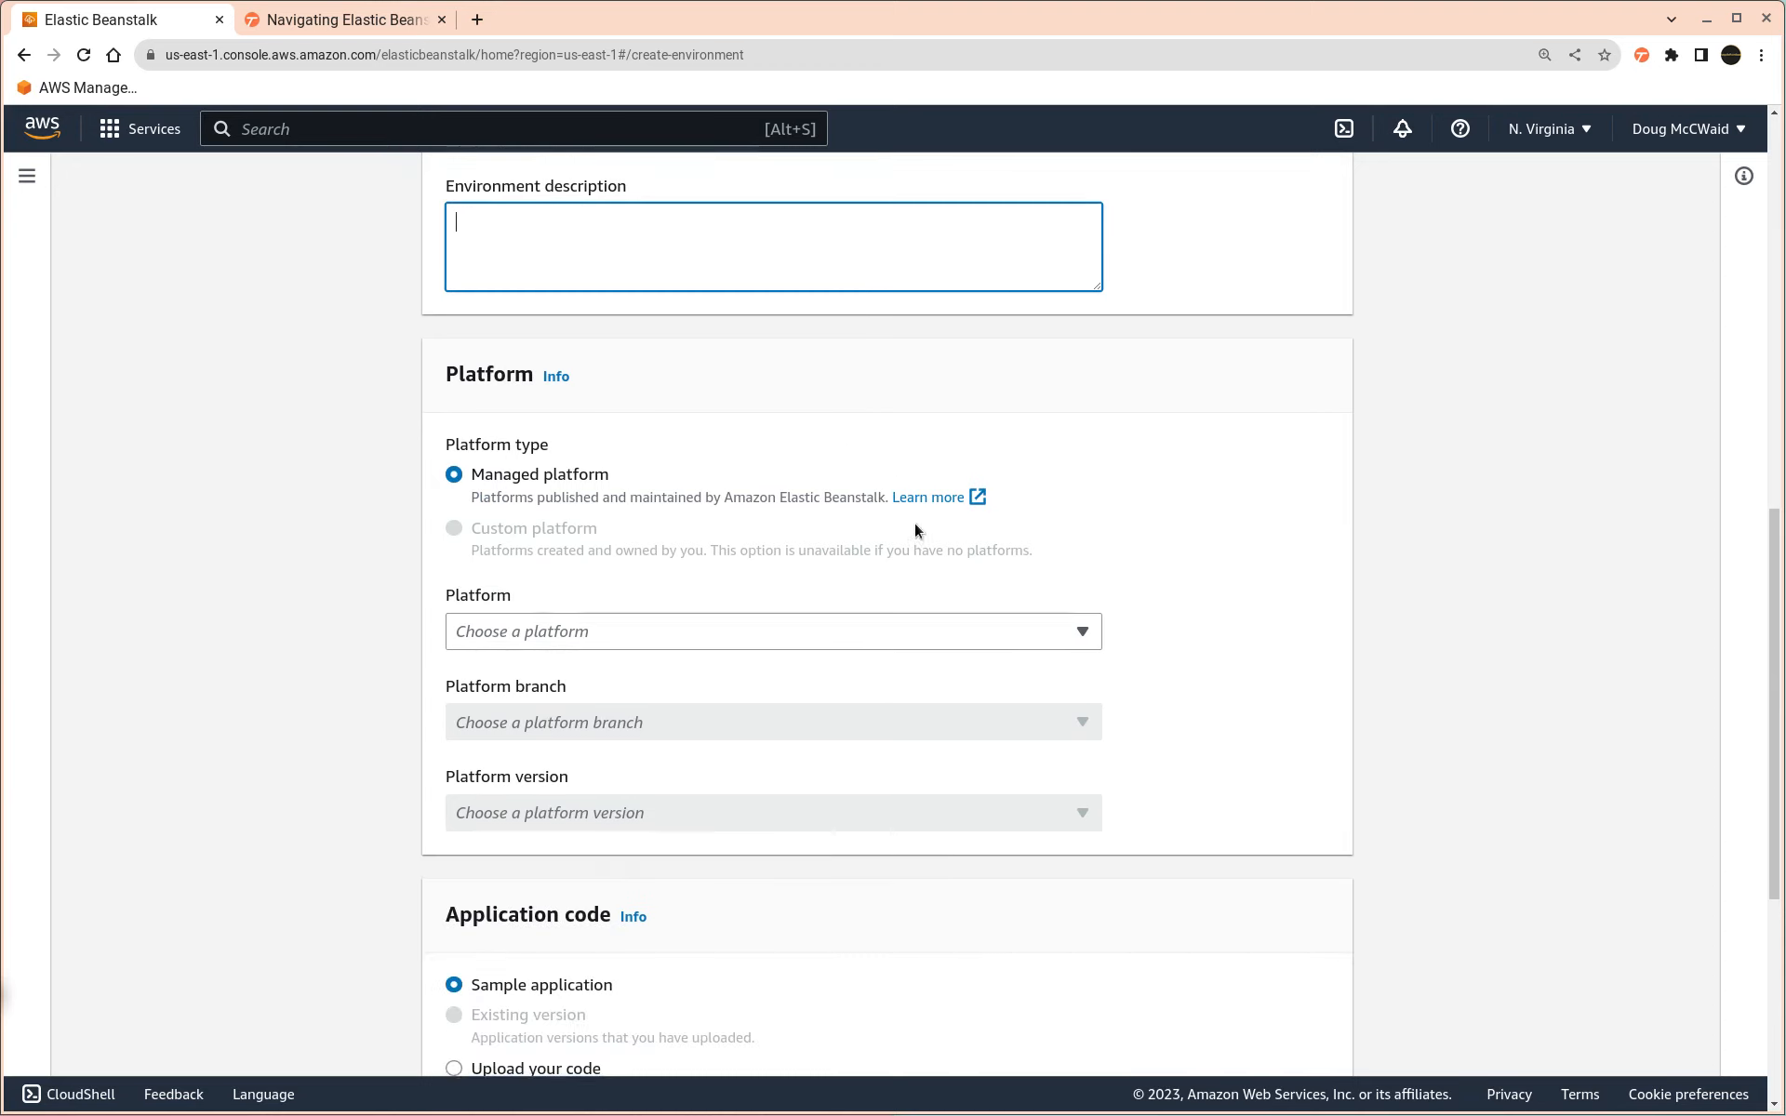
scroll(652, 465, "down", 1)
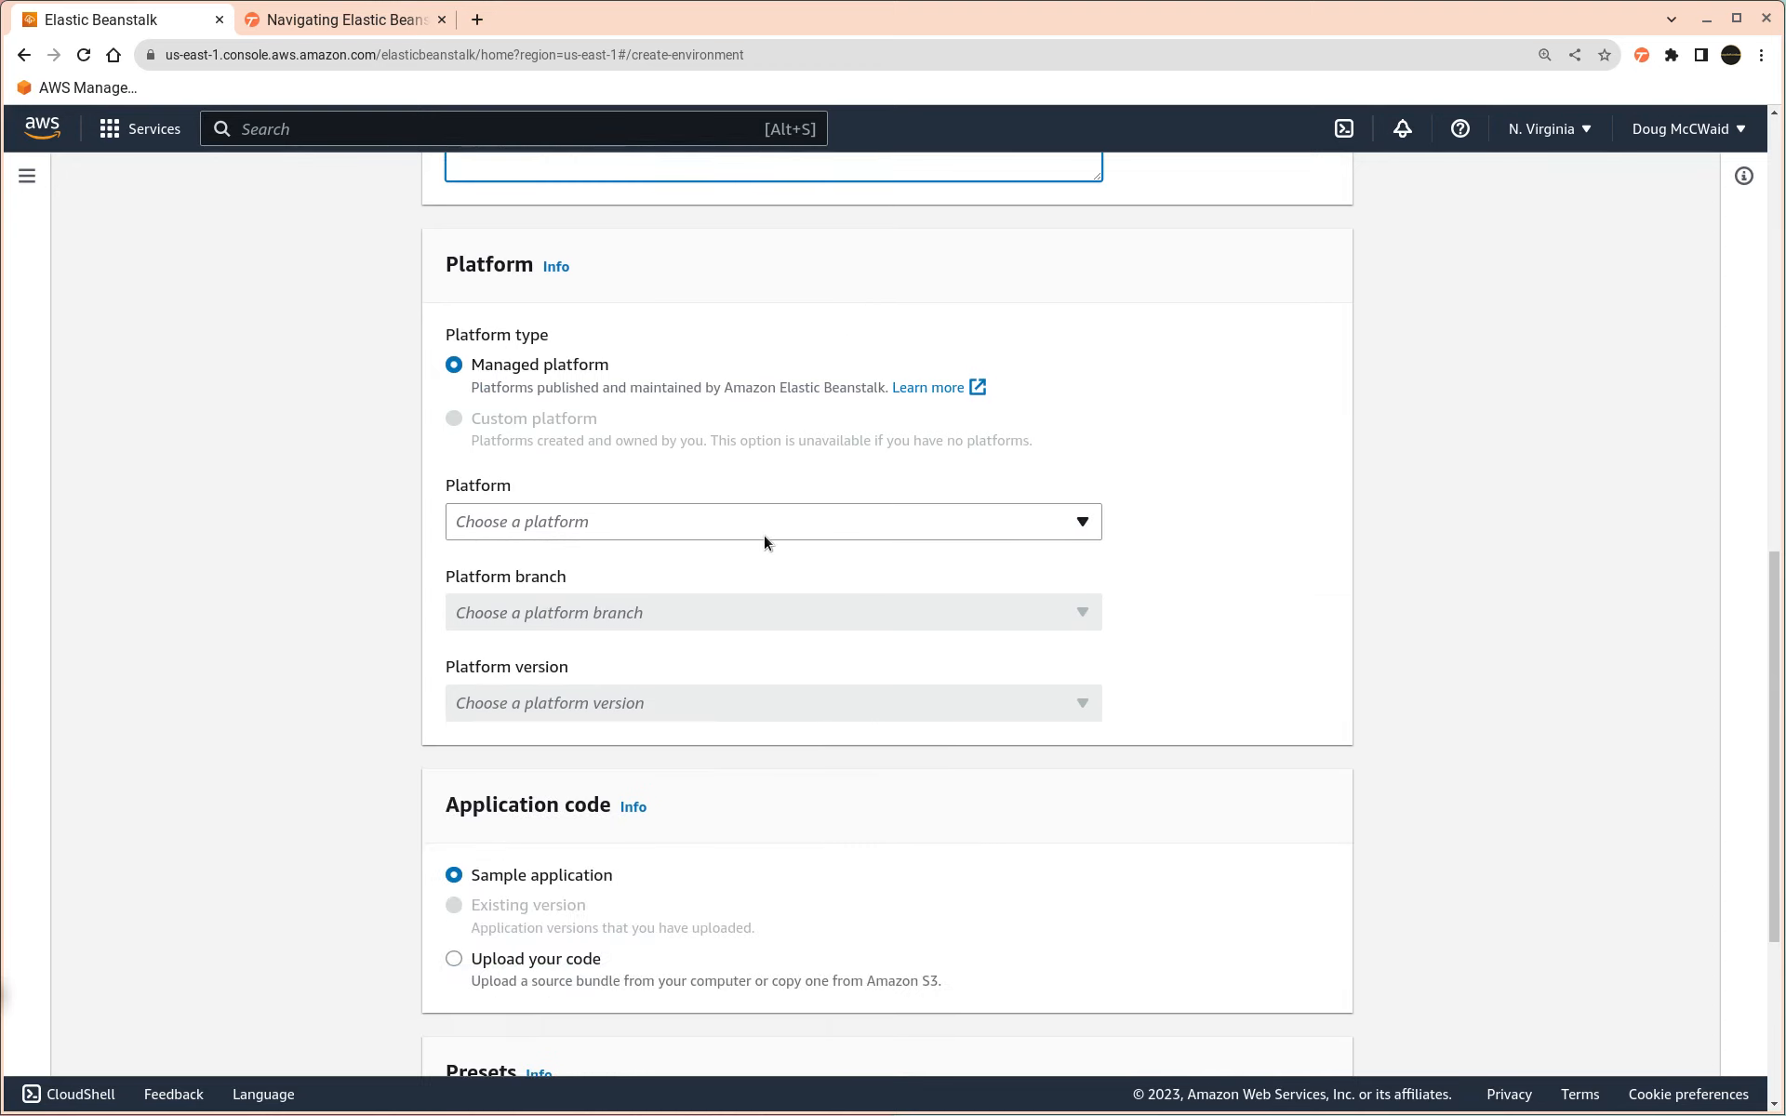
left_click(790, 523)
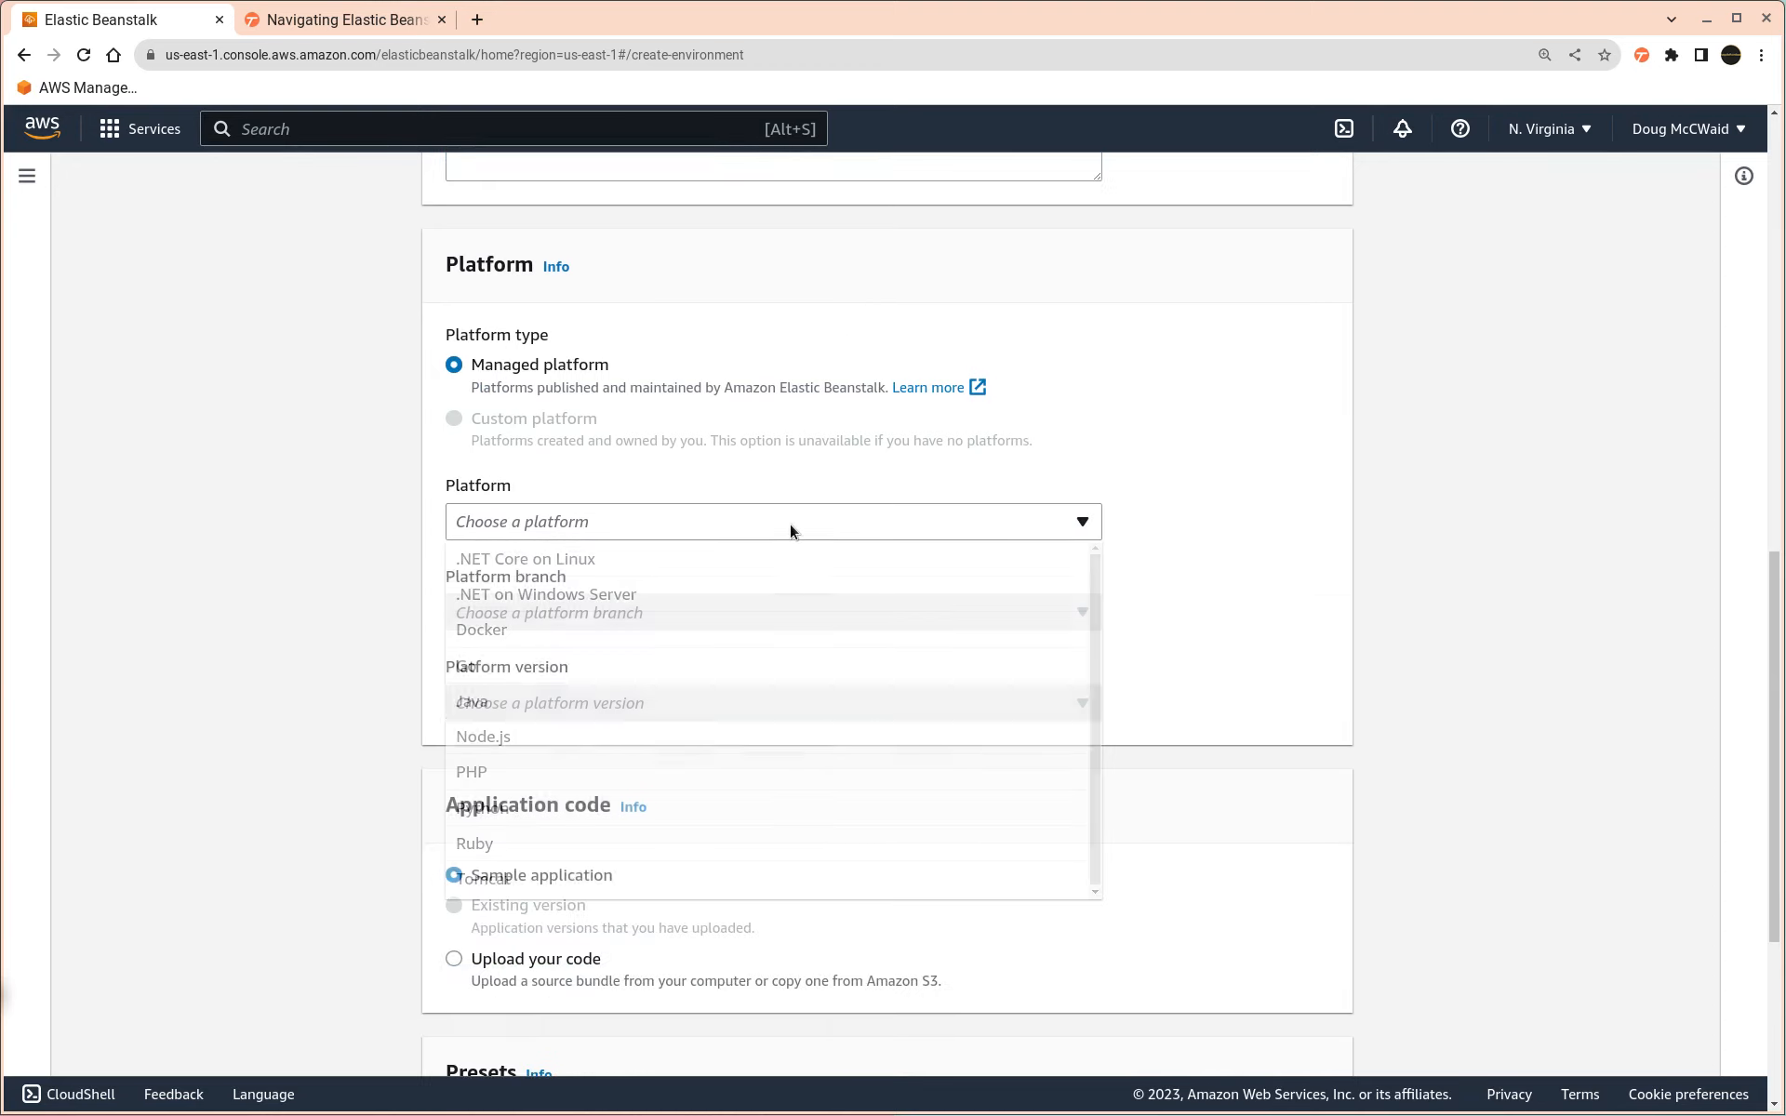
left_click(502, 738)
scroll(702, 771, "down", 2)
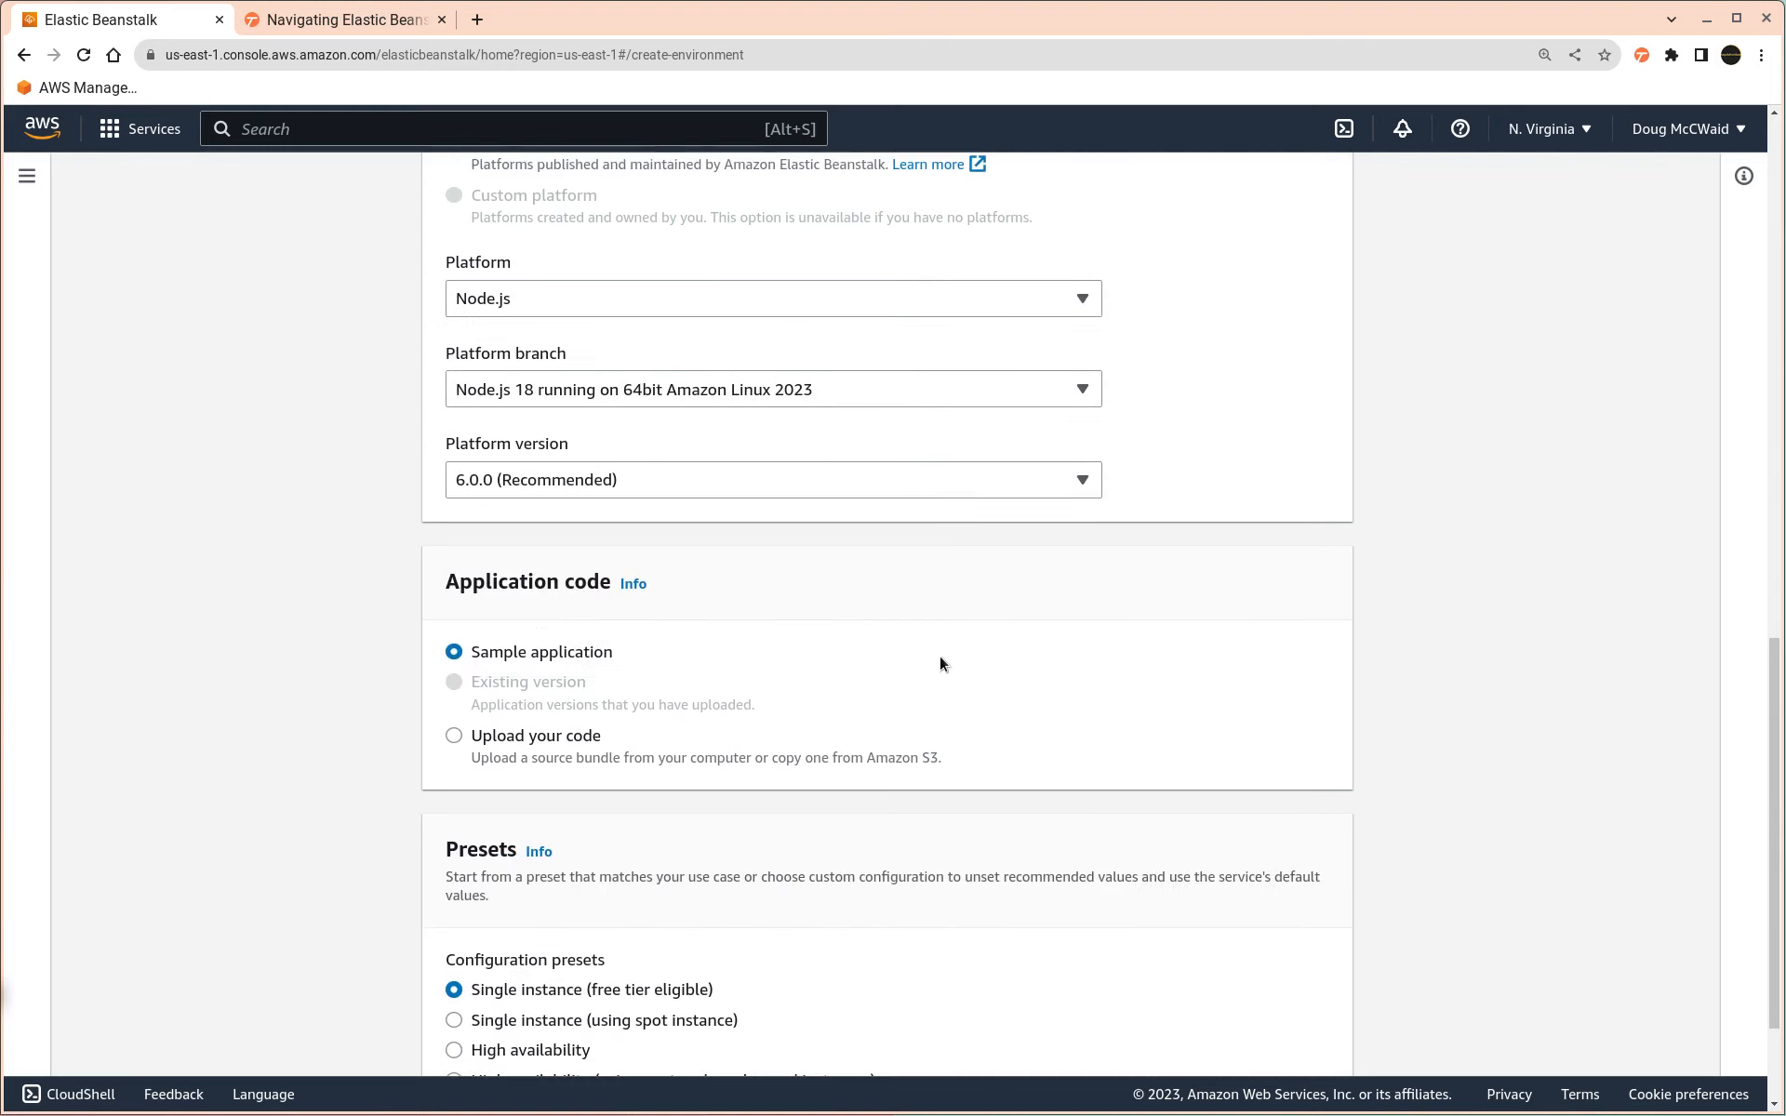
scroll(939, 663, "down", 2)
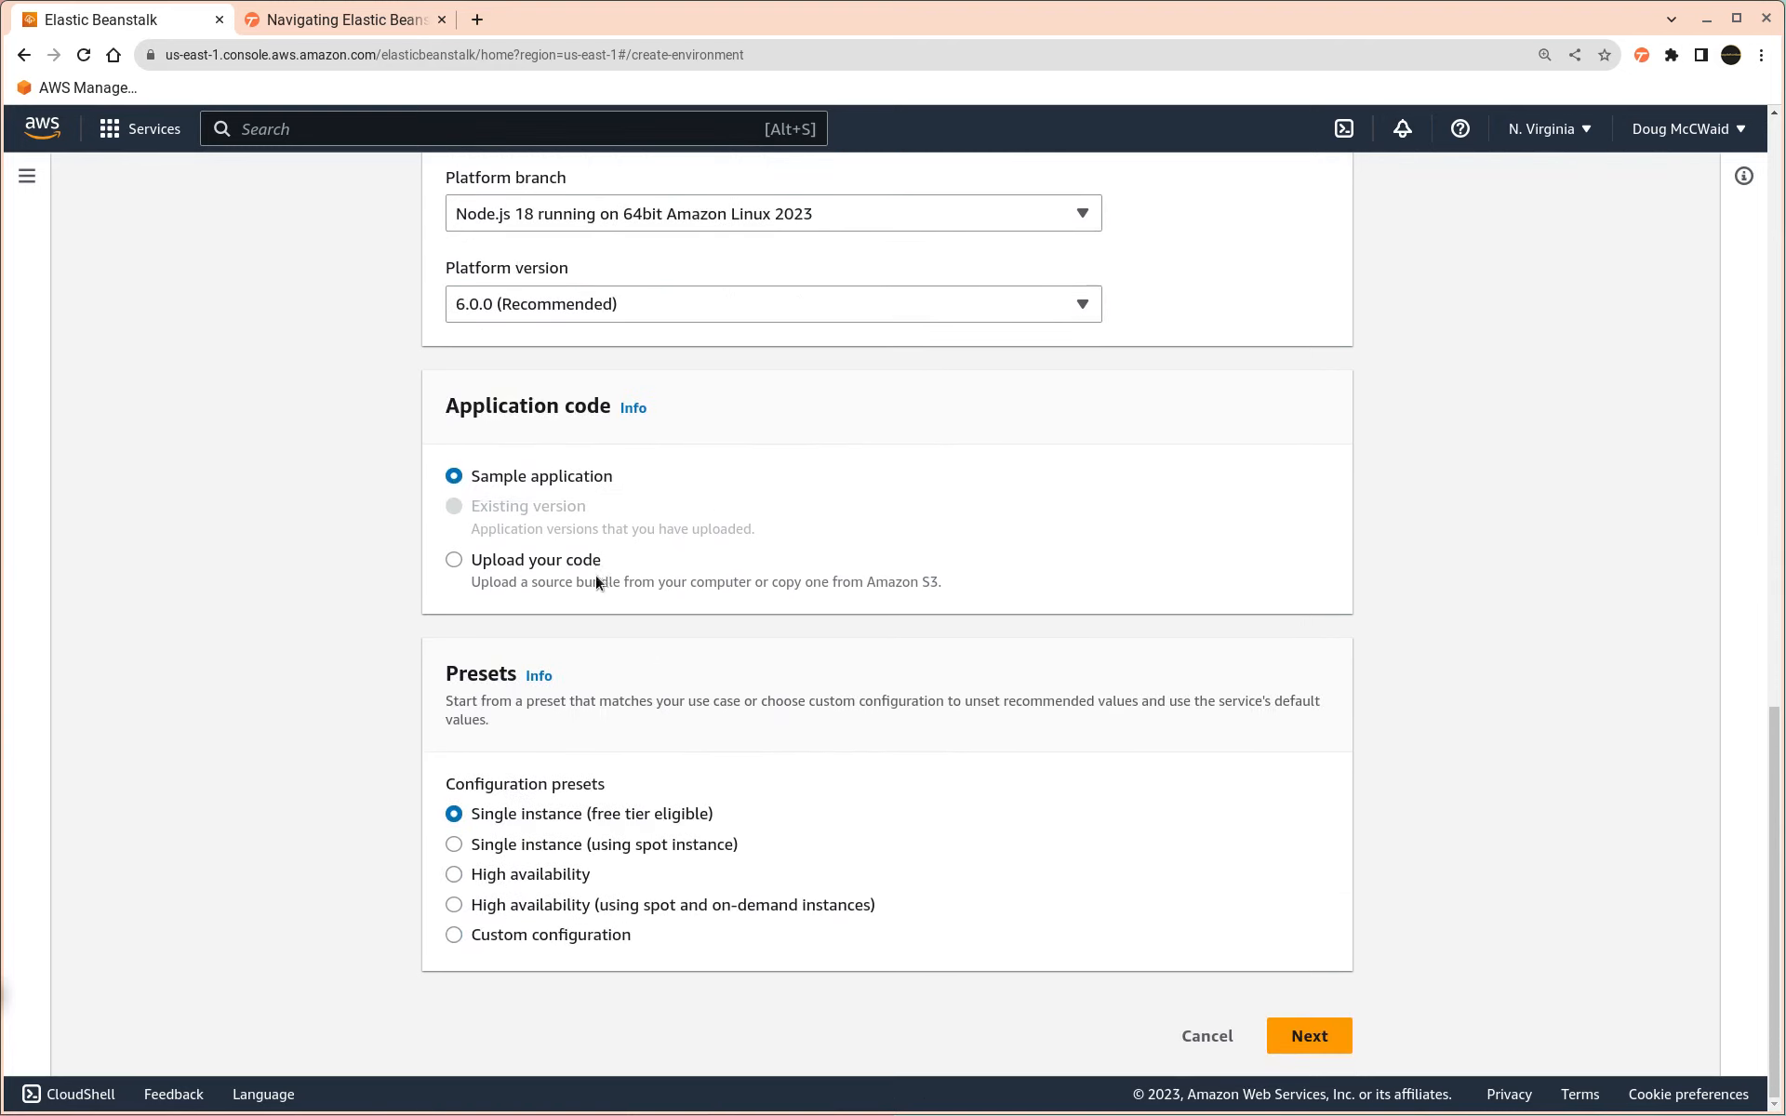
left_click(521, 578)
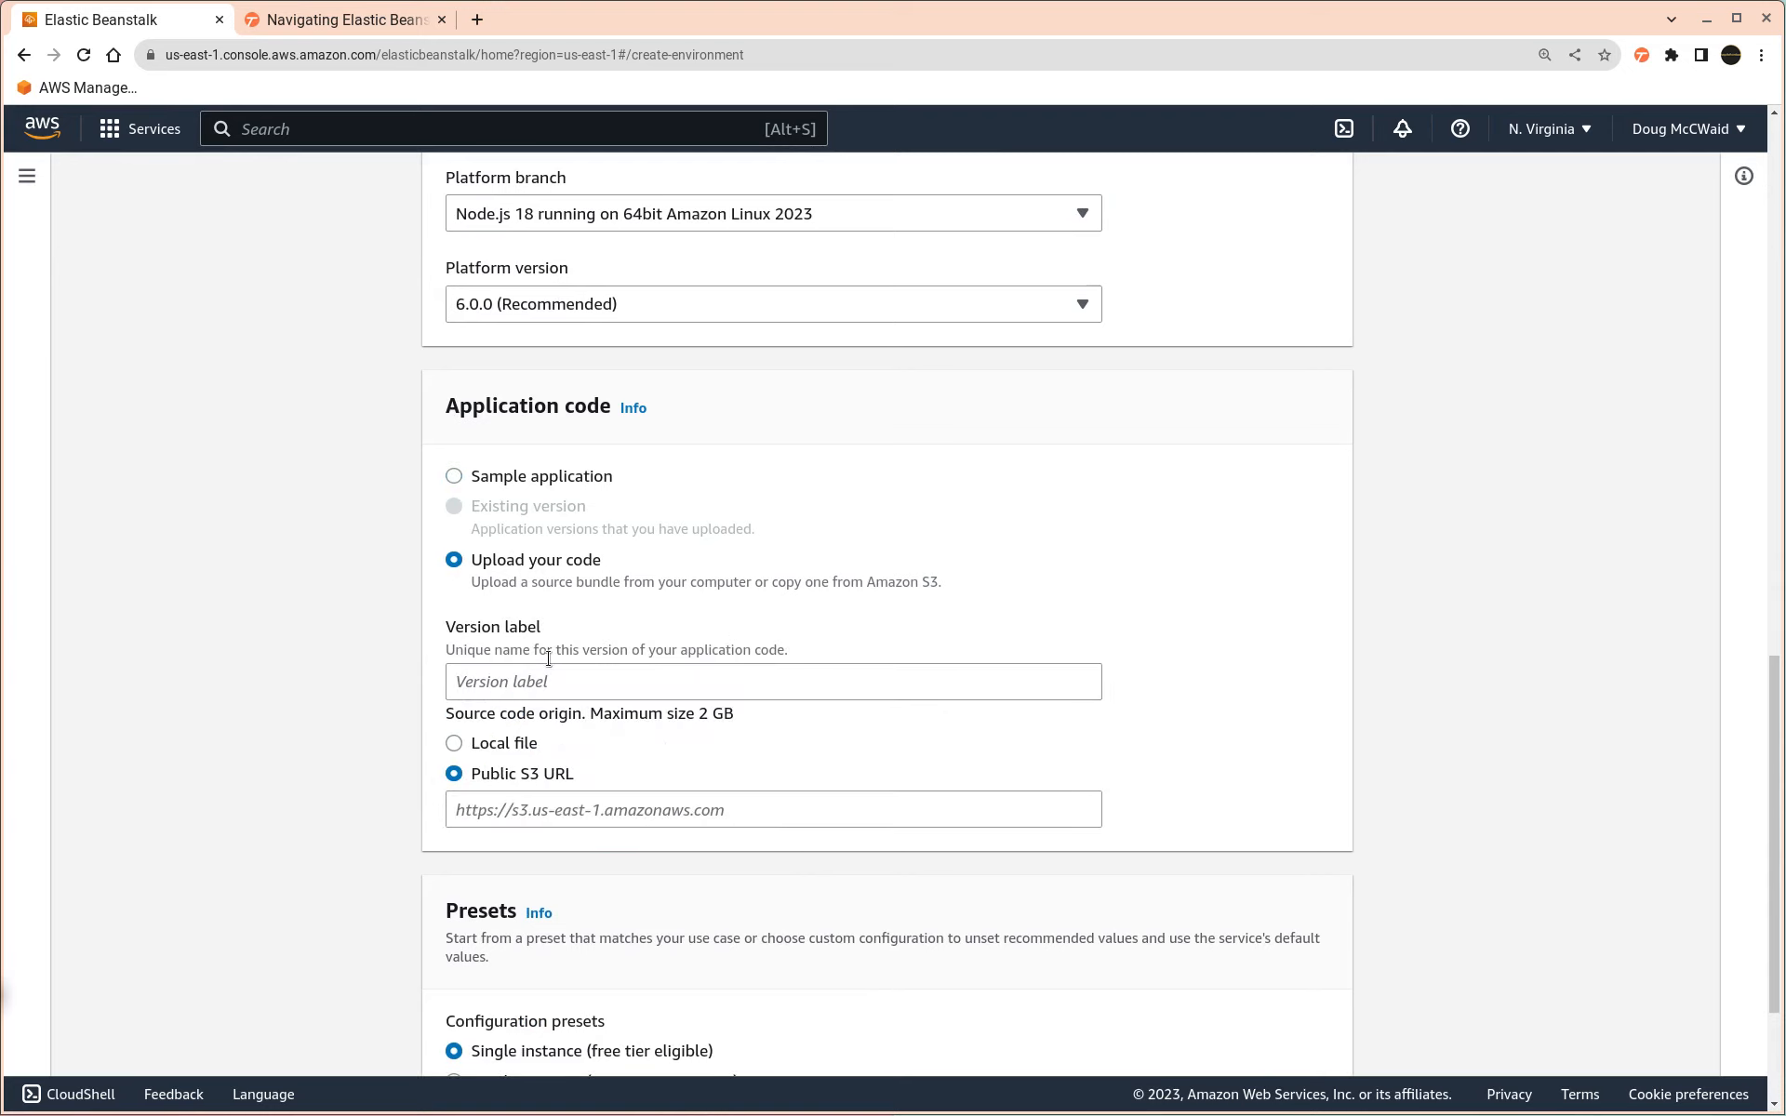
left_click(847, 689)
left_click(893, 717)
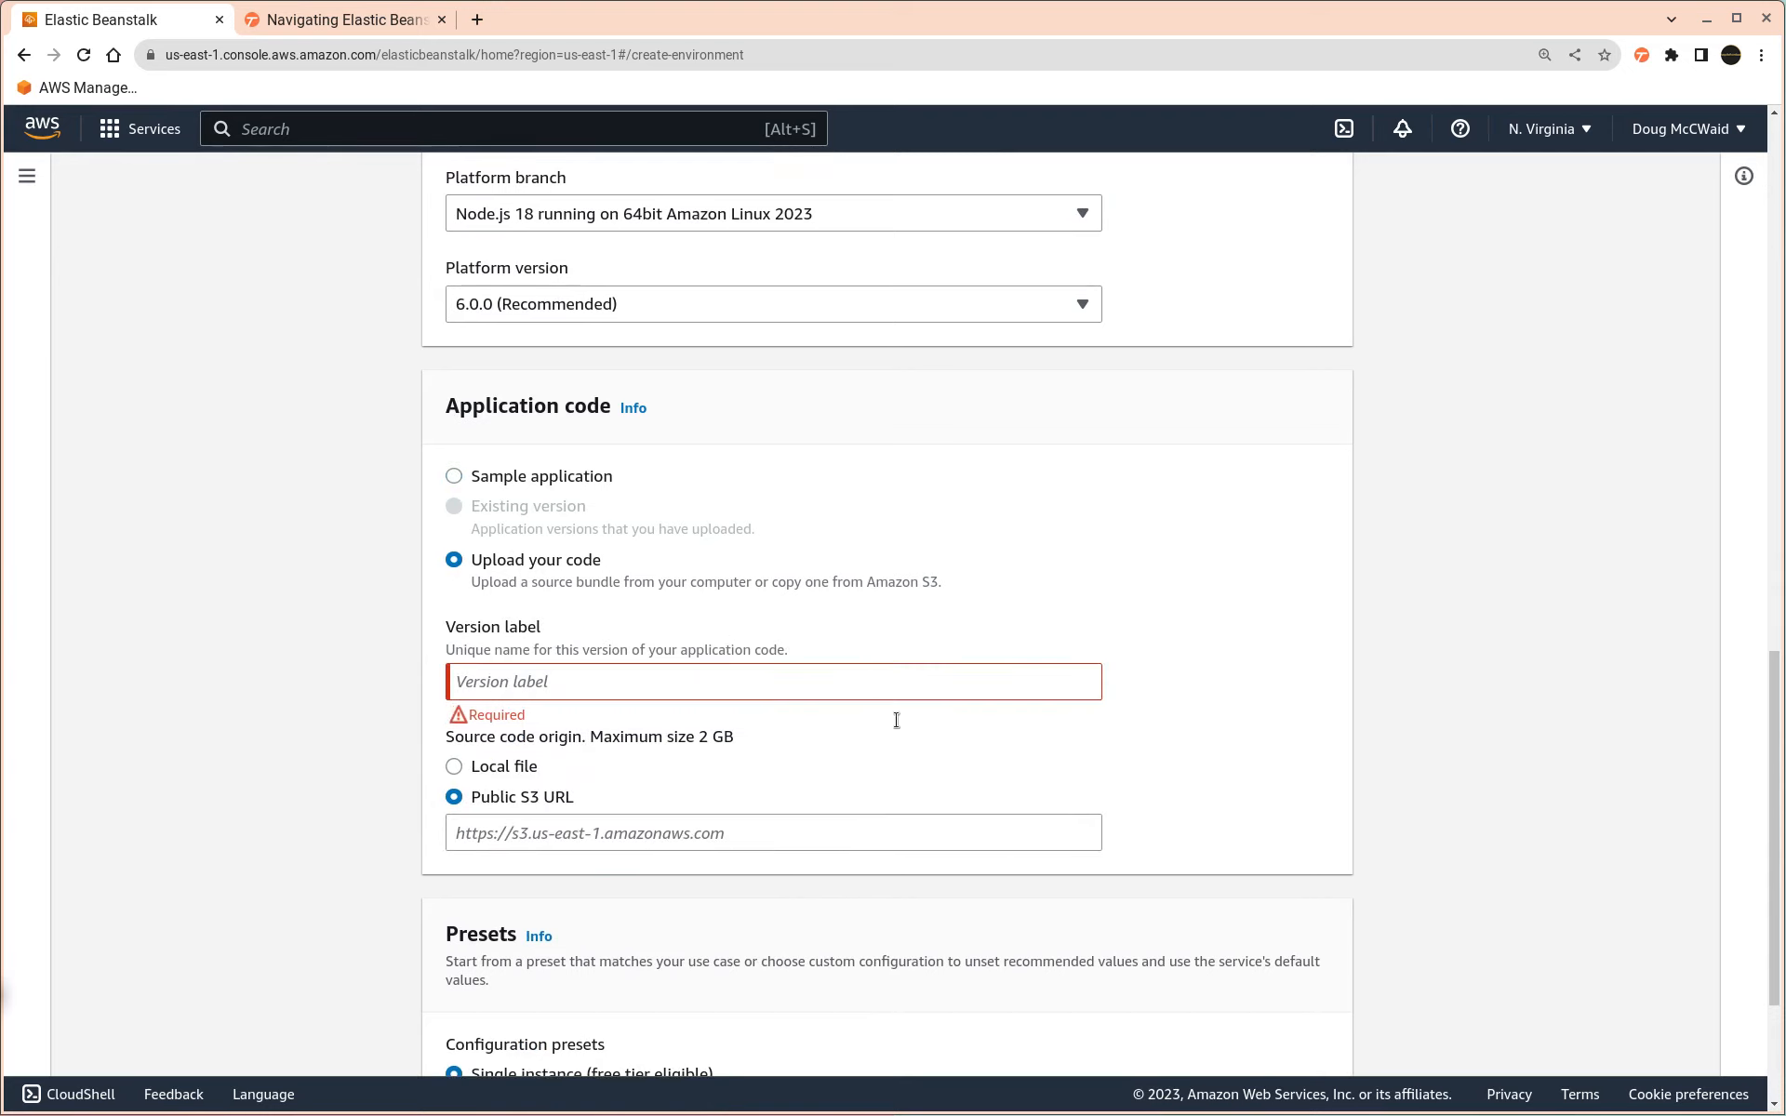
left_click(763, 696)
type("1")
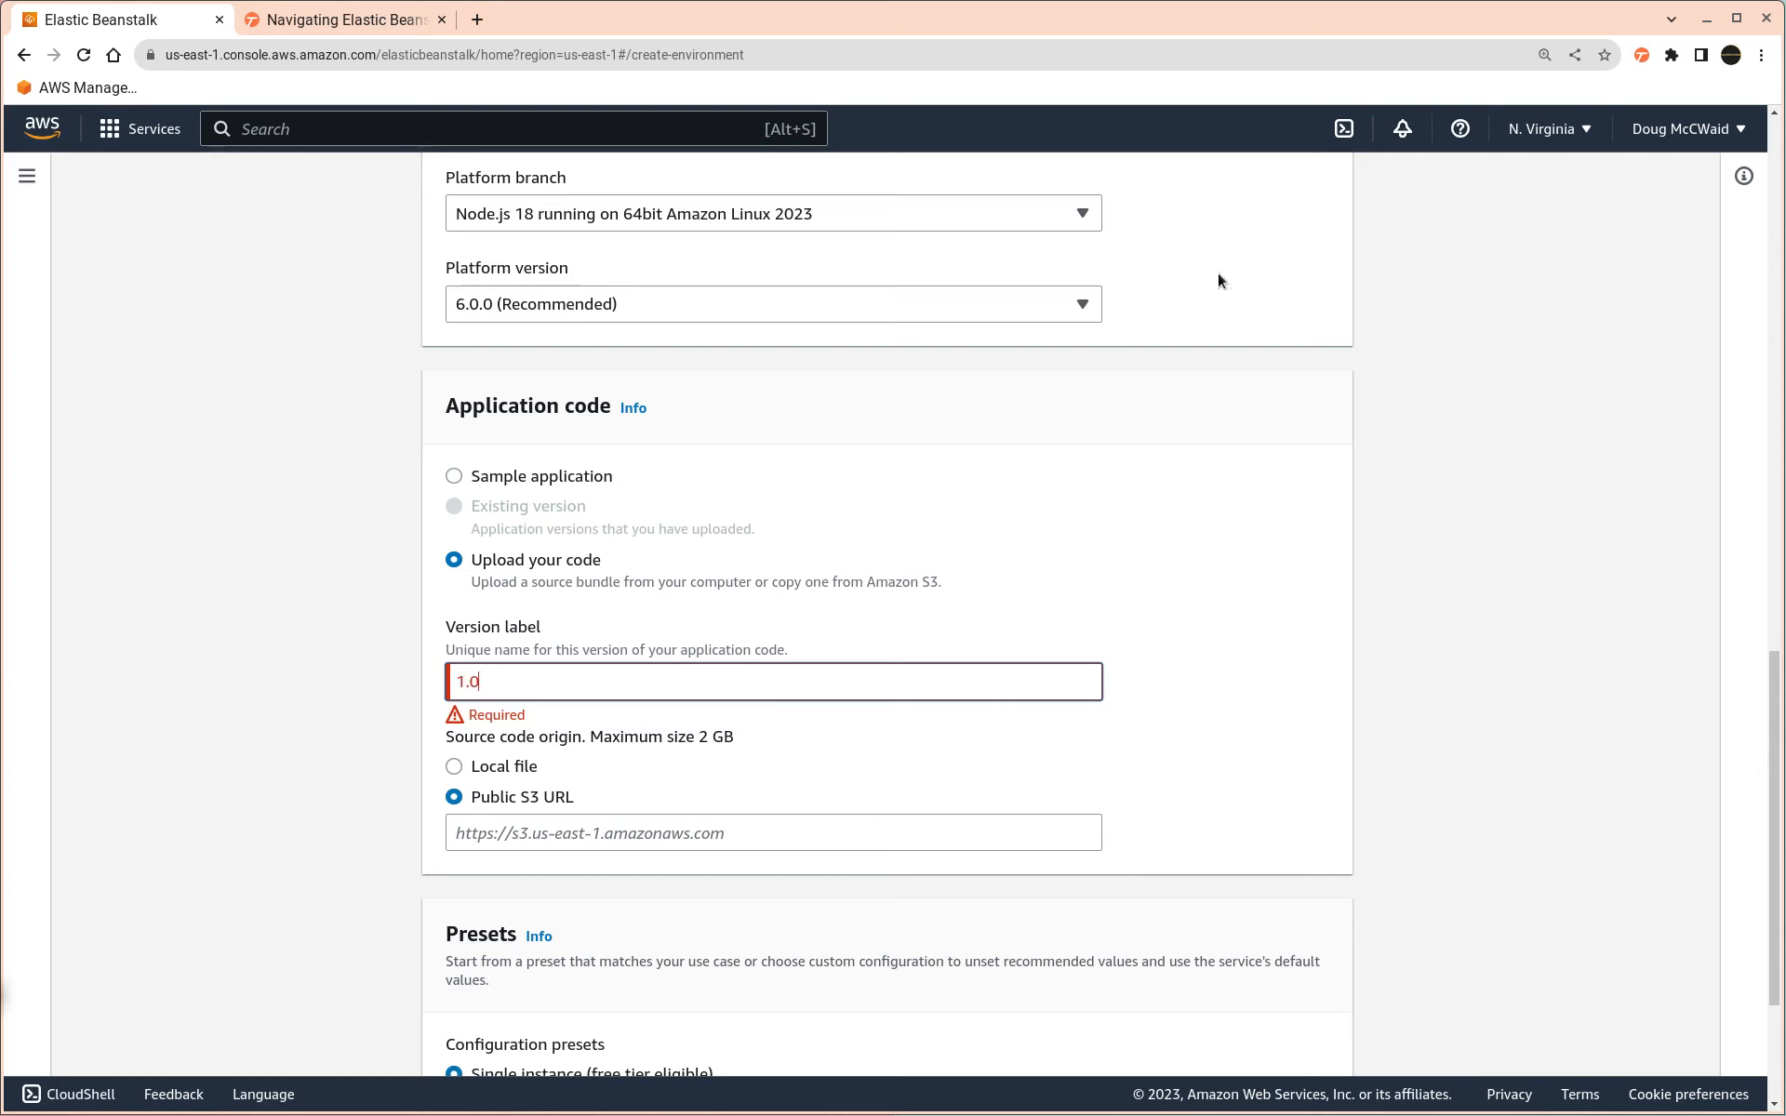
type(".0")
left_click(1007, 595)
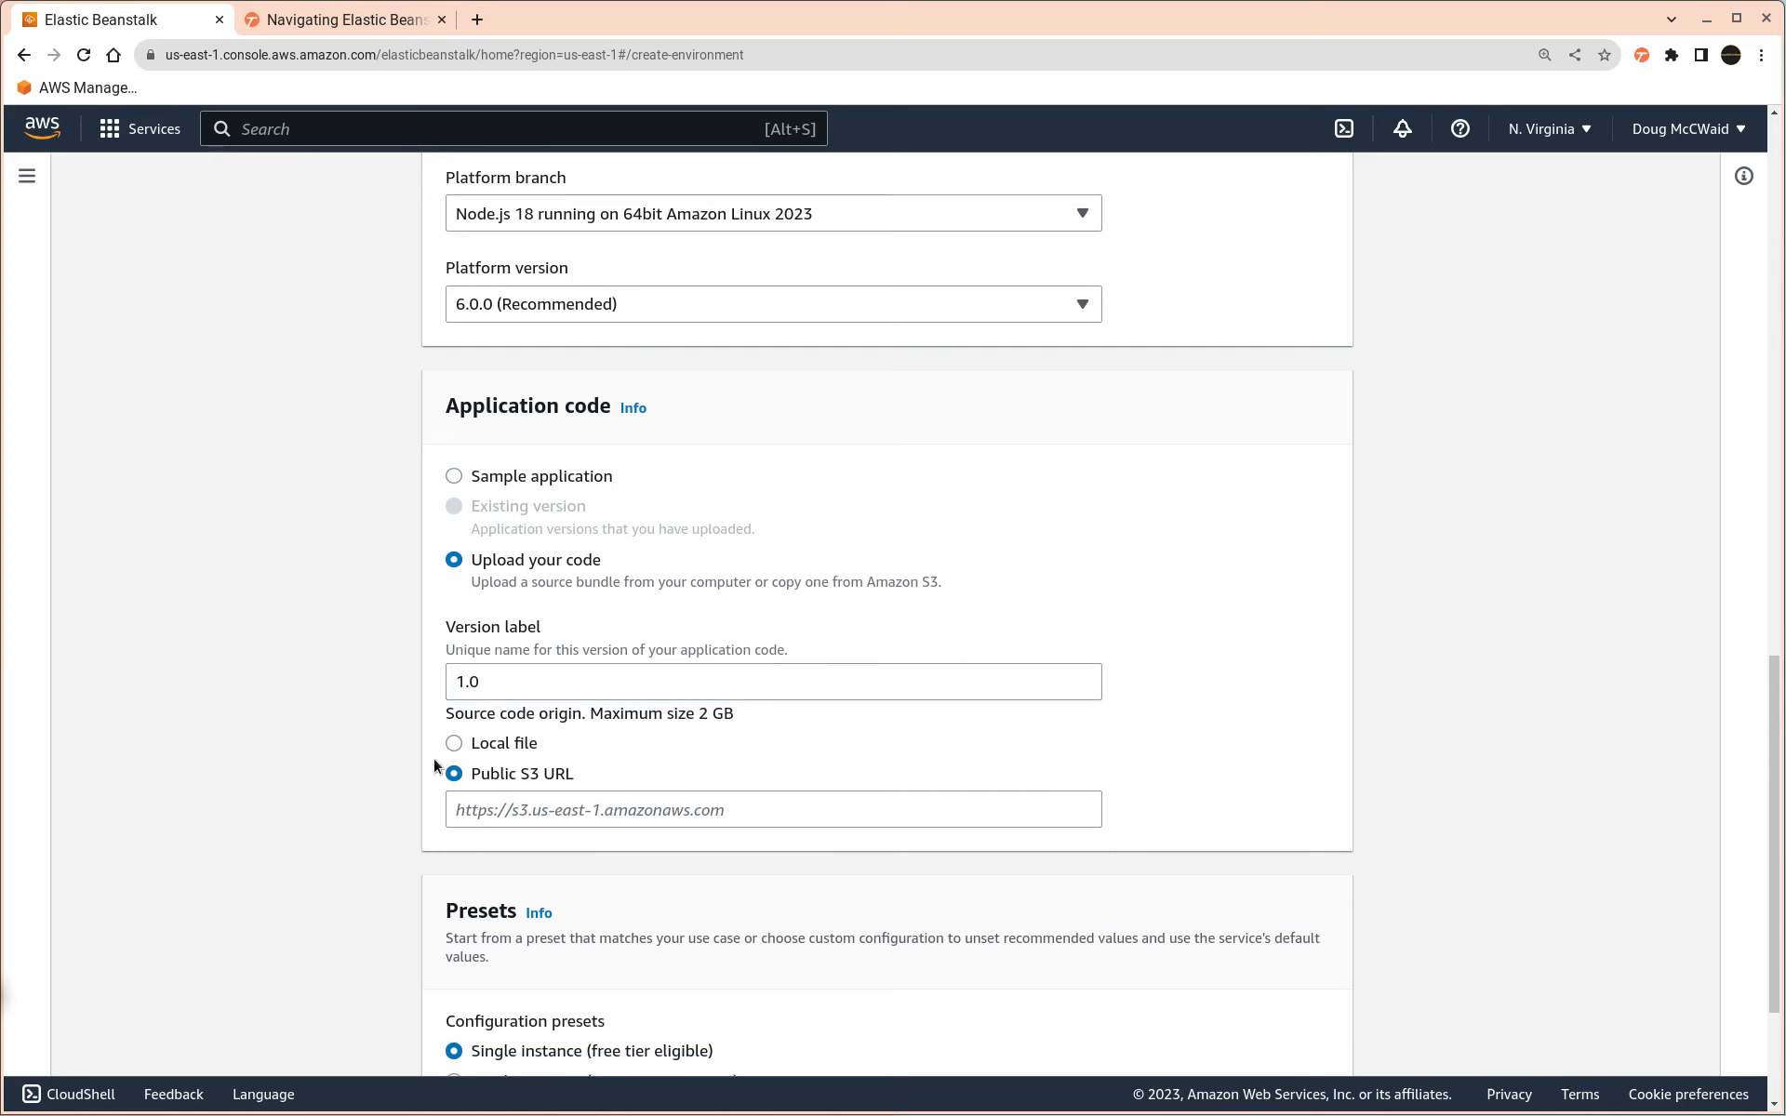
left_click(470, 744)
left_click(598, 817)
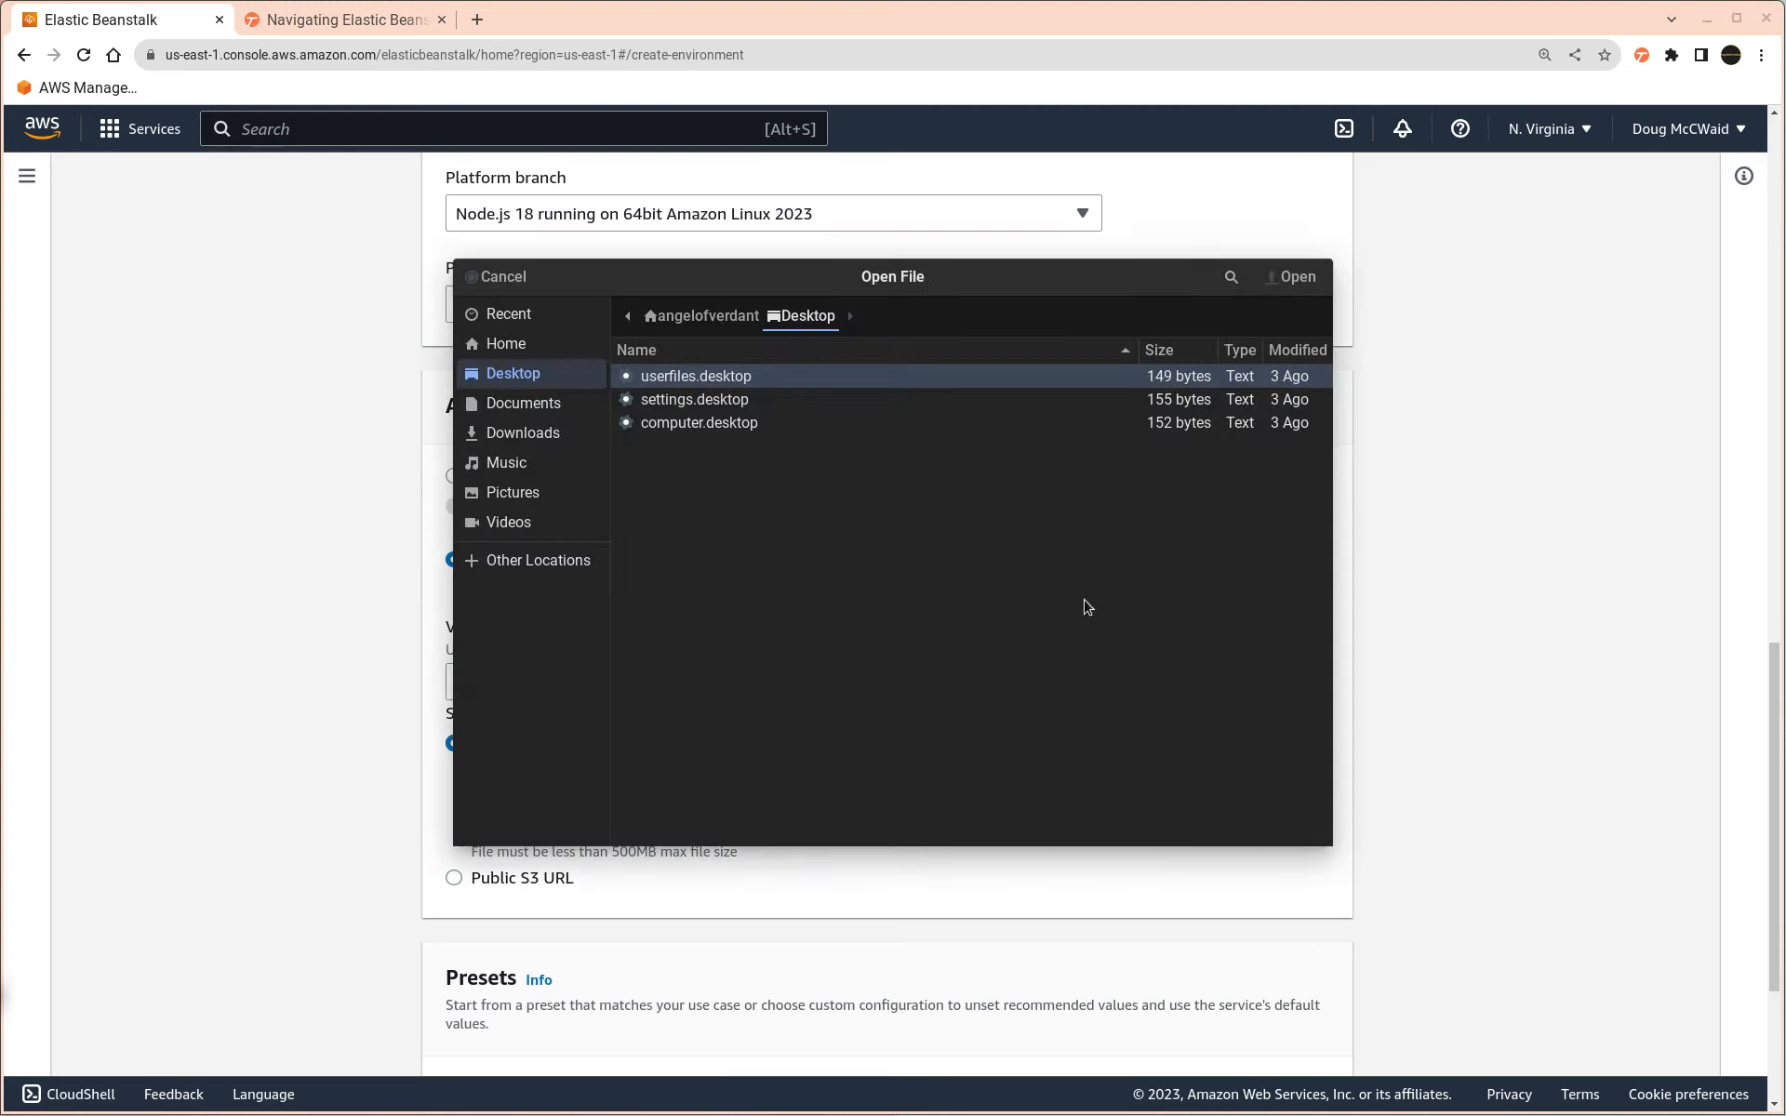
left_click(510, 276)
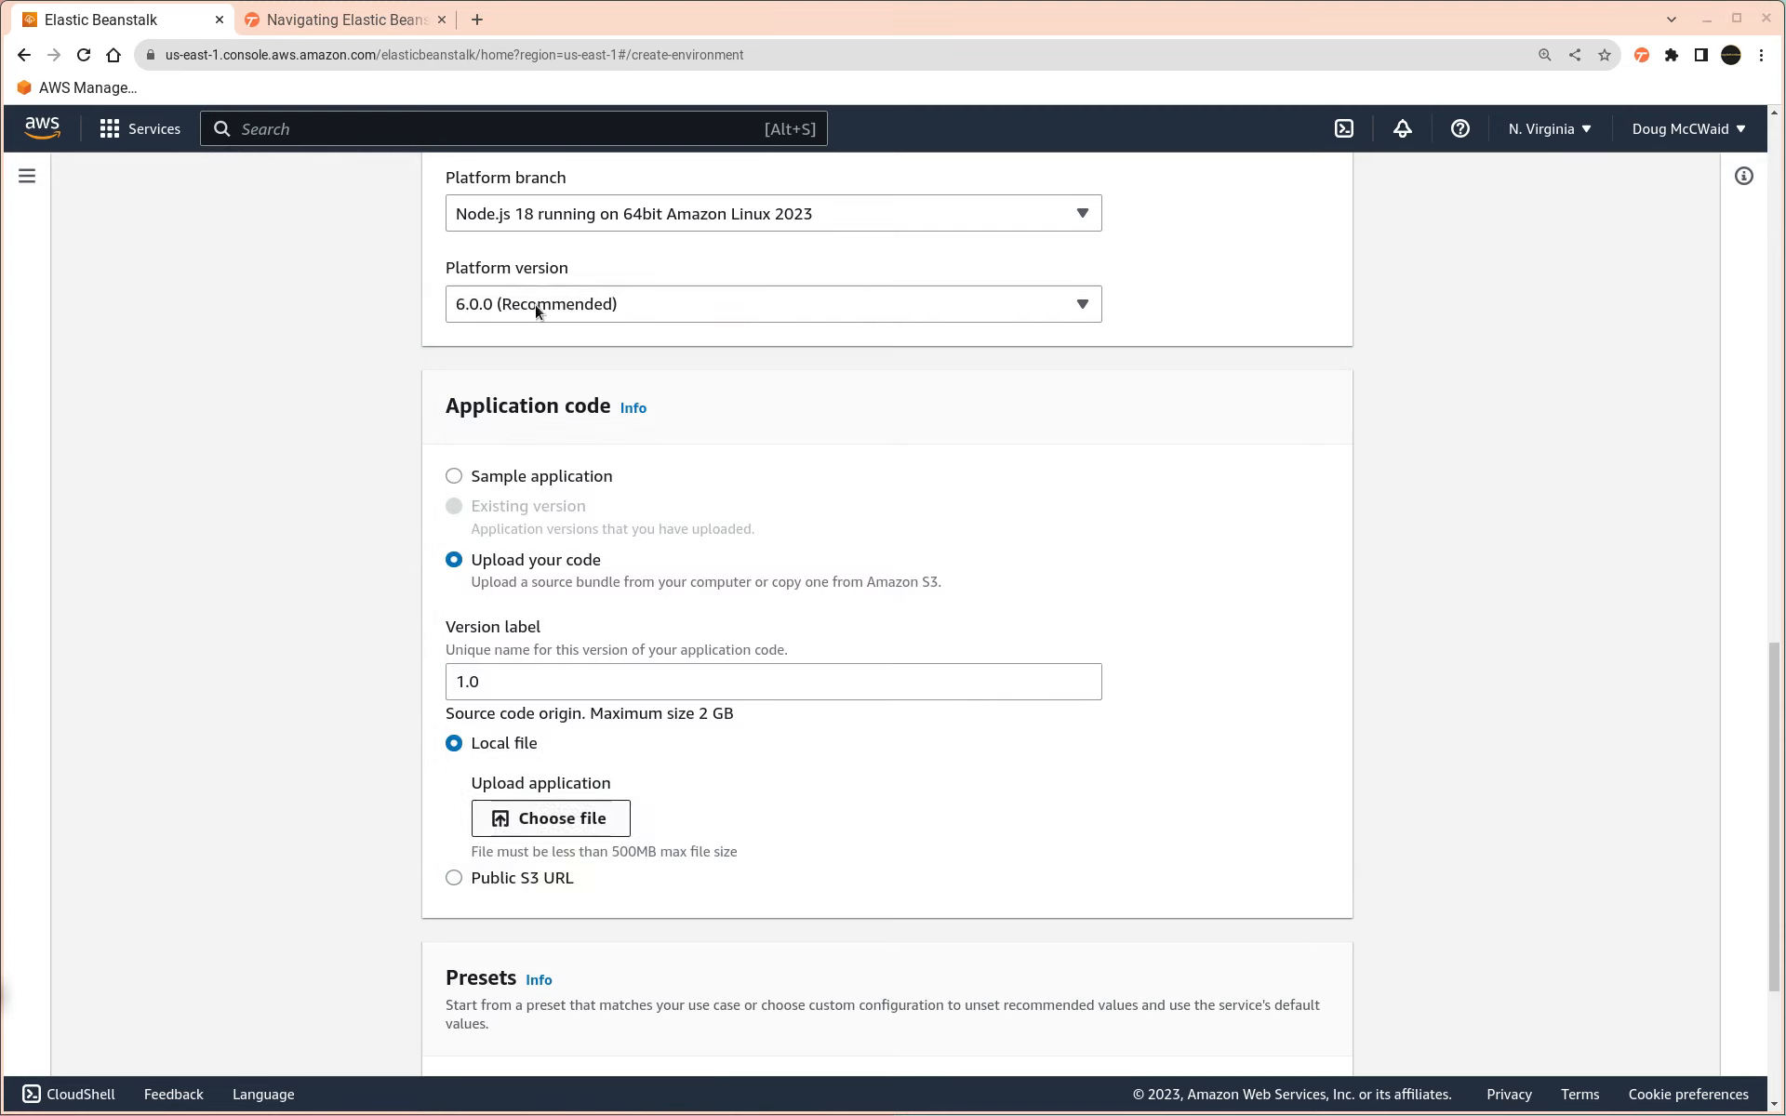
left_click(466, 480)
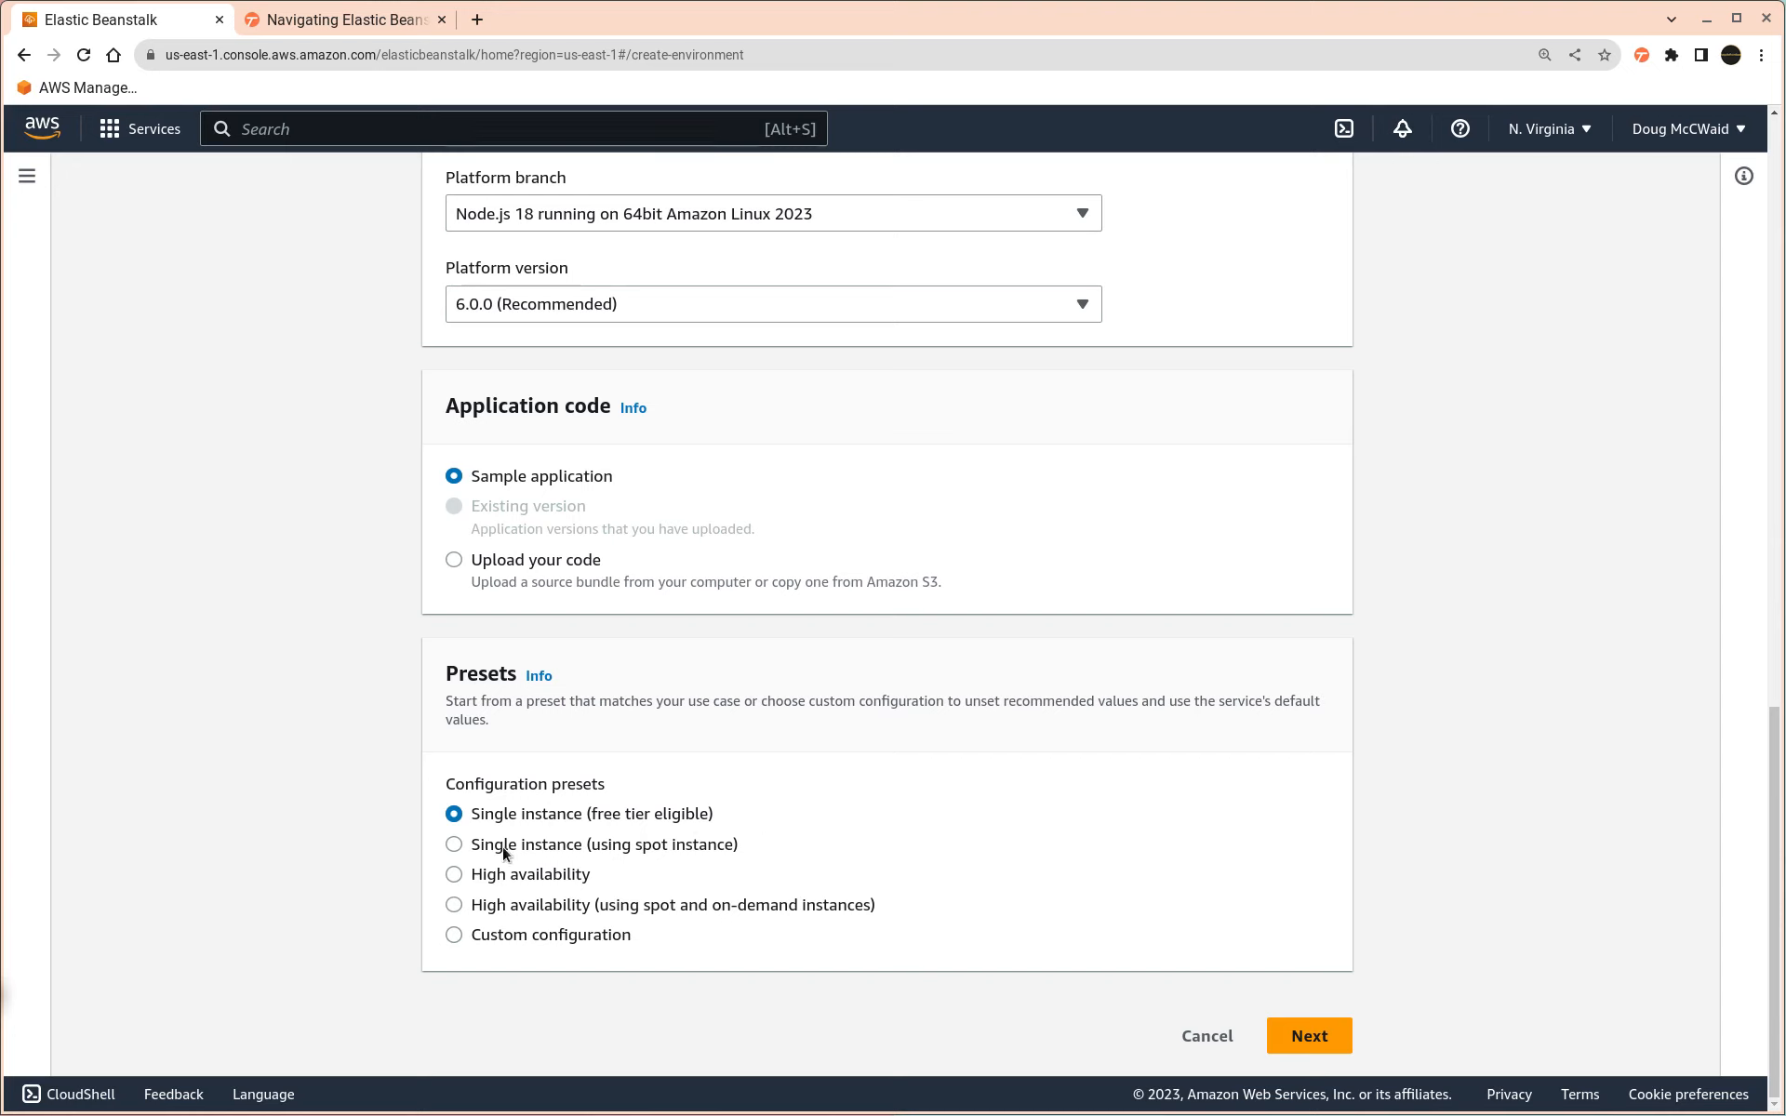
- Use the Single instance (free tier eligible) preset with the sample application and proceed to the service access configuration
left_click(701, 847)
left_click(563, 876)
left_click(524, 812)
left_click(1309, 1035)
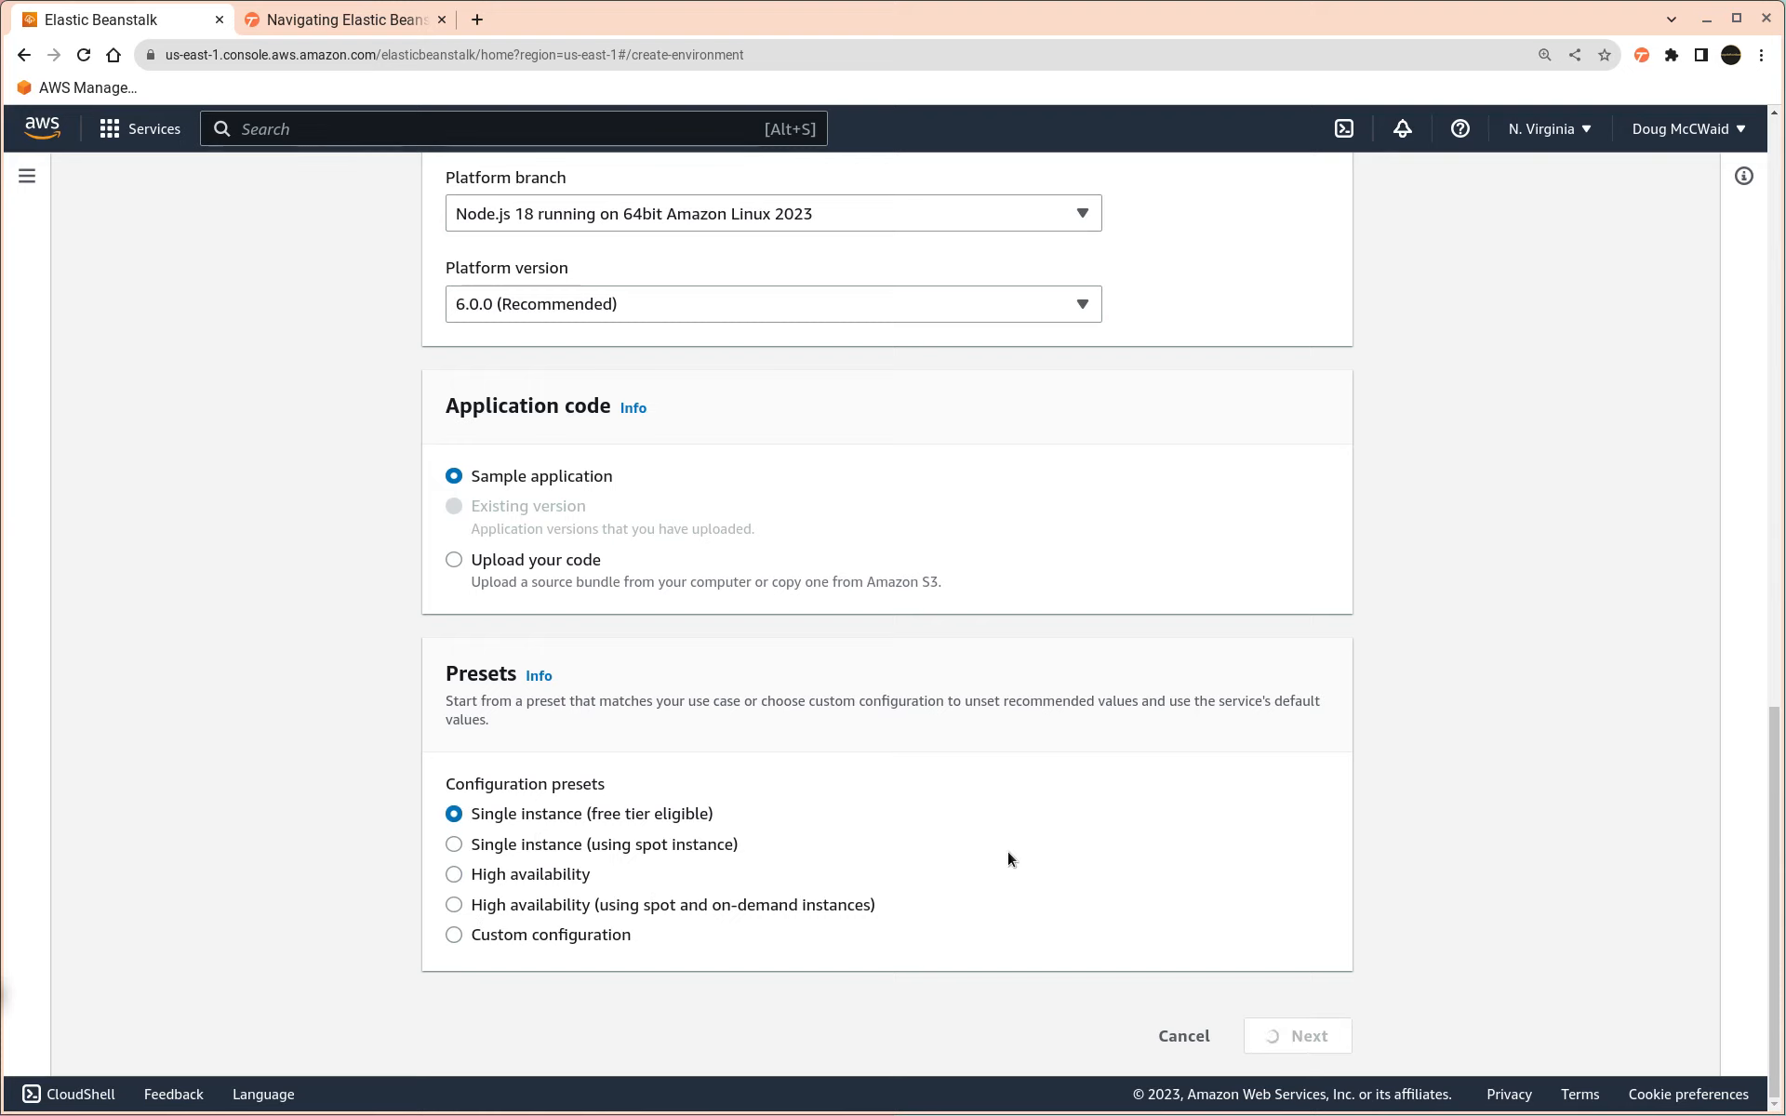
scroll(804, 761, "up", 8)
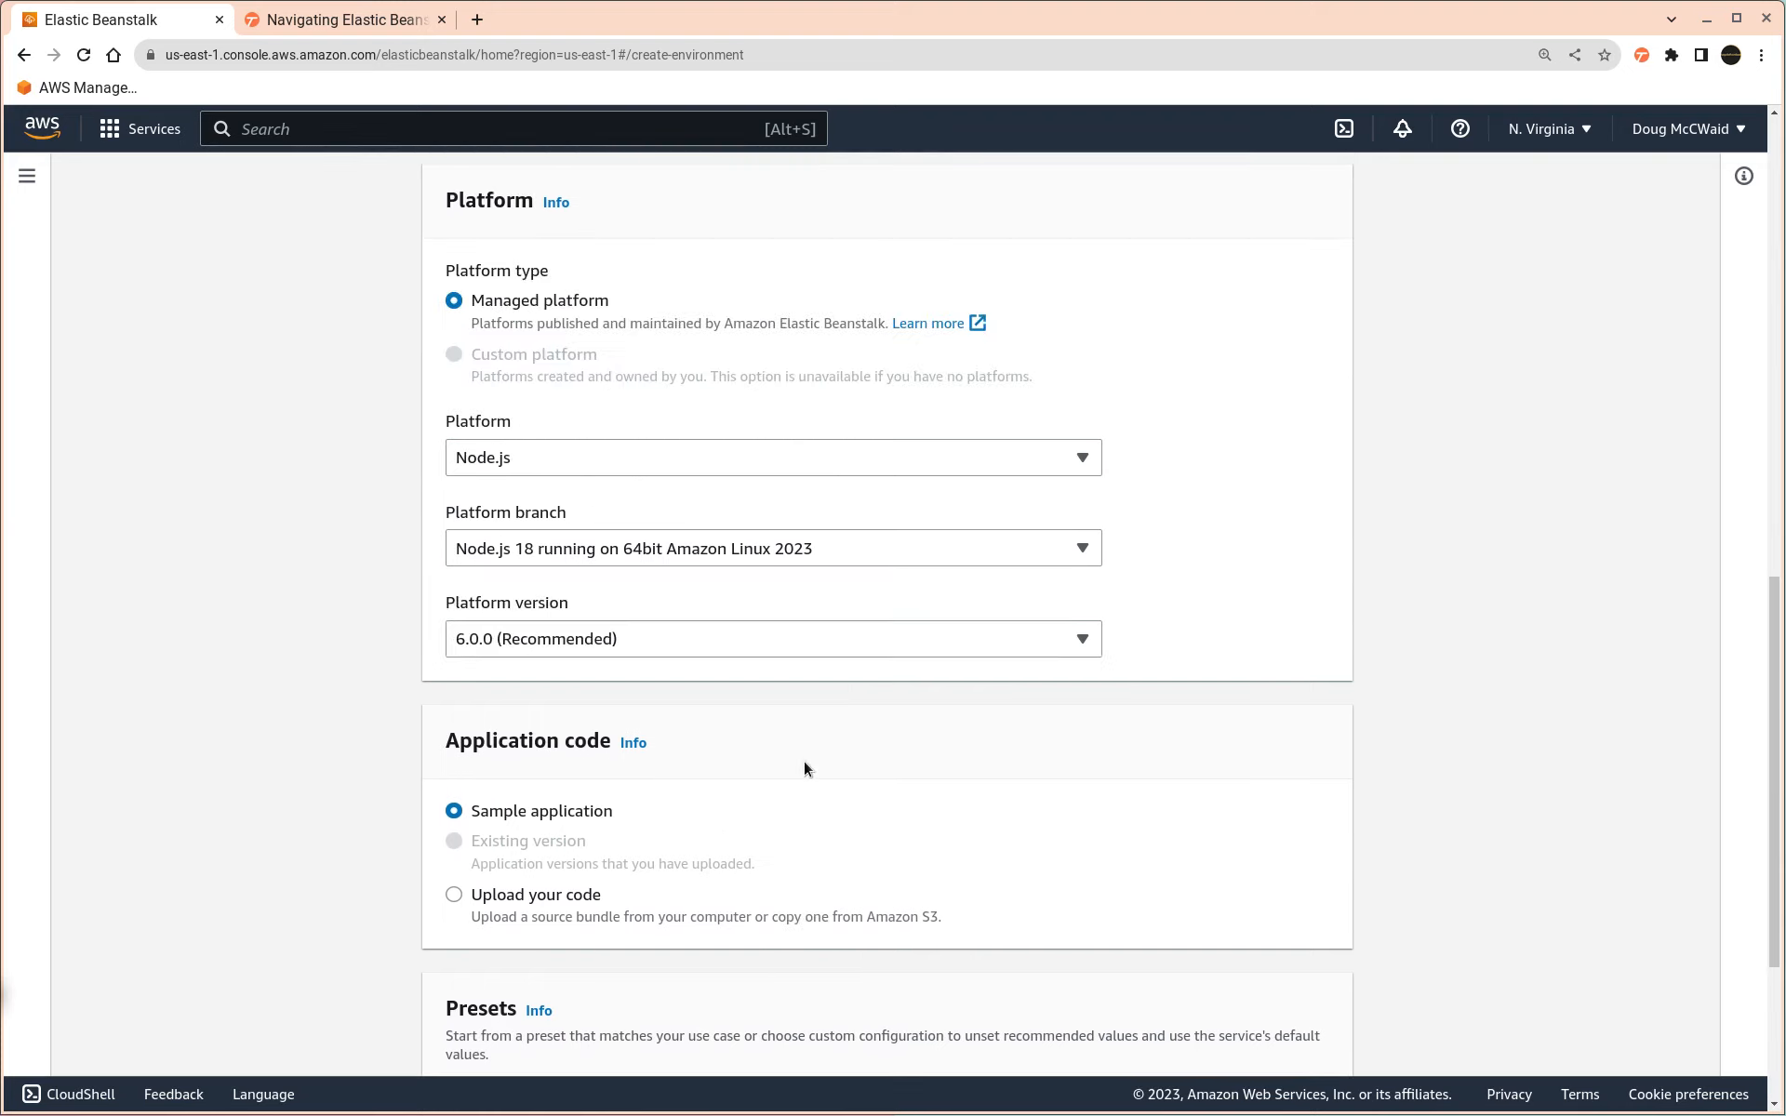
scroll(802, 752, "down", 2)
scroll(804, 761, "down", 6)
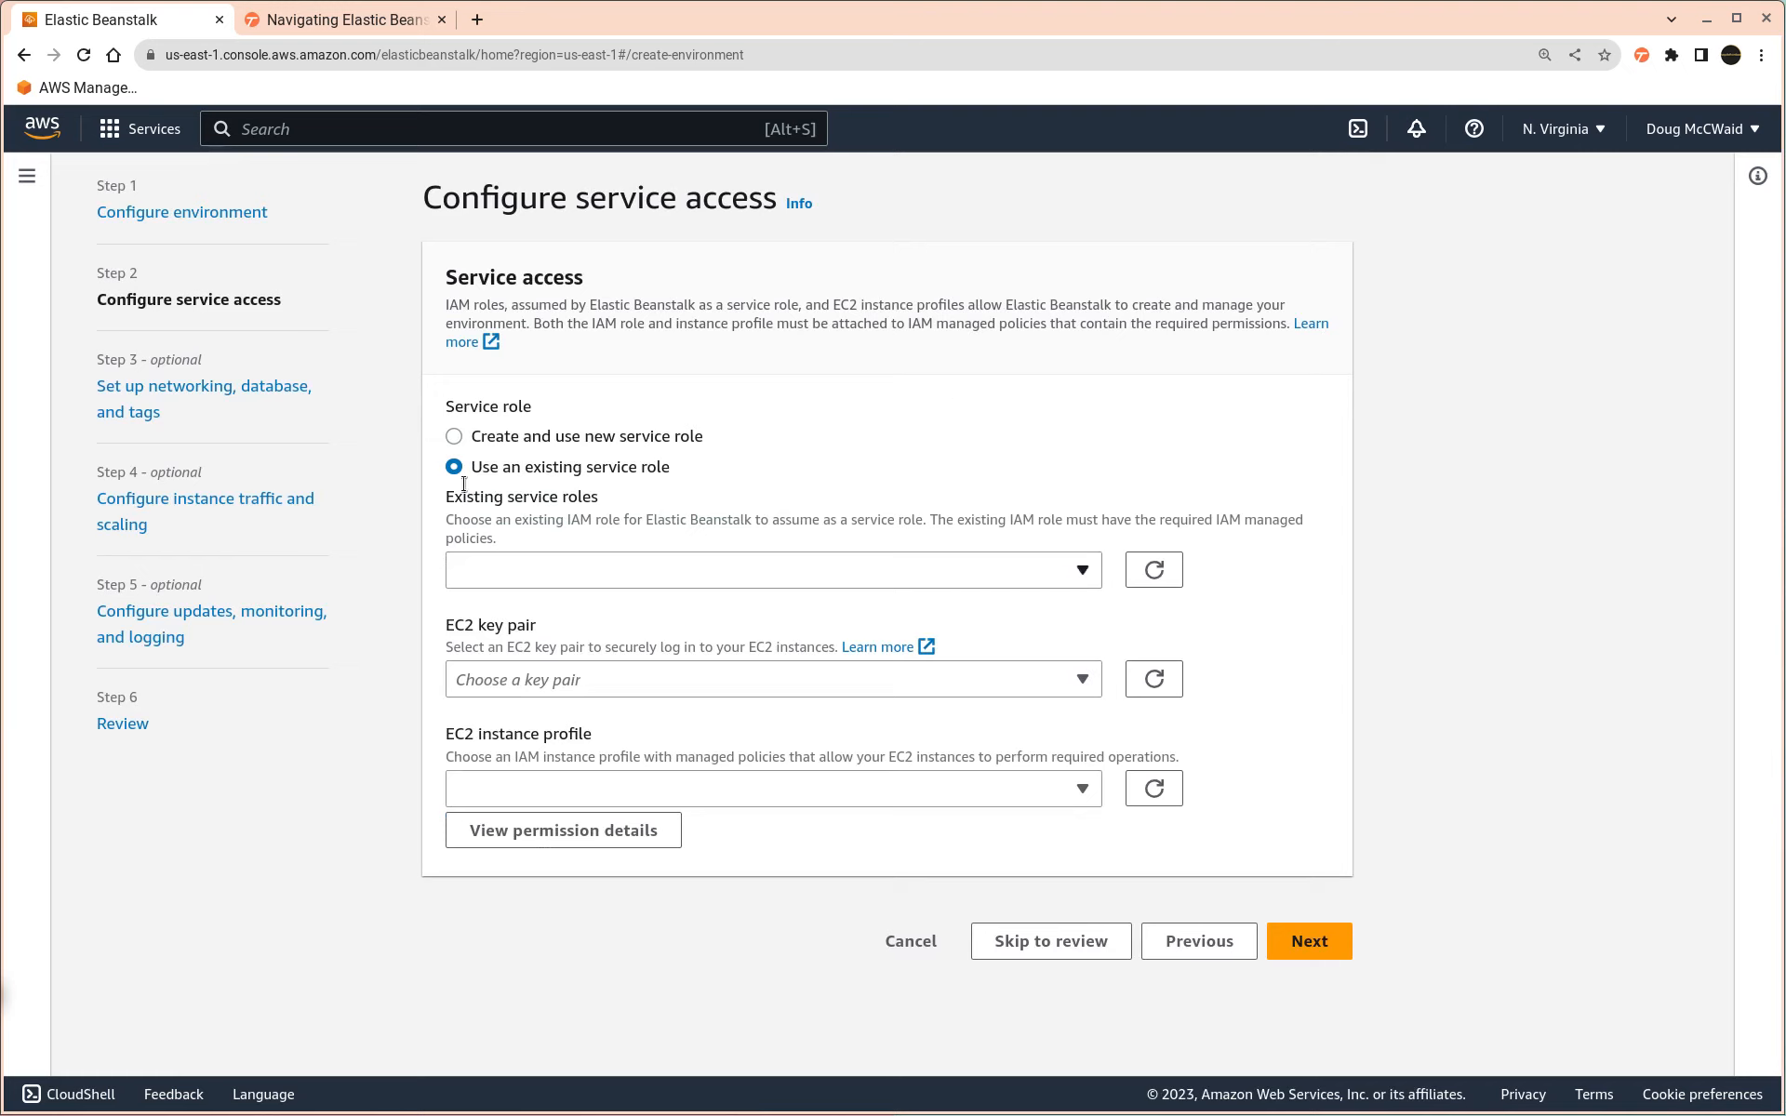
- Select ec2-elasticBeanstalk-Web-Role as the existing service role
left_click(687, 561)
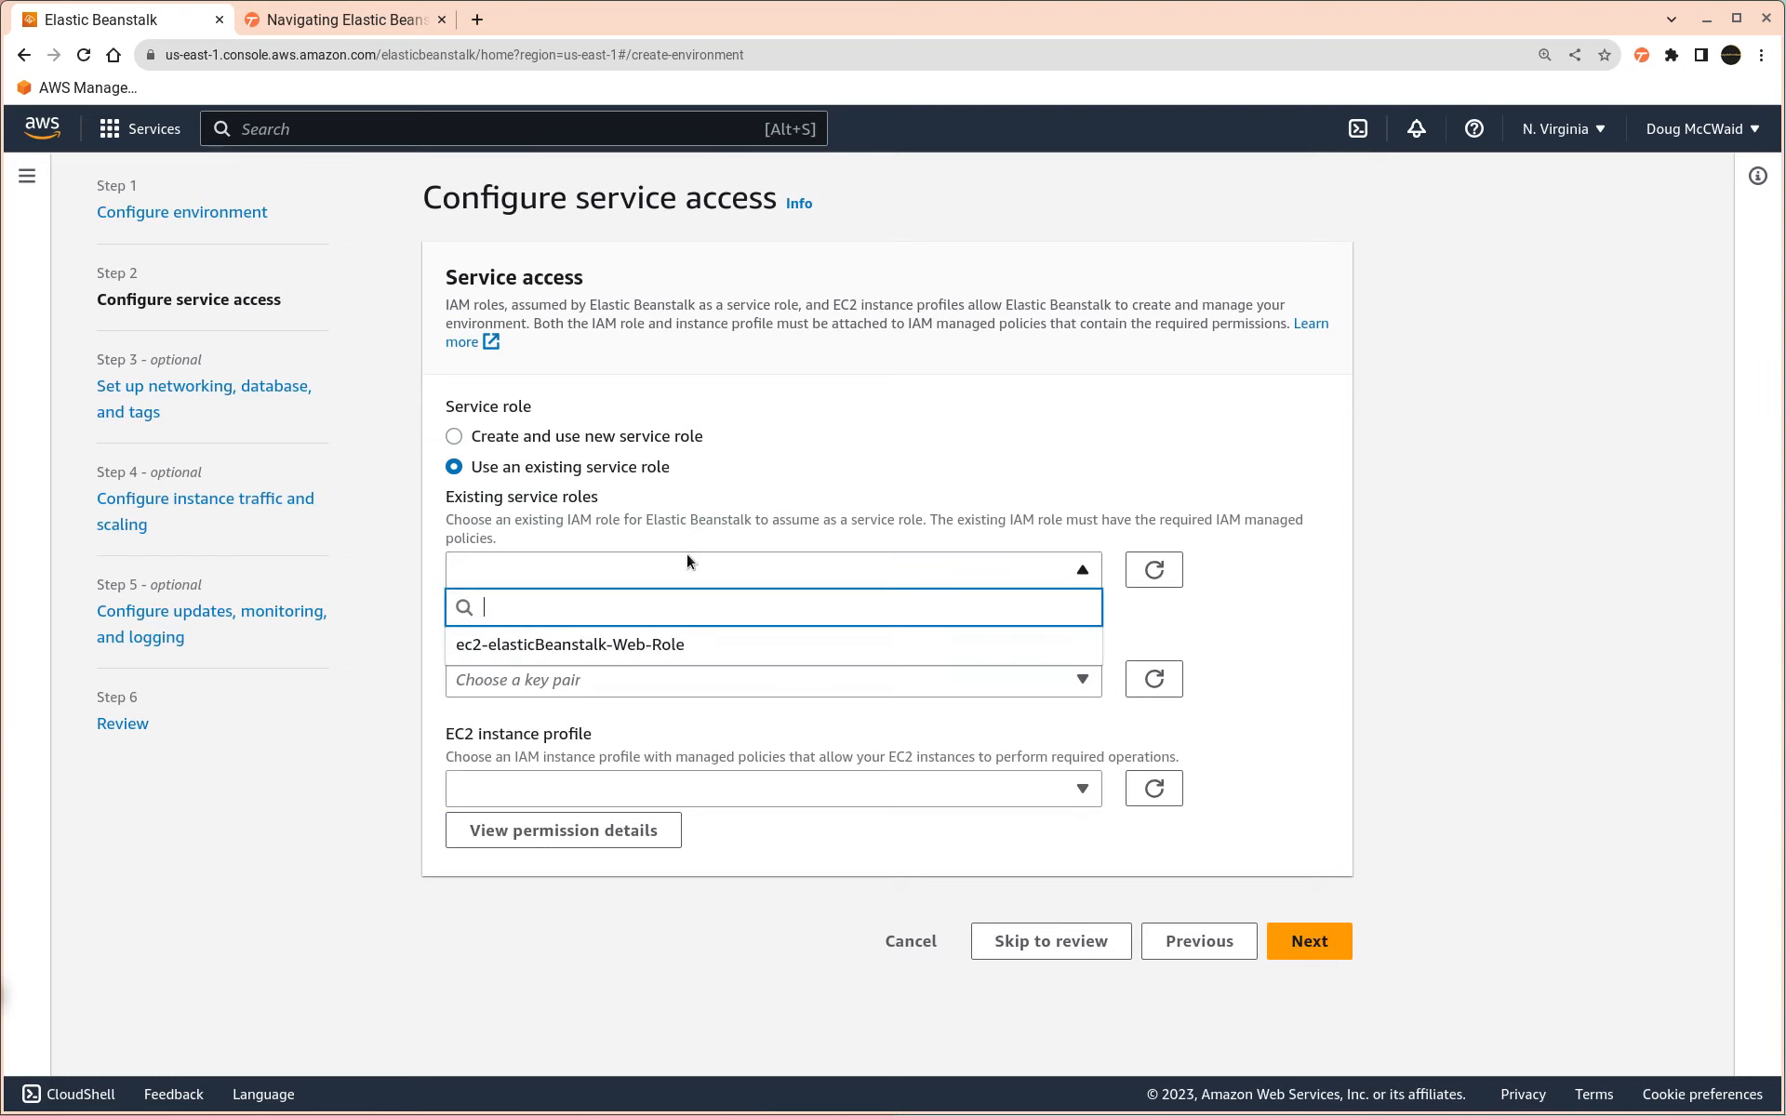
left_click(574, 650)
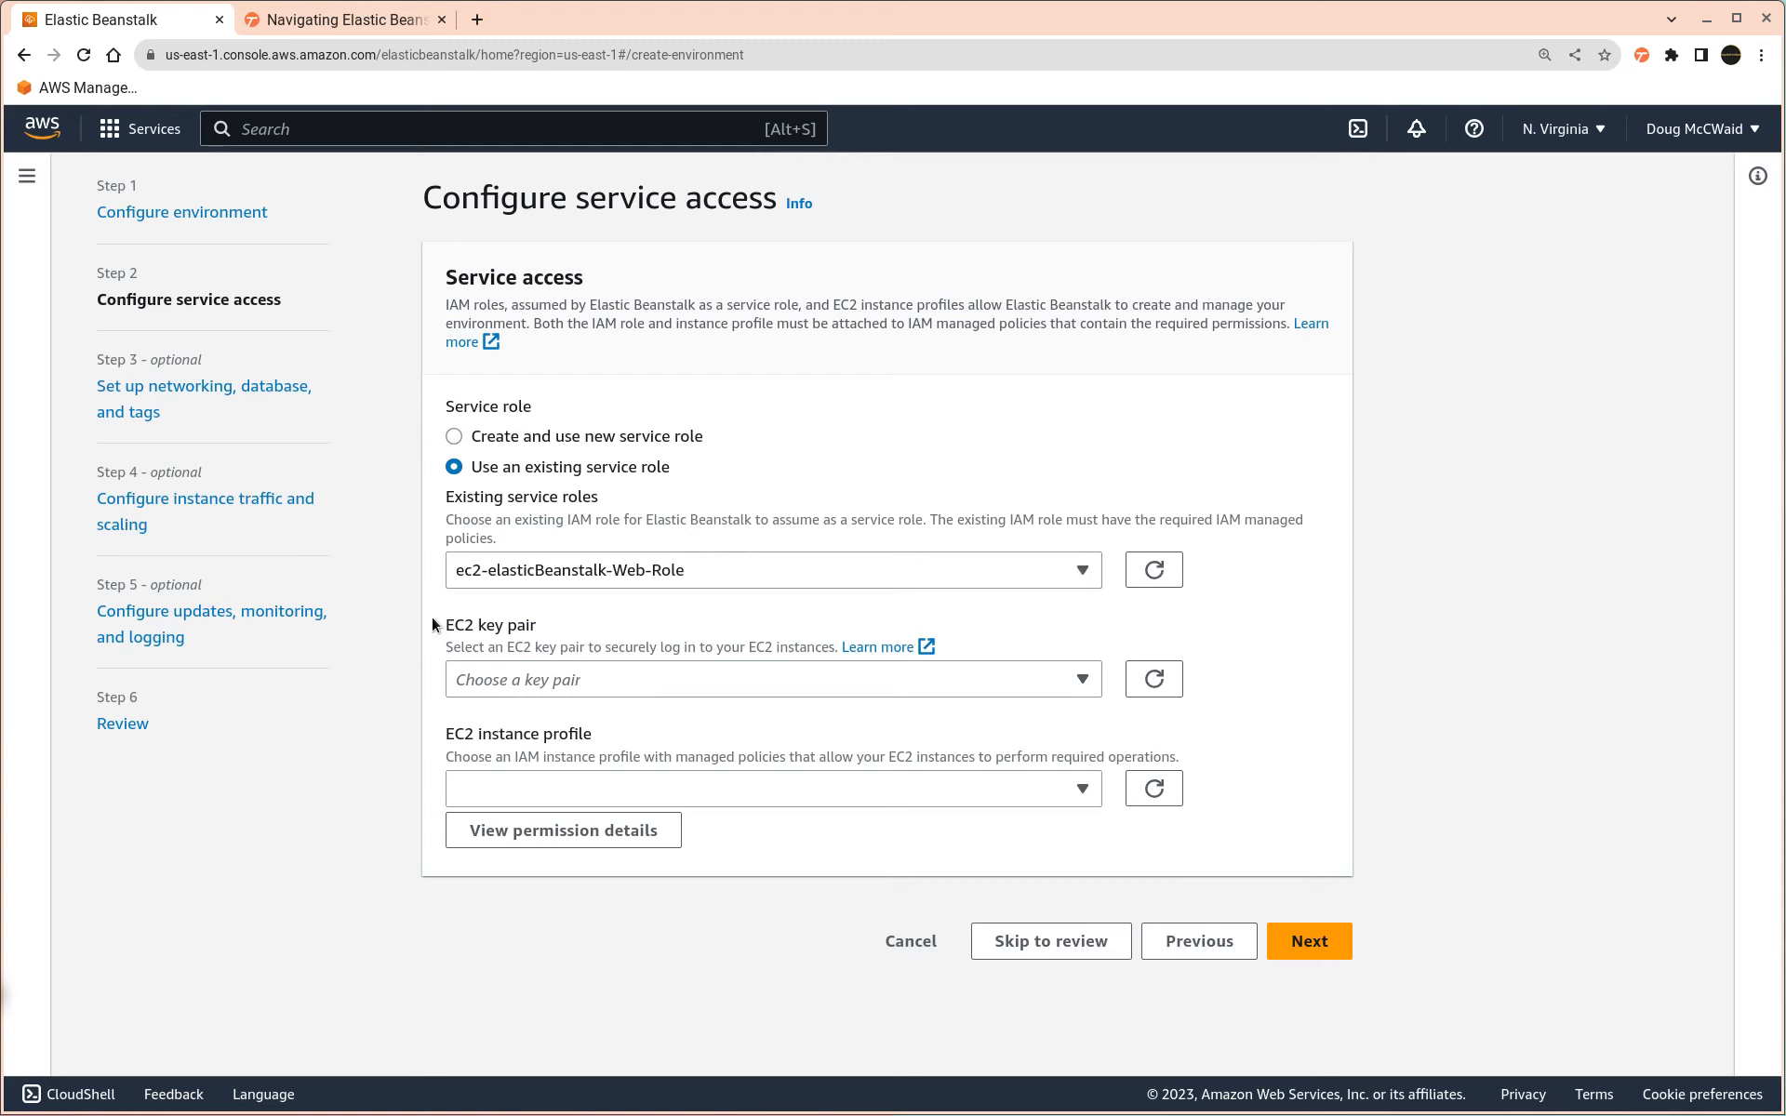
left_click(728, 581)
- Choose to create and use a new service role with the name aws-elasticbeanstalk-service-role
left_click(567, 437)
left_click(713, 580)
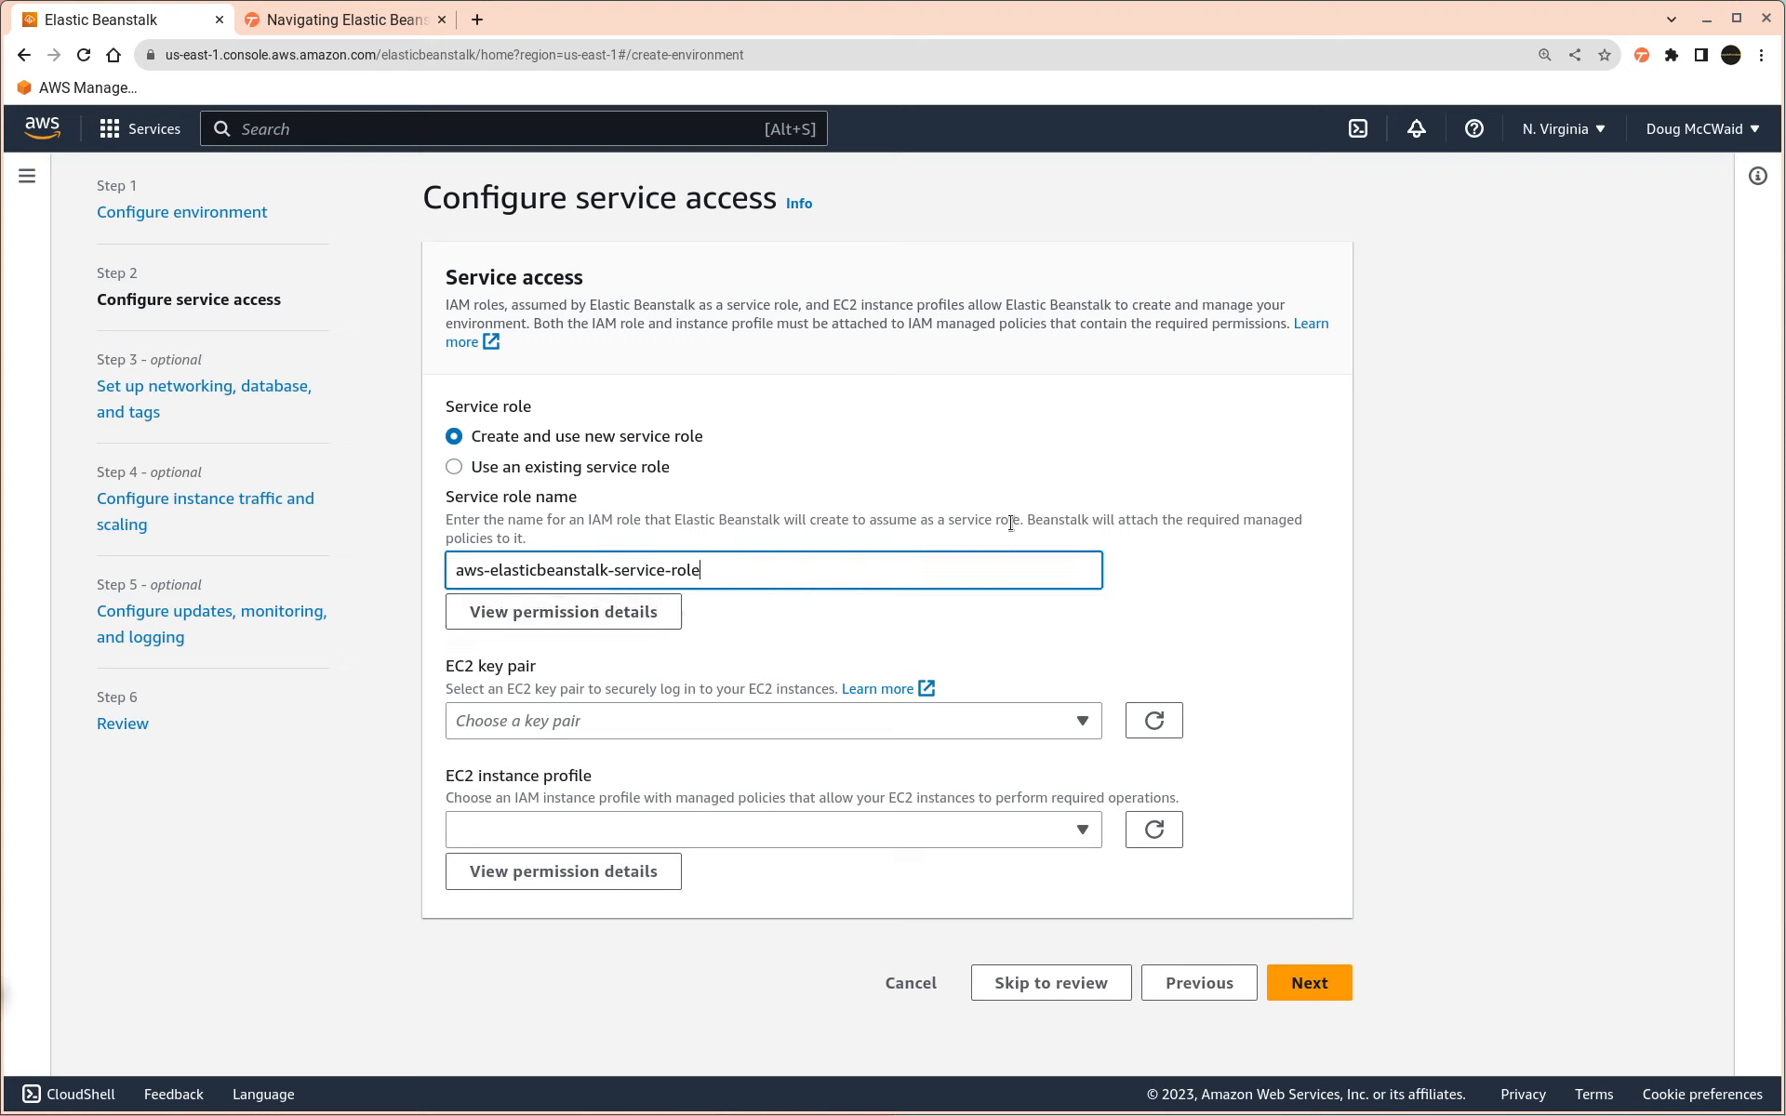
left_click(825, 638)
- Check the available EC2 key pairs and set the EC2 instance profile to ec2-elasticBeanstalk-Web-Role
left_click(569, 724)
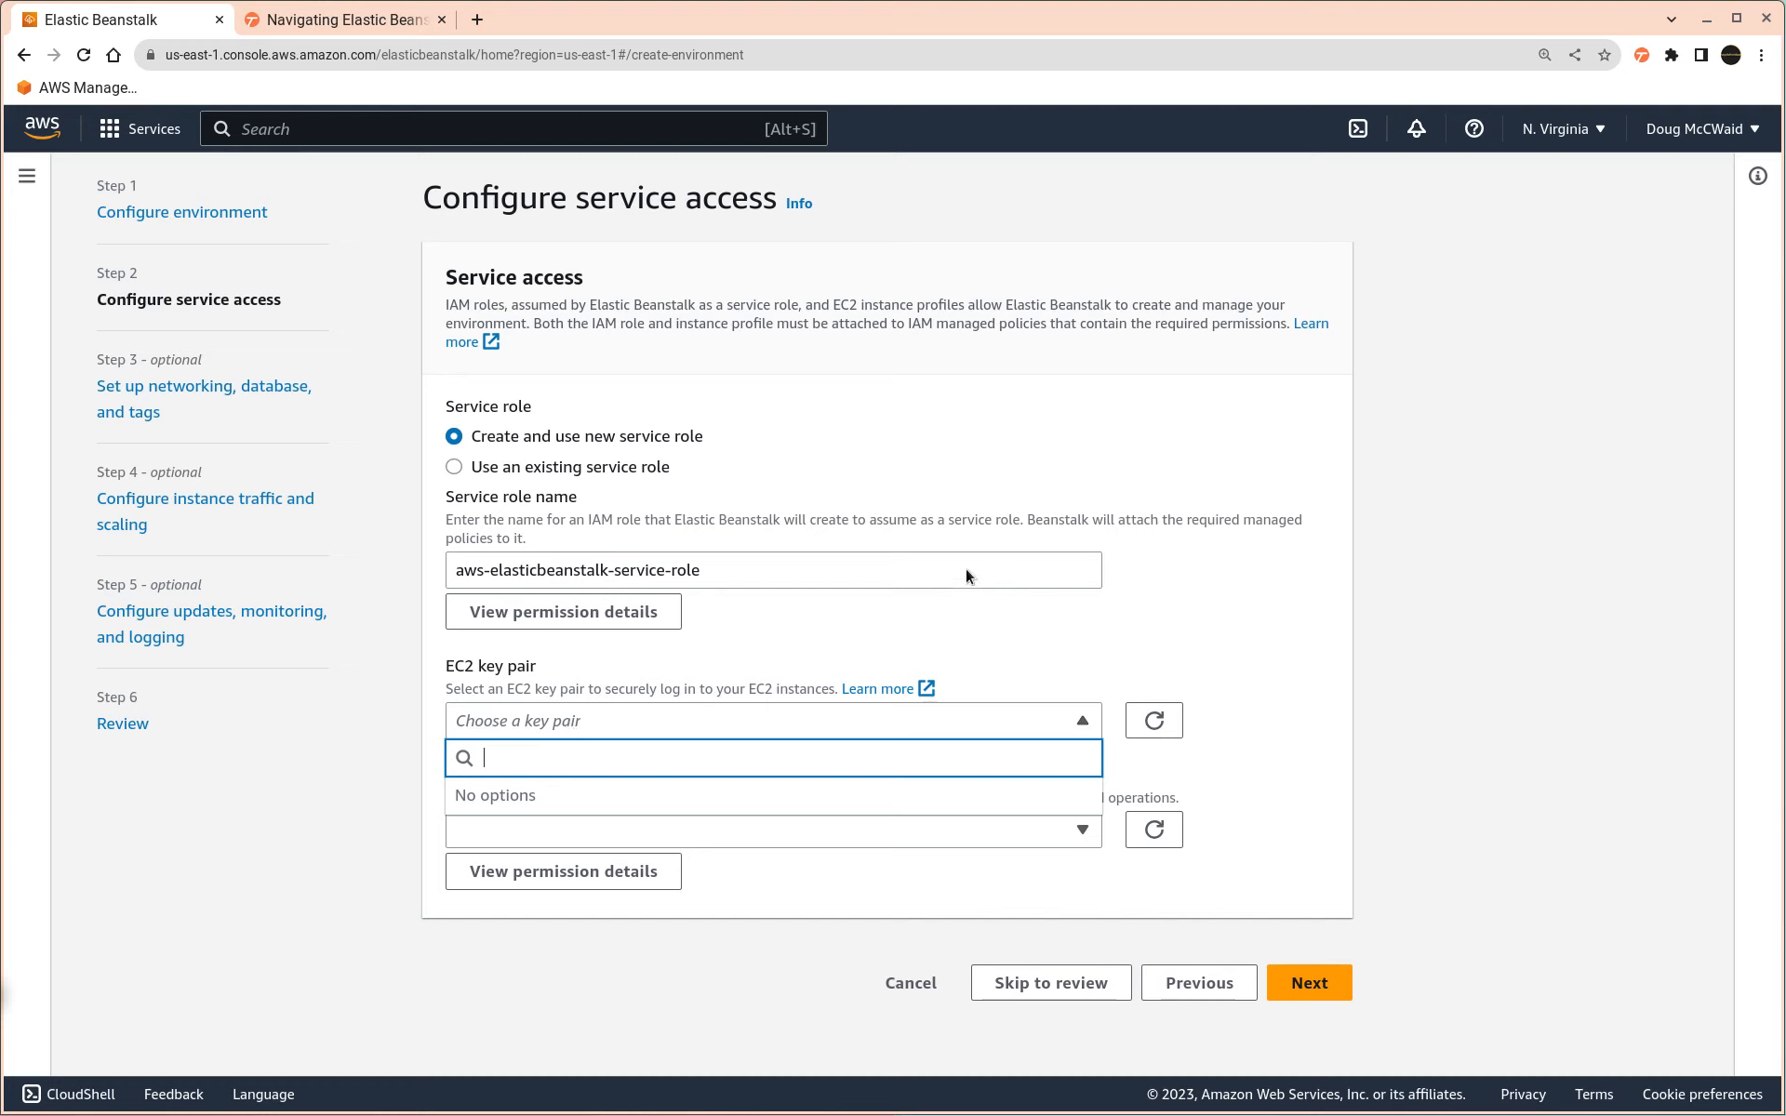
left_click(1200, 646)
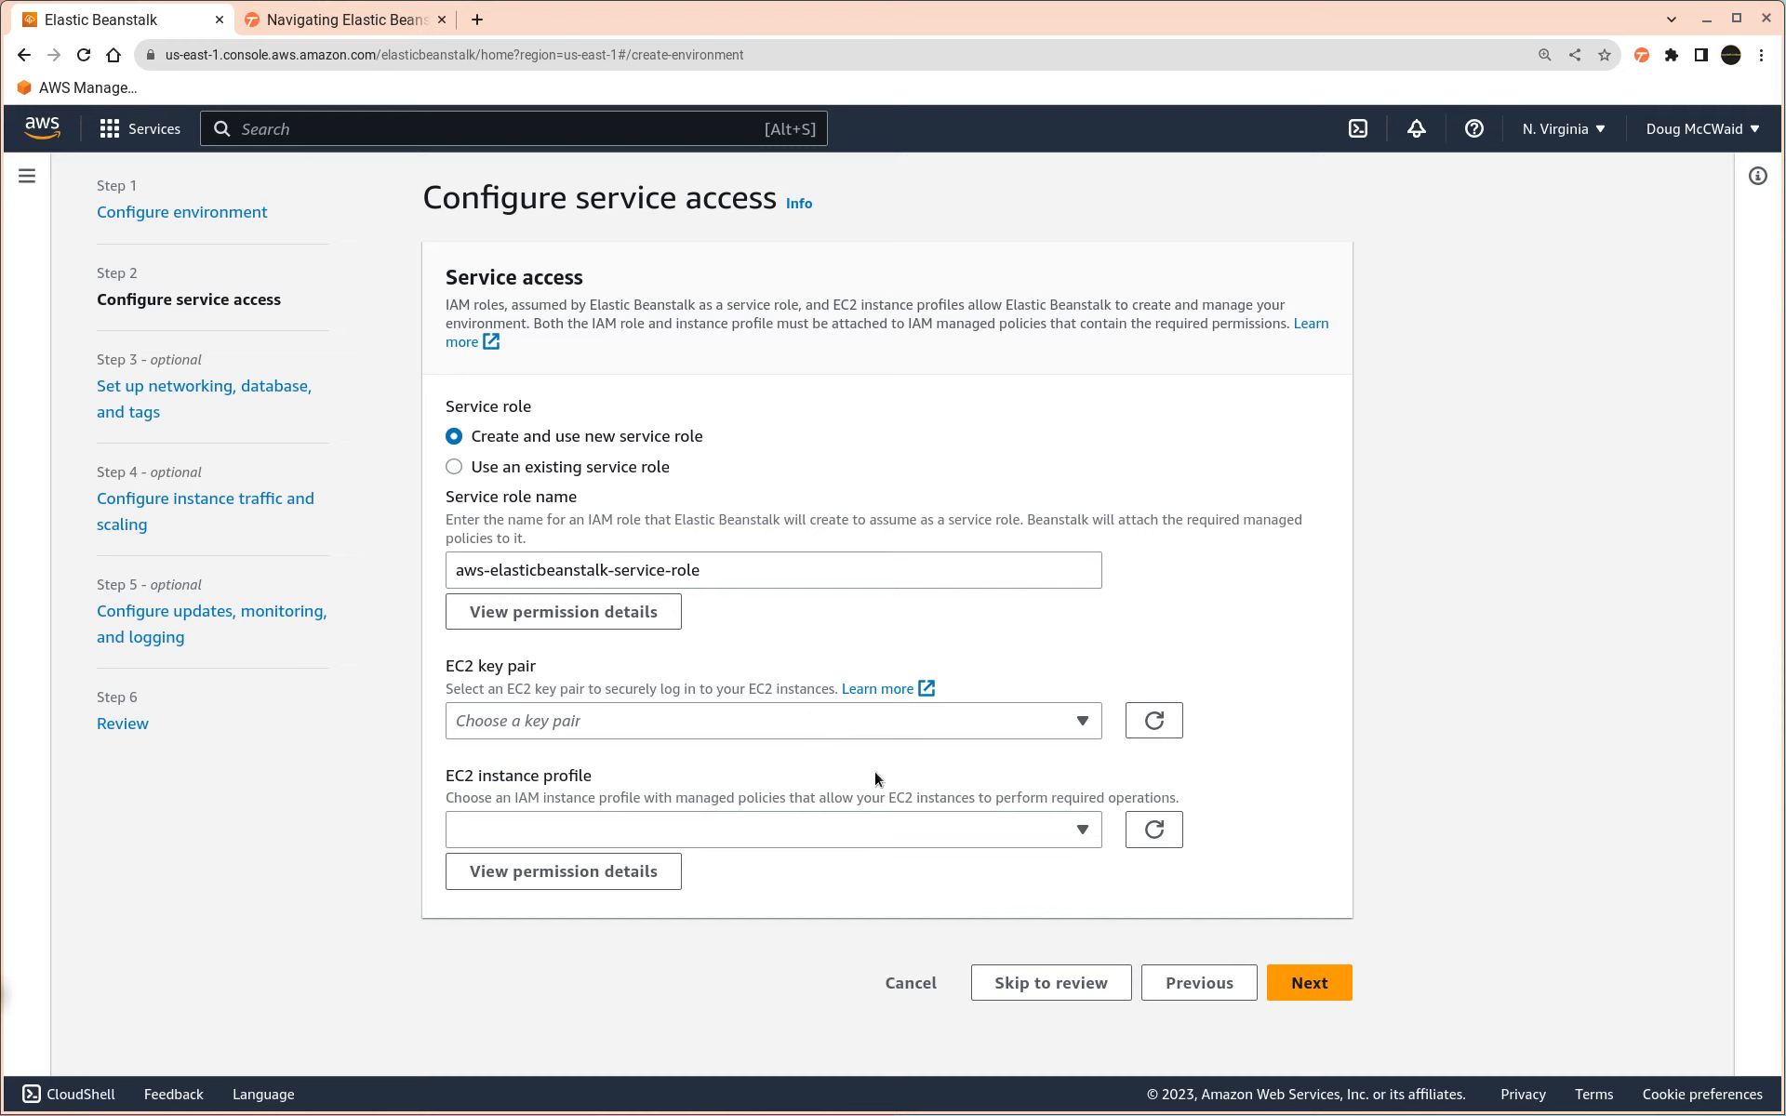
left_click(779, 833)
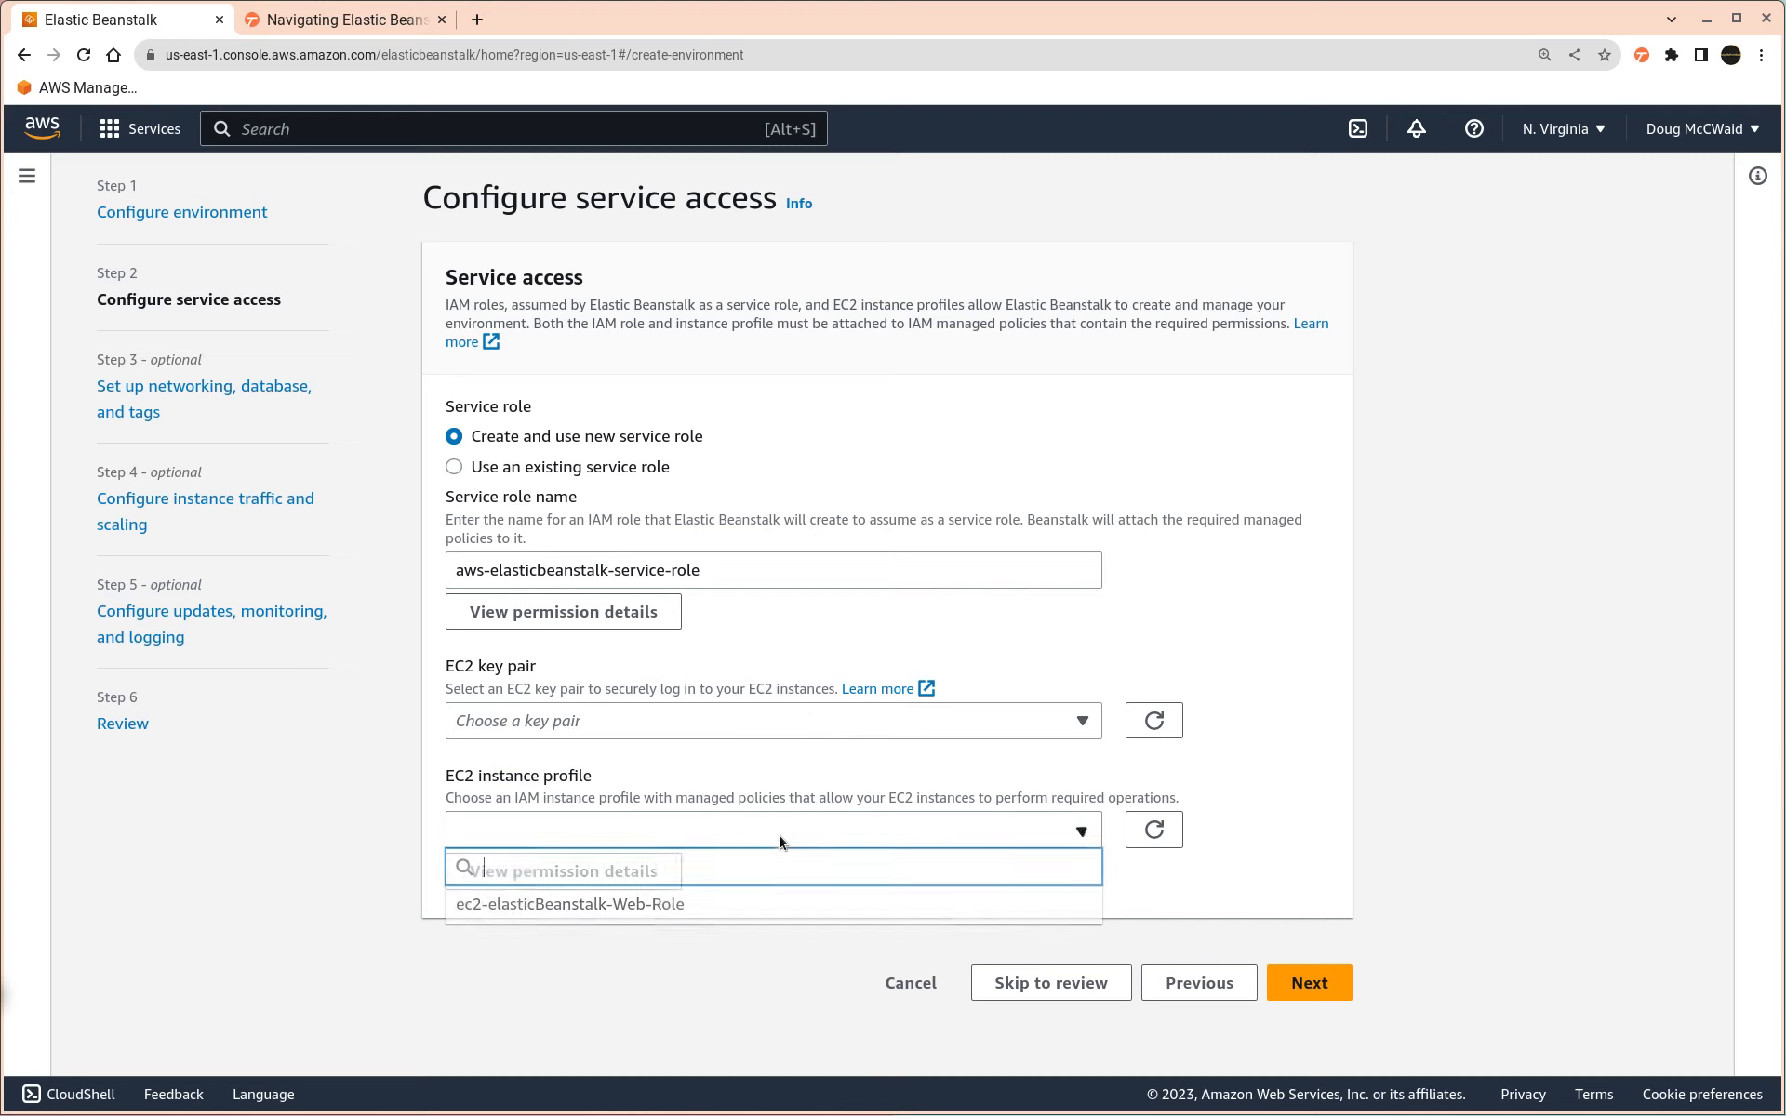
left_click(602, 913)
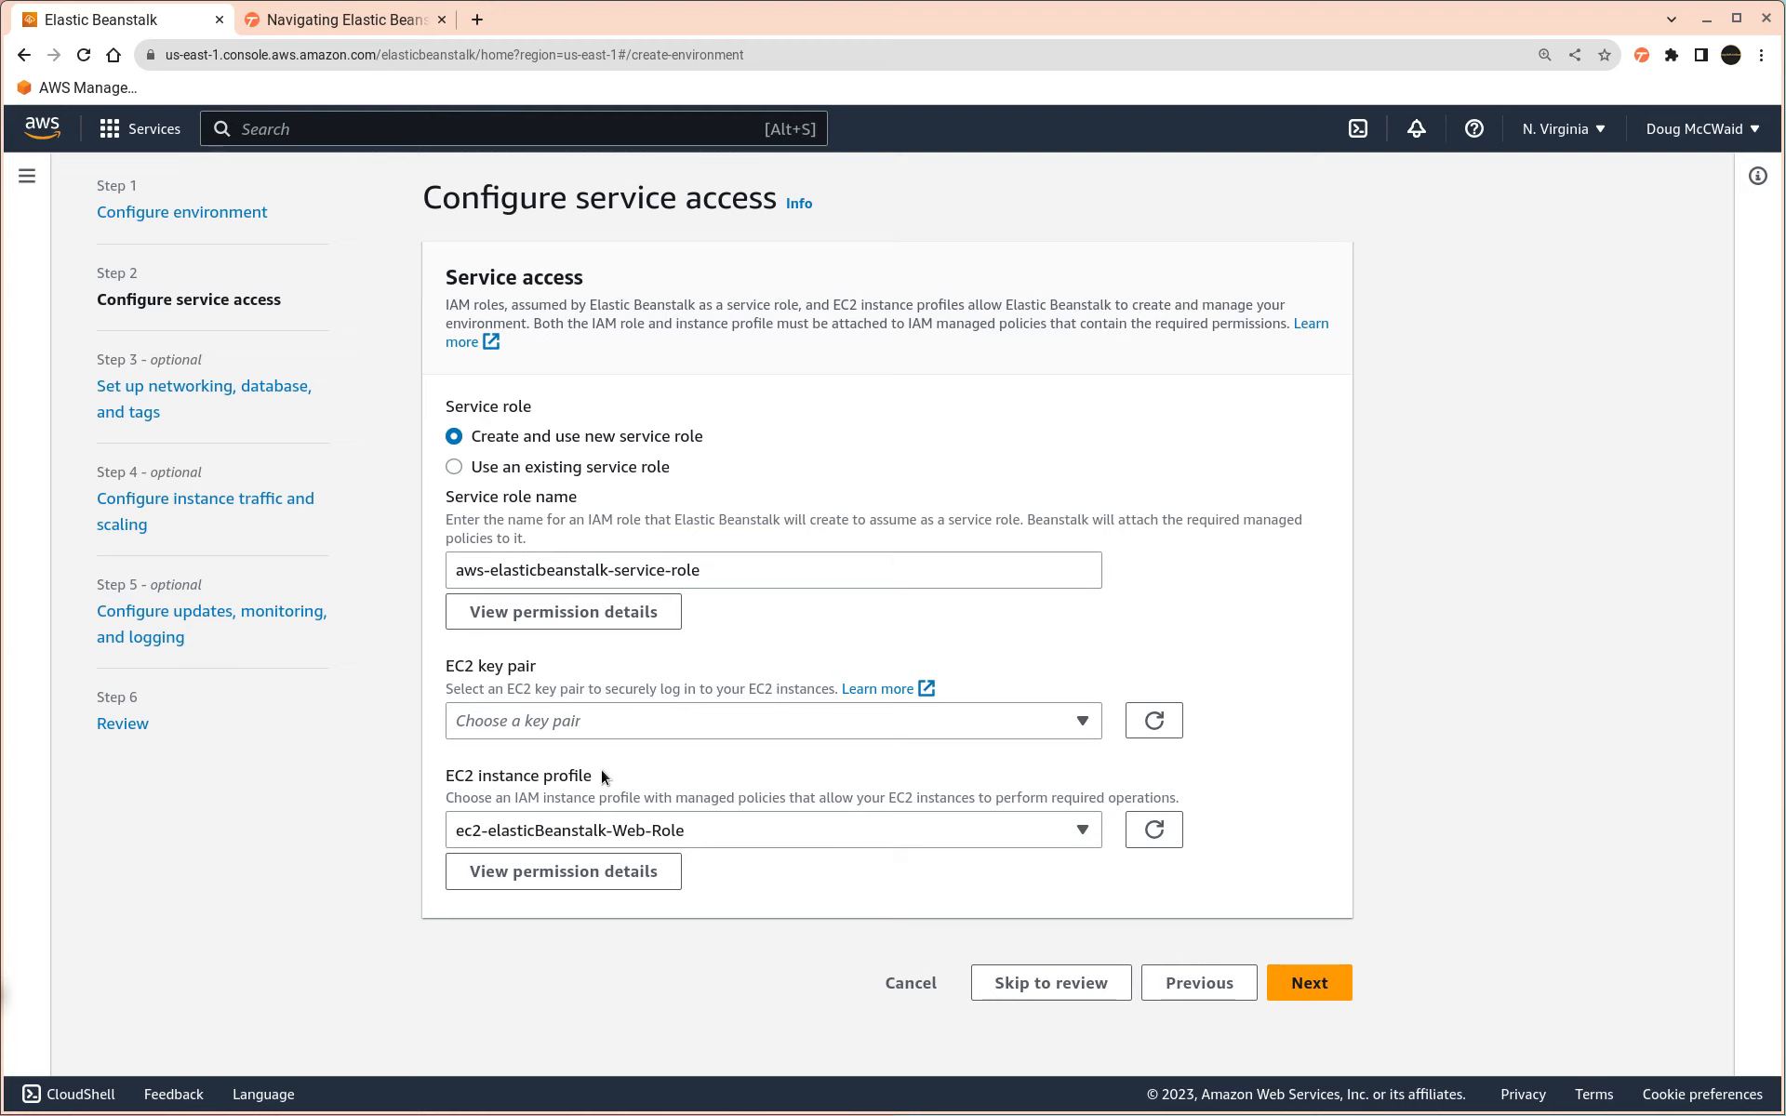
- Duplicate the Elastic Beanstalk browser tab and open the IAM service in the copy by searching for iam
right_click(166, 24)
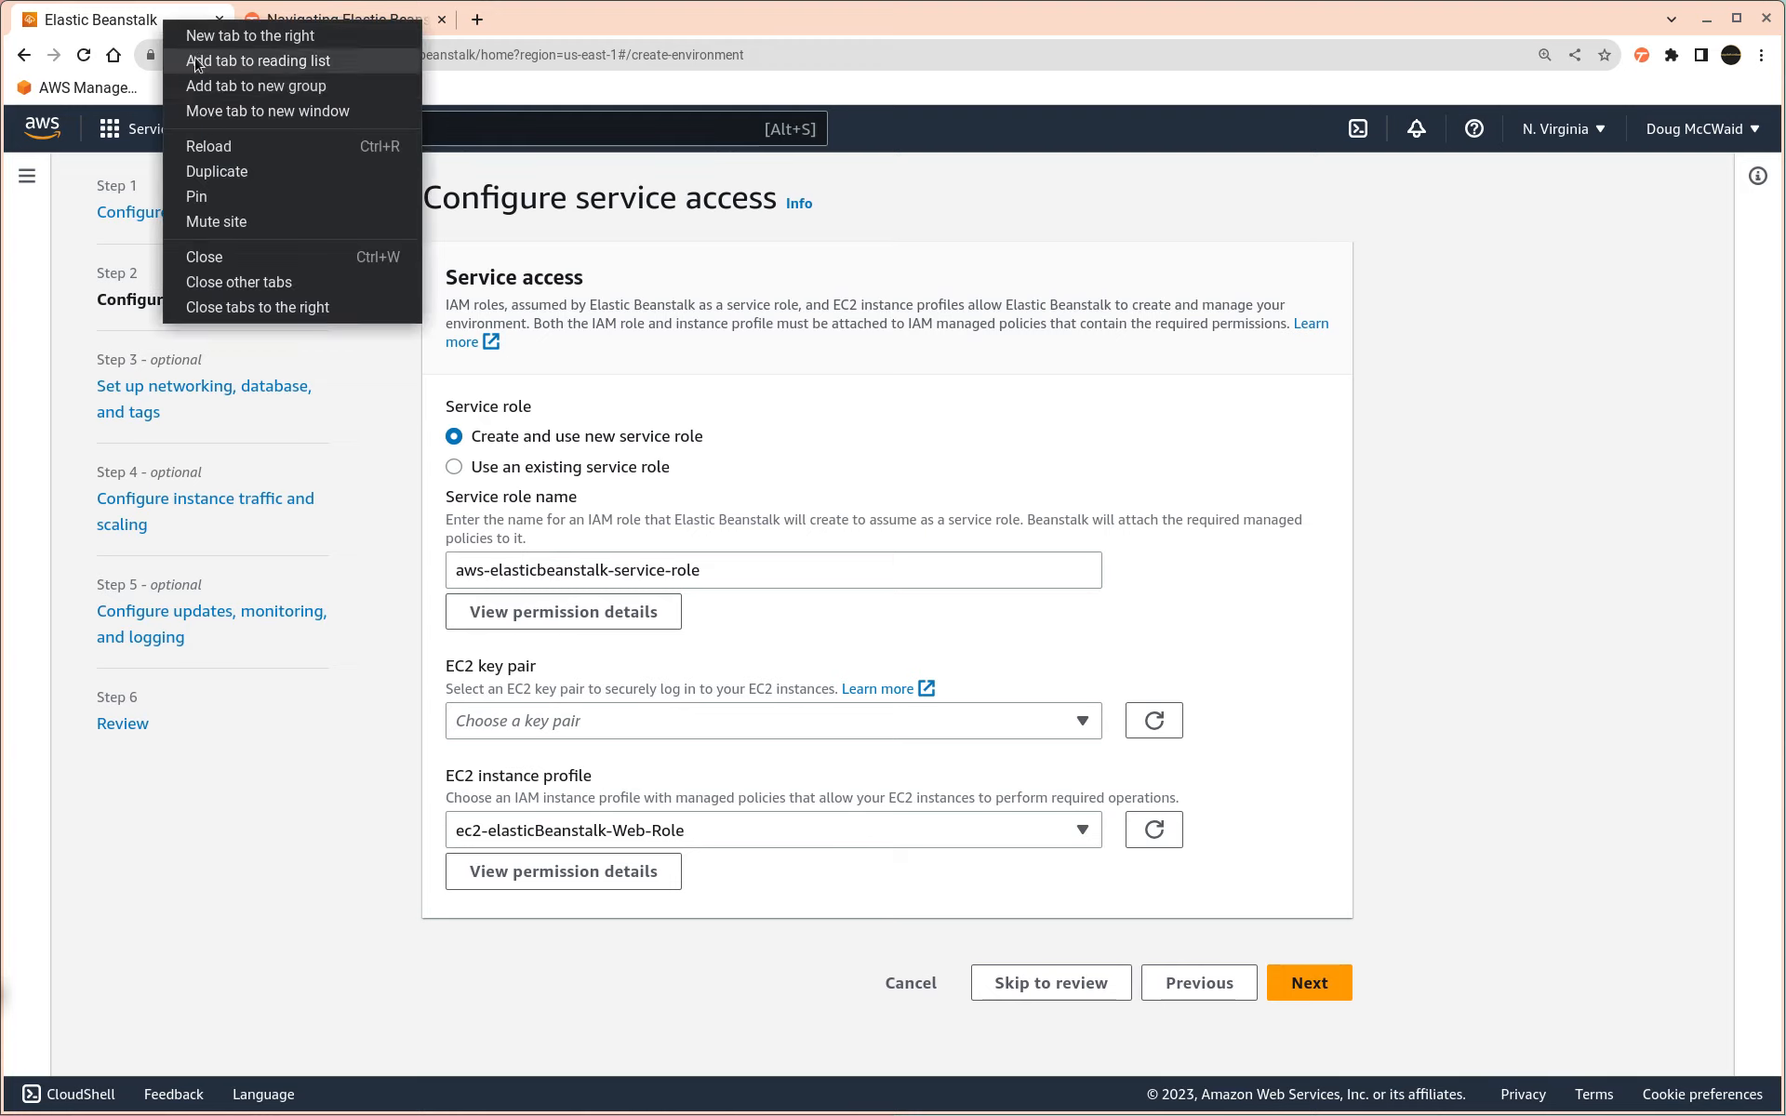
left_click(217, 171)
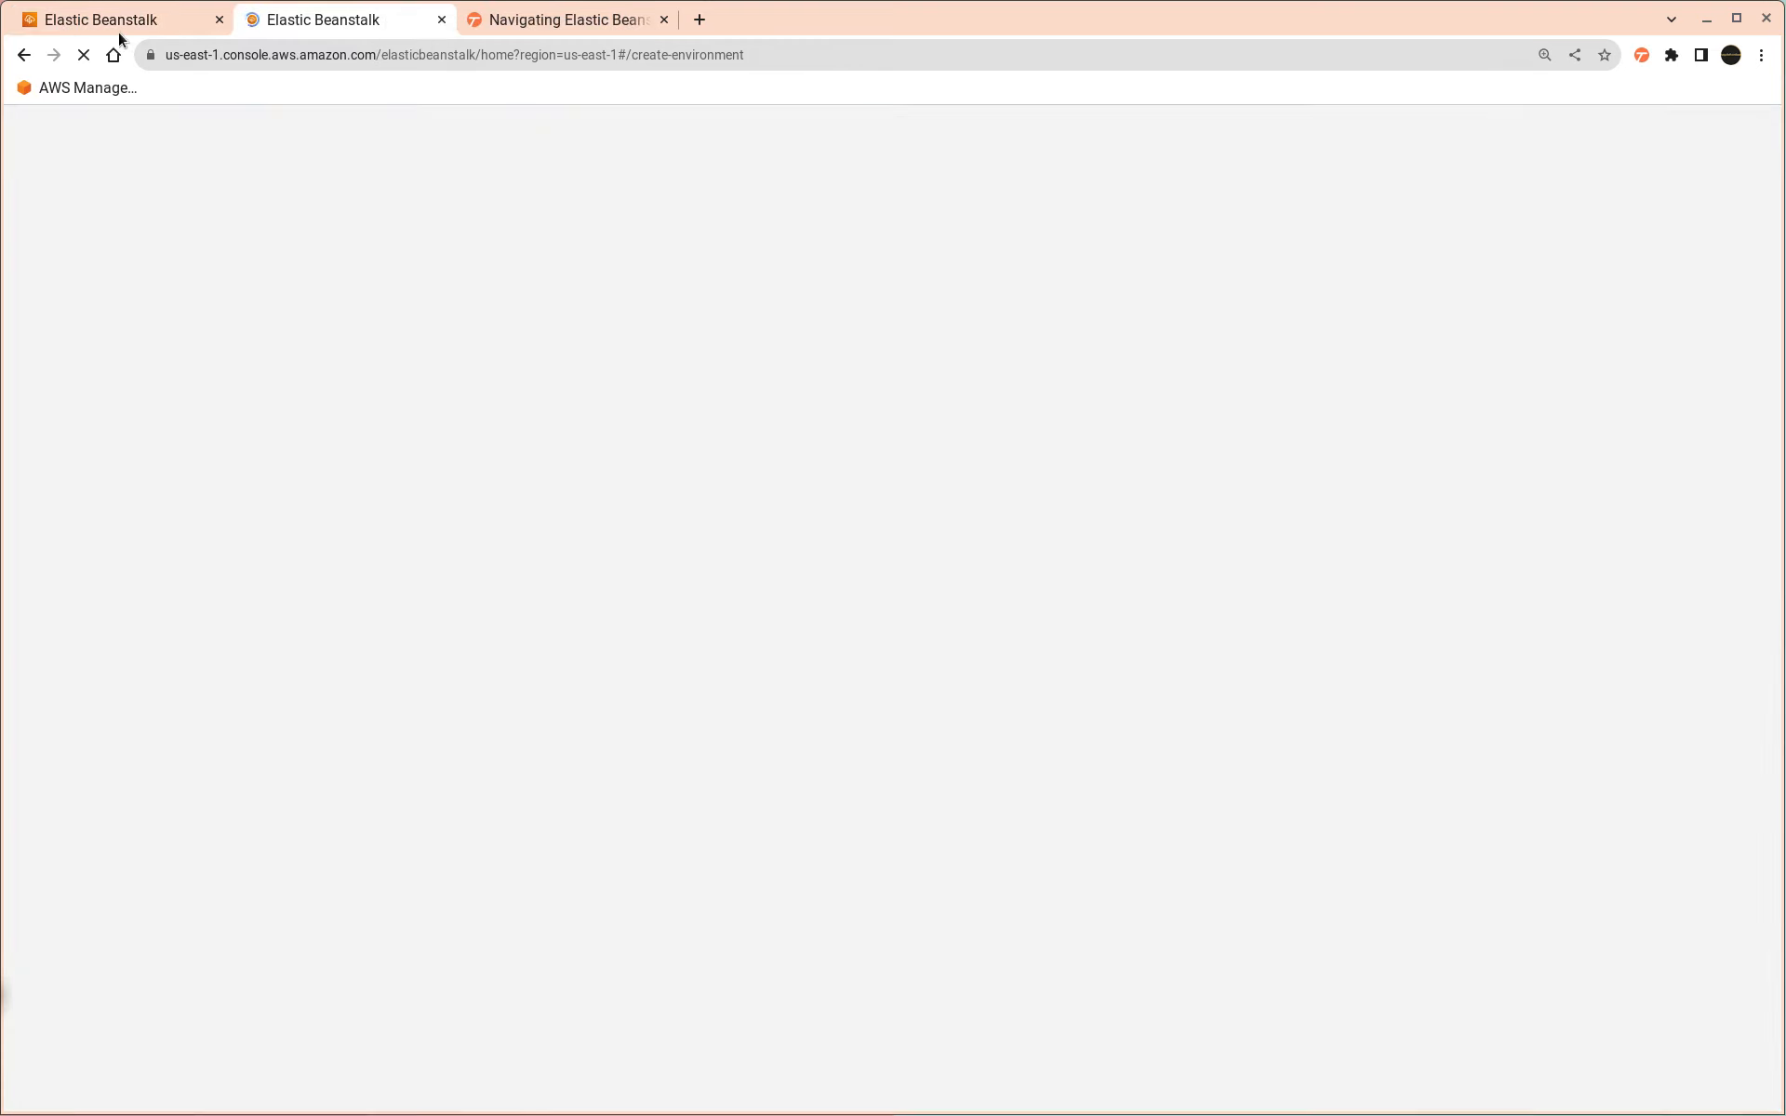
left_click(119, 31)
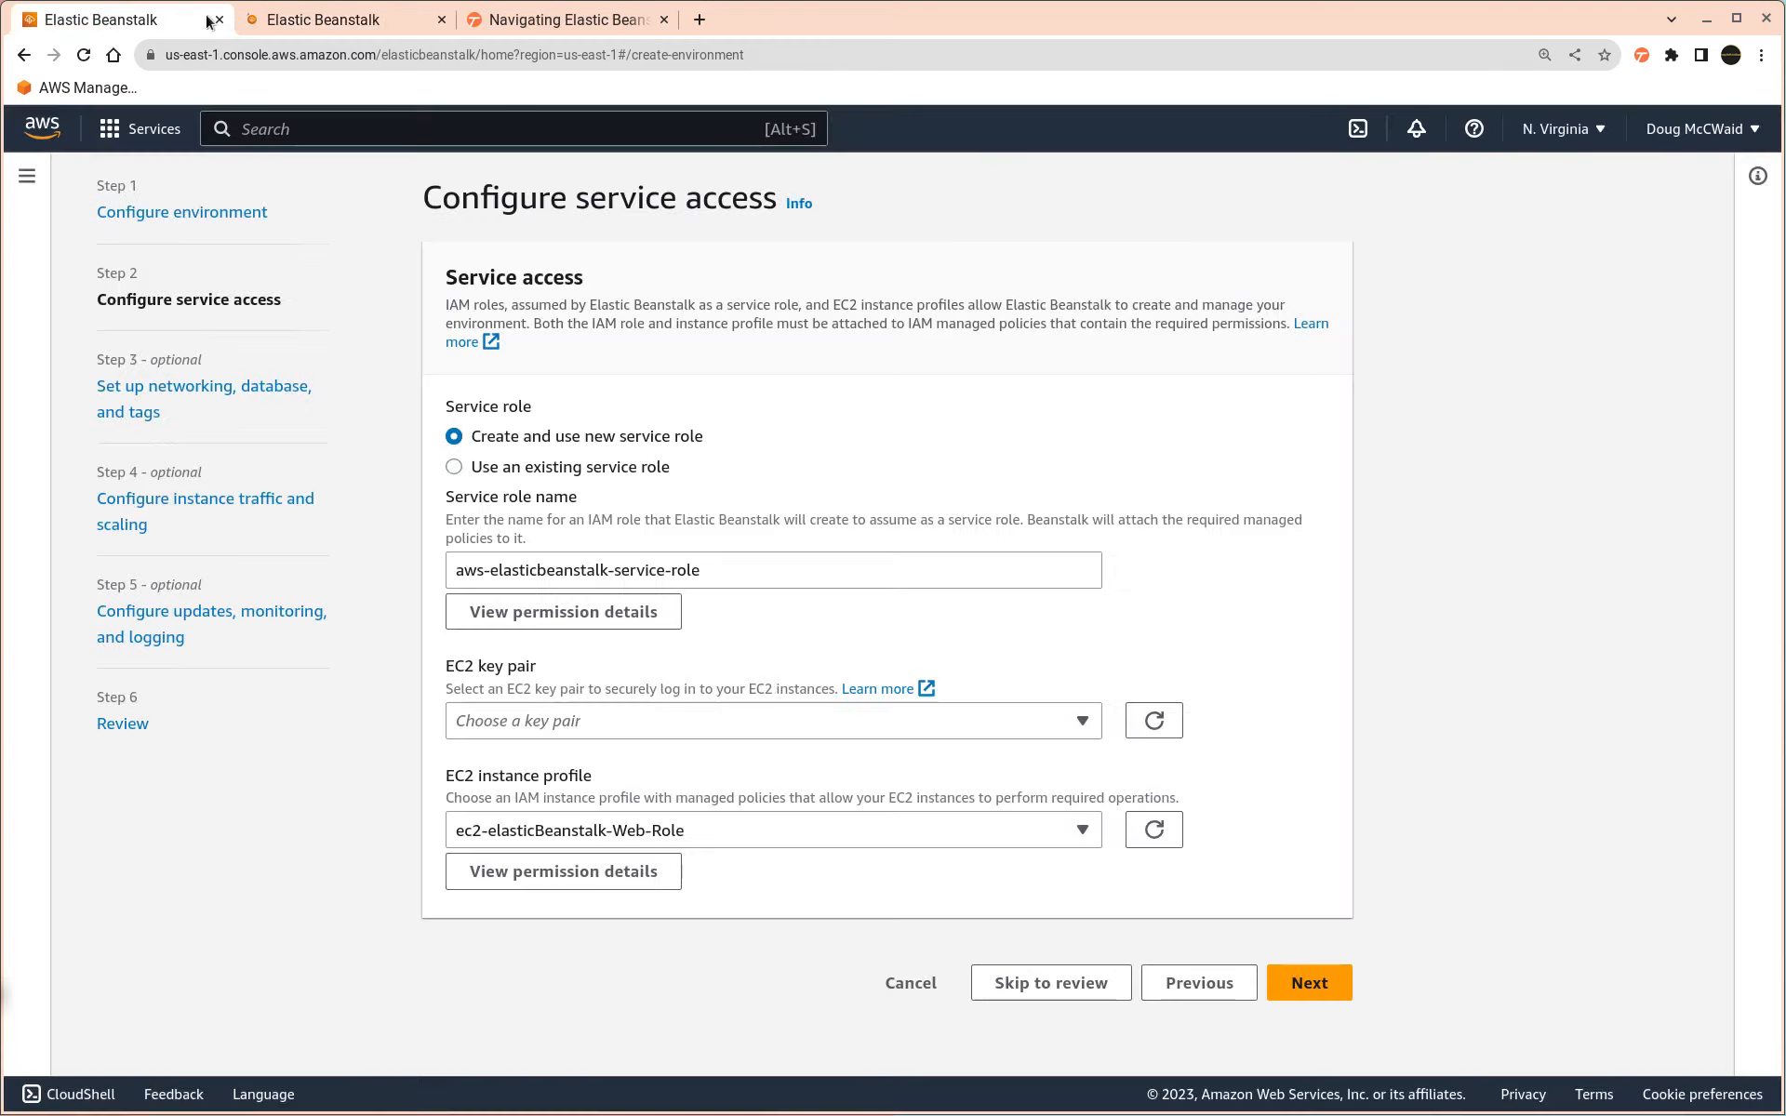
left_click(340, 20)
left_click(279, 129)
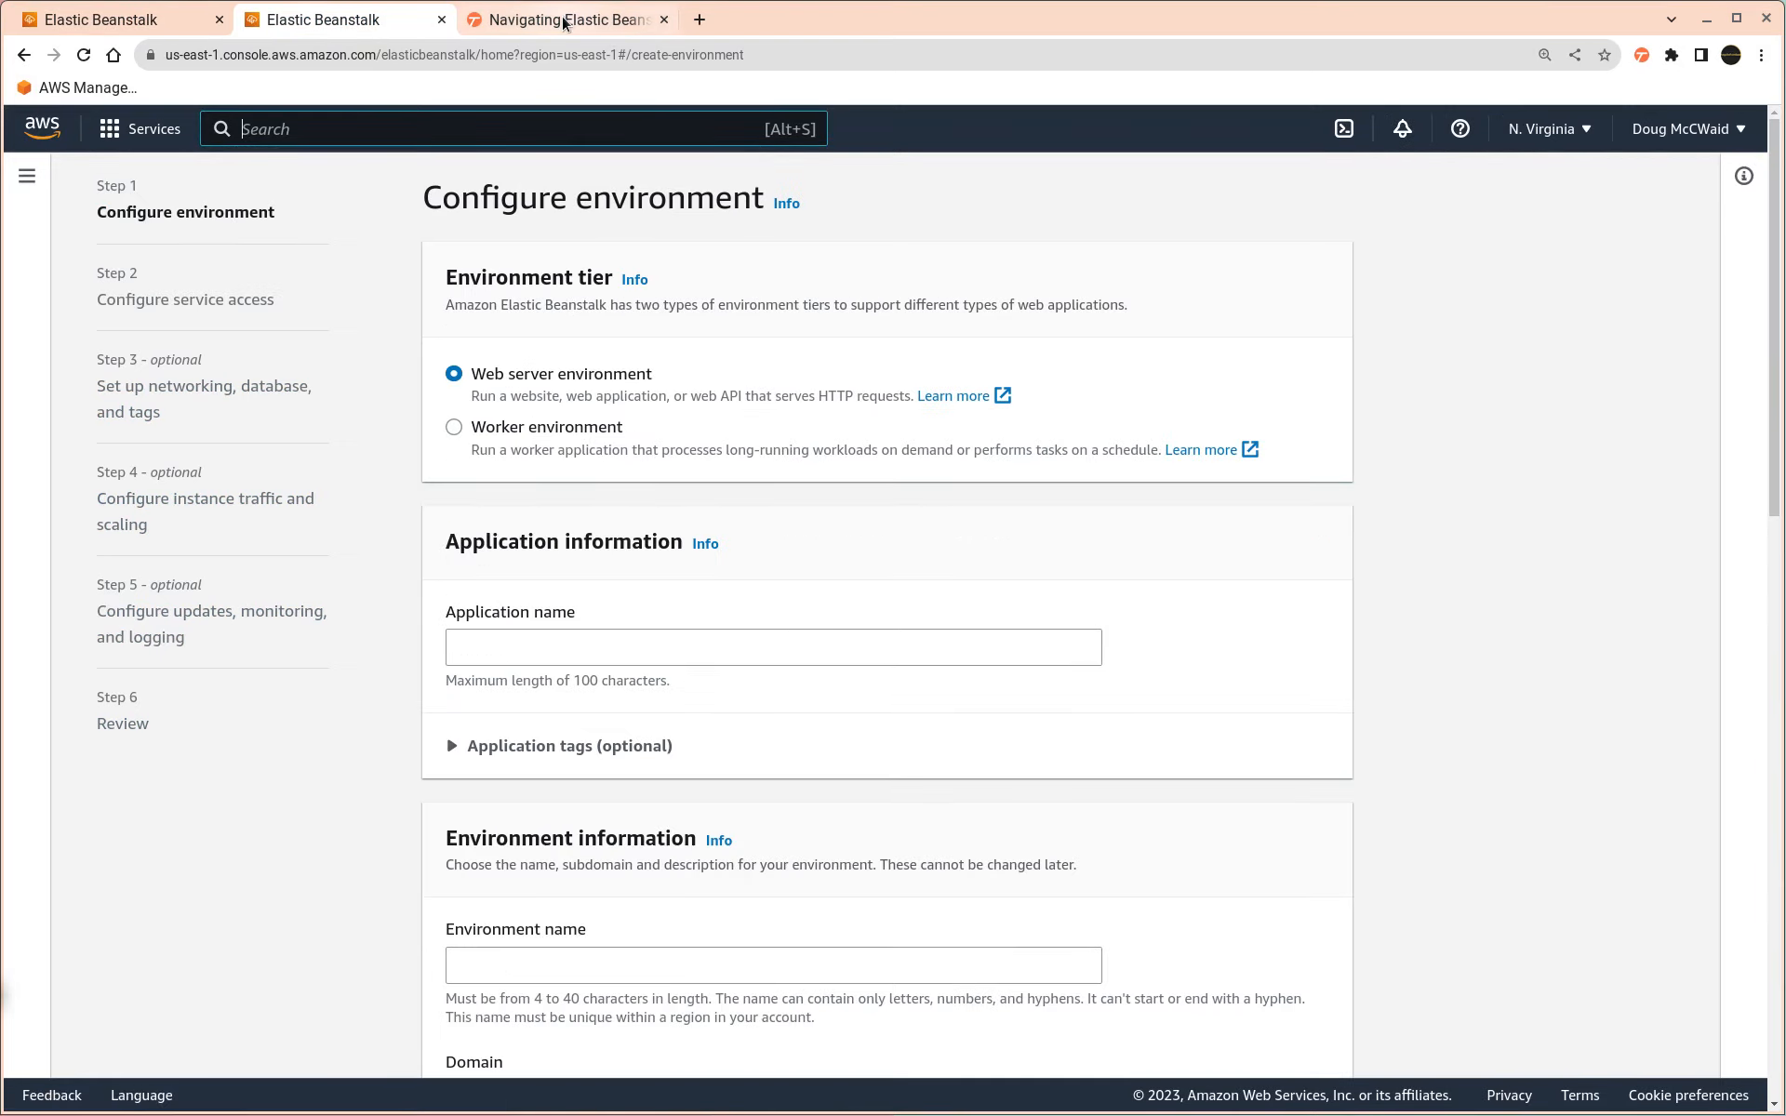
type("iam")
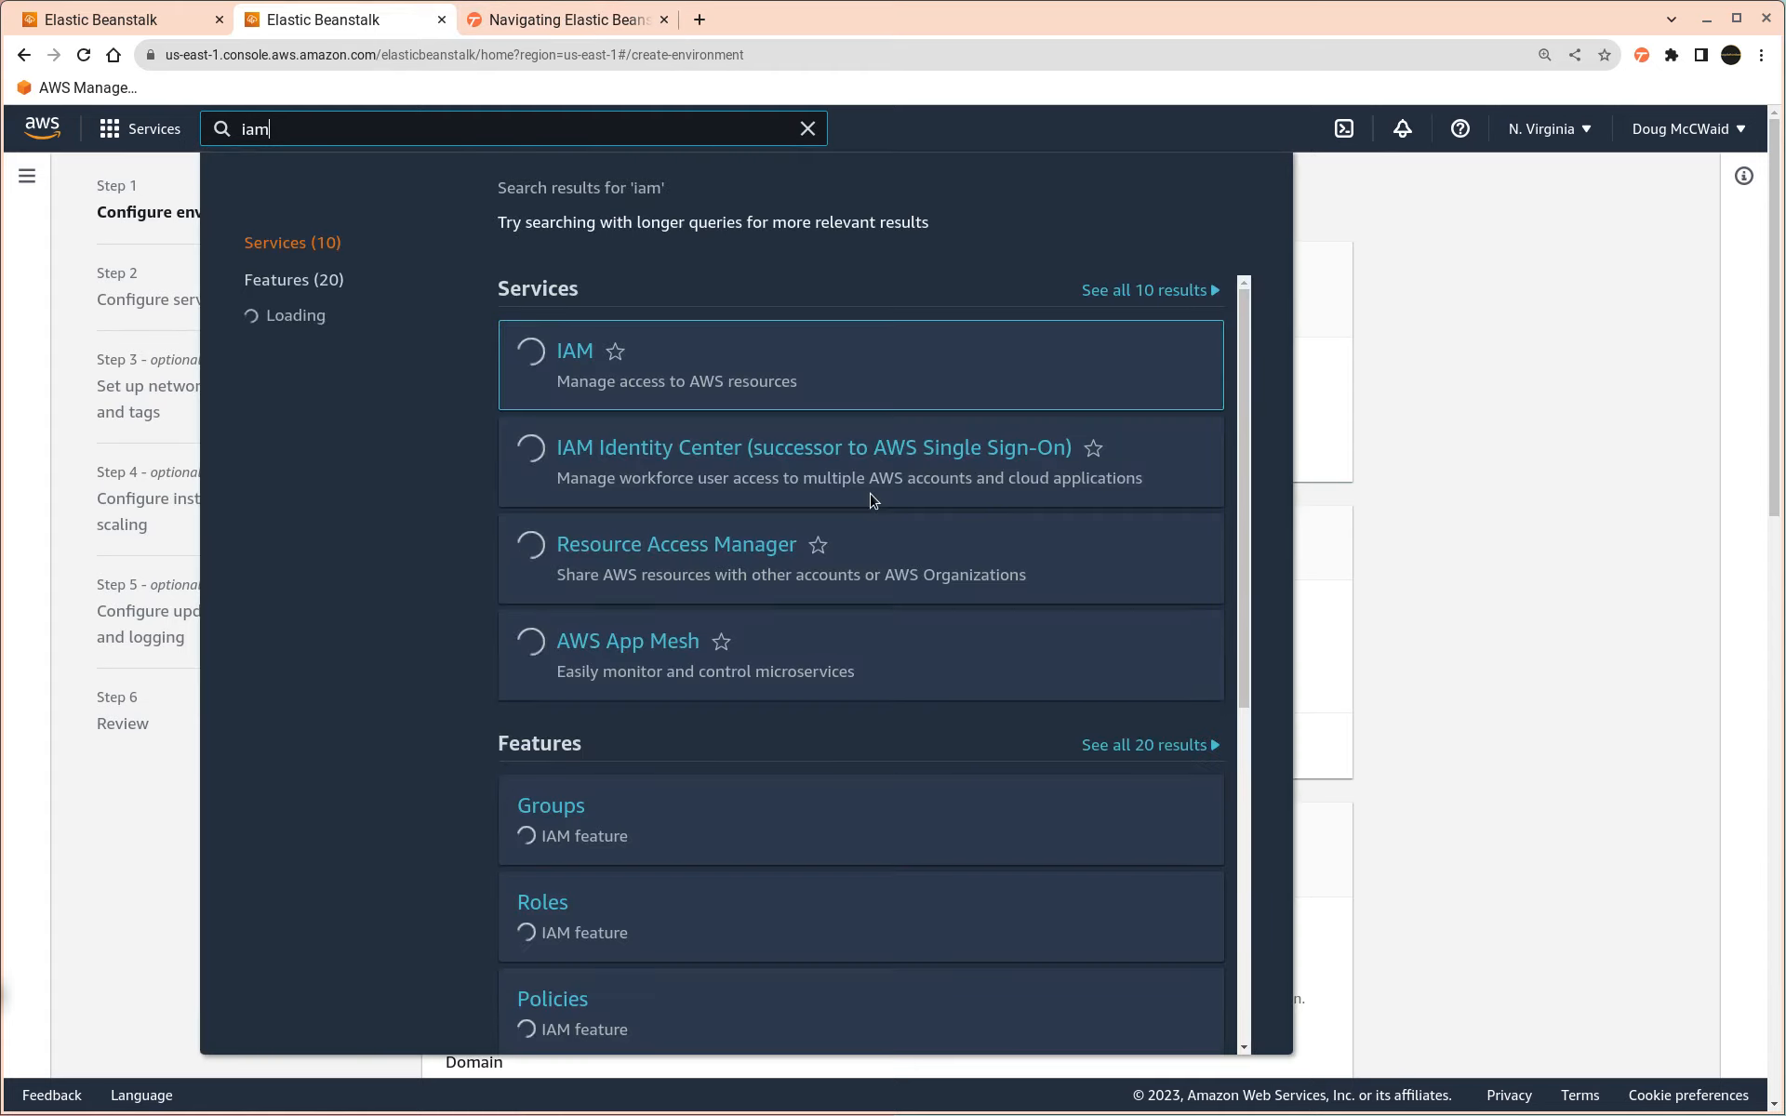
left_click(569, 351)
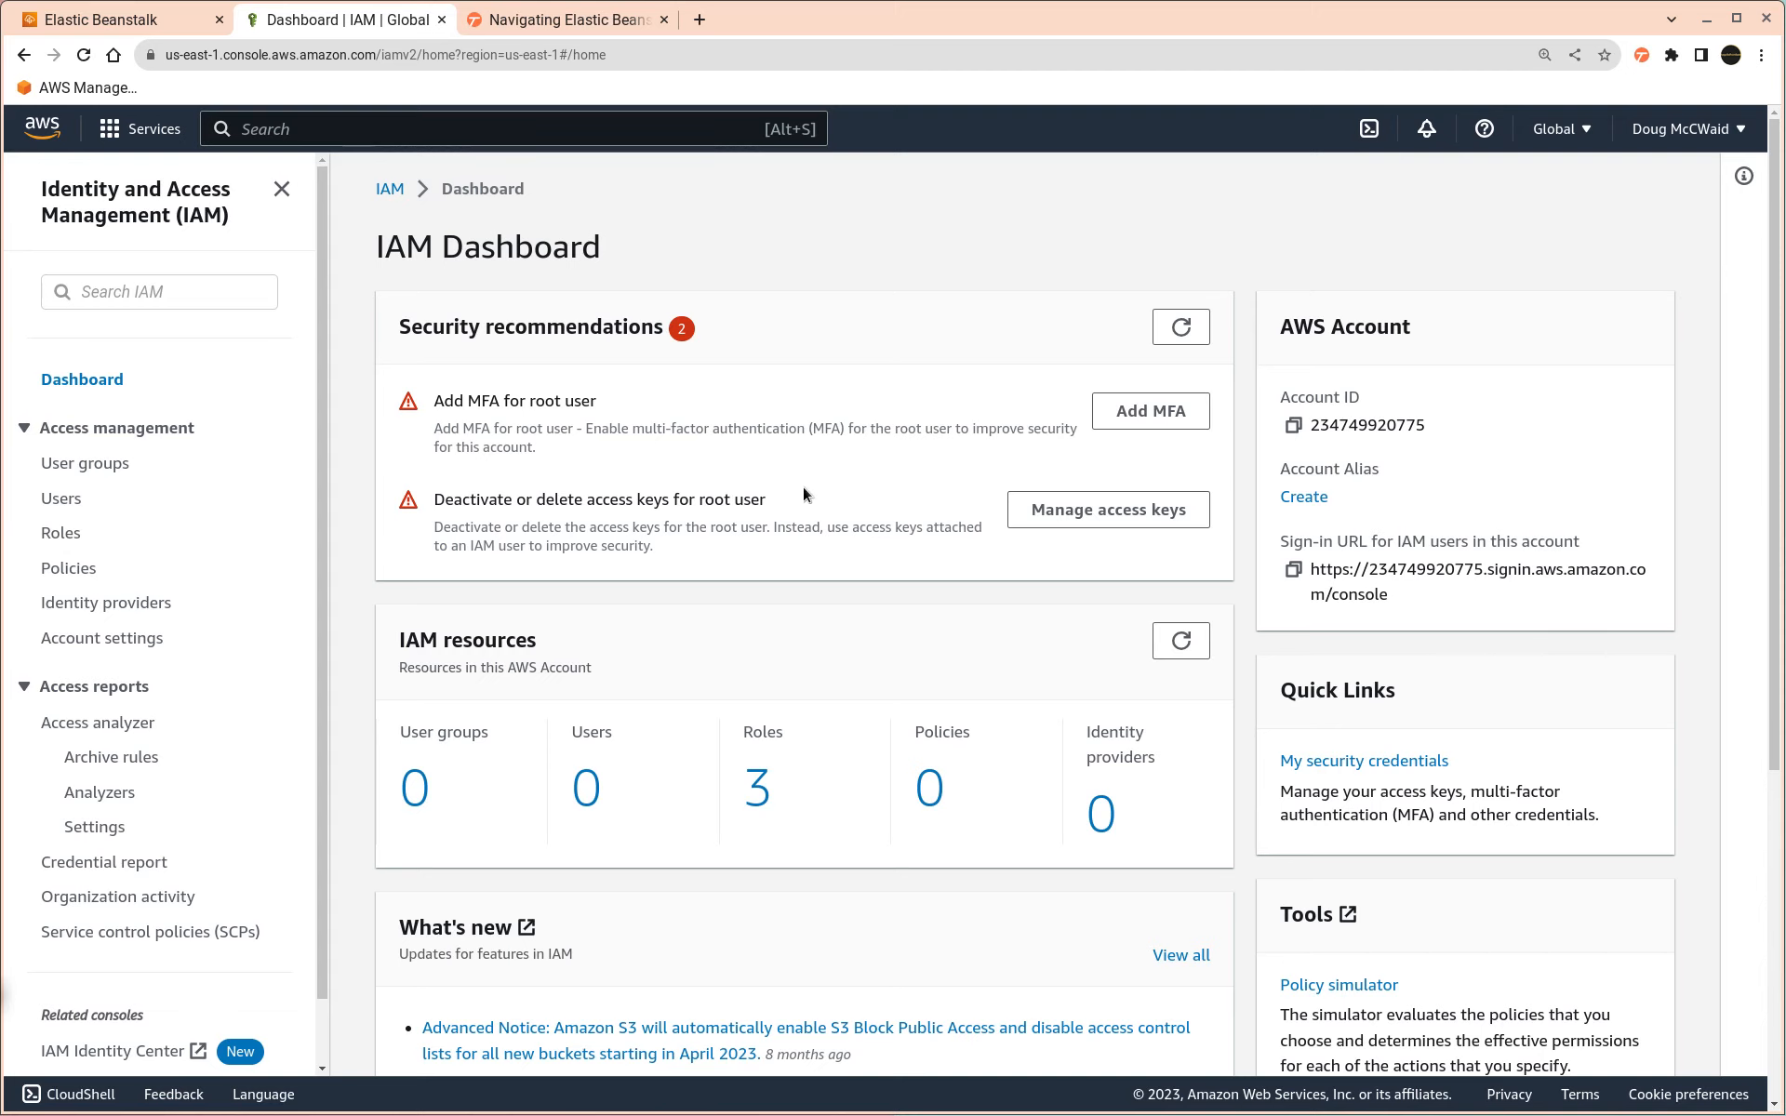
- Open the ec2-elasticBeanstalk-Web-Role role in IAM and examine its summary and attached permissions policies
scroll(924, 564, "down", 1)
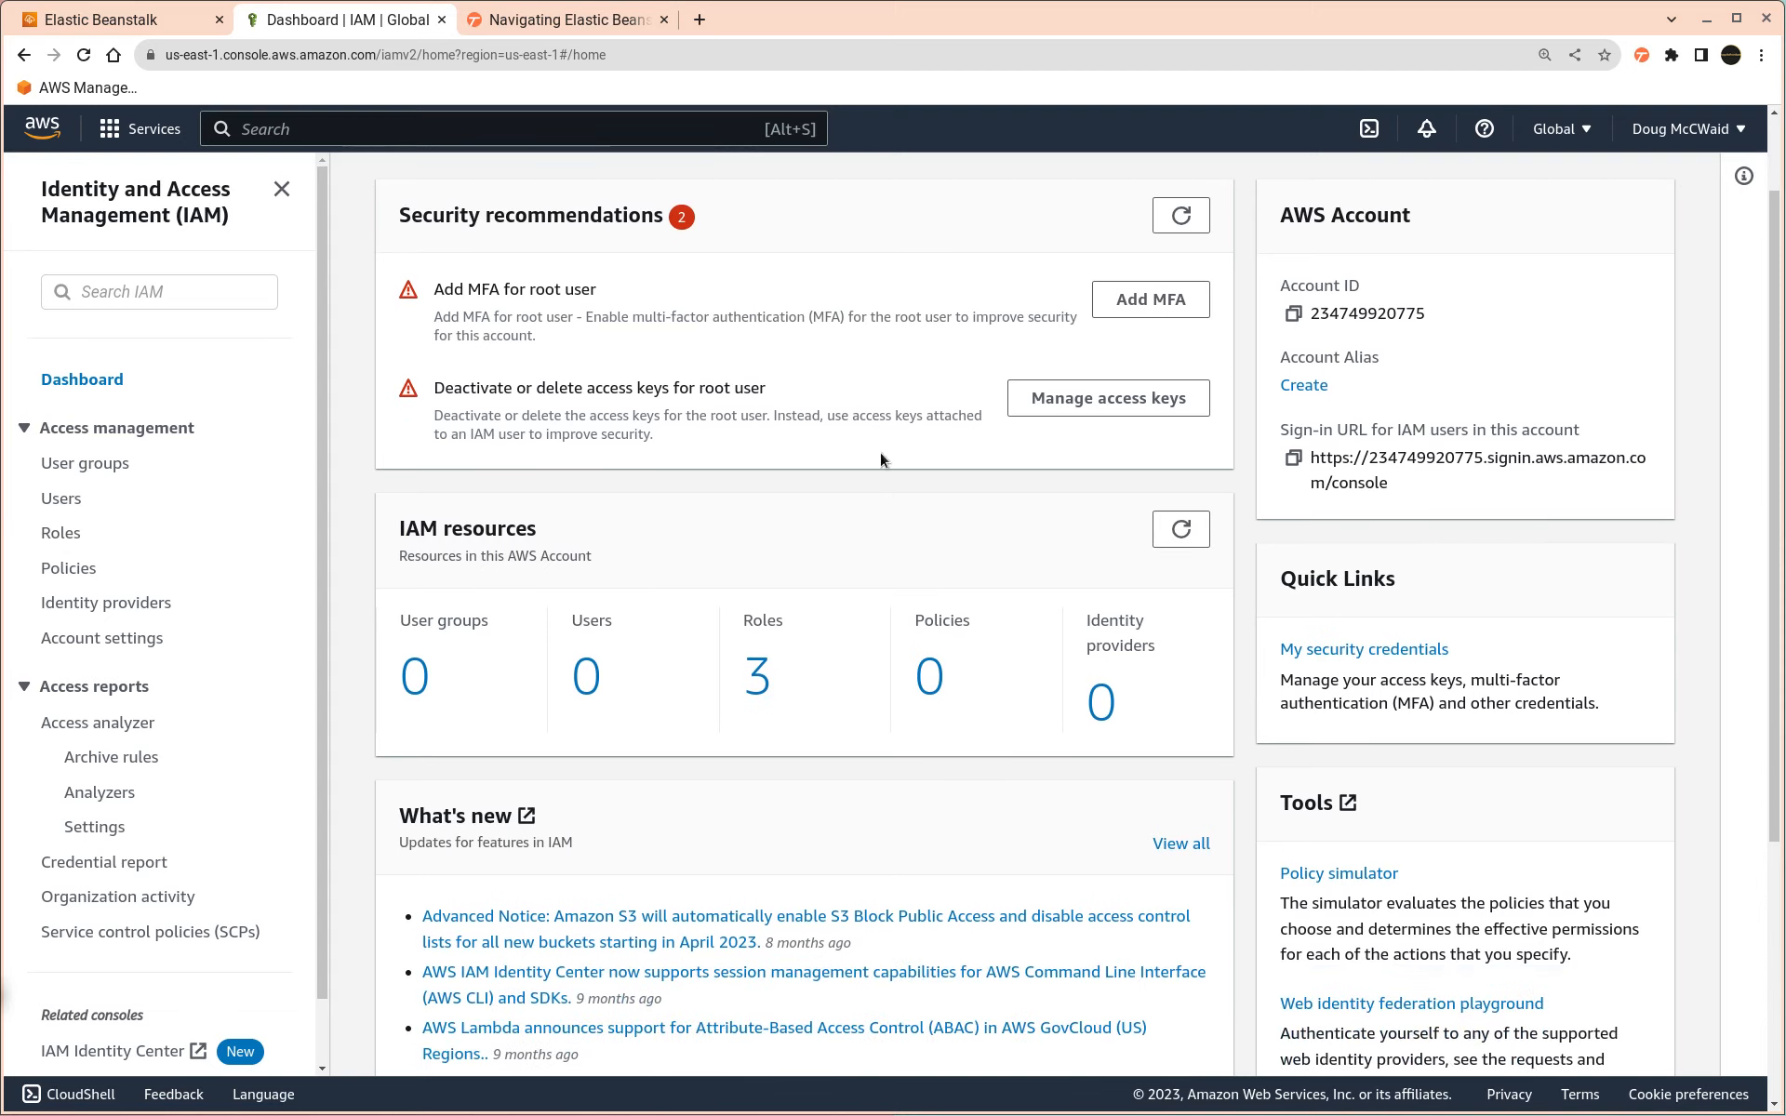
scroll(896, 549, "down", 3)
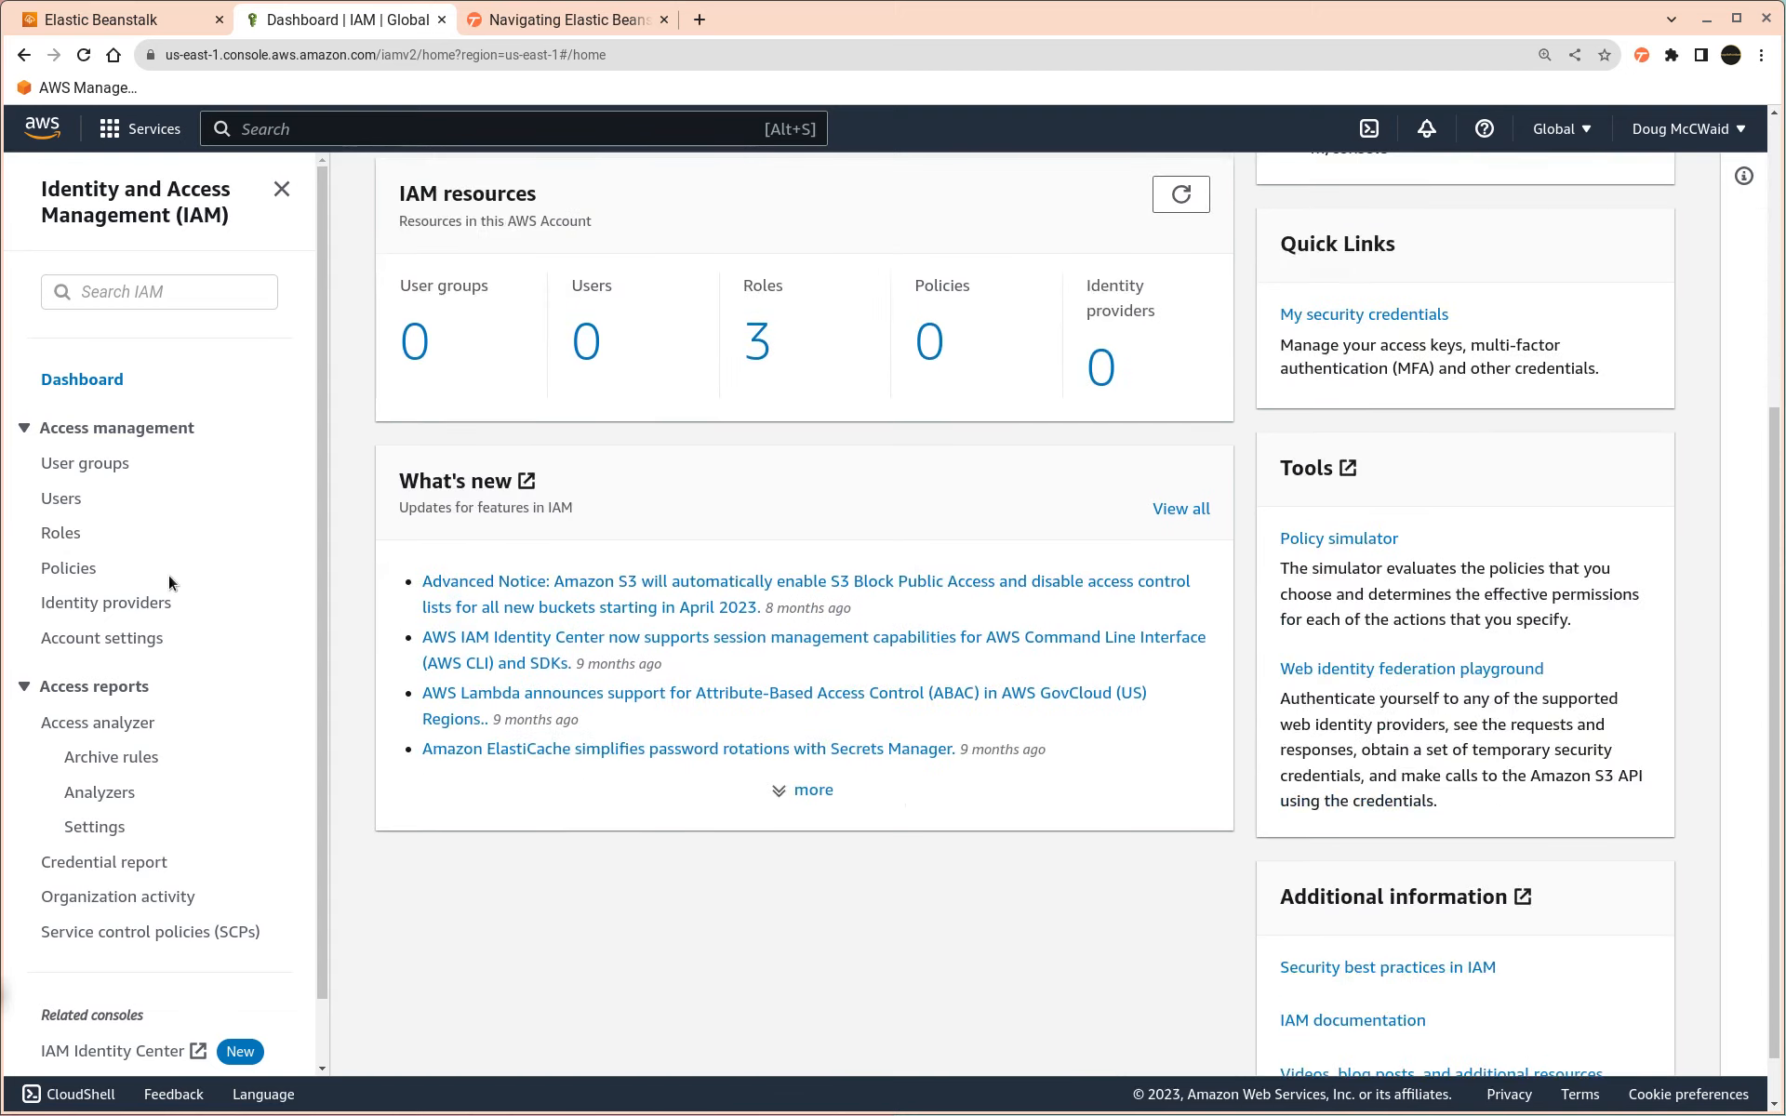
left_click(62, 534)
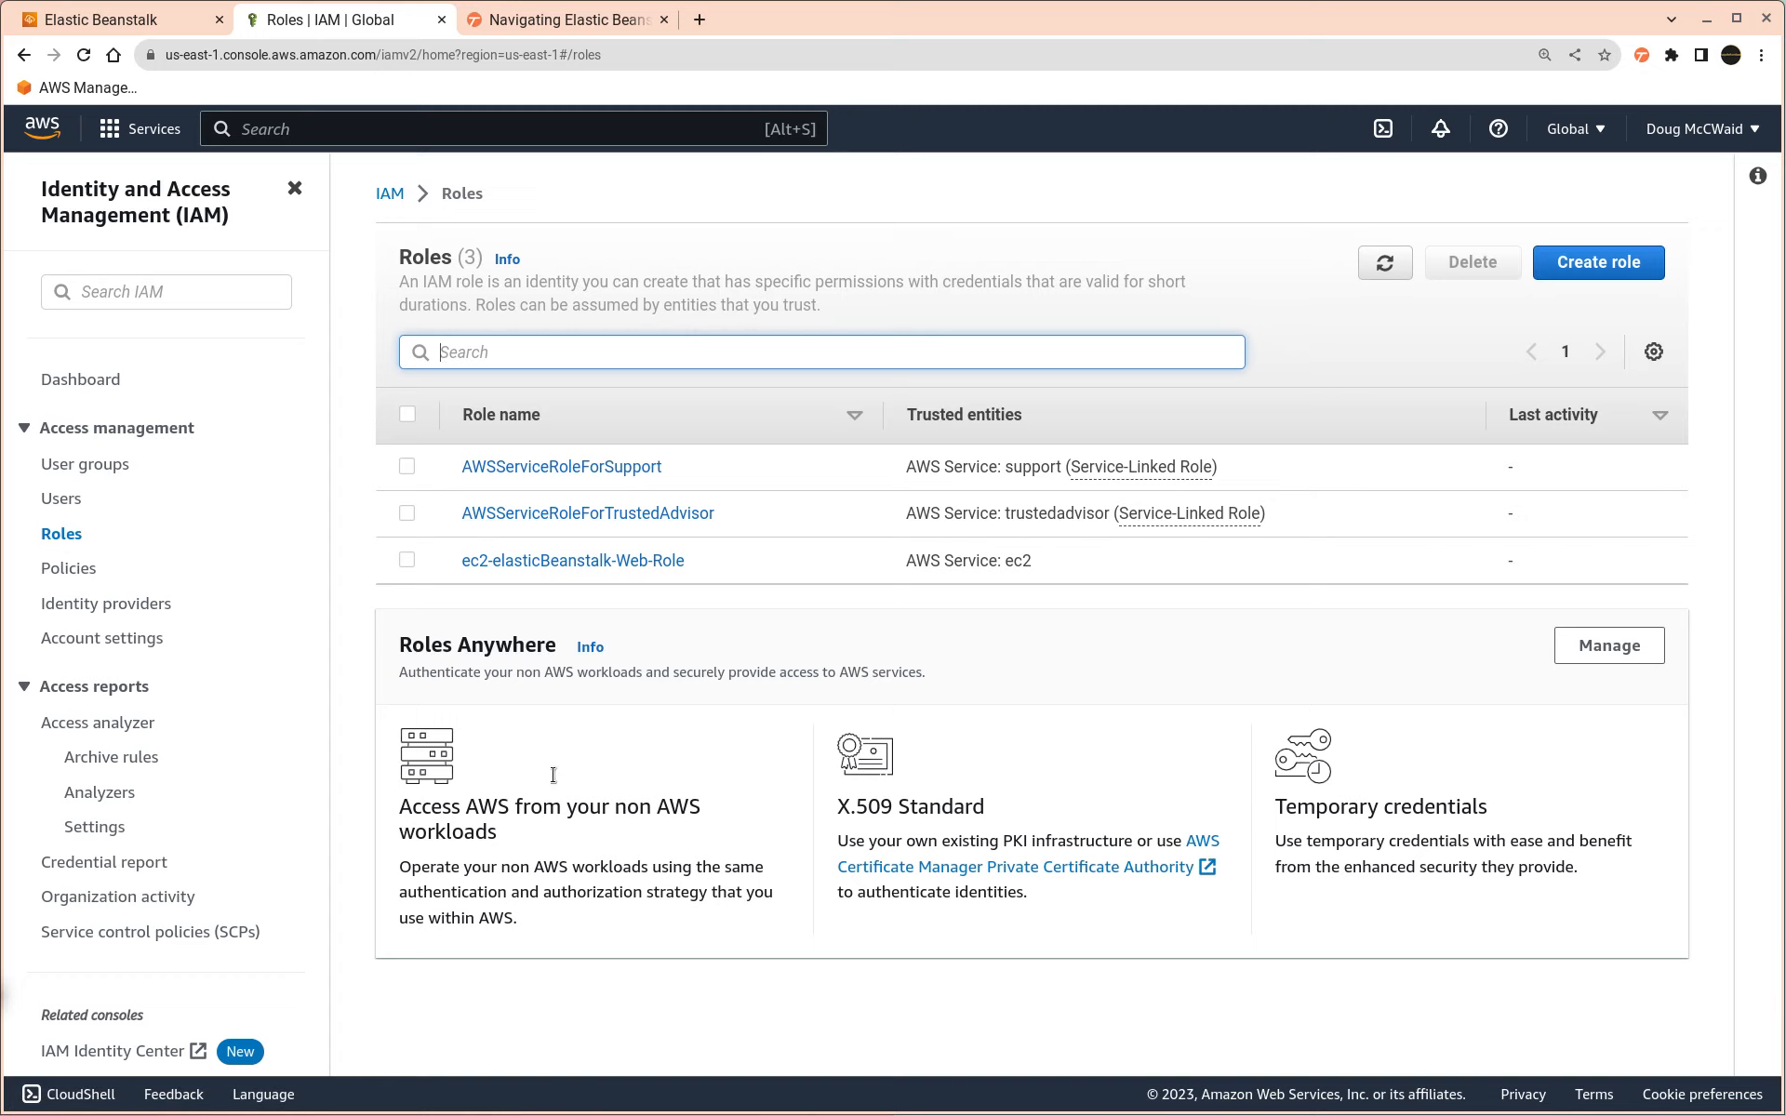
left_click(533, 564)
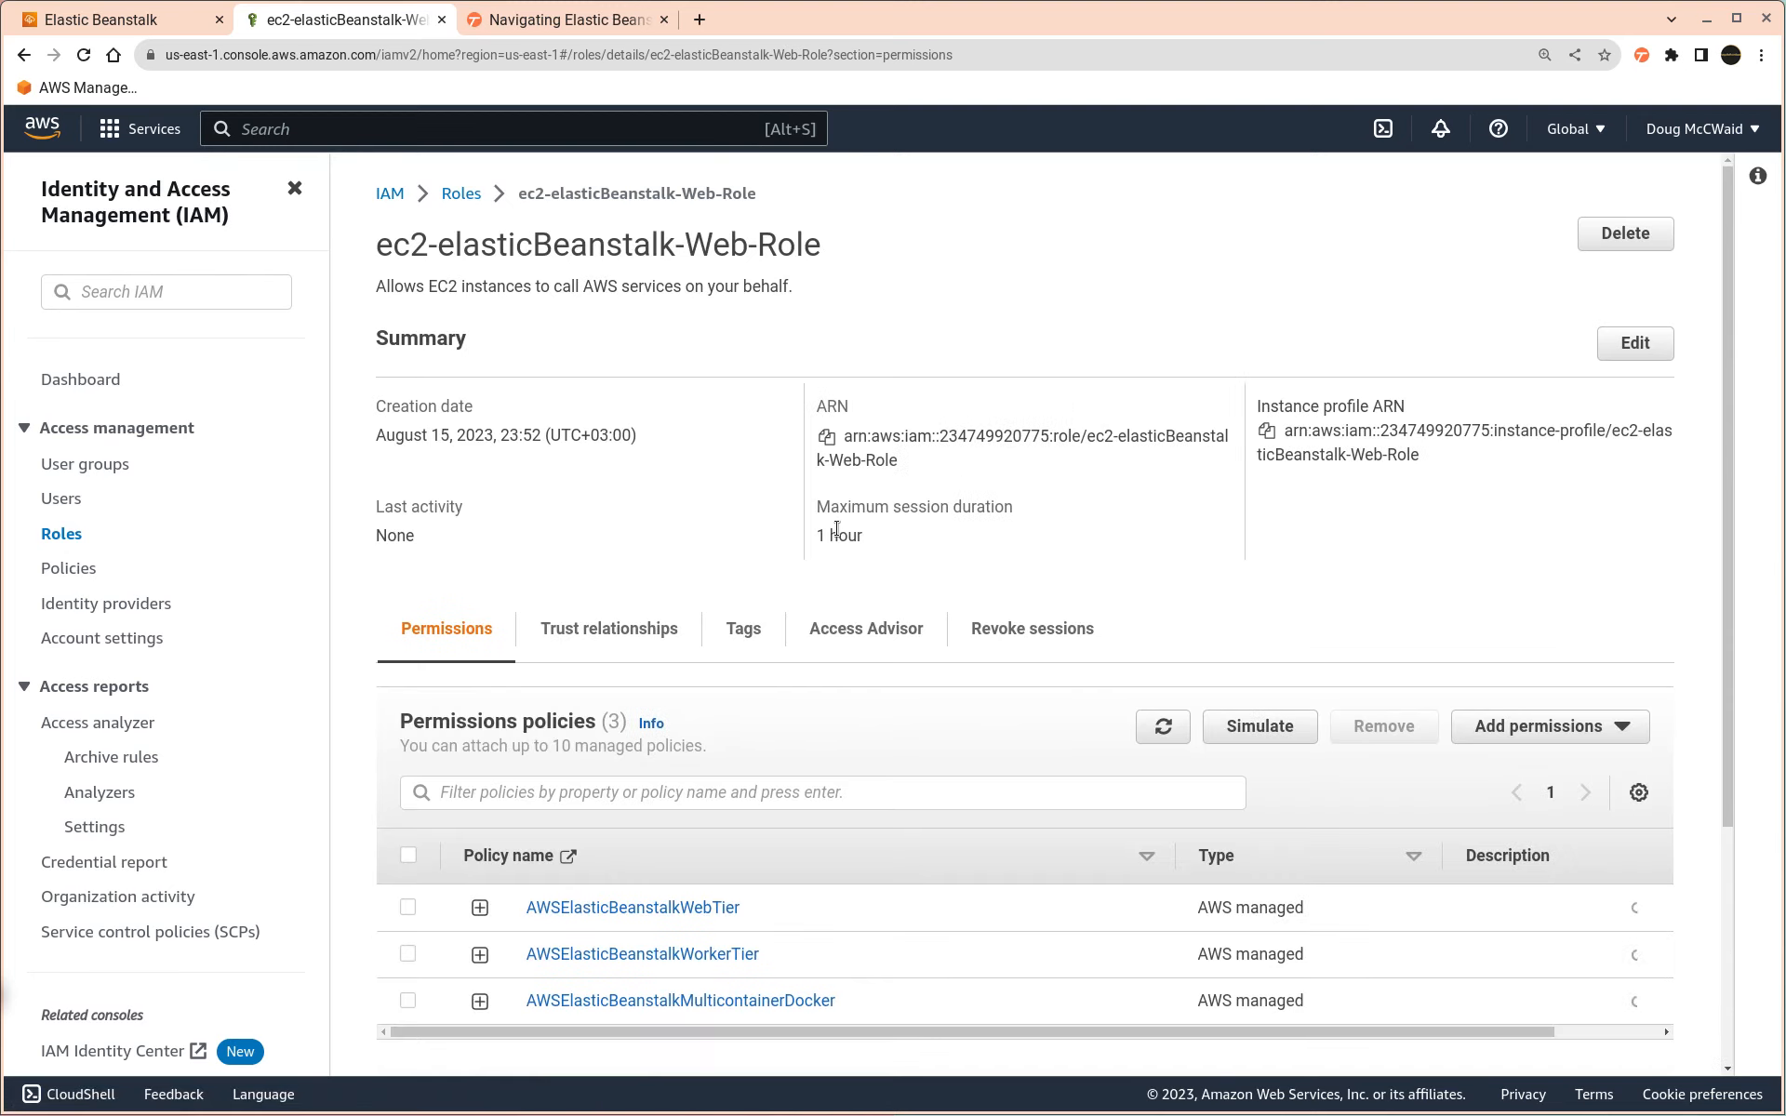
scroll(636, 431, "down", 1)
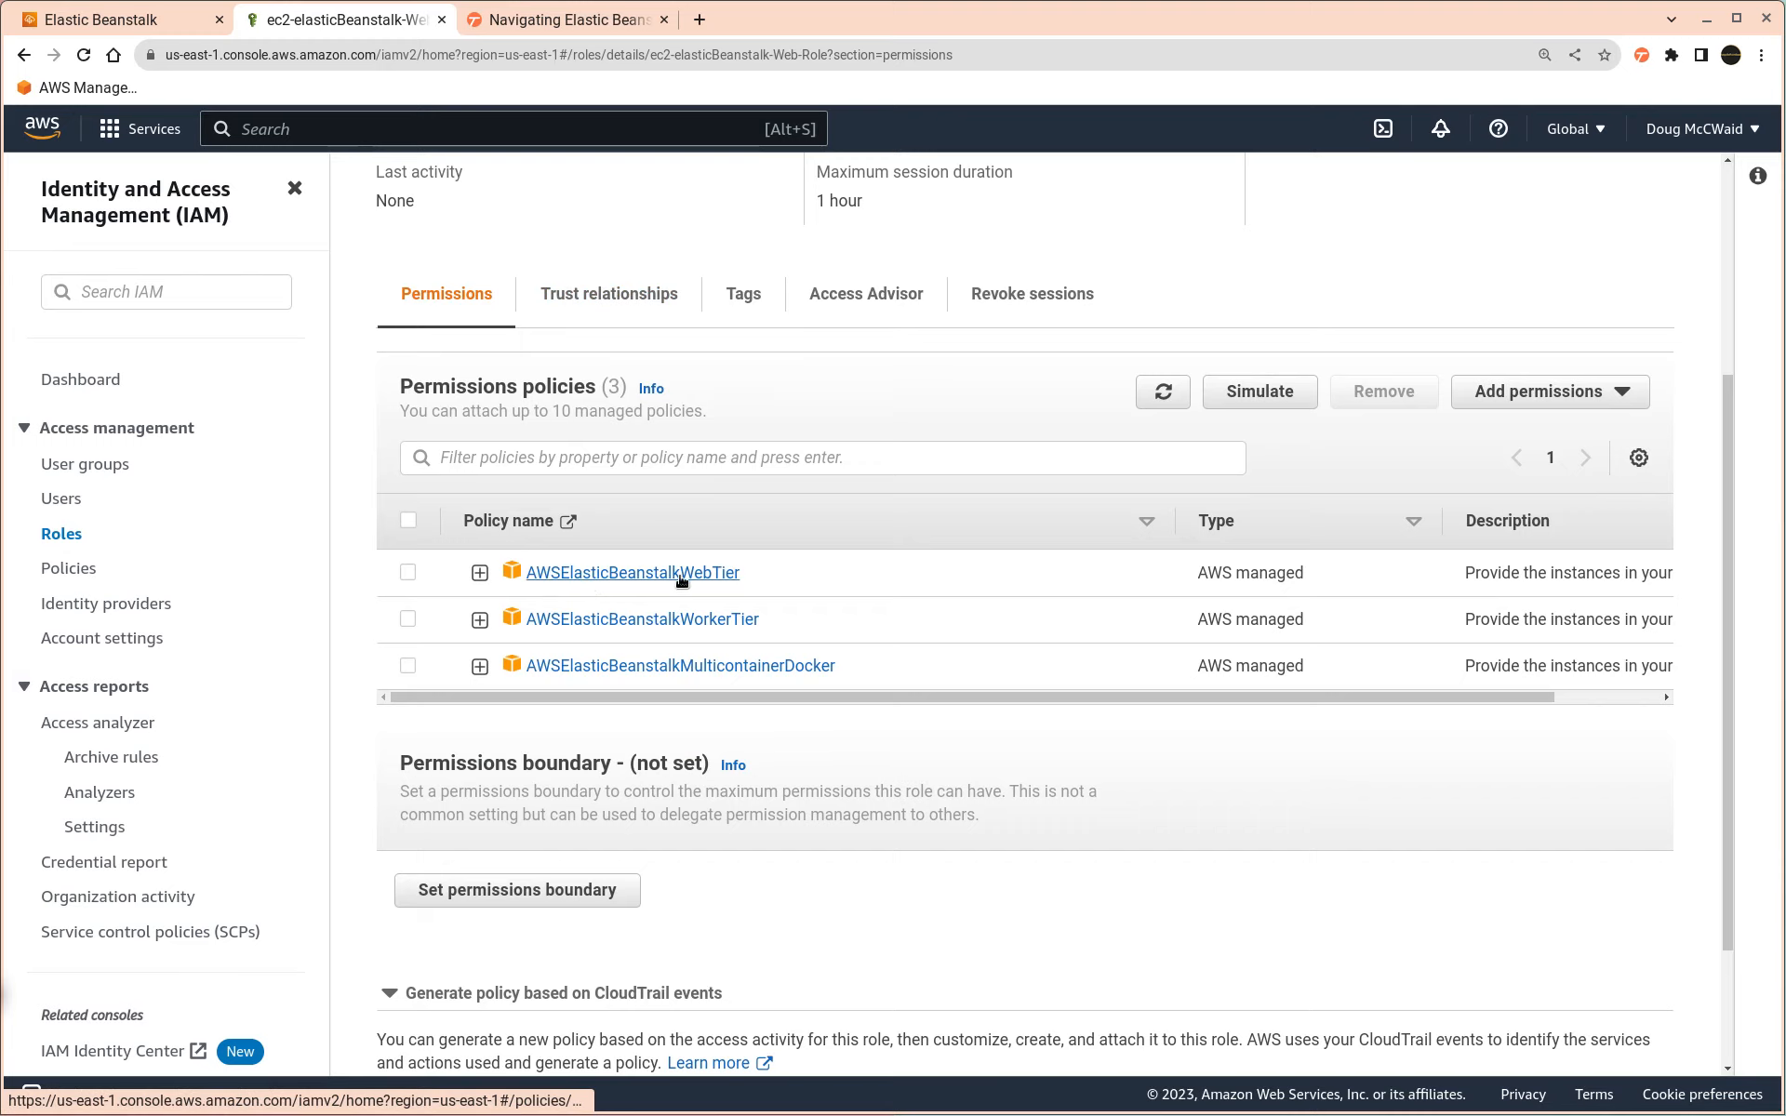
scroll(1044, 546, "down", 1)
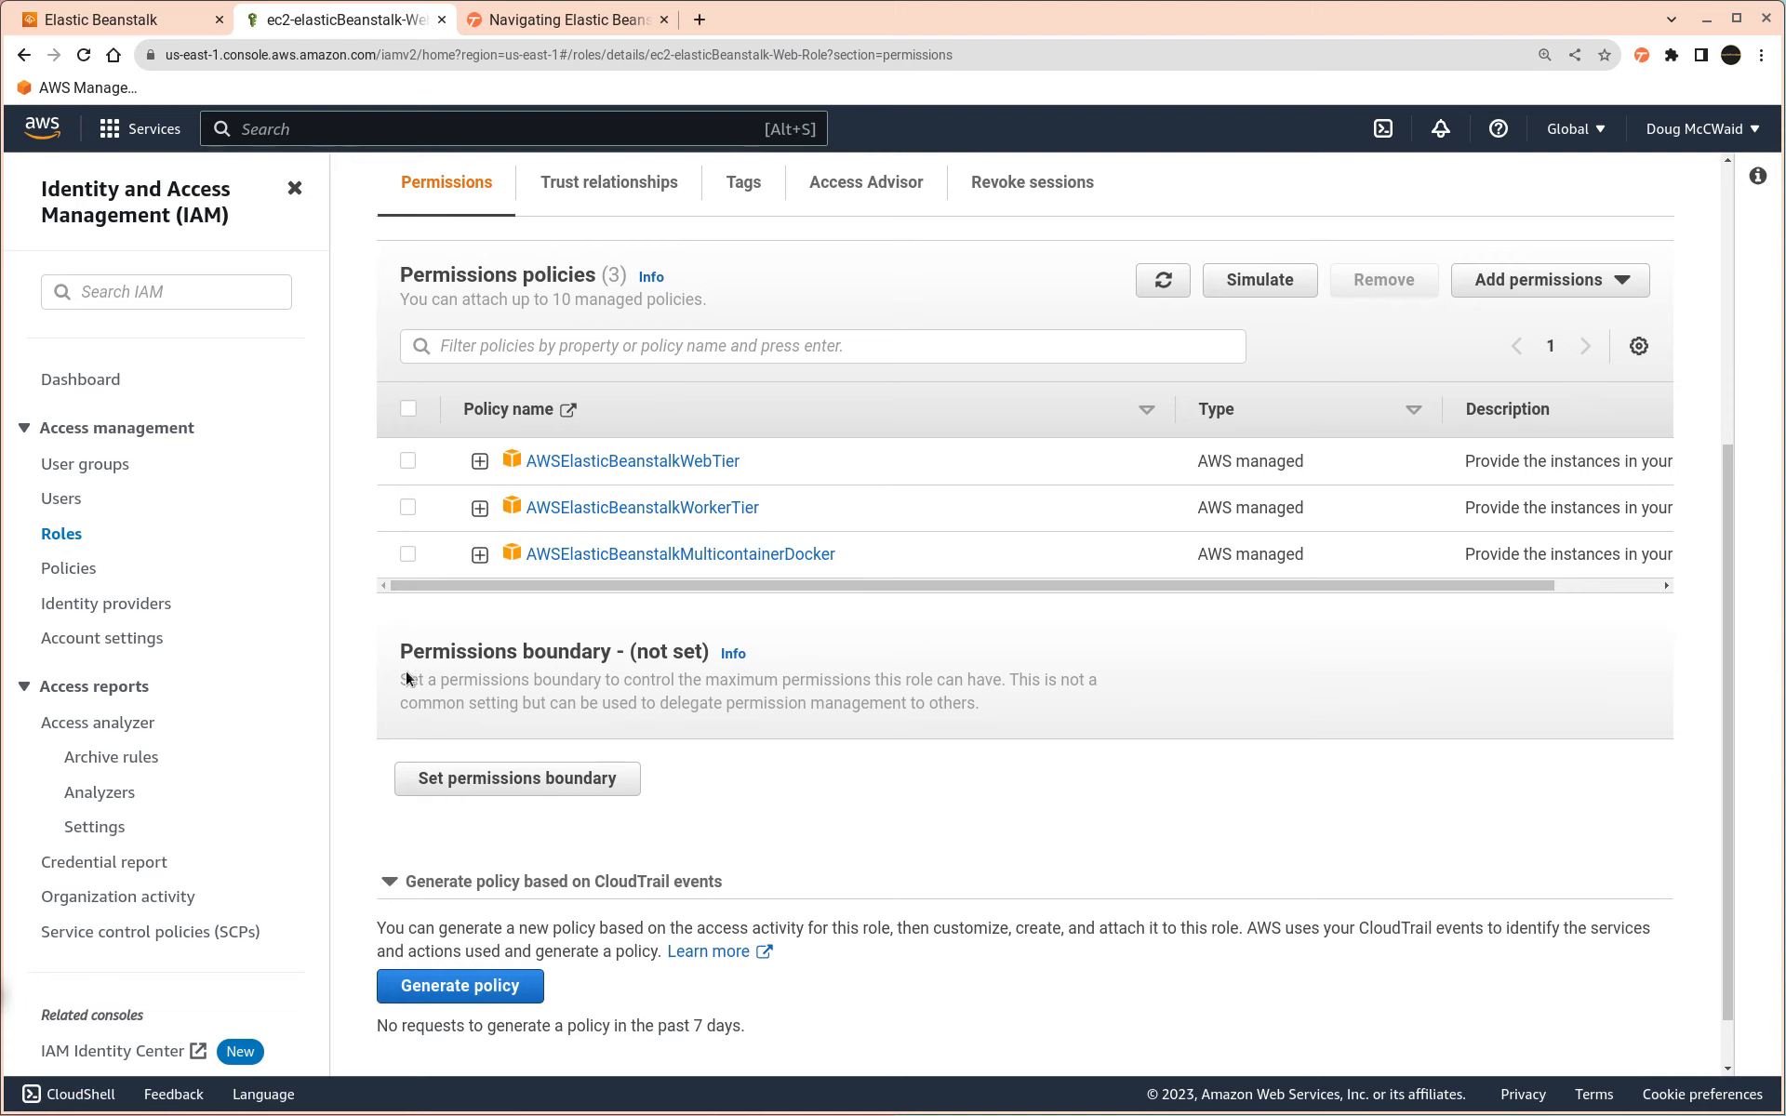
scroll(862, 588, "up", 4)
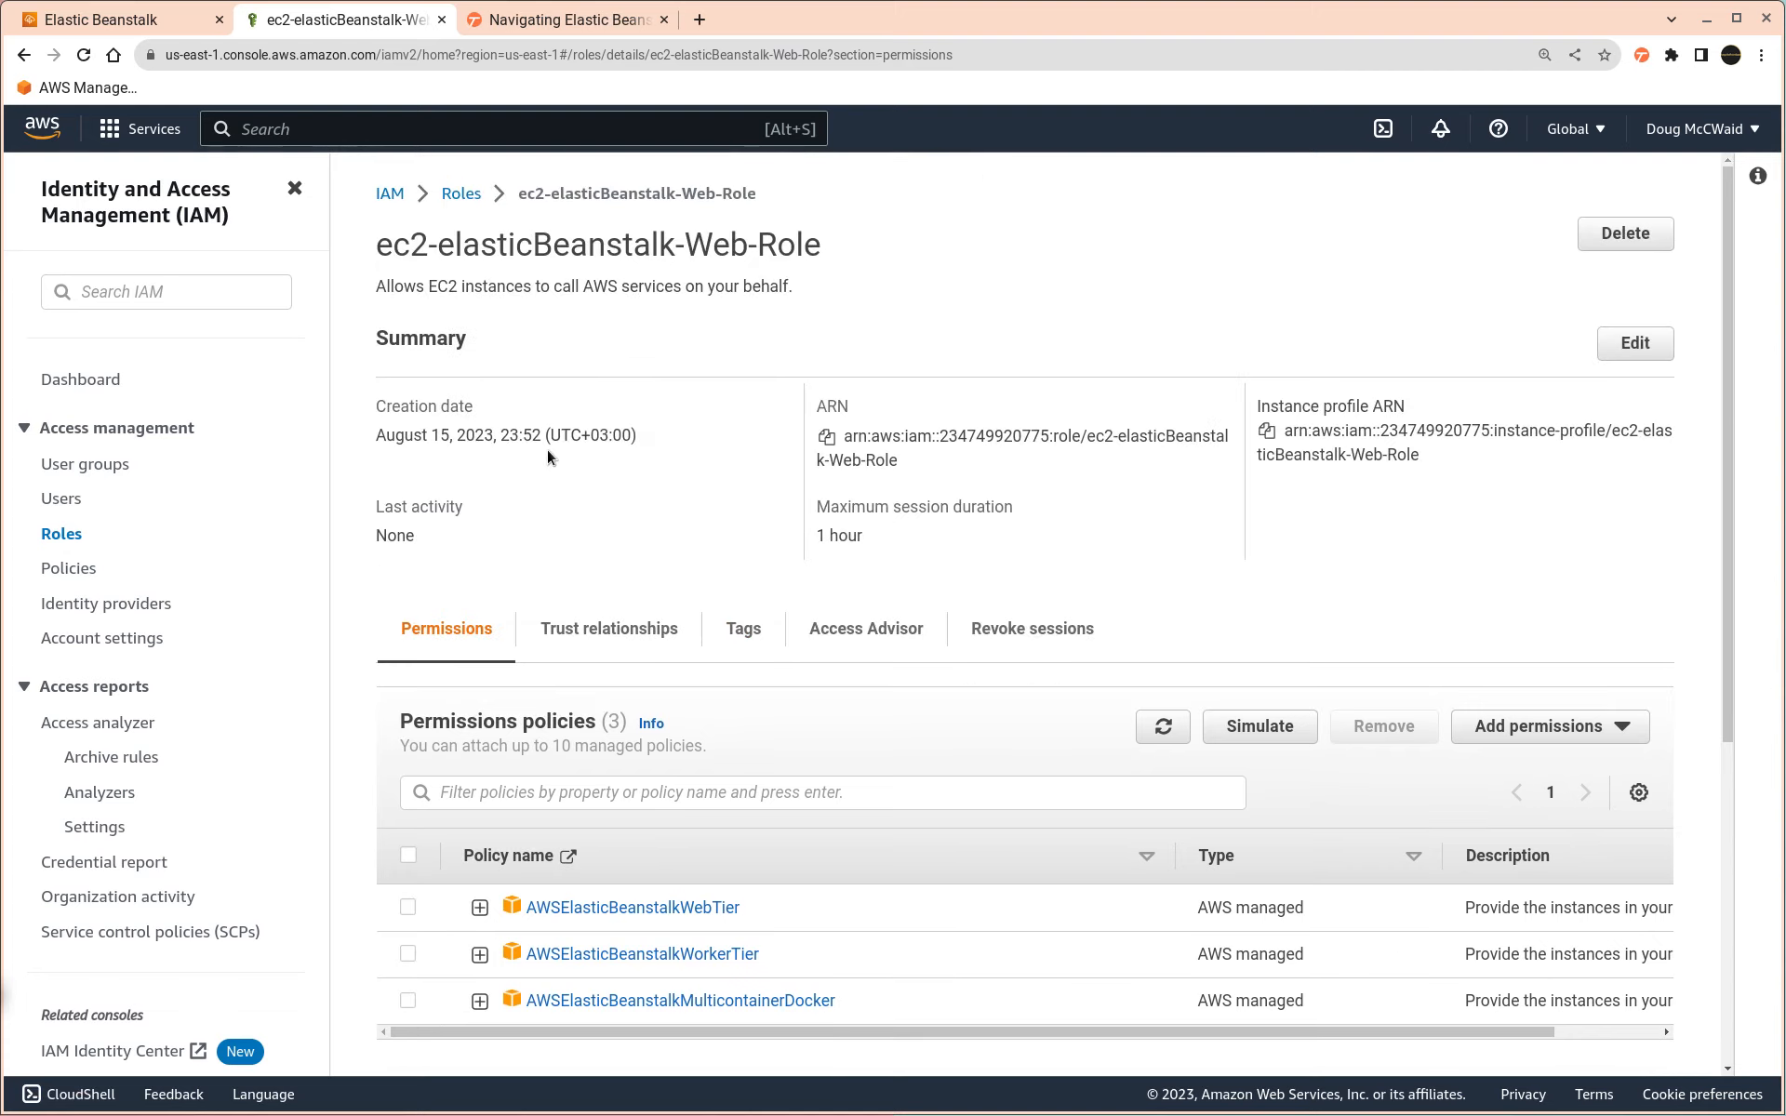
scroll(636, 761, "down", 5)
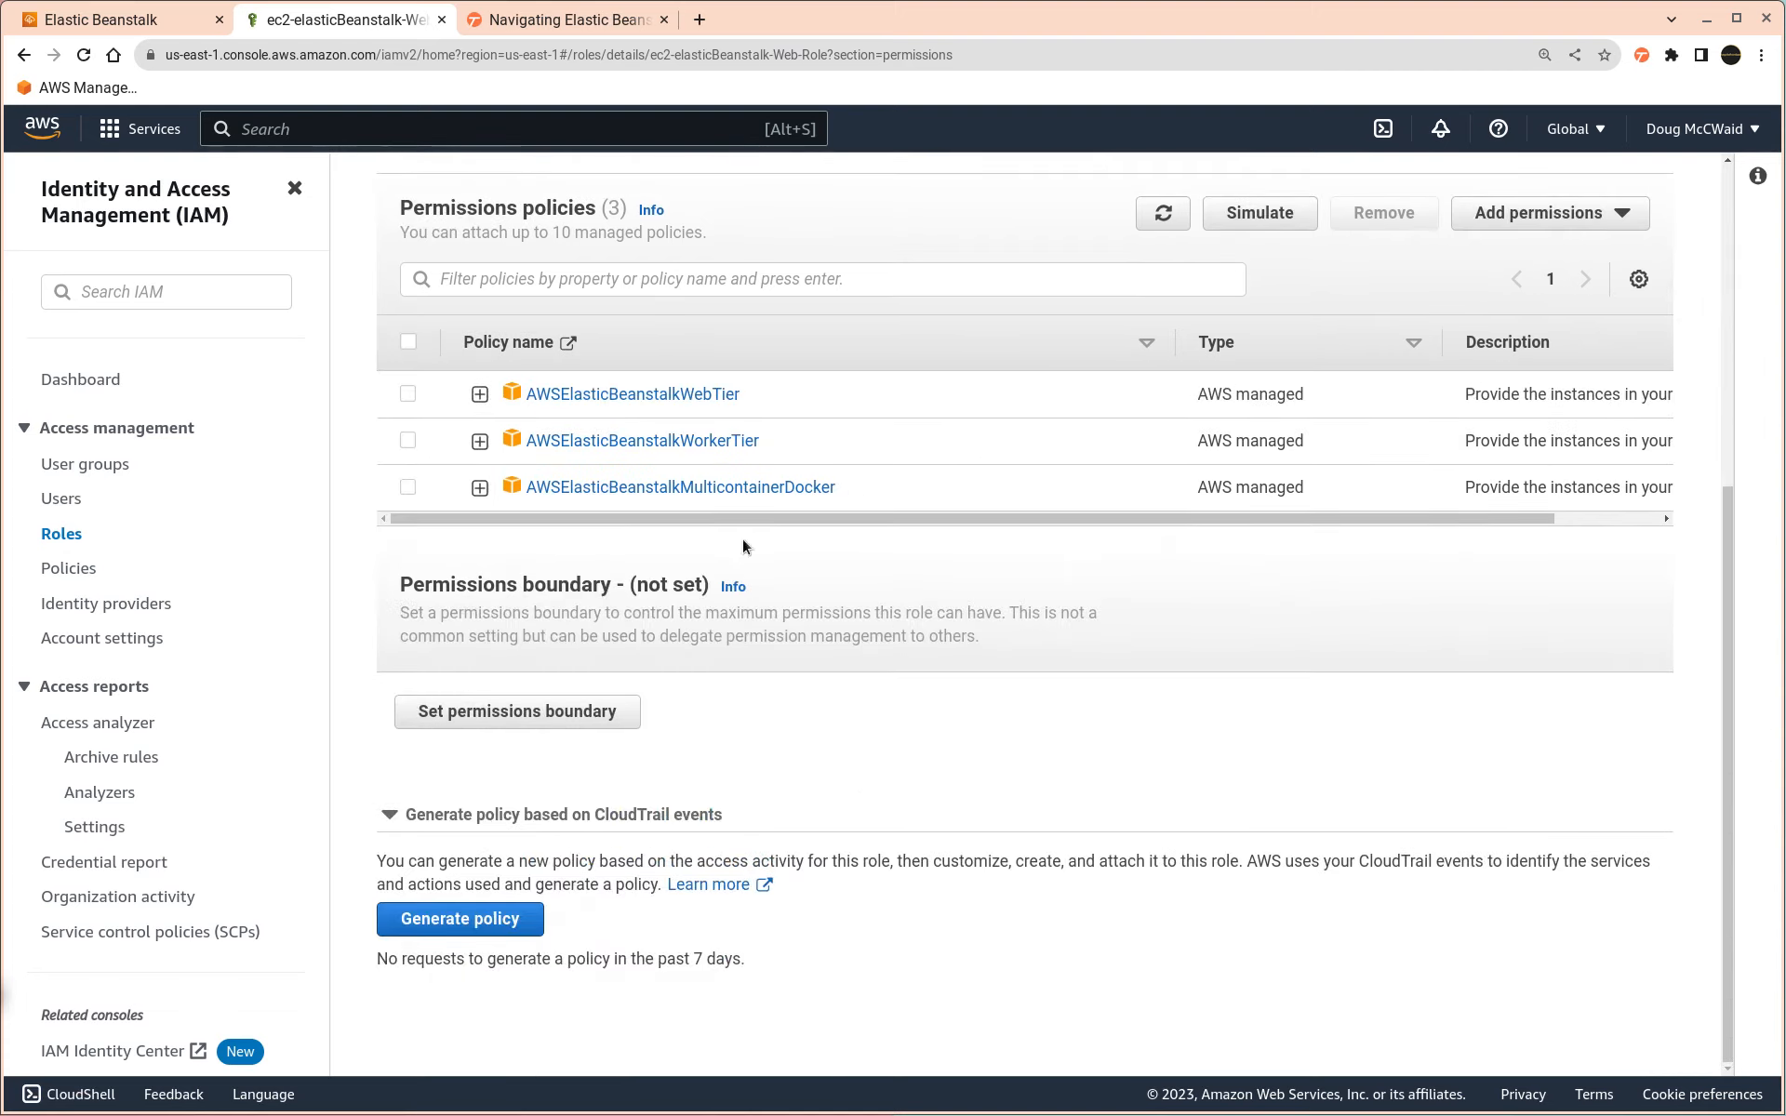
scroll(1488, 452, "up", 5)
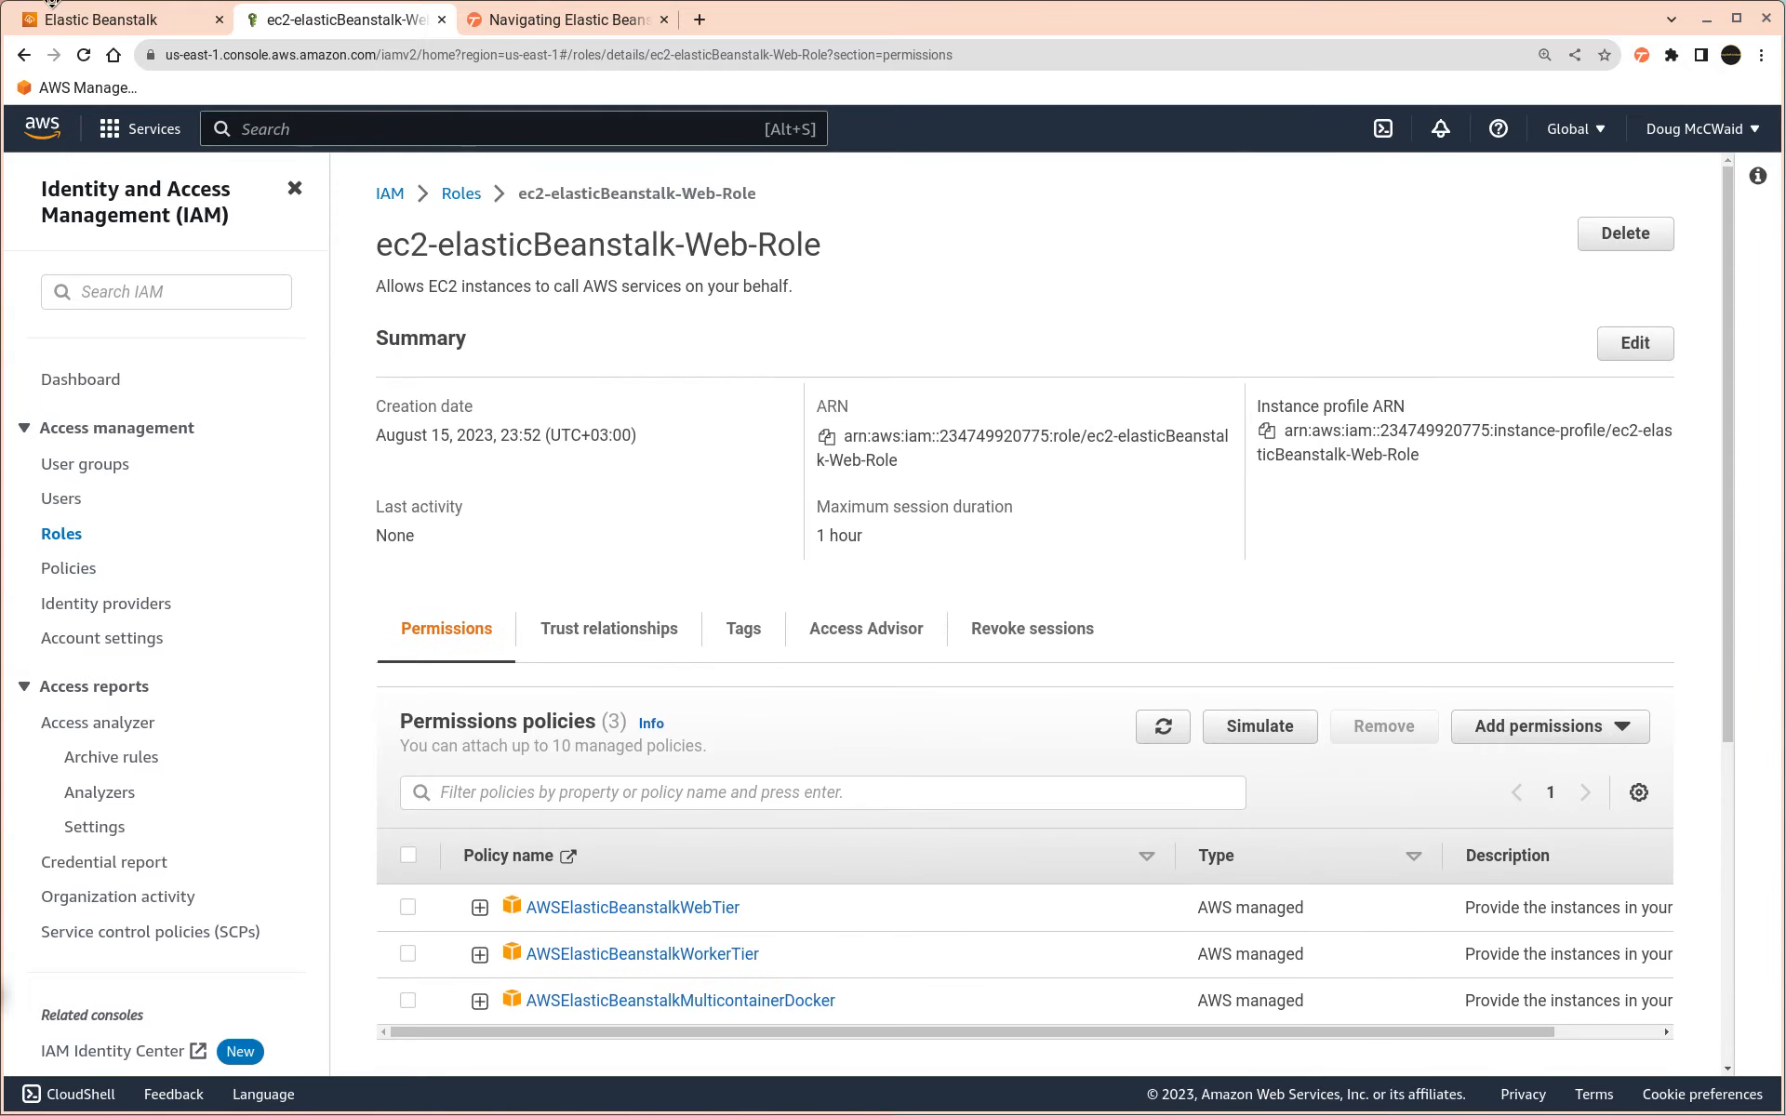
- Return to the service access configuration, keep ec2-elasticBeanstalk-Web-Role as the EC2 instance profile, and proceed to networking, database, and tags
left_click(80, 18)
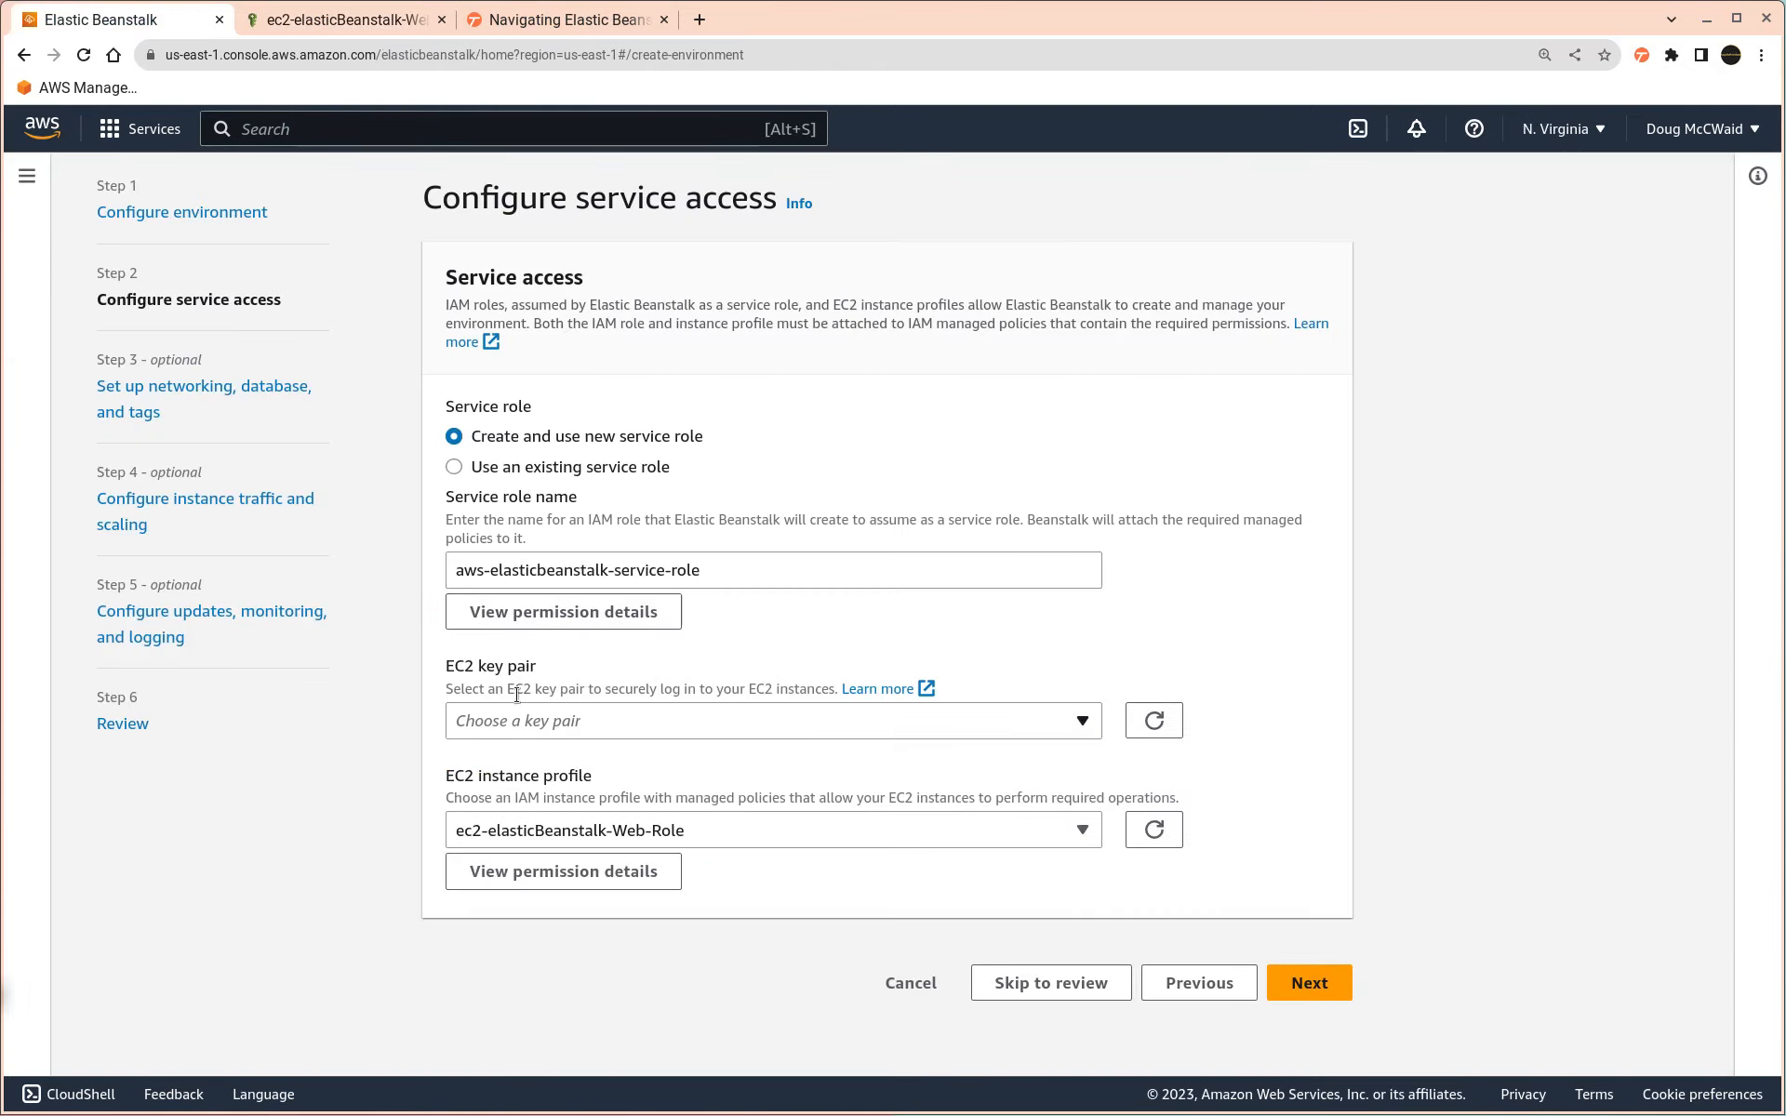
left_click(707, 831)
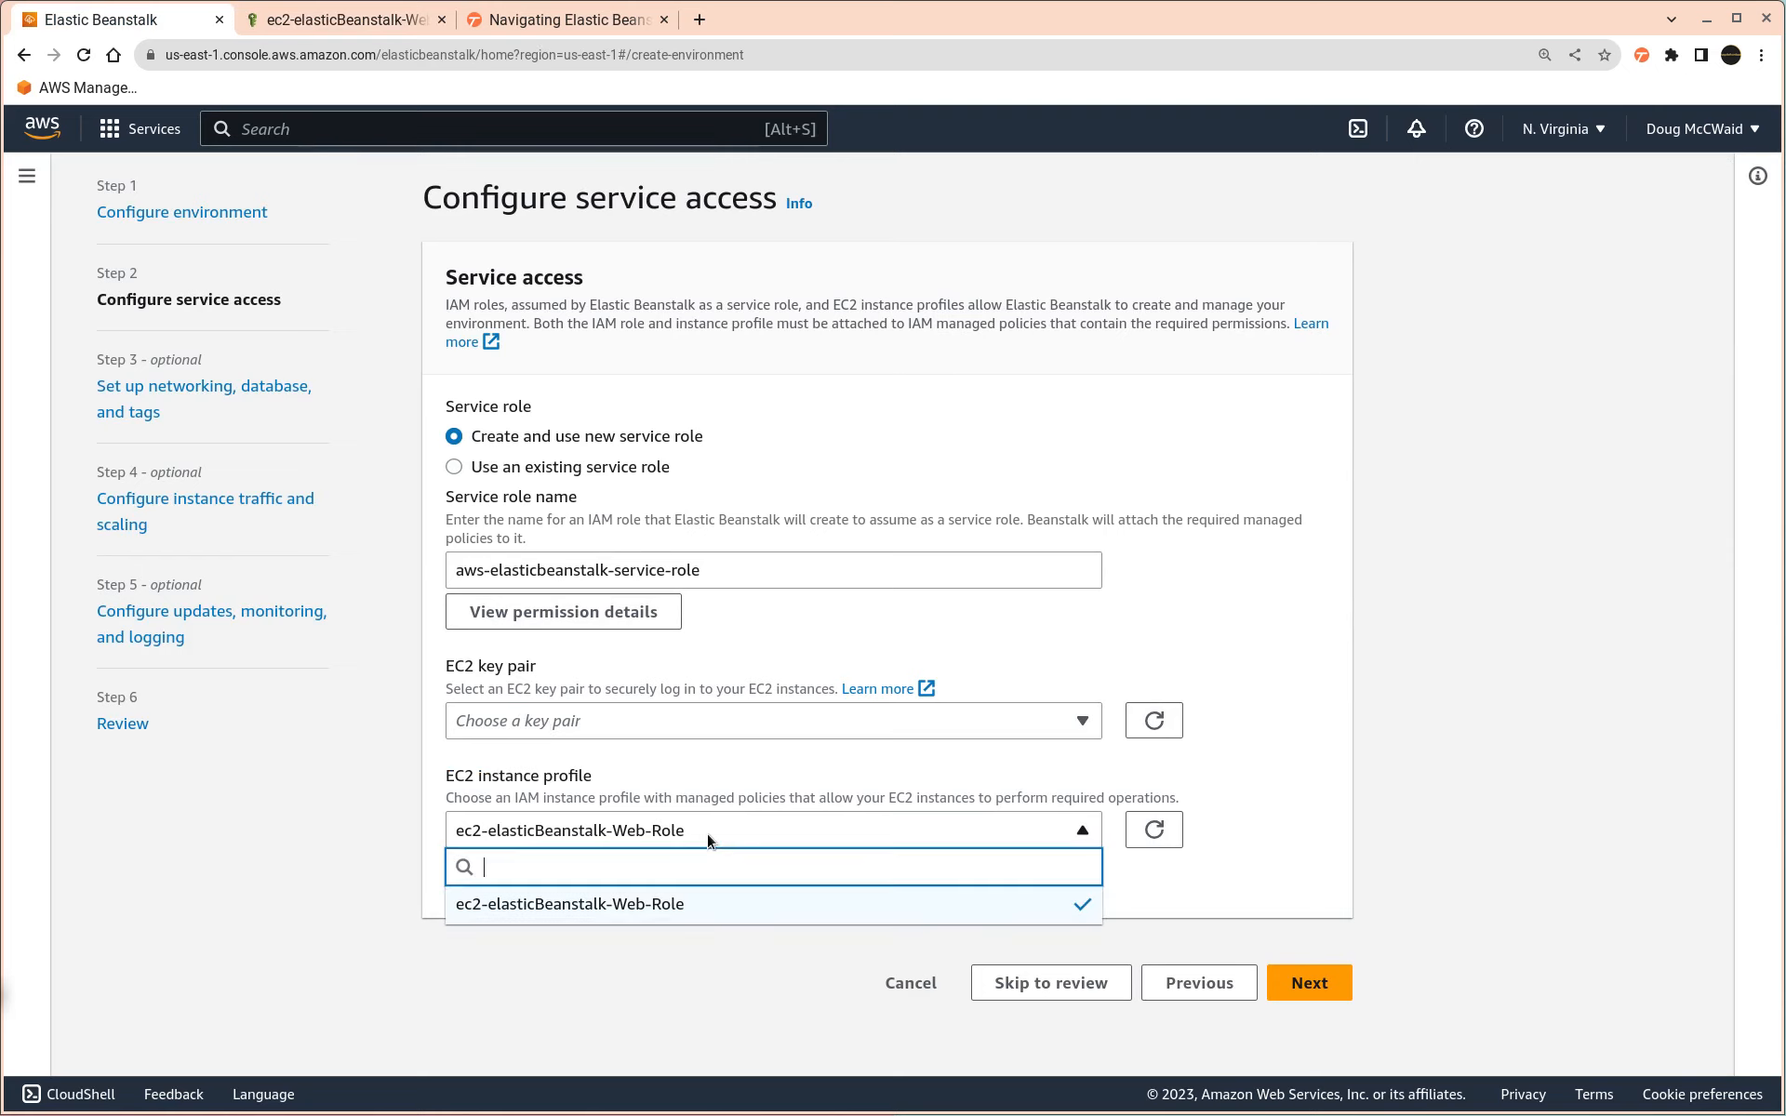
left_click(709, 905)
left_click(1321, 982)
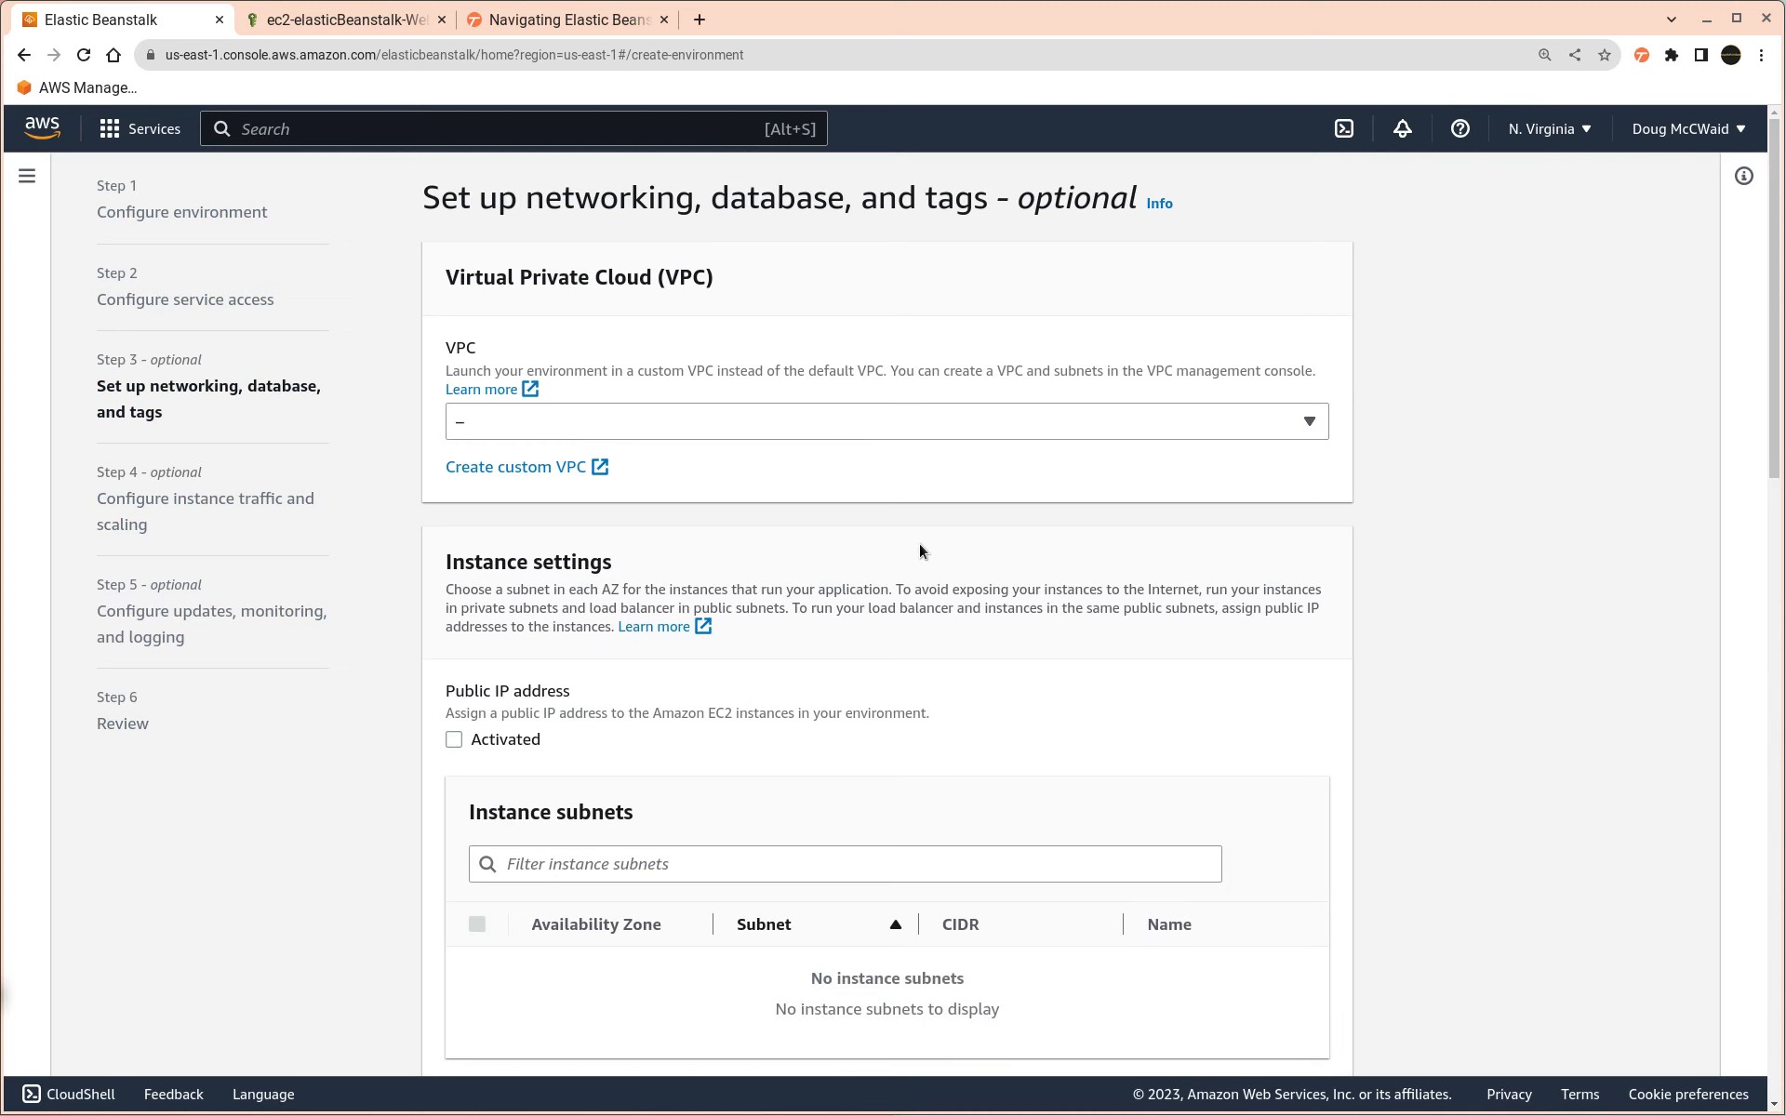
- Launch the environment in the VPC vpc-0439edca7eaef11cb (172.31.0.0/16)
scroll(666, 518, "down", 2)
scroll(666, 518, "up", 2)
left_click(776, 424)
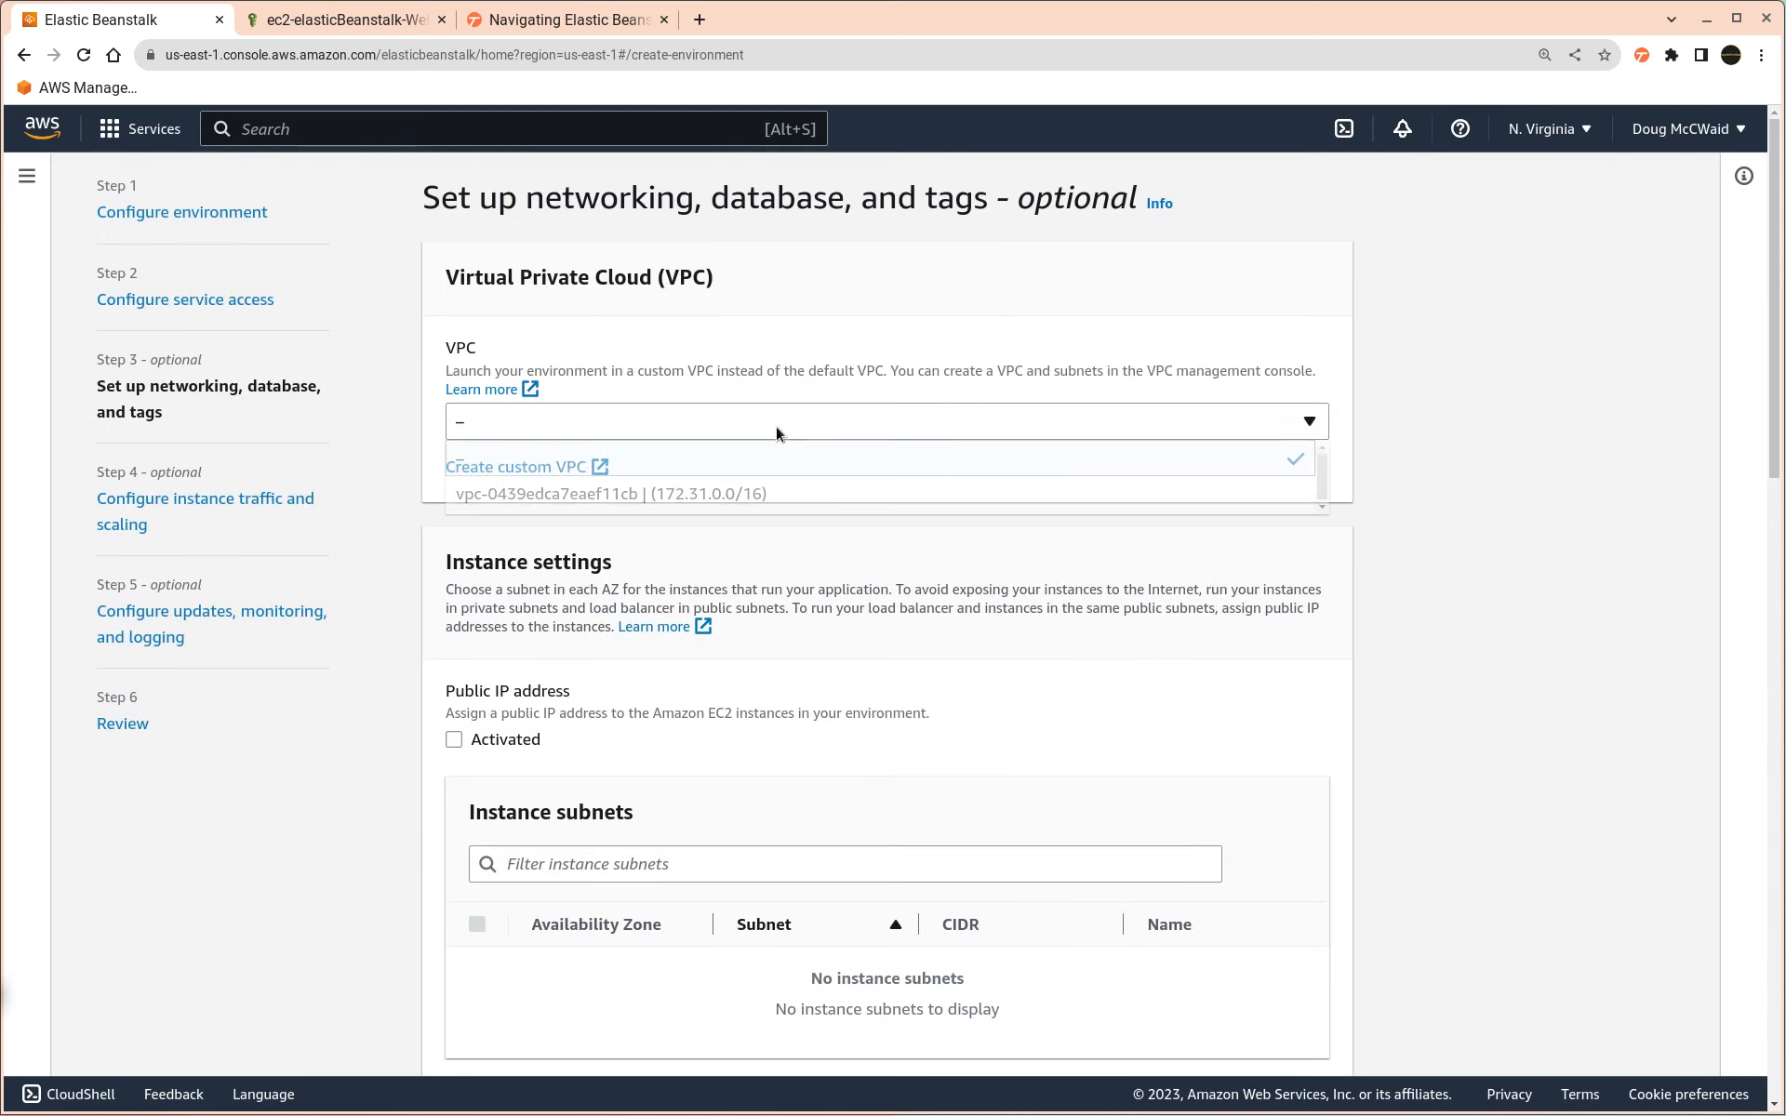
left_click(646, 495)
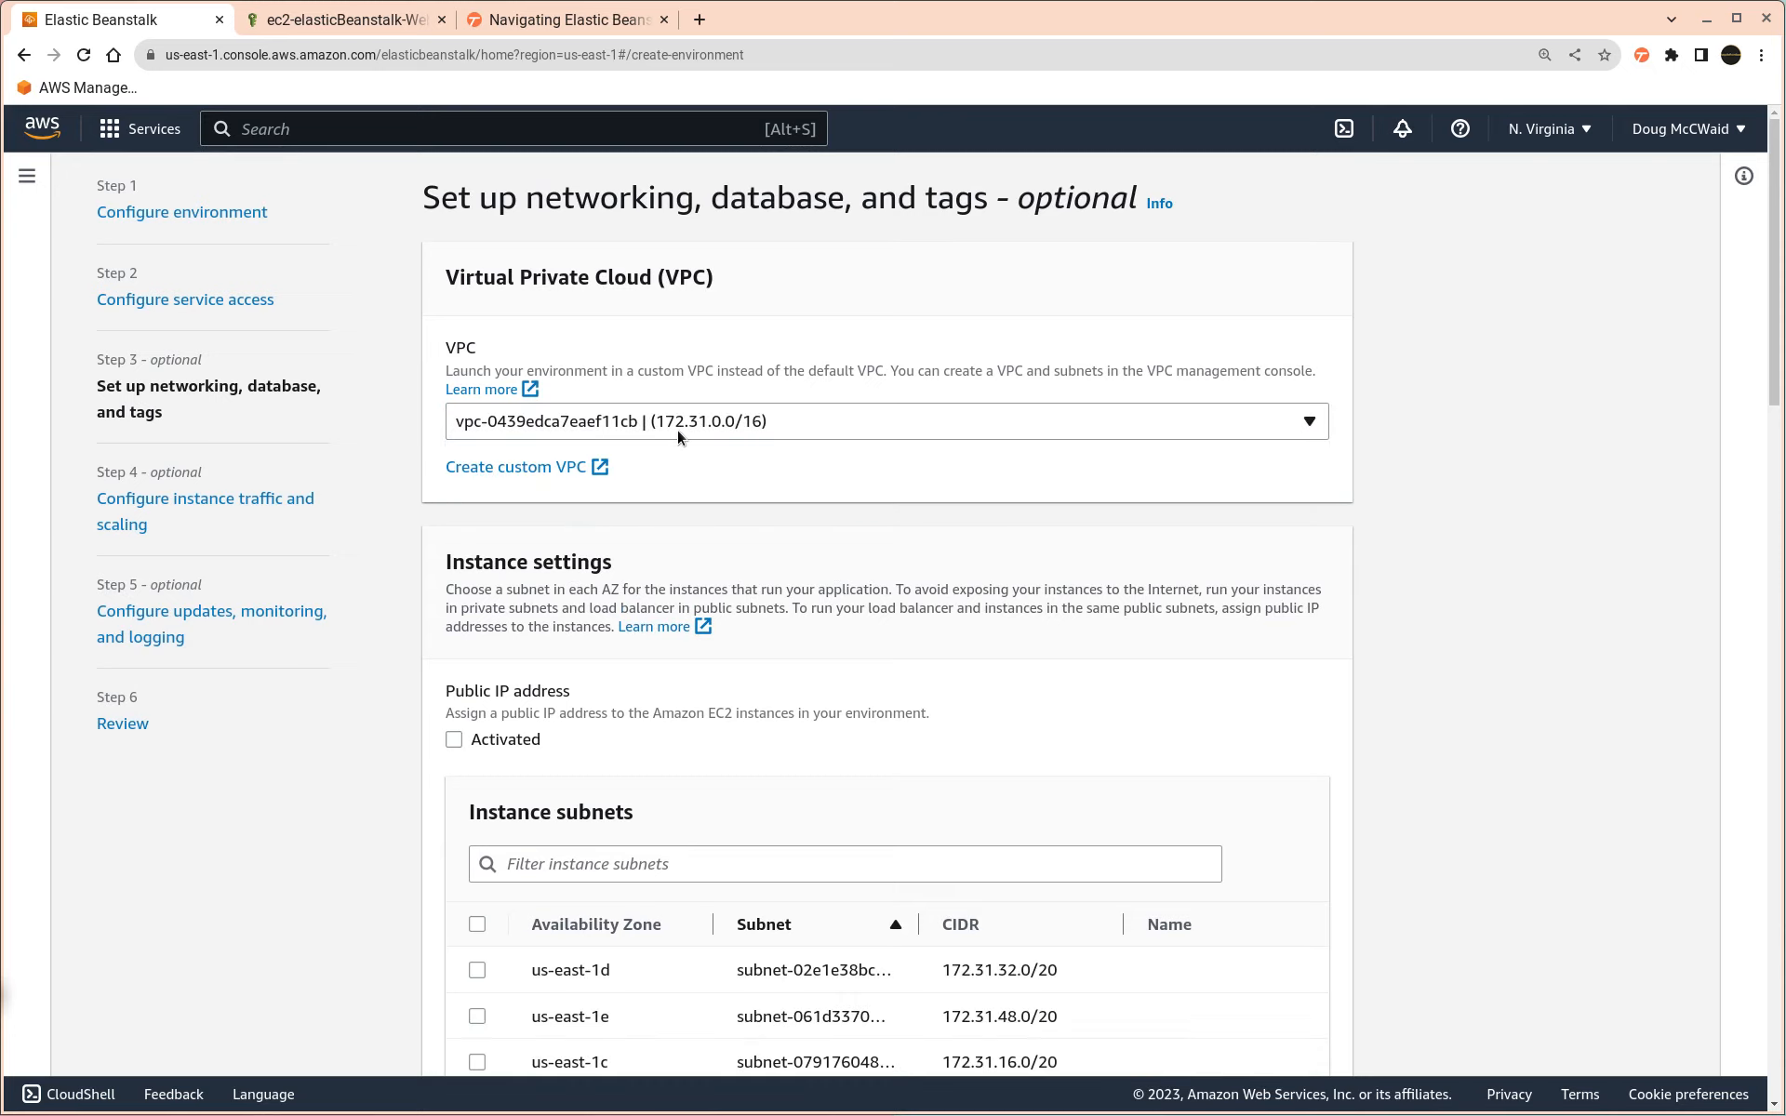
- Activate the public IP address for the instances and select the us-east-1a and us-east-1b instance subnets
scroll(746, 624, "down", 5)
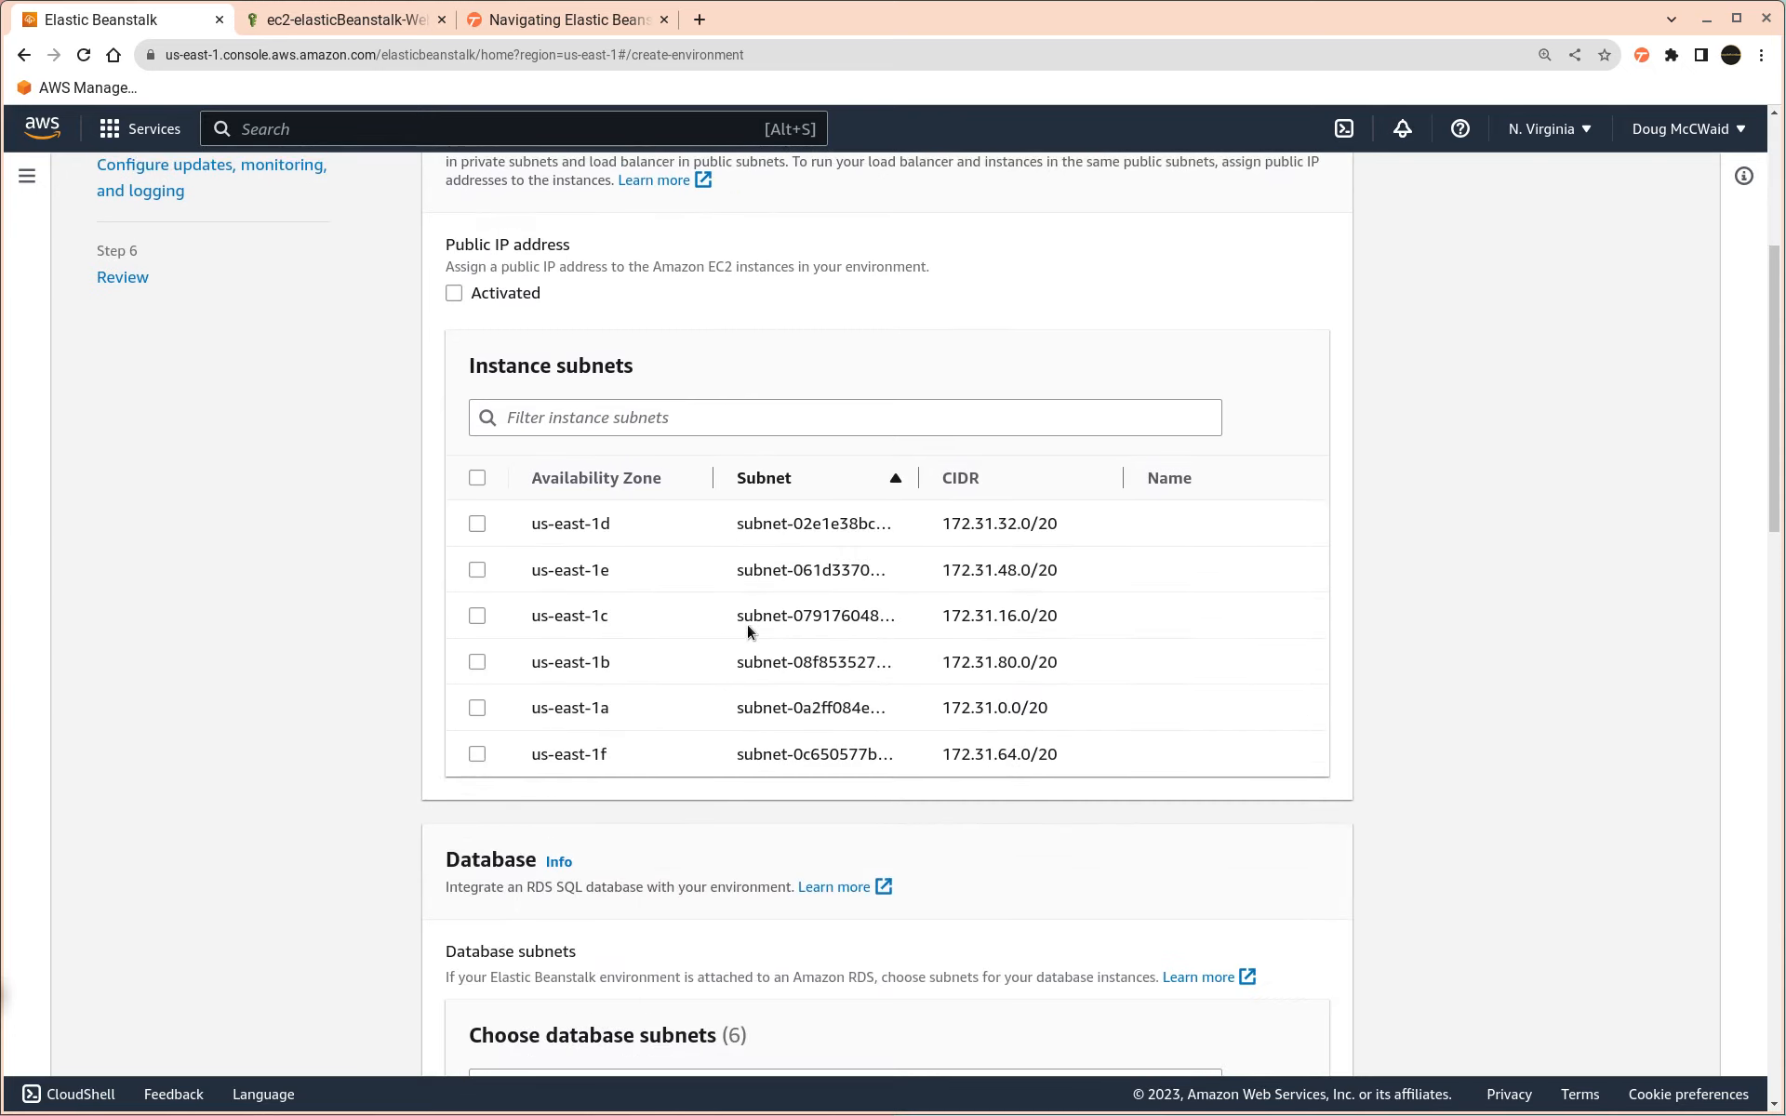
scroll(746, 623, "up", 2)
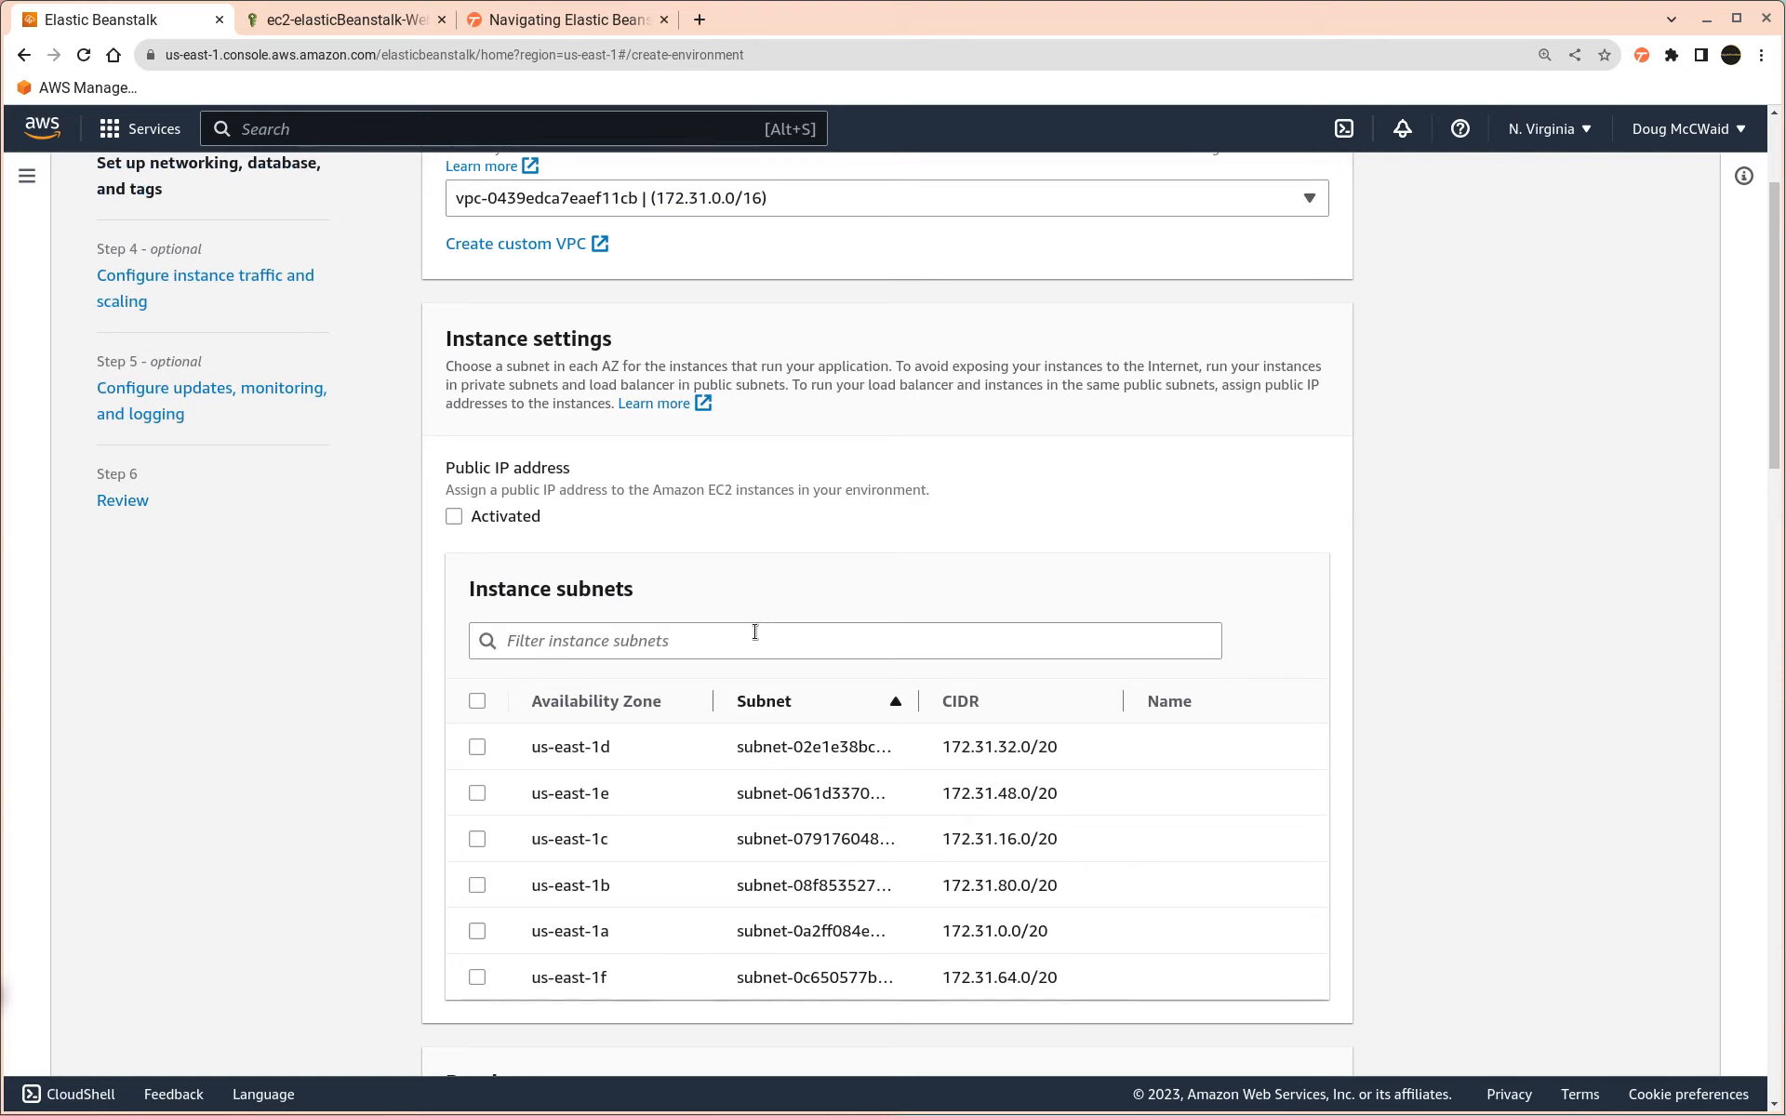
left_click(455, 517)
scroll(824, 540, "down", 3)
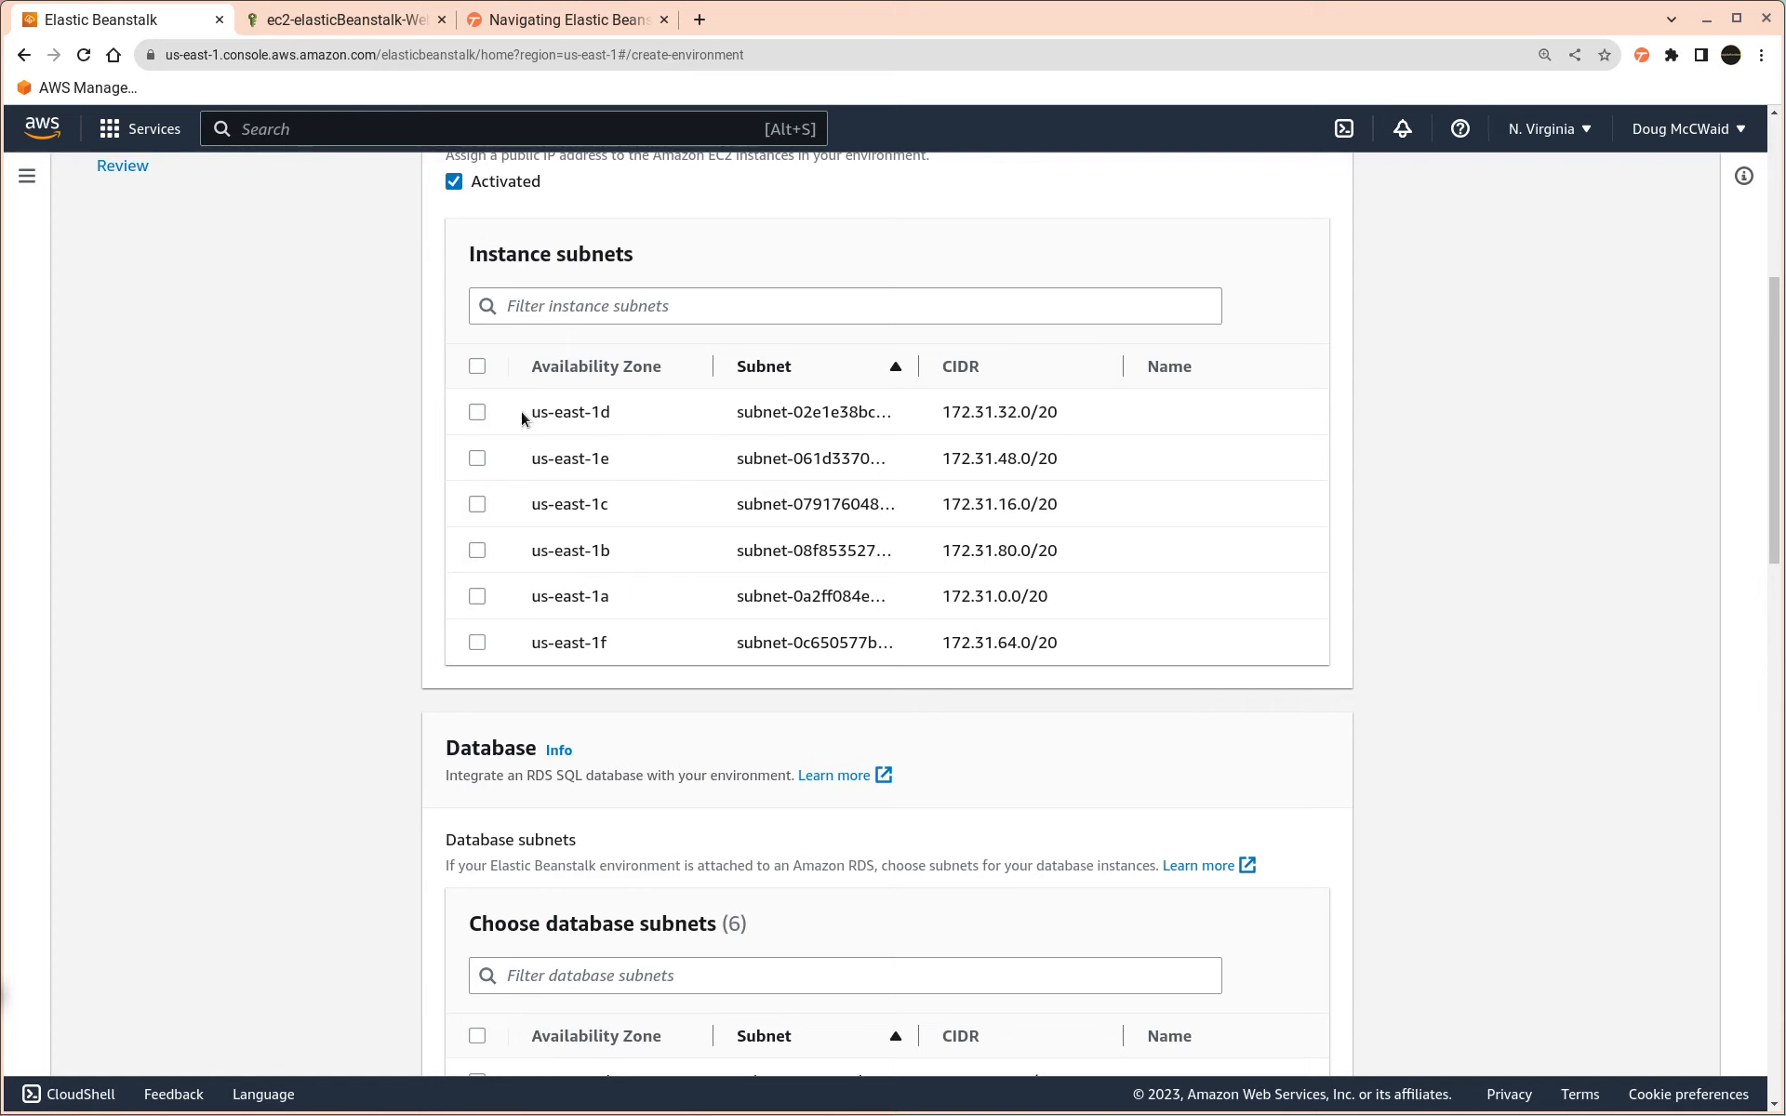
left_click(477, 596)
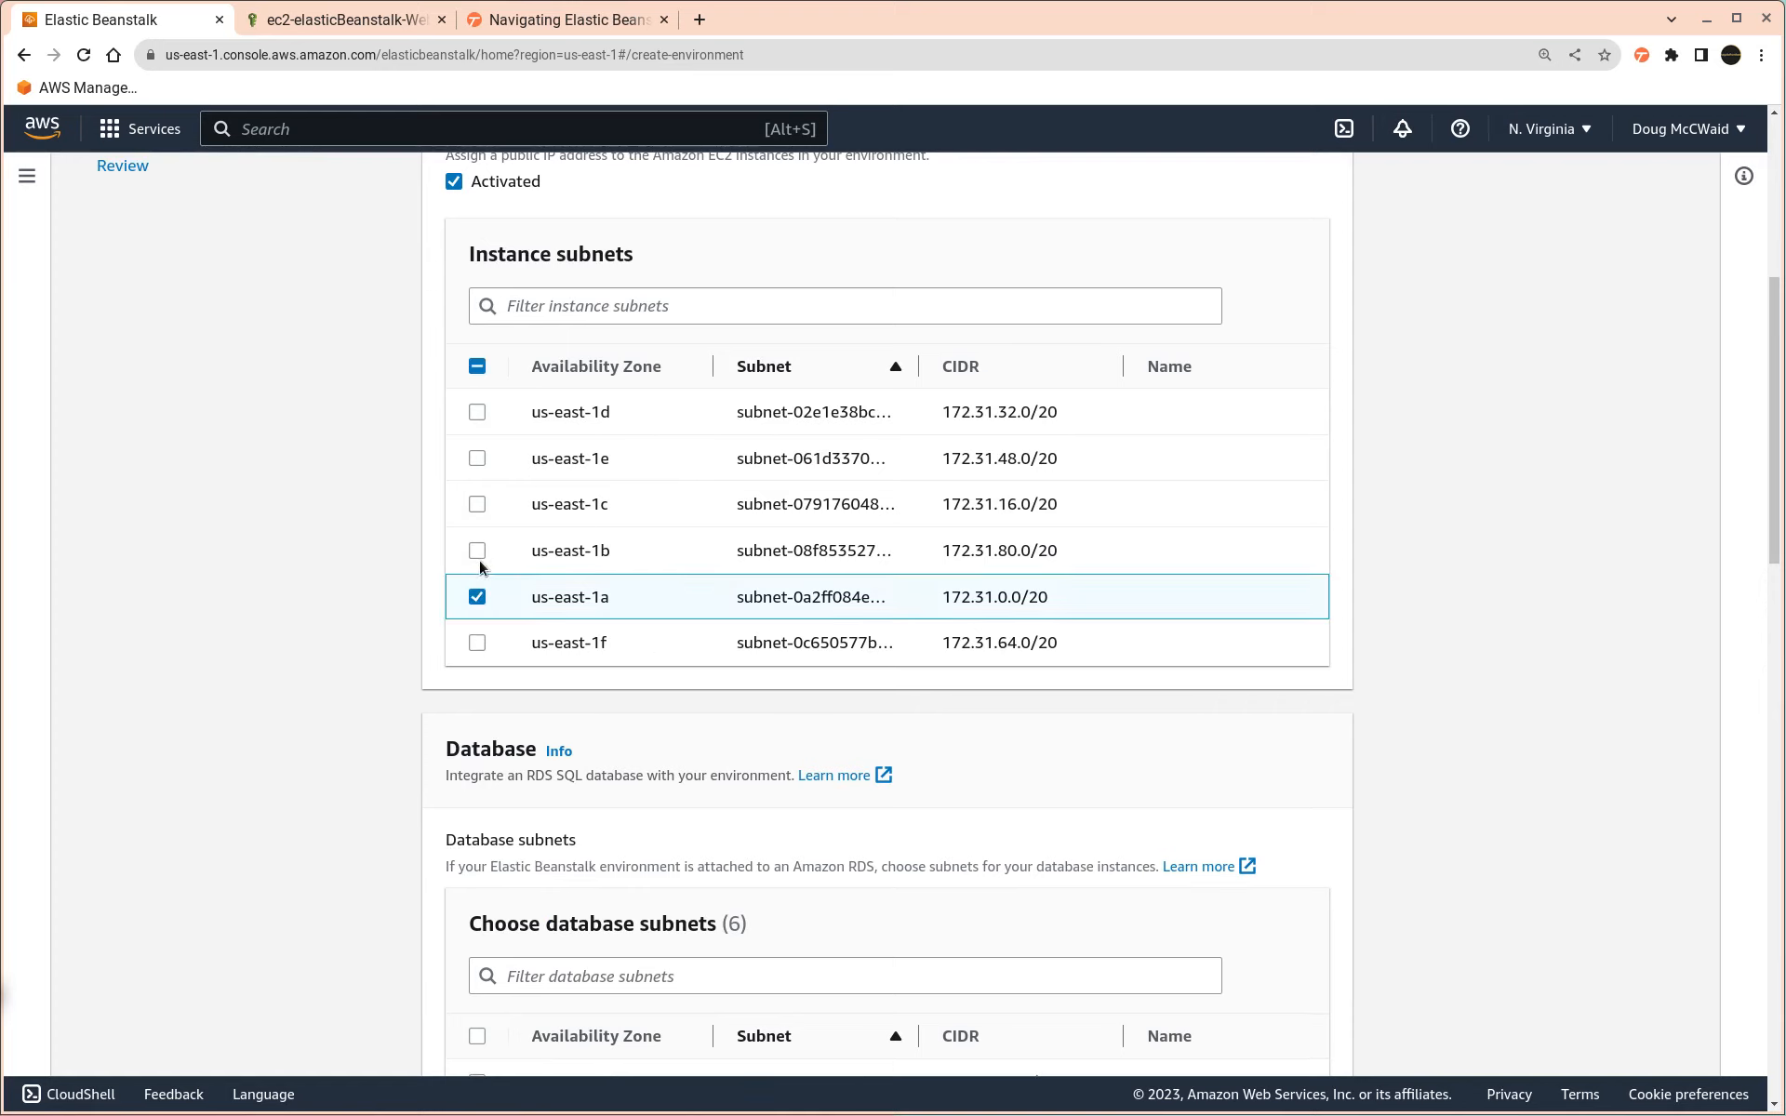
left_click(478, 553)
- Review the database and tags settings without enabling a database, and proceed to the instance traffic and scaling configuration
scroll(694, 674, "down", 4)
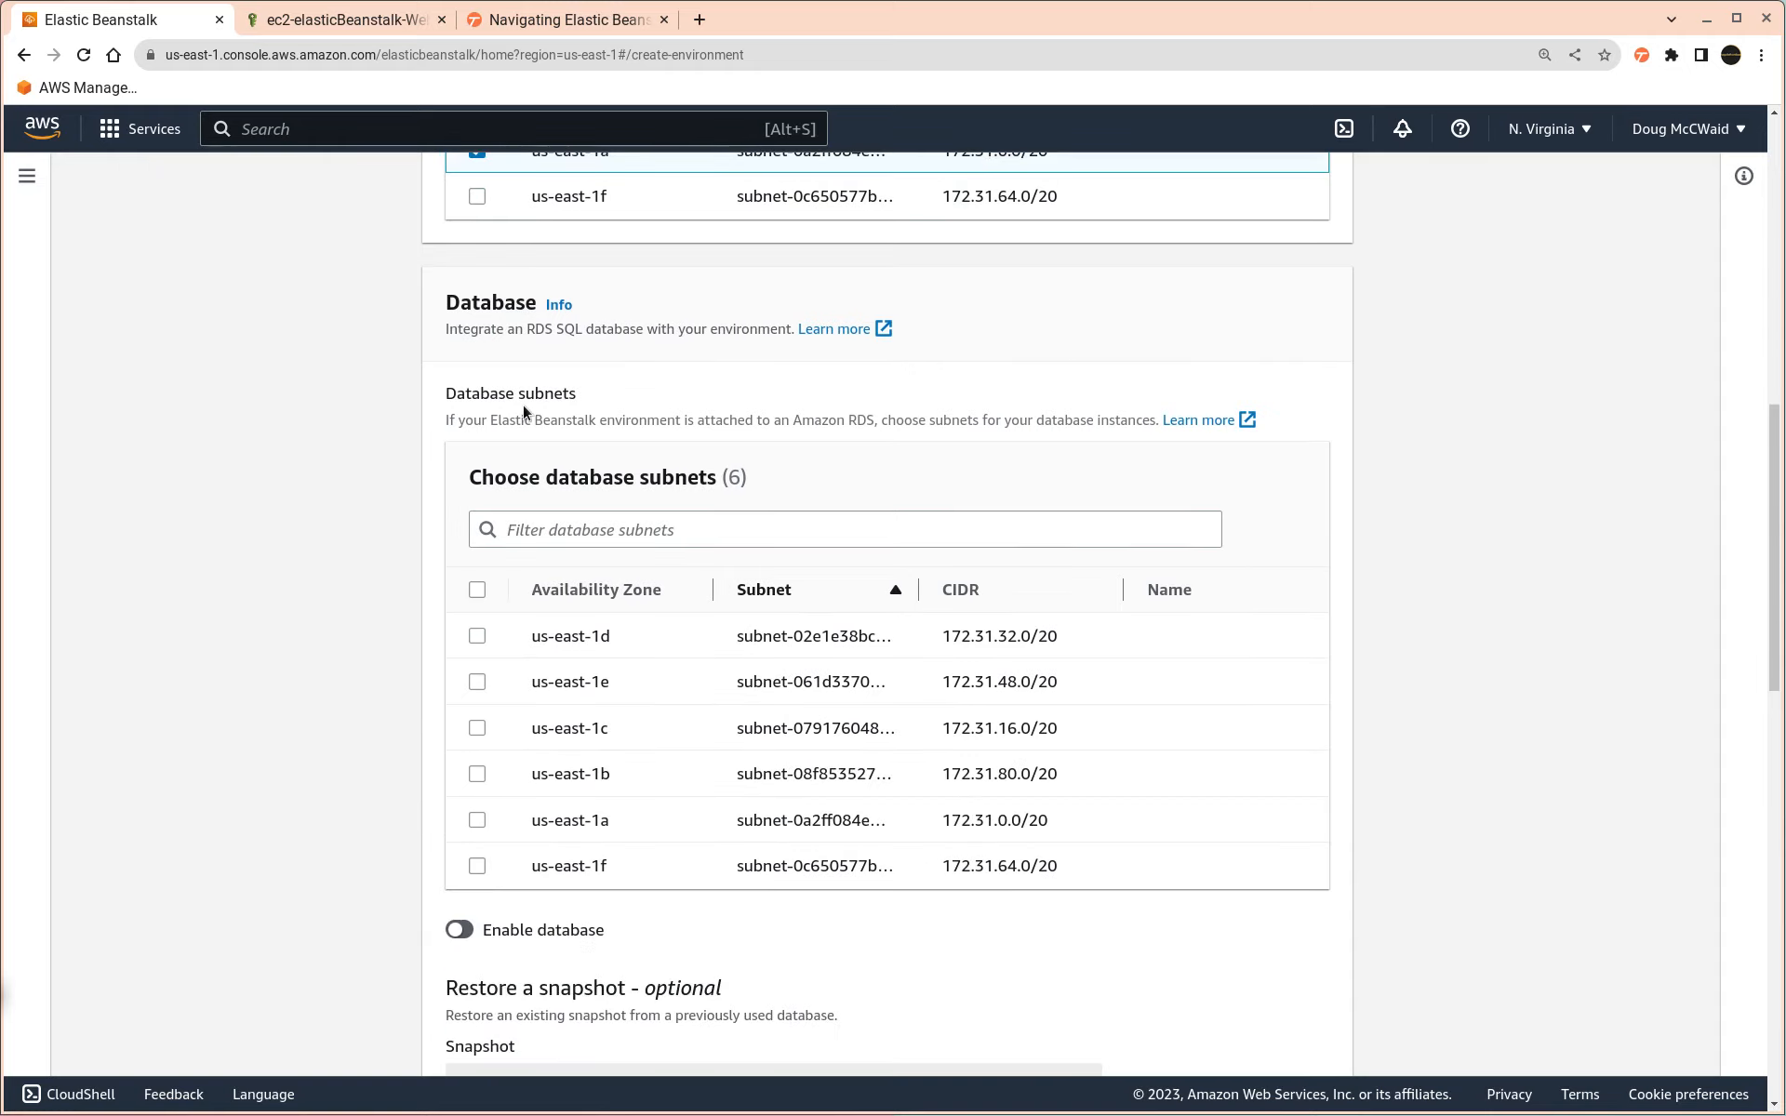
scroll(682, 661, "down", 4)
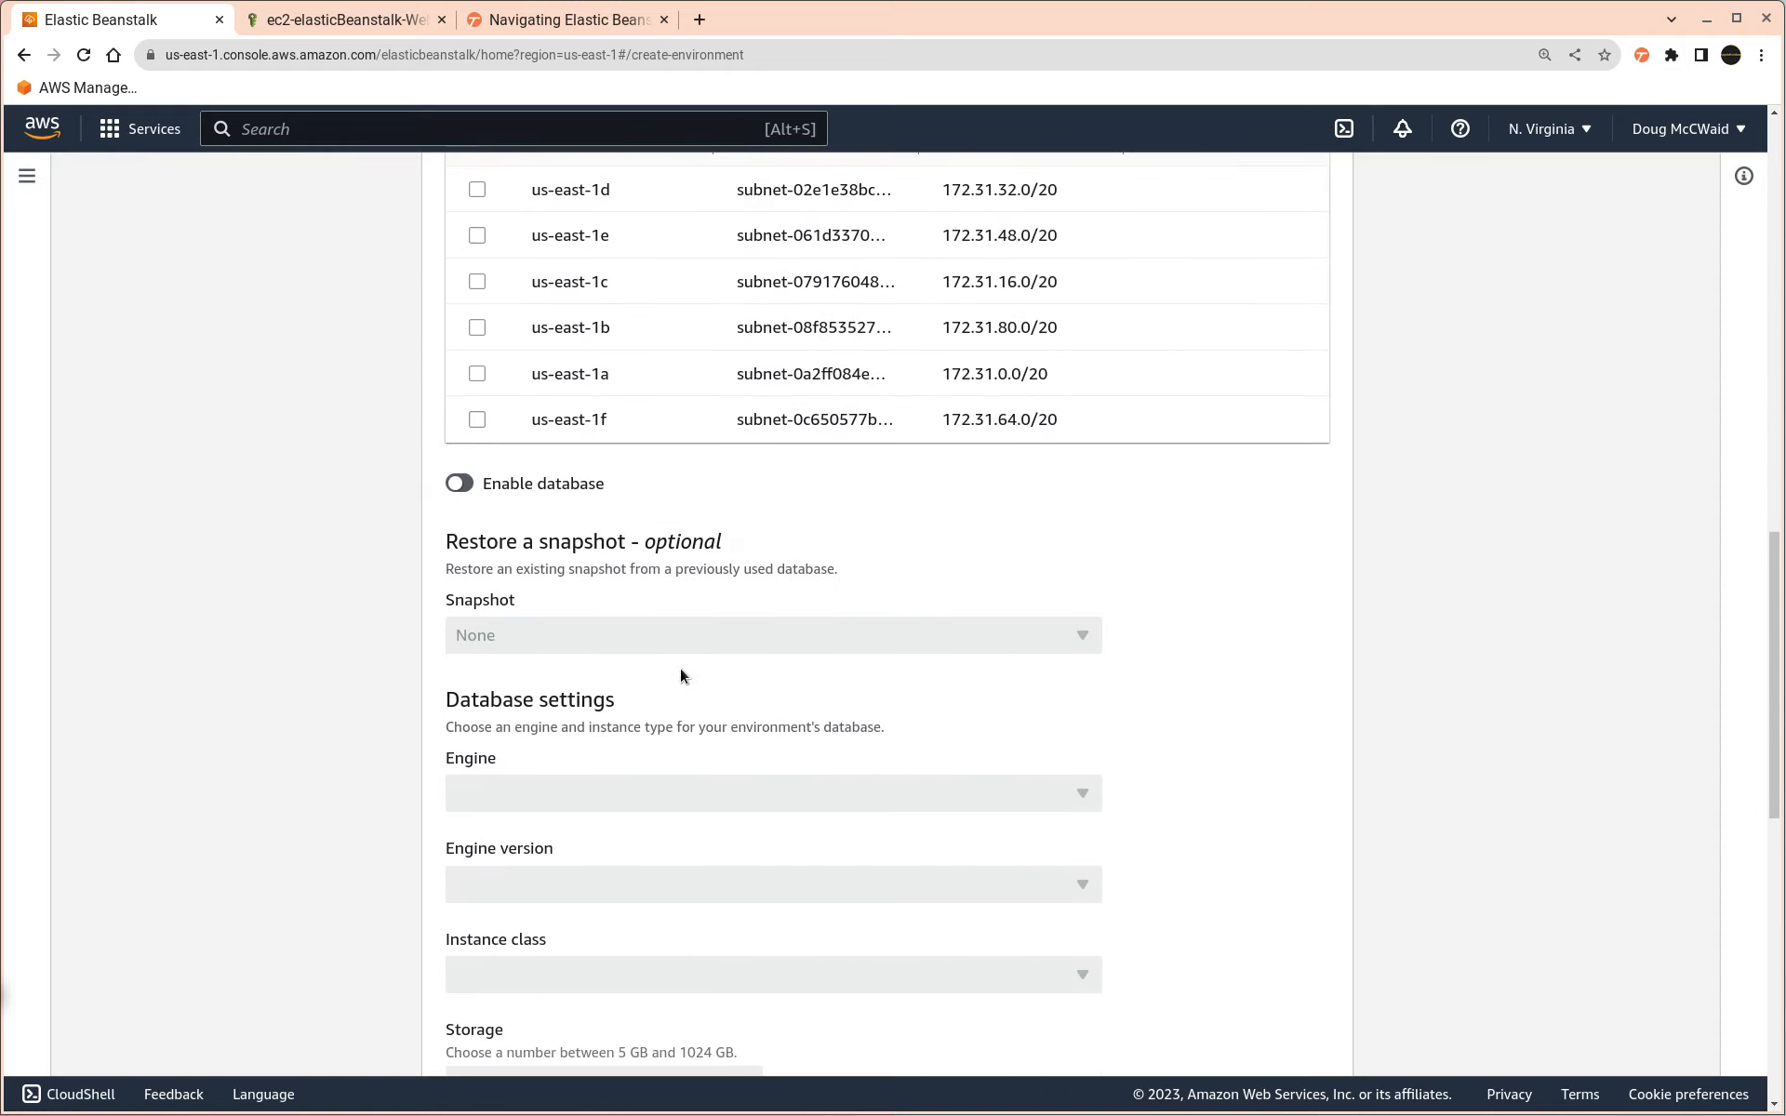
scroll(680, 667, "up", 5)
scroll(830, 658, "down", 9)
scroll(724, 681, "up", 8)
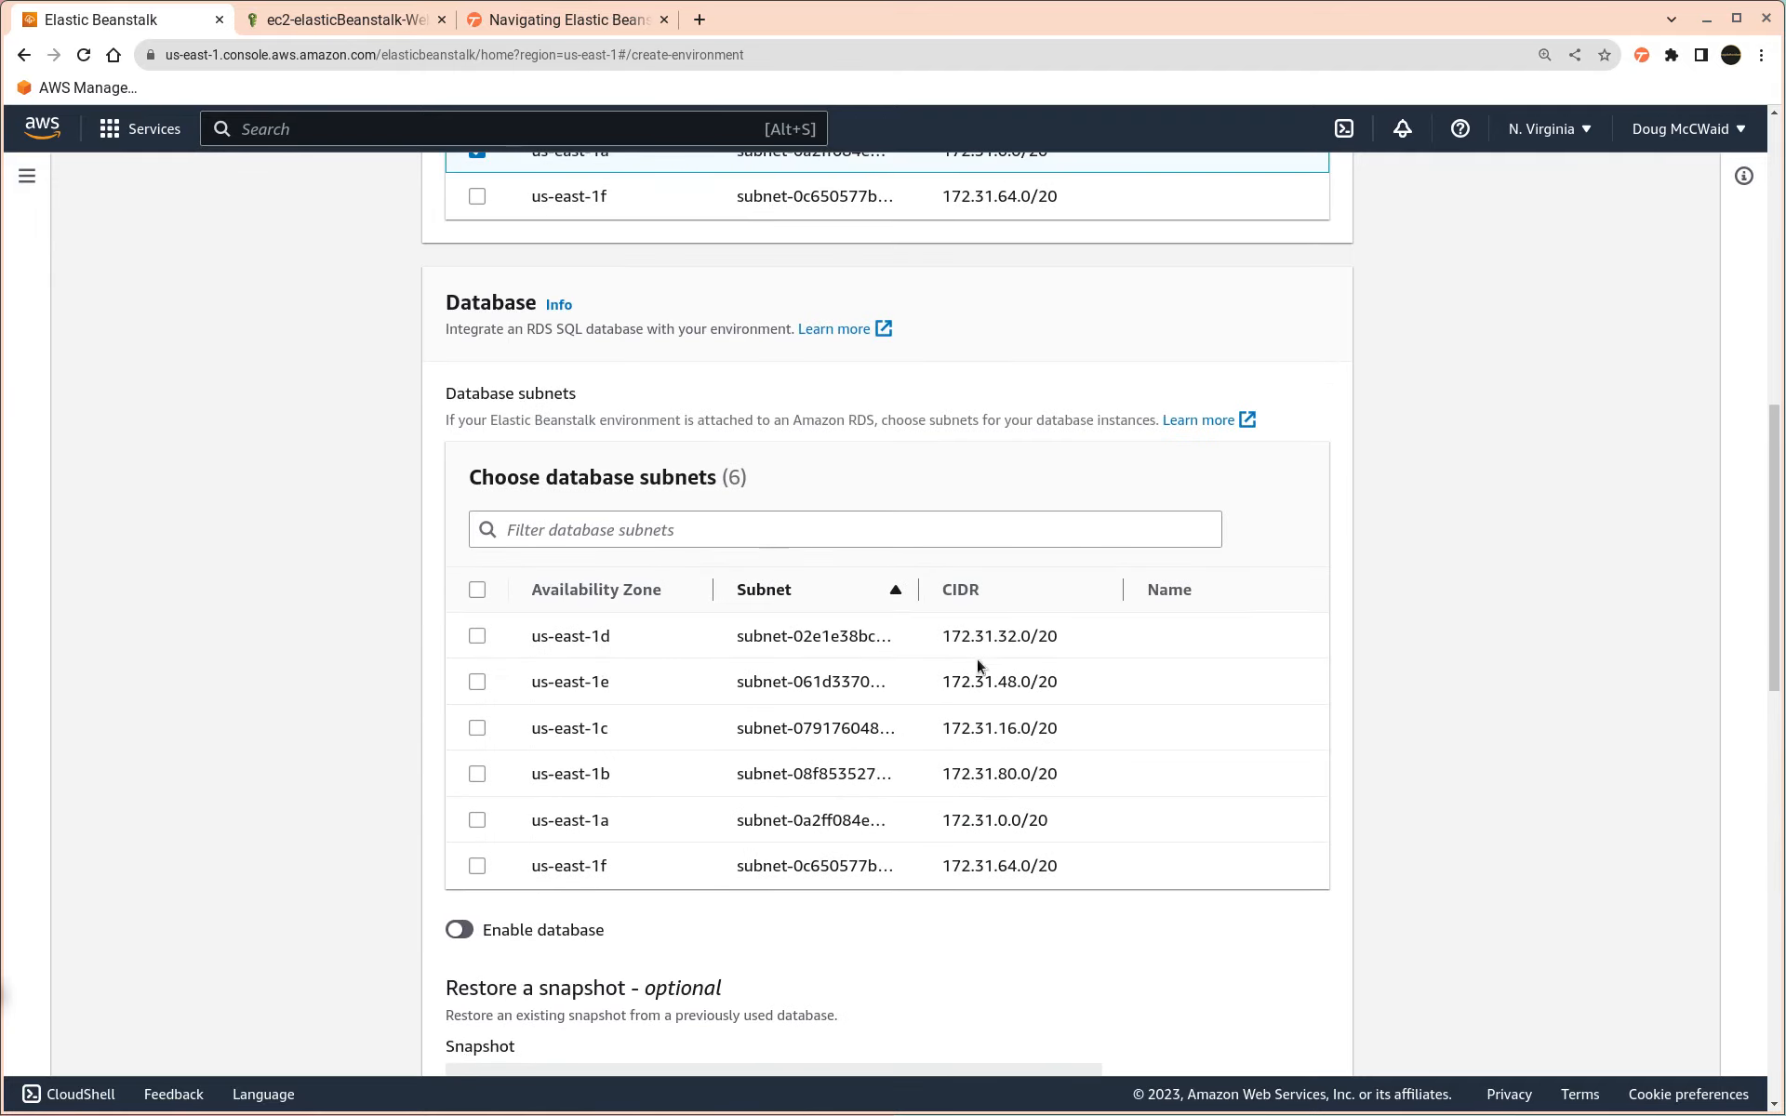
scroll(735, 682, "down", 13)
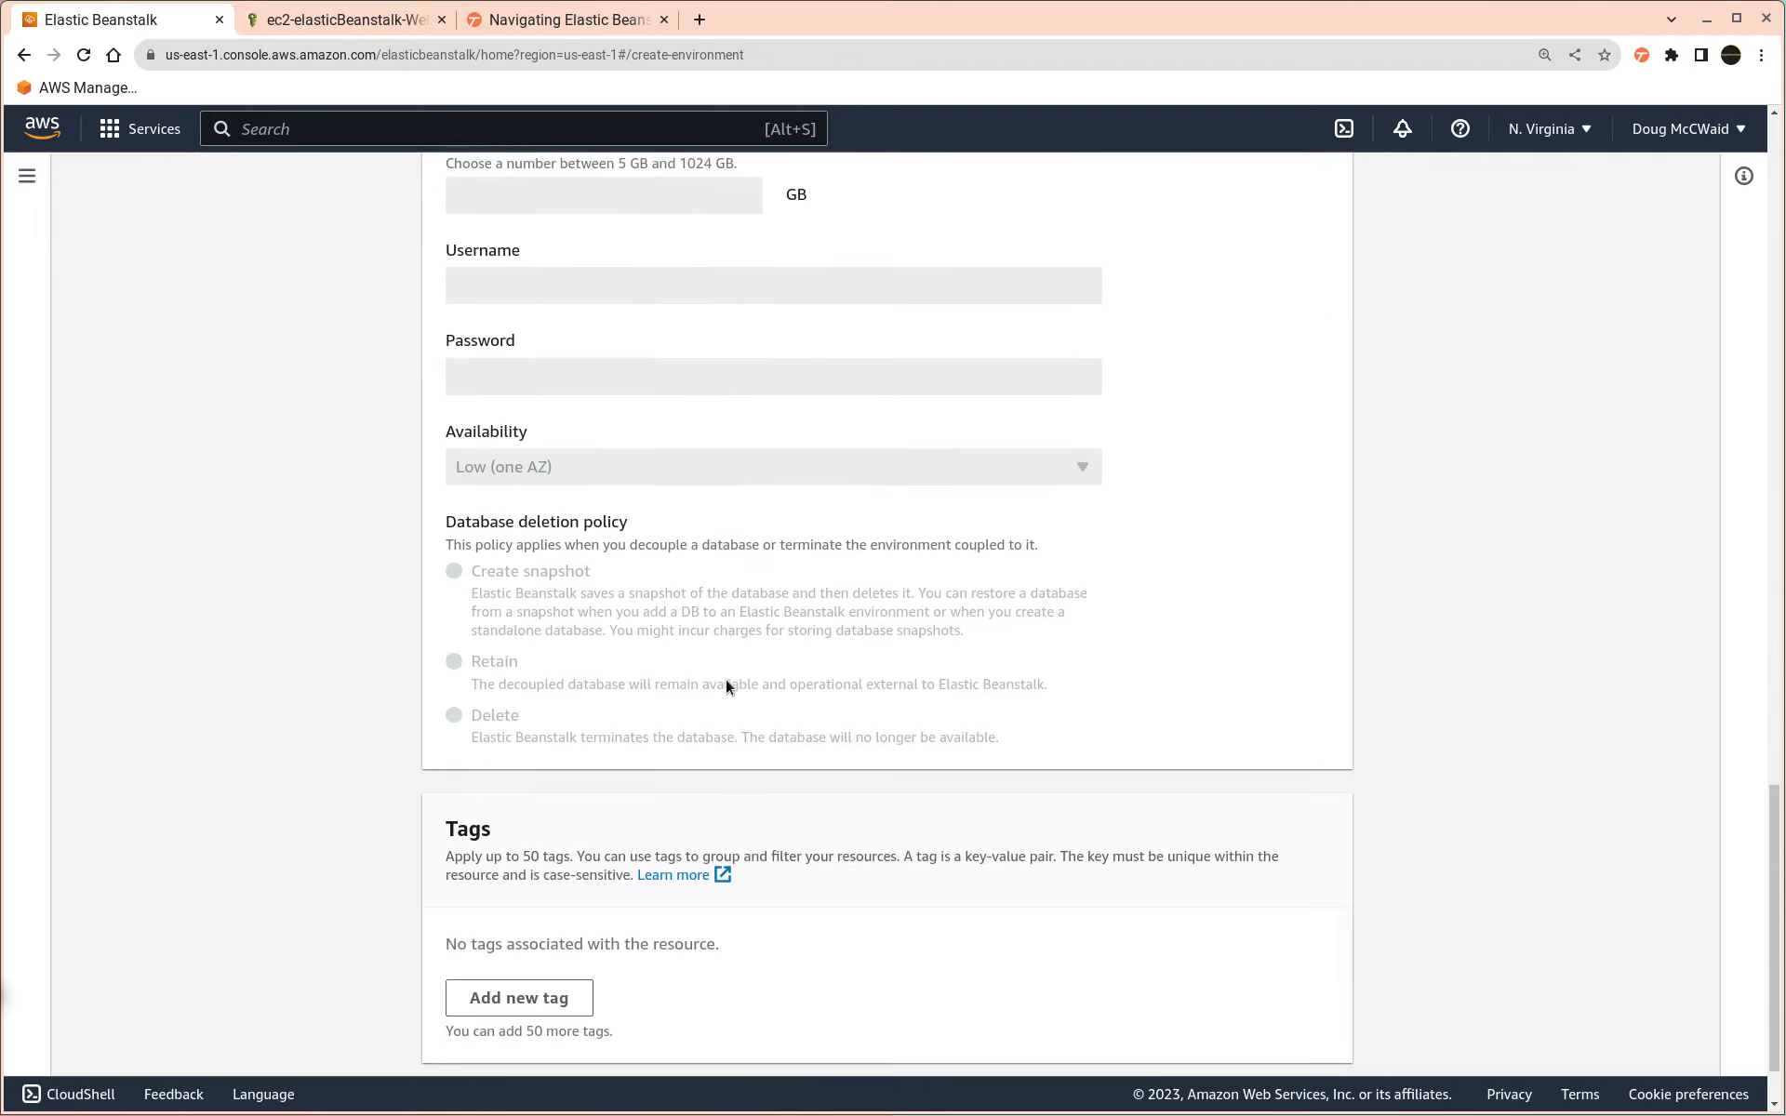
left_click(1314, 1027)
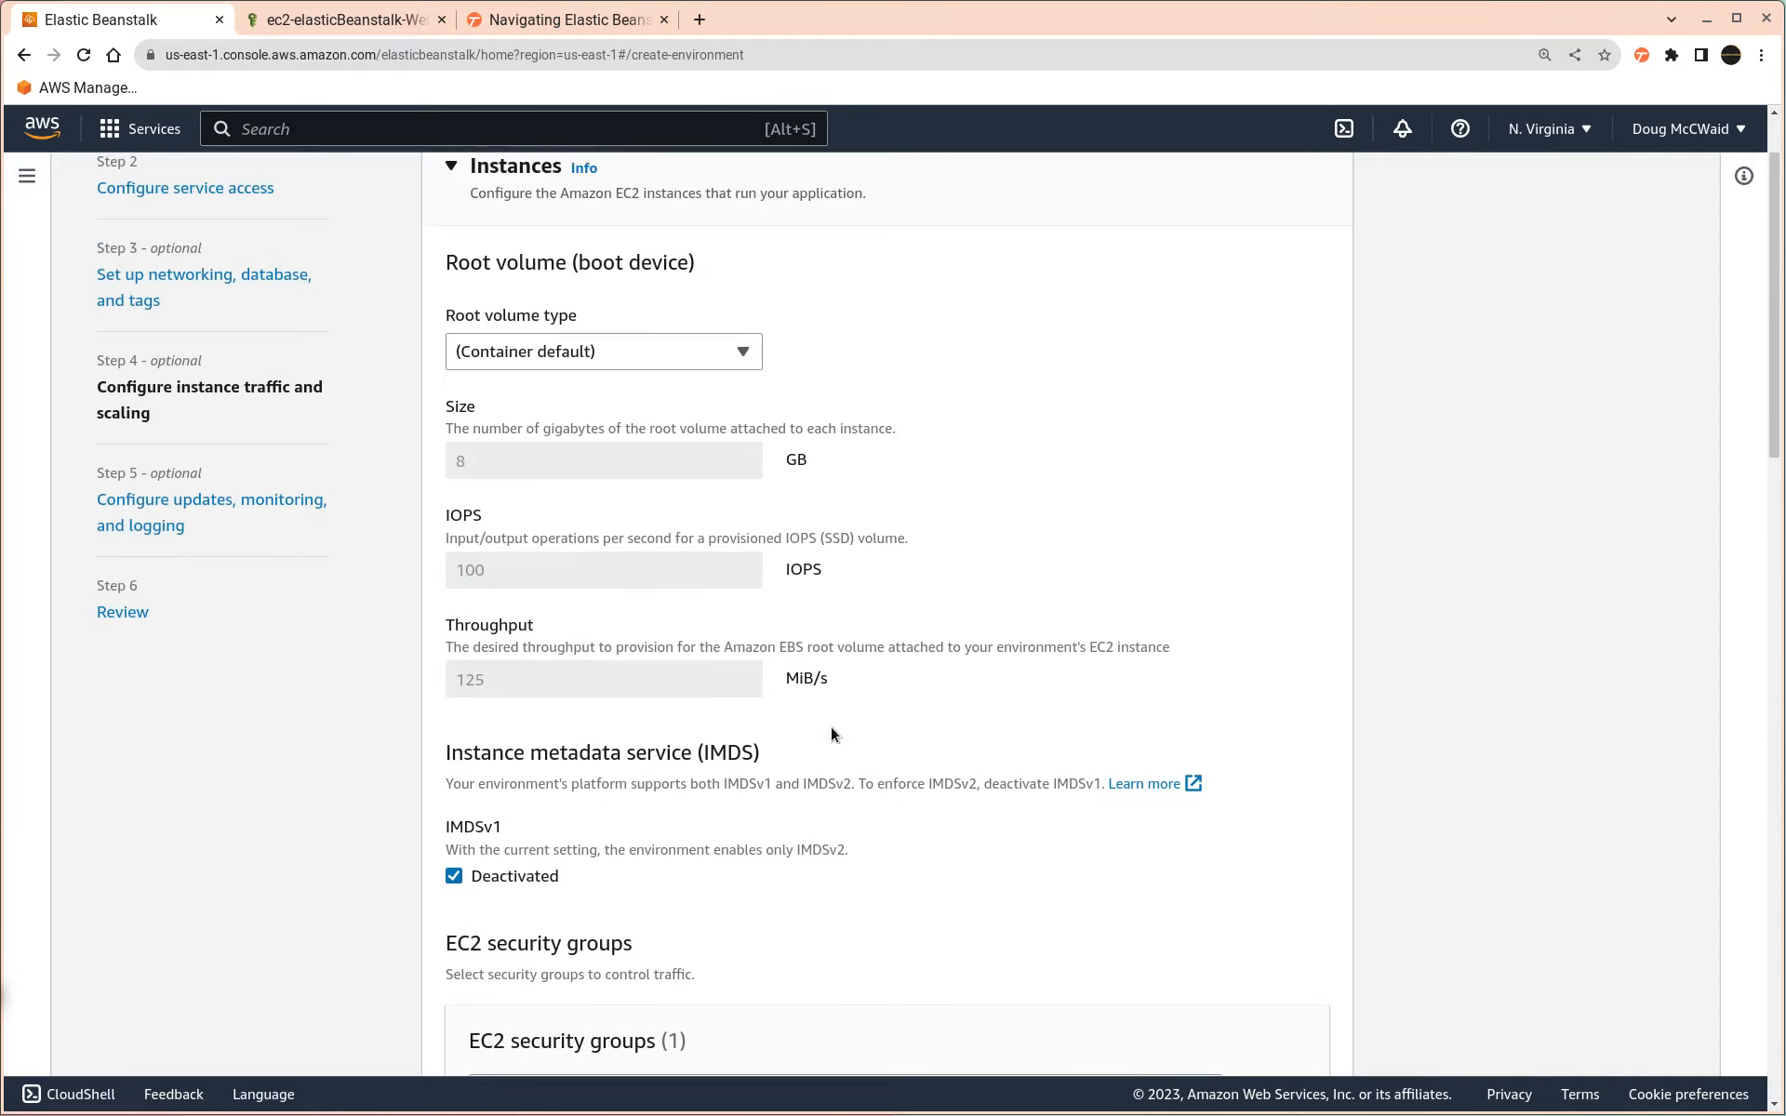
- Select the default EC2 security group for the environment's instances
scroll(568, 558, "down", 7)
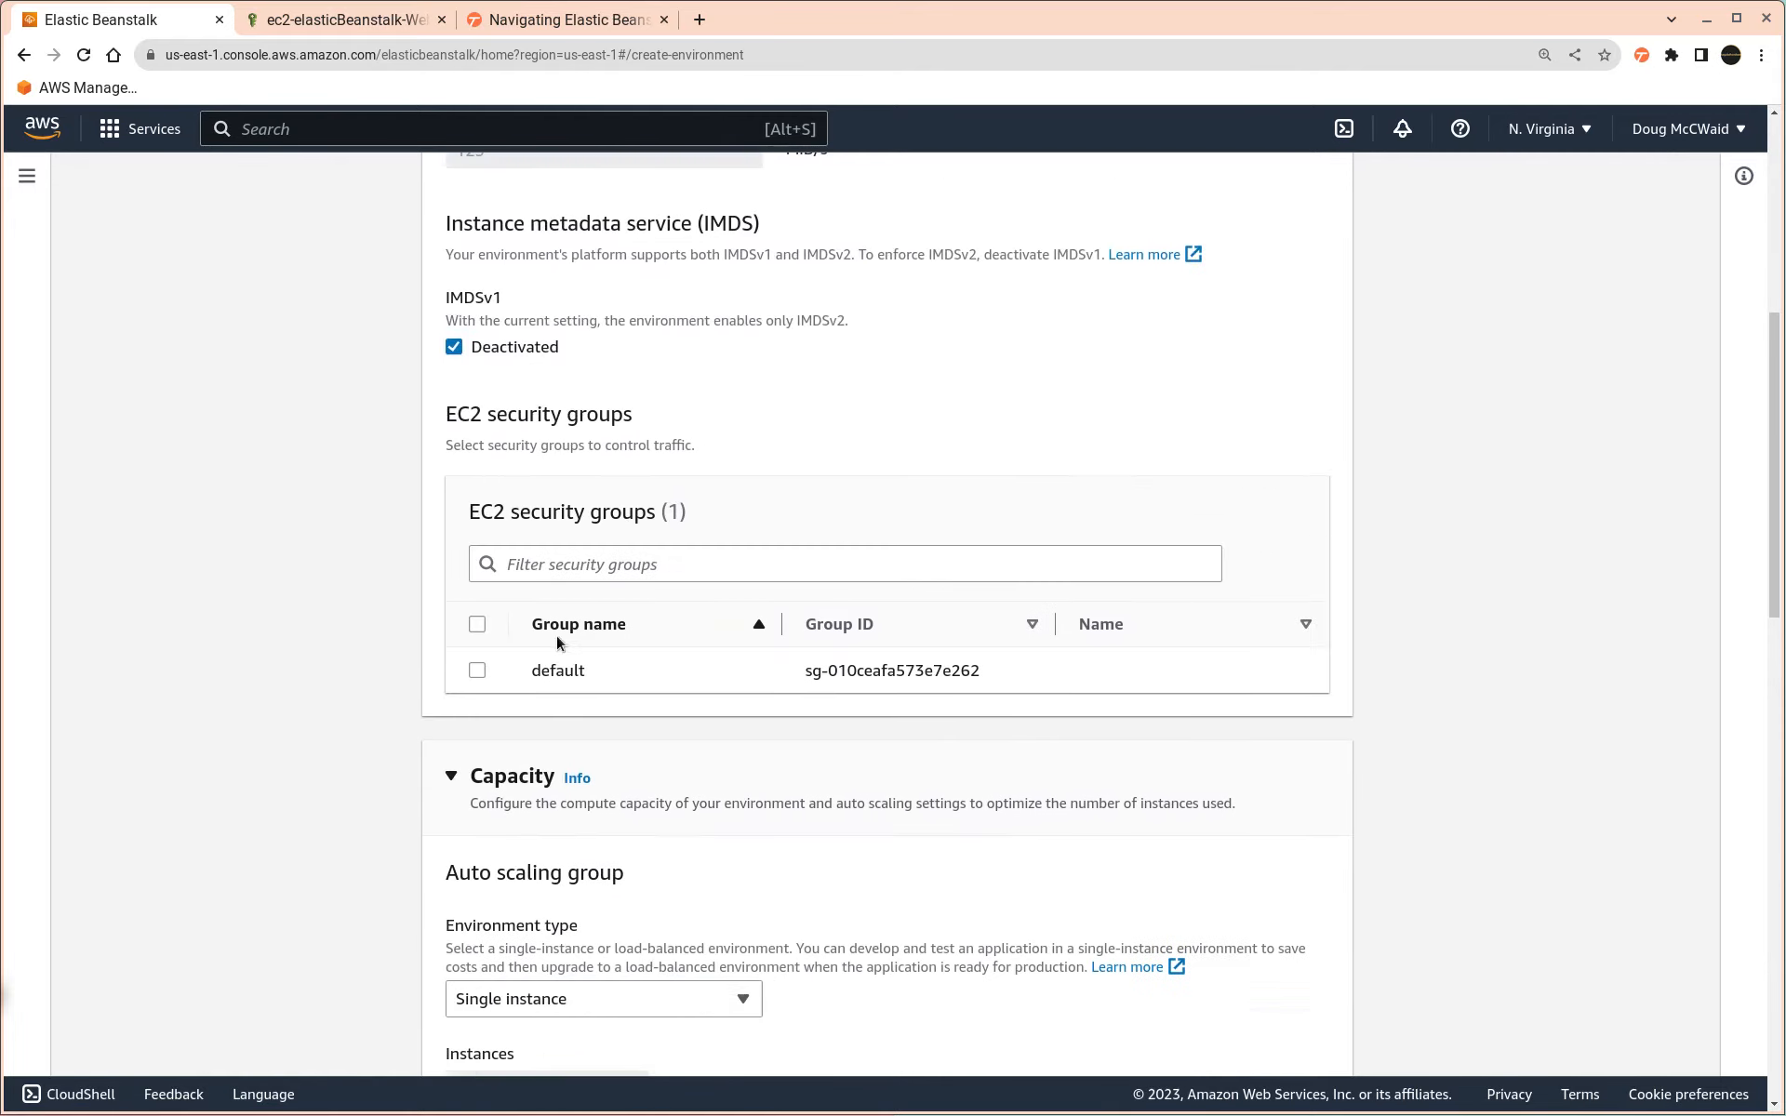
scroll(678, 464, "down", 3)
scroll(792, 432, "up", 3)
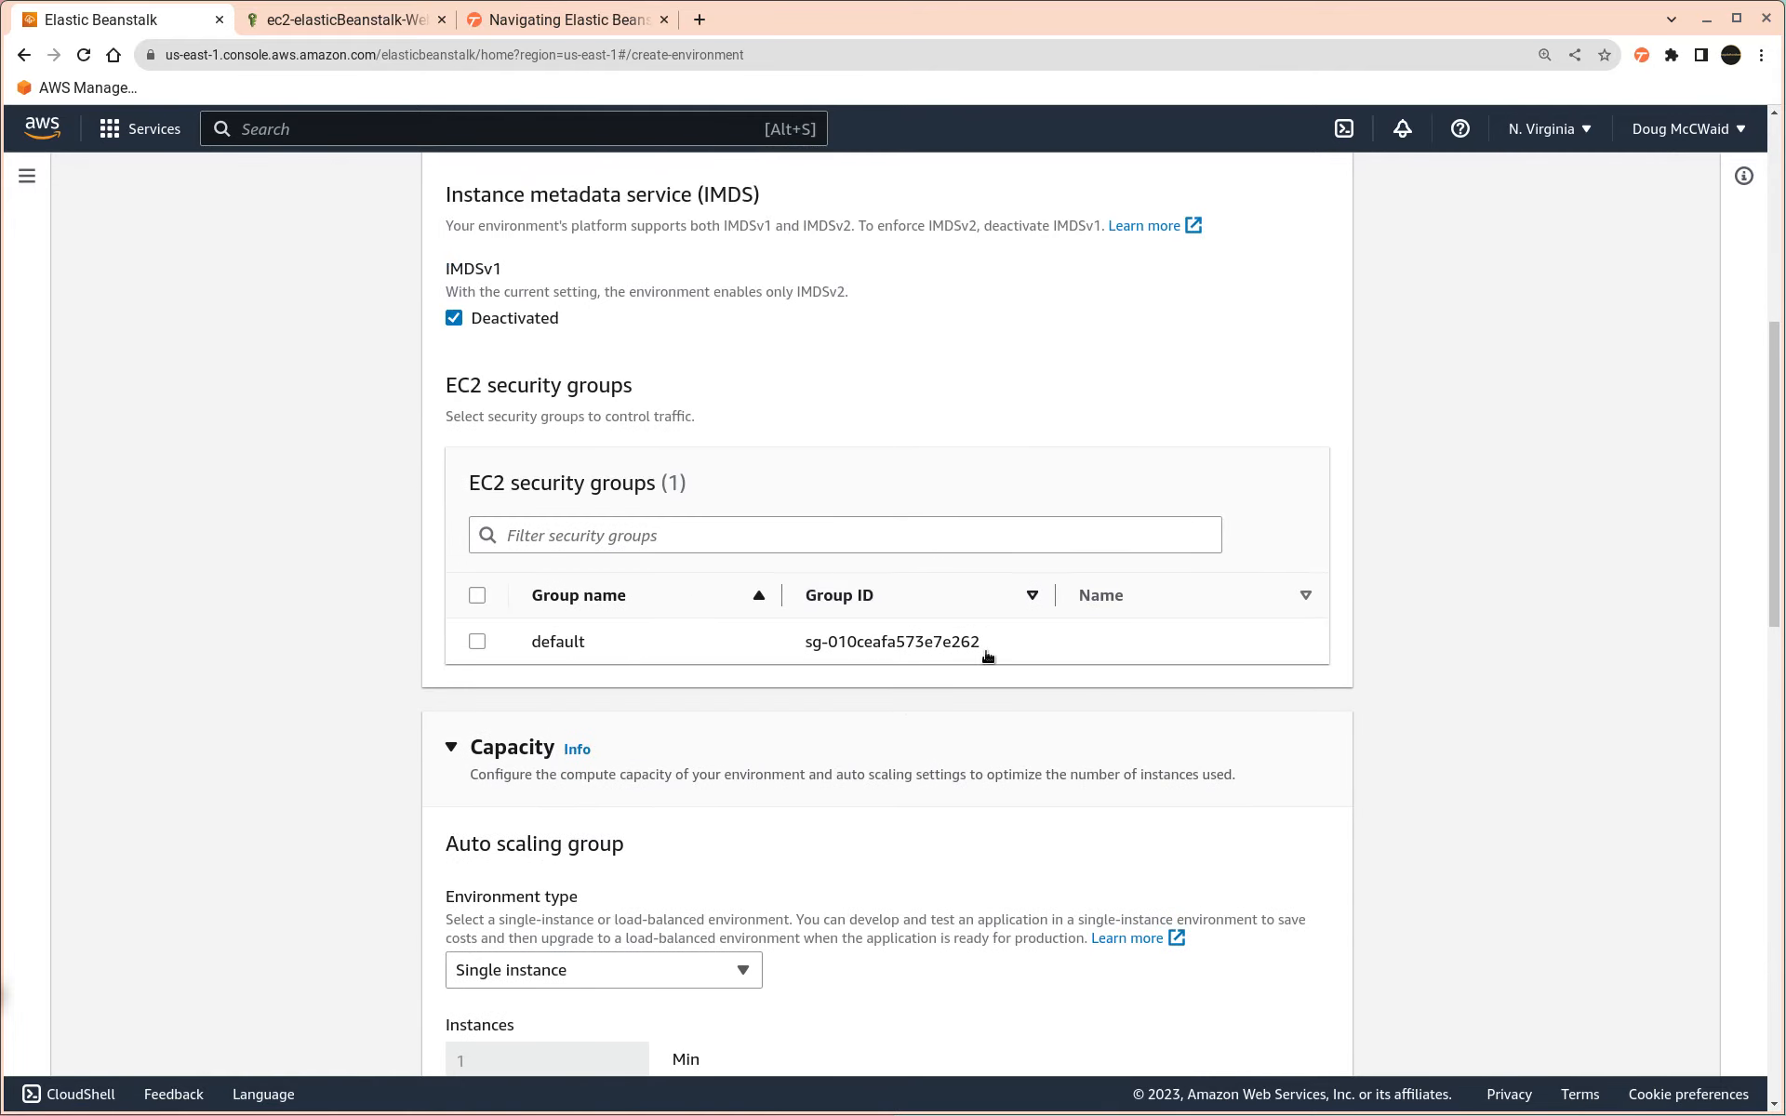
left_click(476, 642)
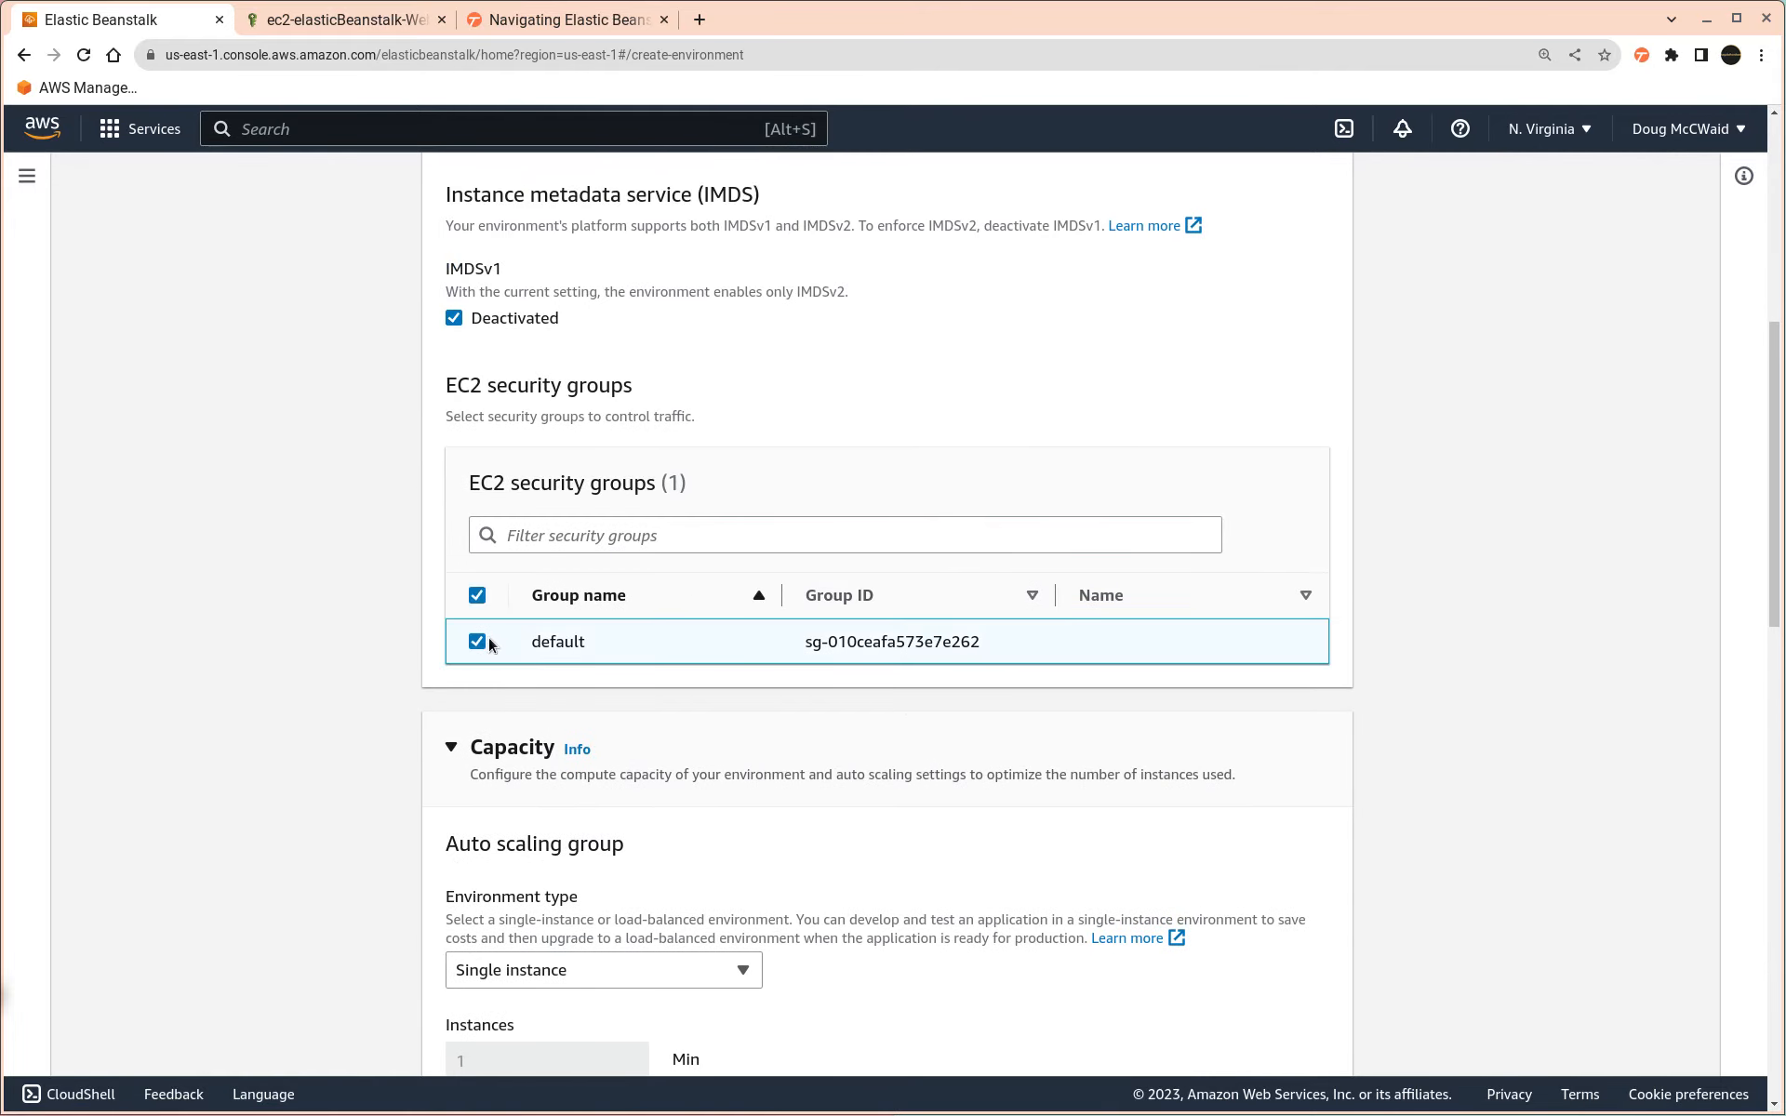
- Remove t3.small from the instance types, keeping t3.micro, and proceed to the updates, monitoring and logging configuration
scroll(1103, 623, "down", 3)
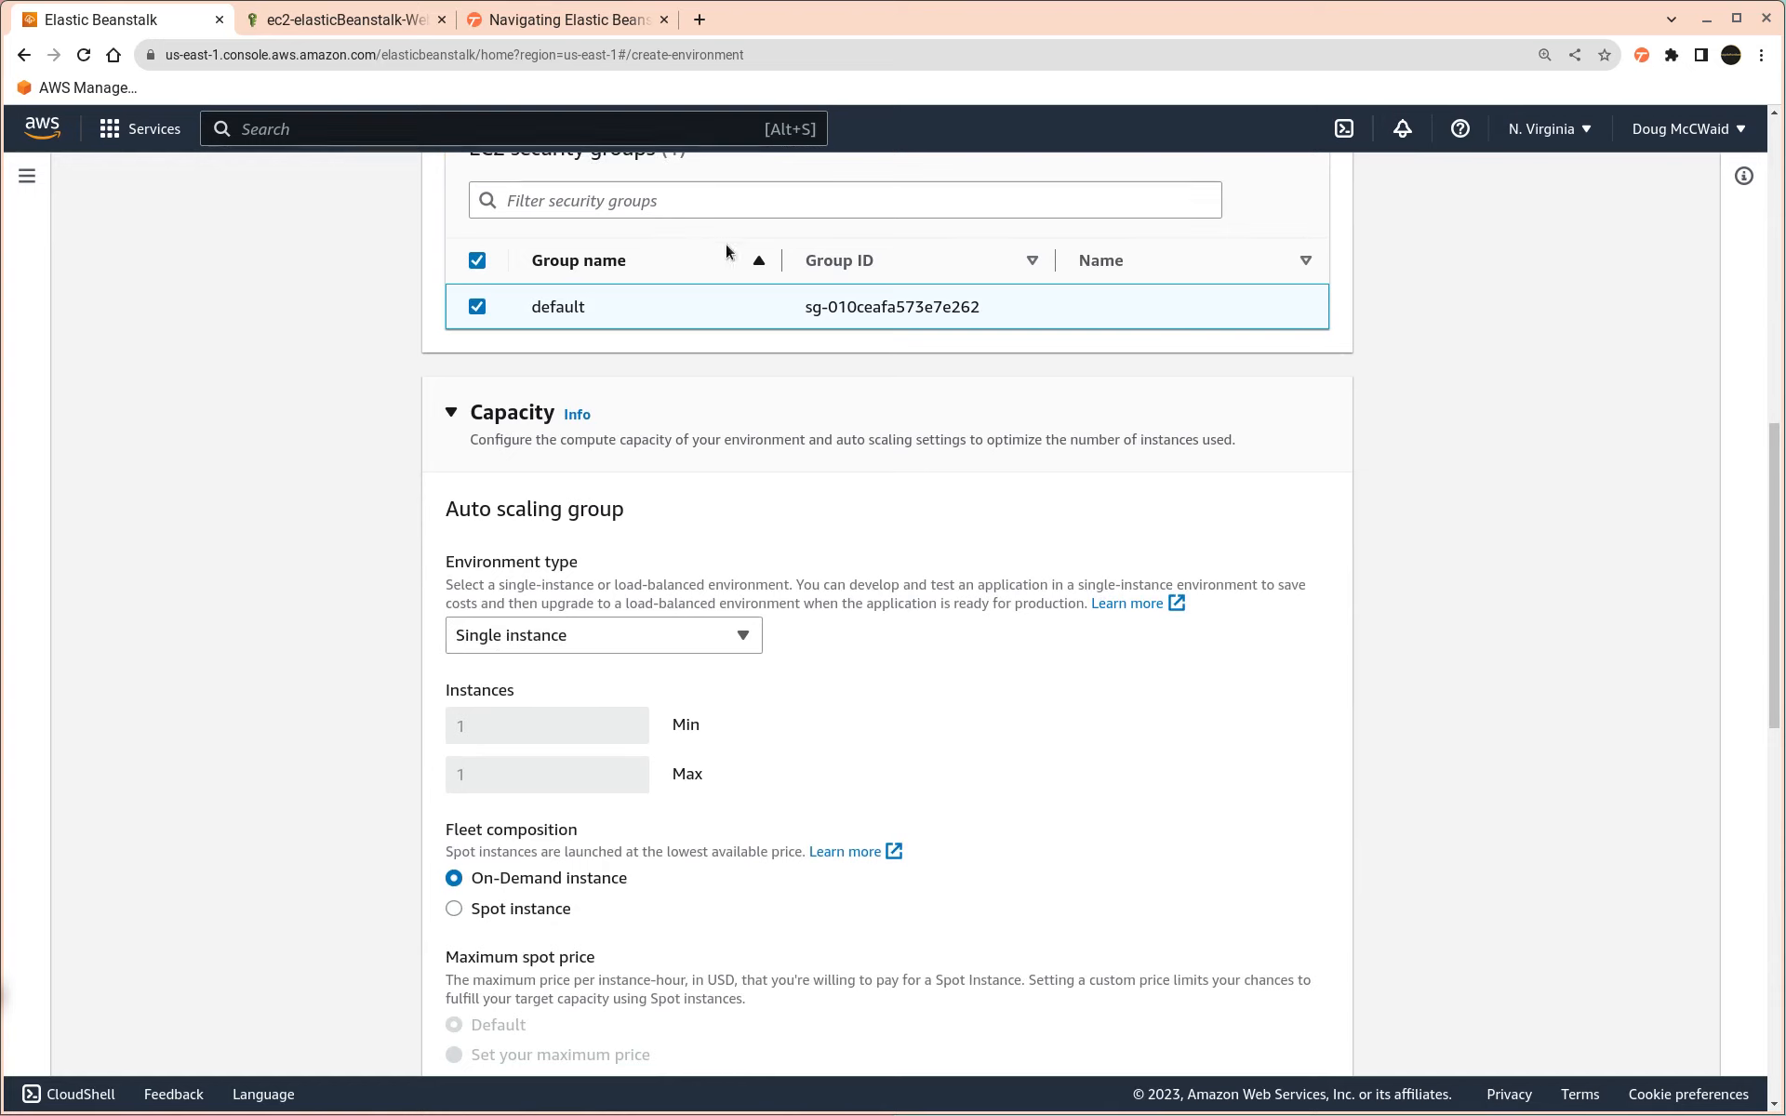
scroll(709, 582, "down", 2)
scroll(709, 582, "down", 4)
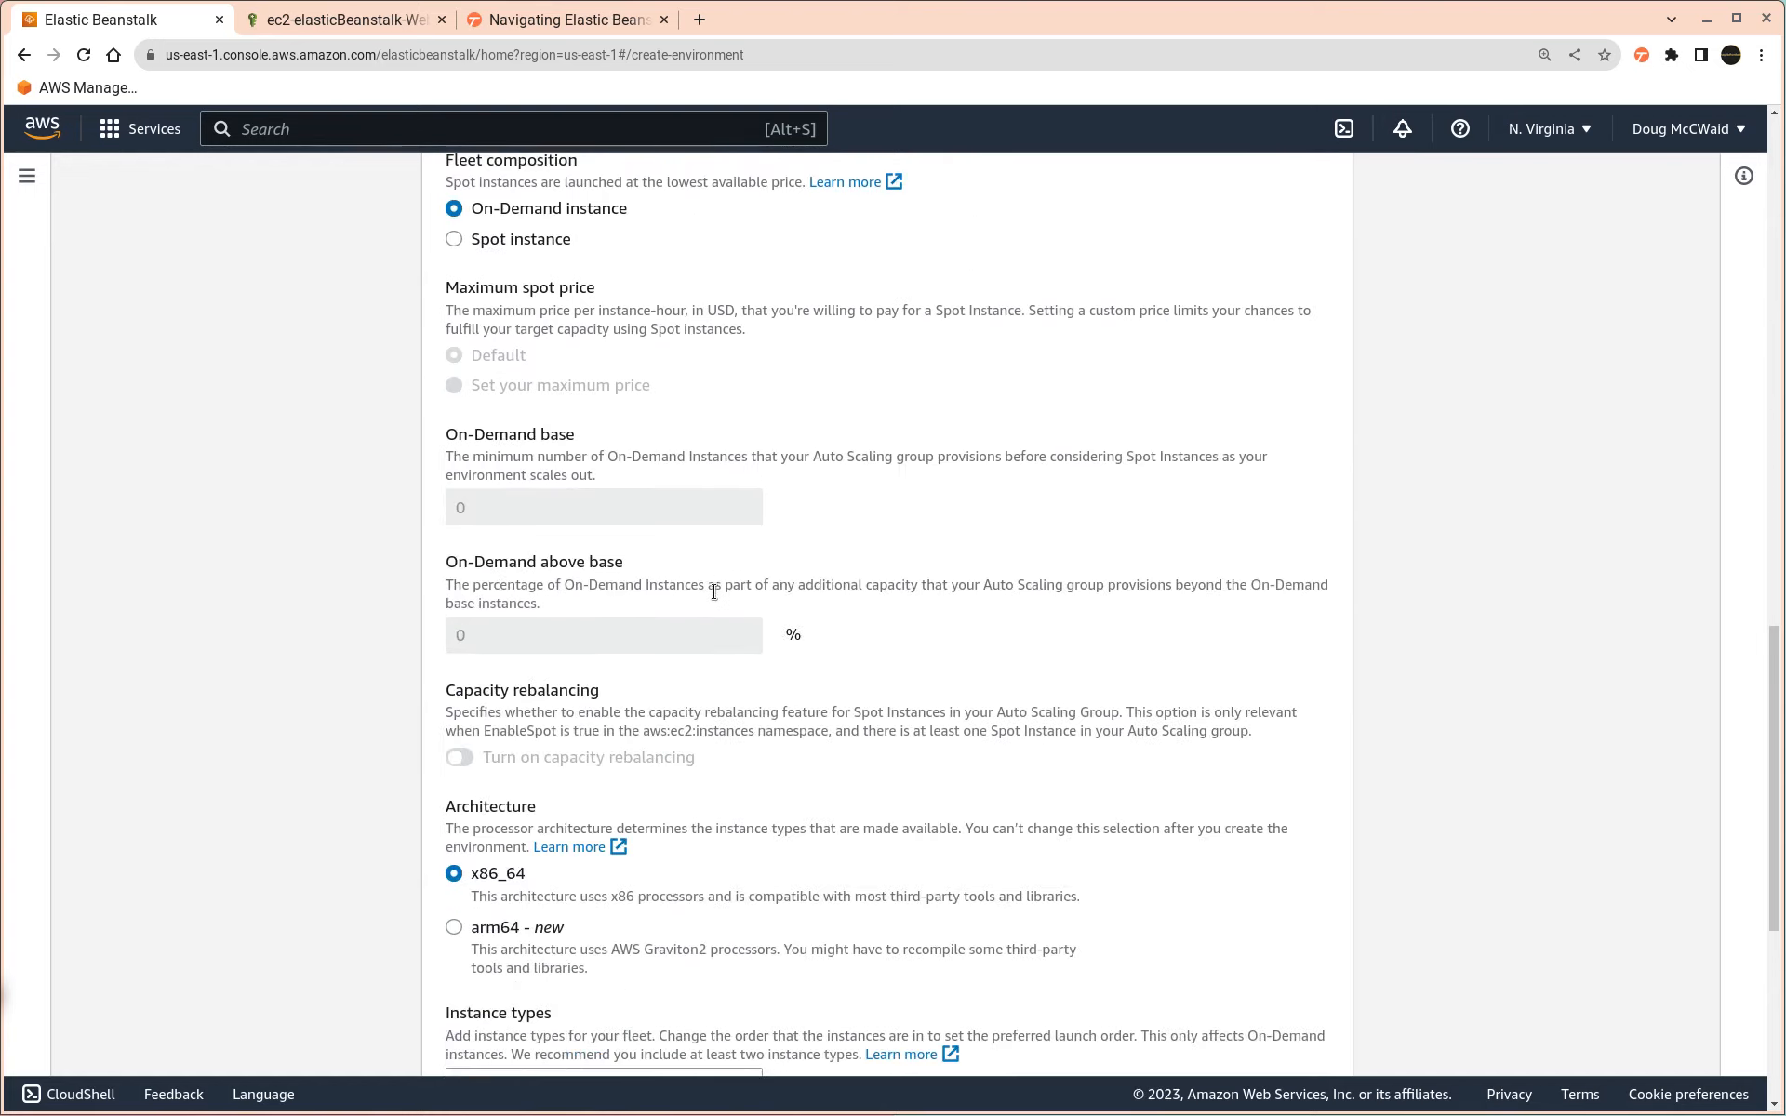
scroll(714, 590, "up", 1)
scroll(652, 558, "up", 2)
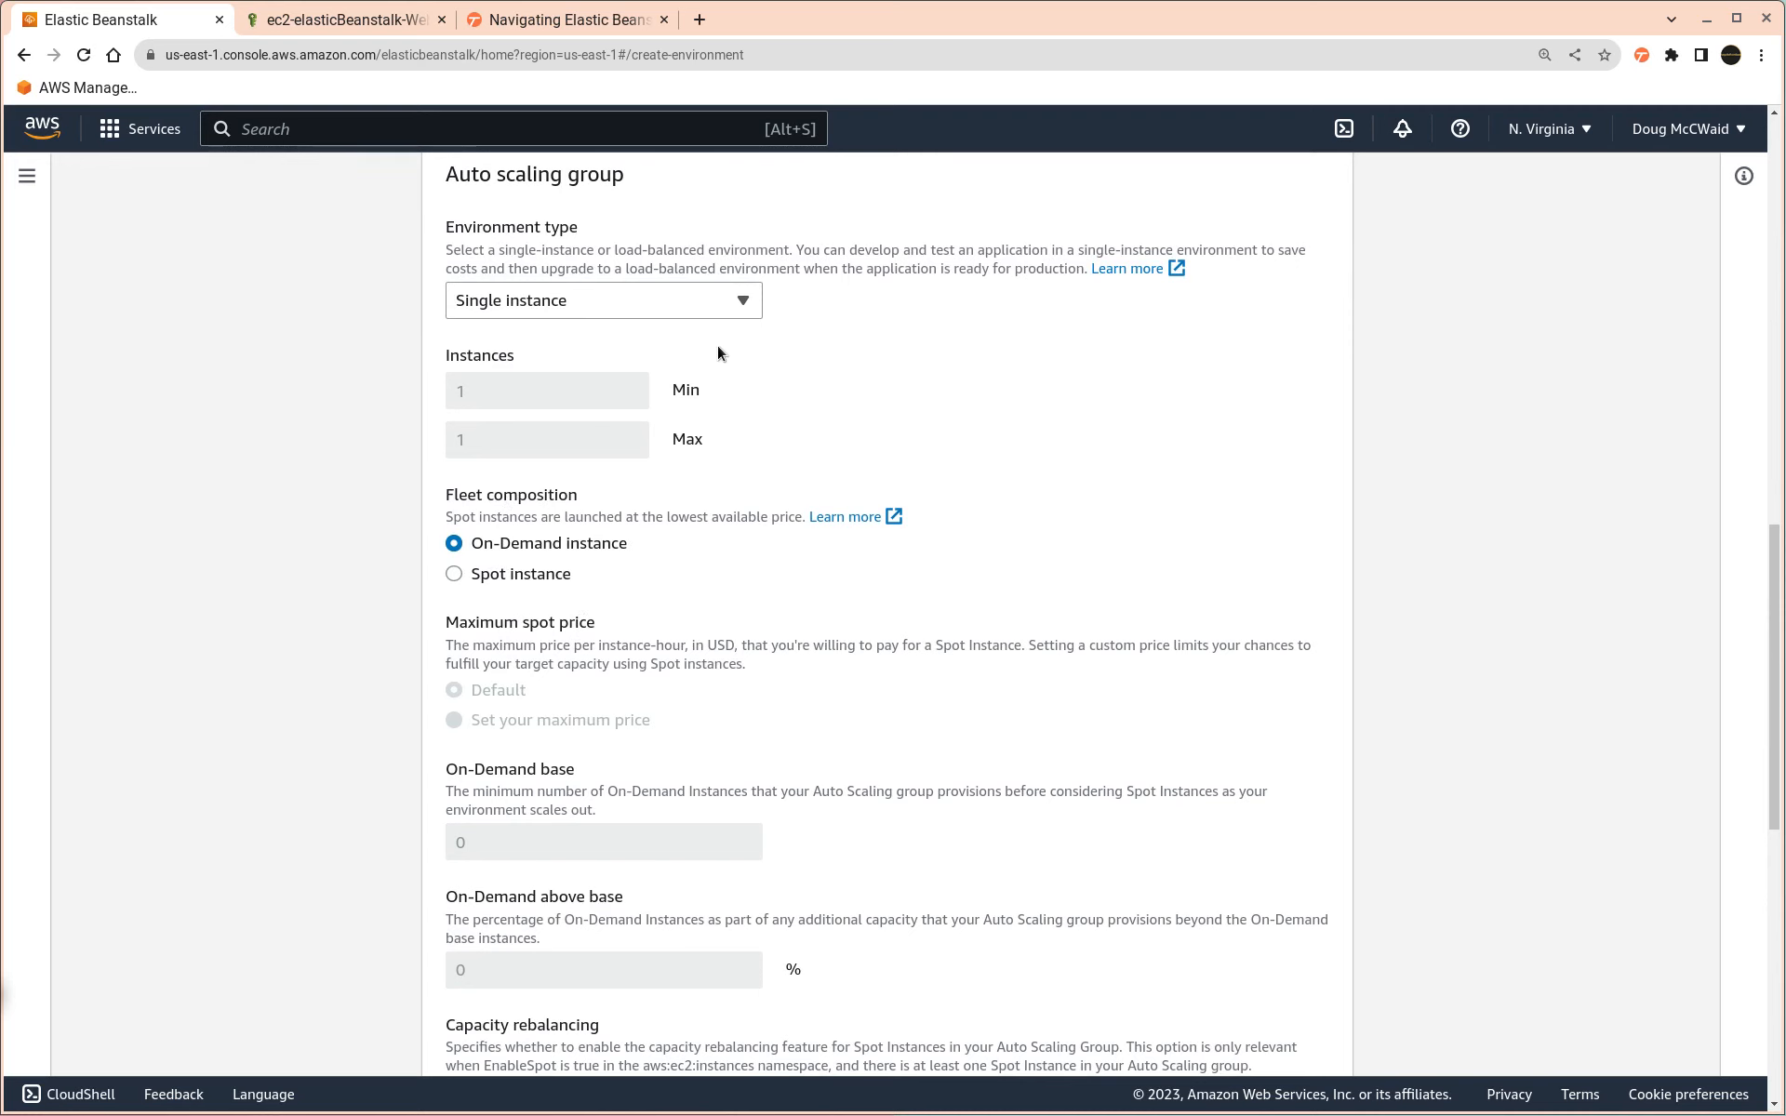
scroll(688, 616, "down", 8)
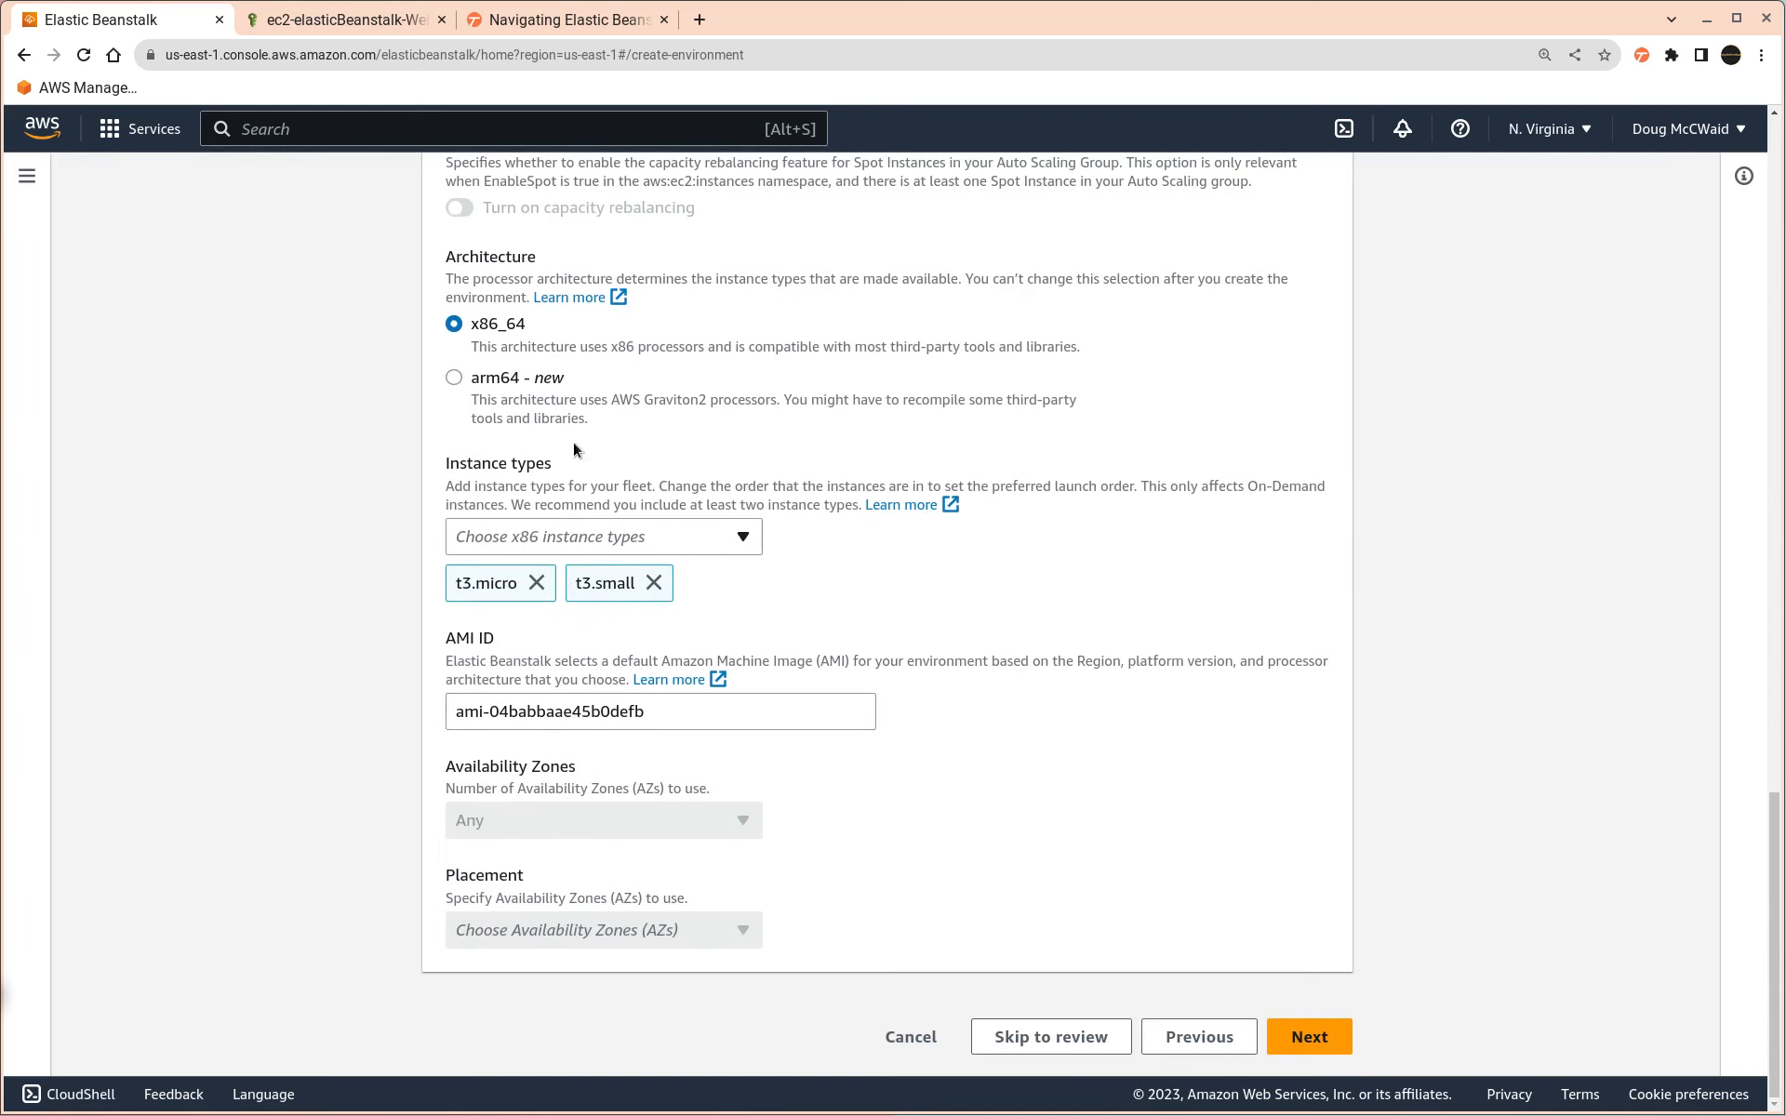
left_click(653, 584)
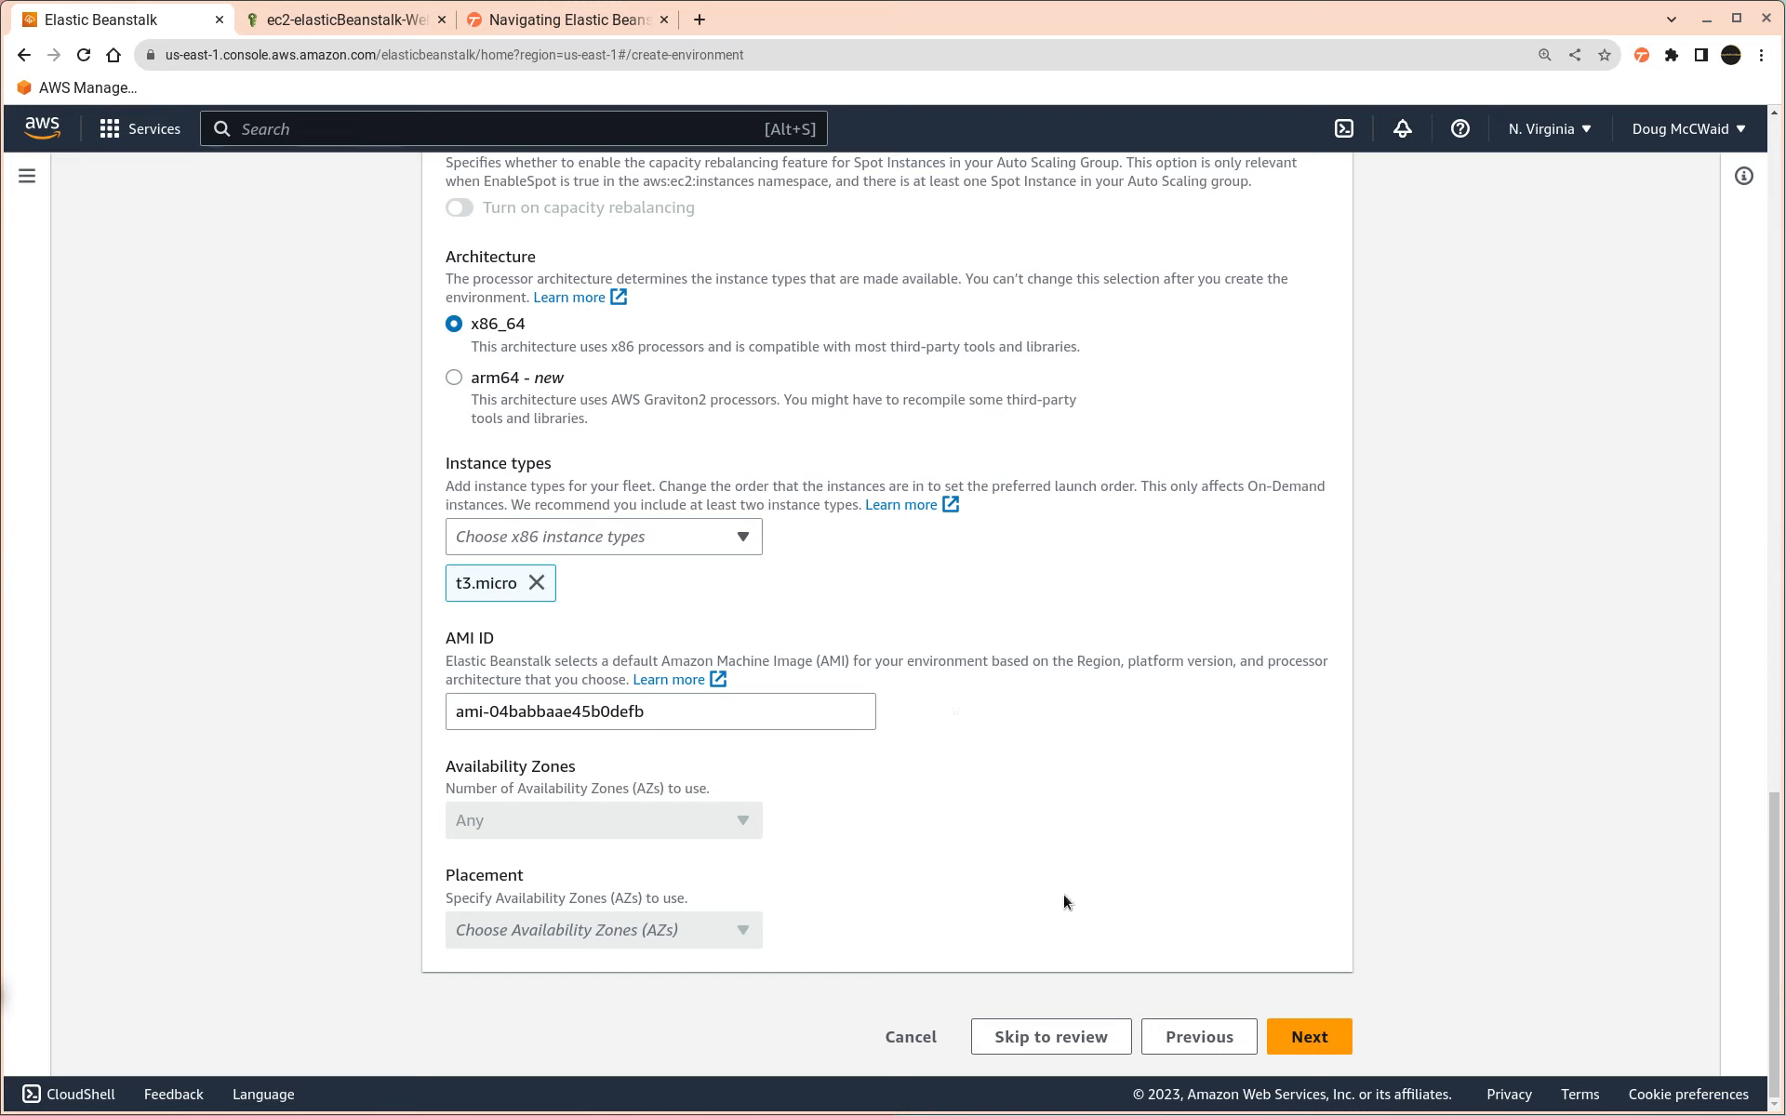
left_click(1301, 1026)
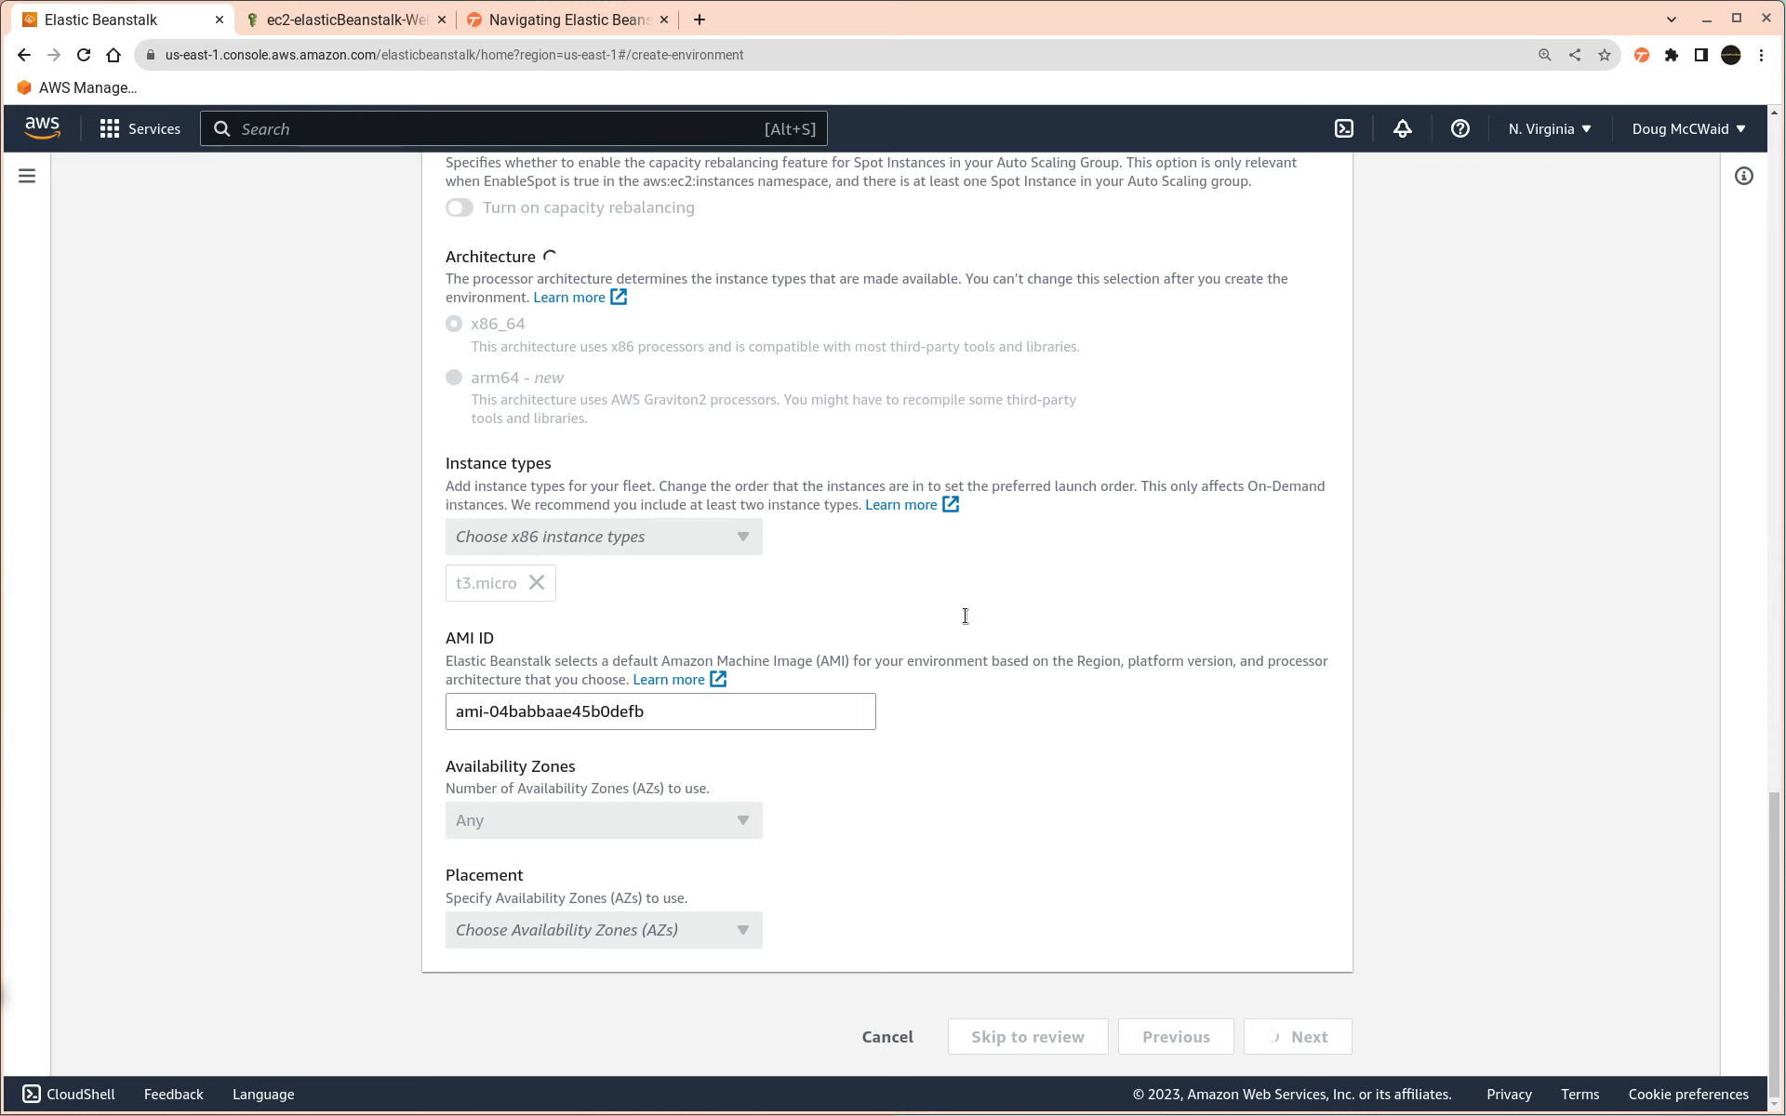
- Set the health reporting system to Basic in the monitoring settings
scroll(795, 590, "down", 3)
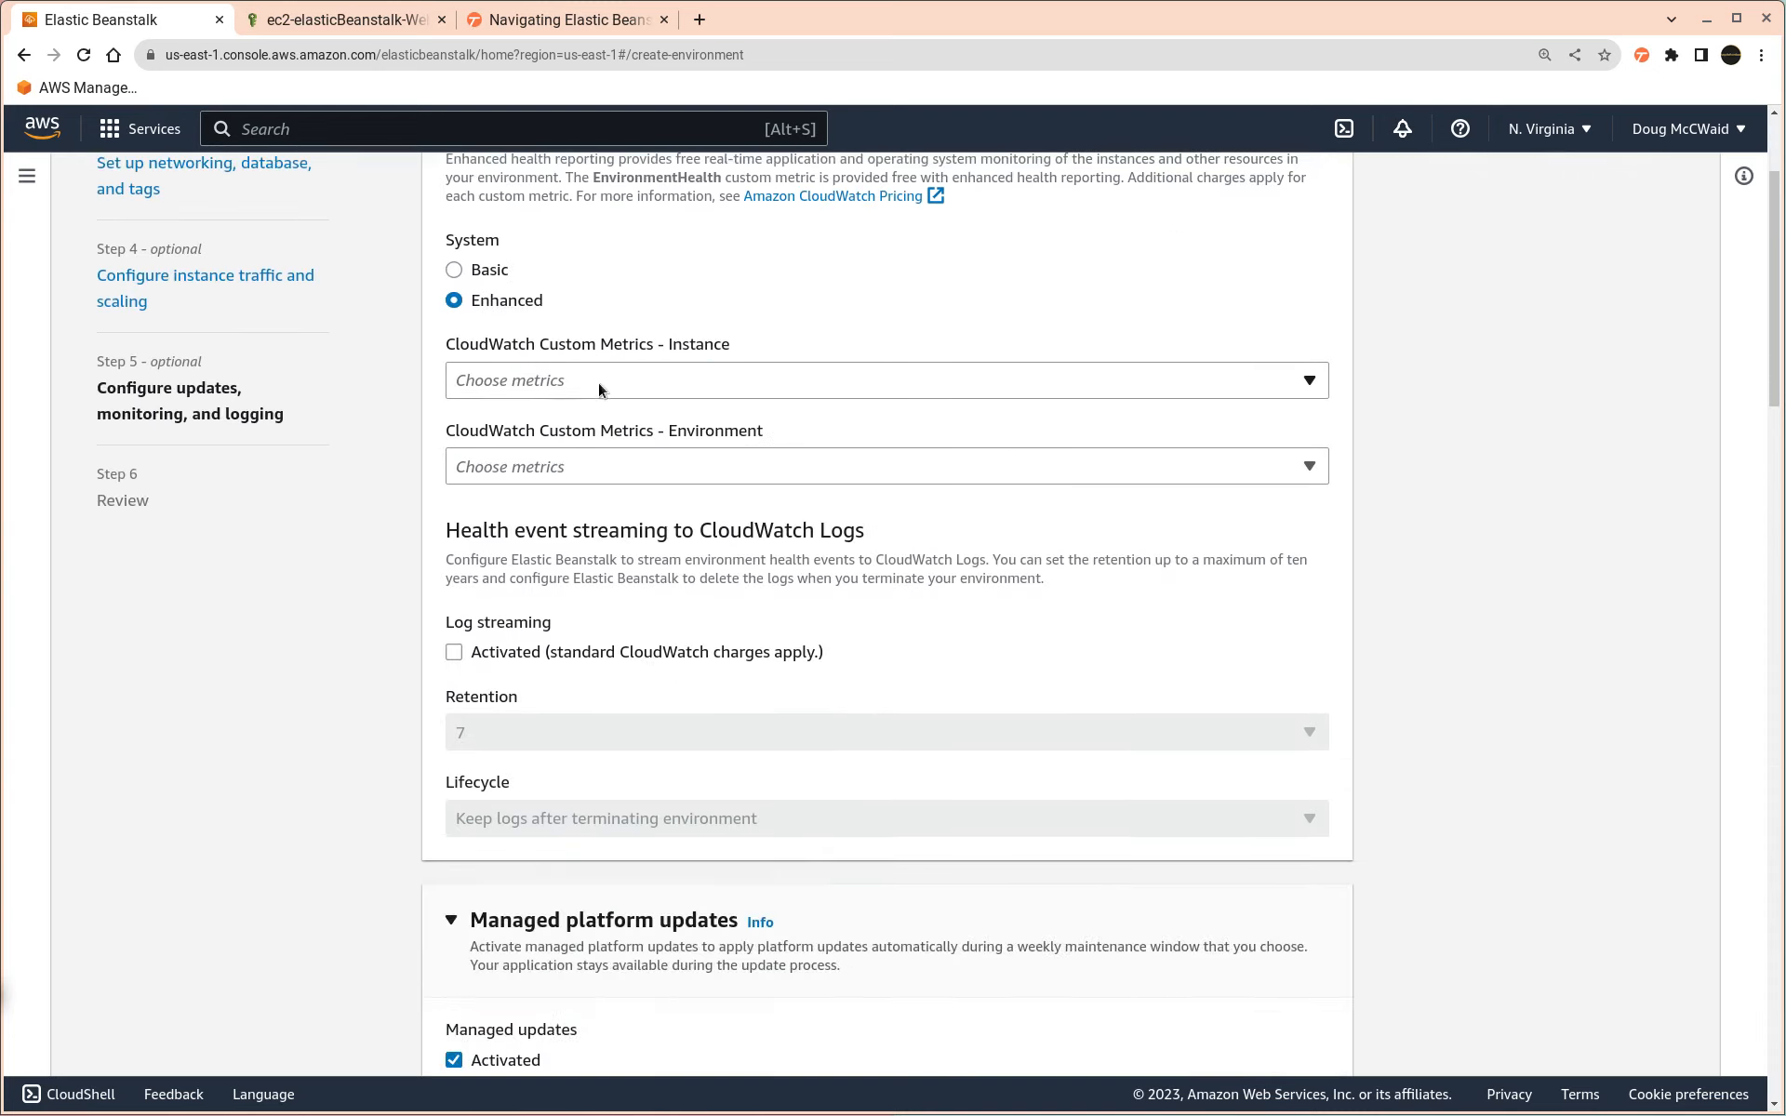
scroll(711, 588, "up", 3)
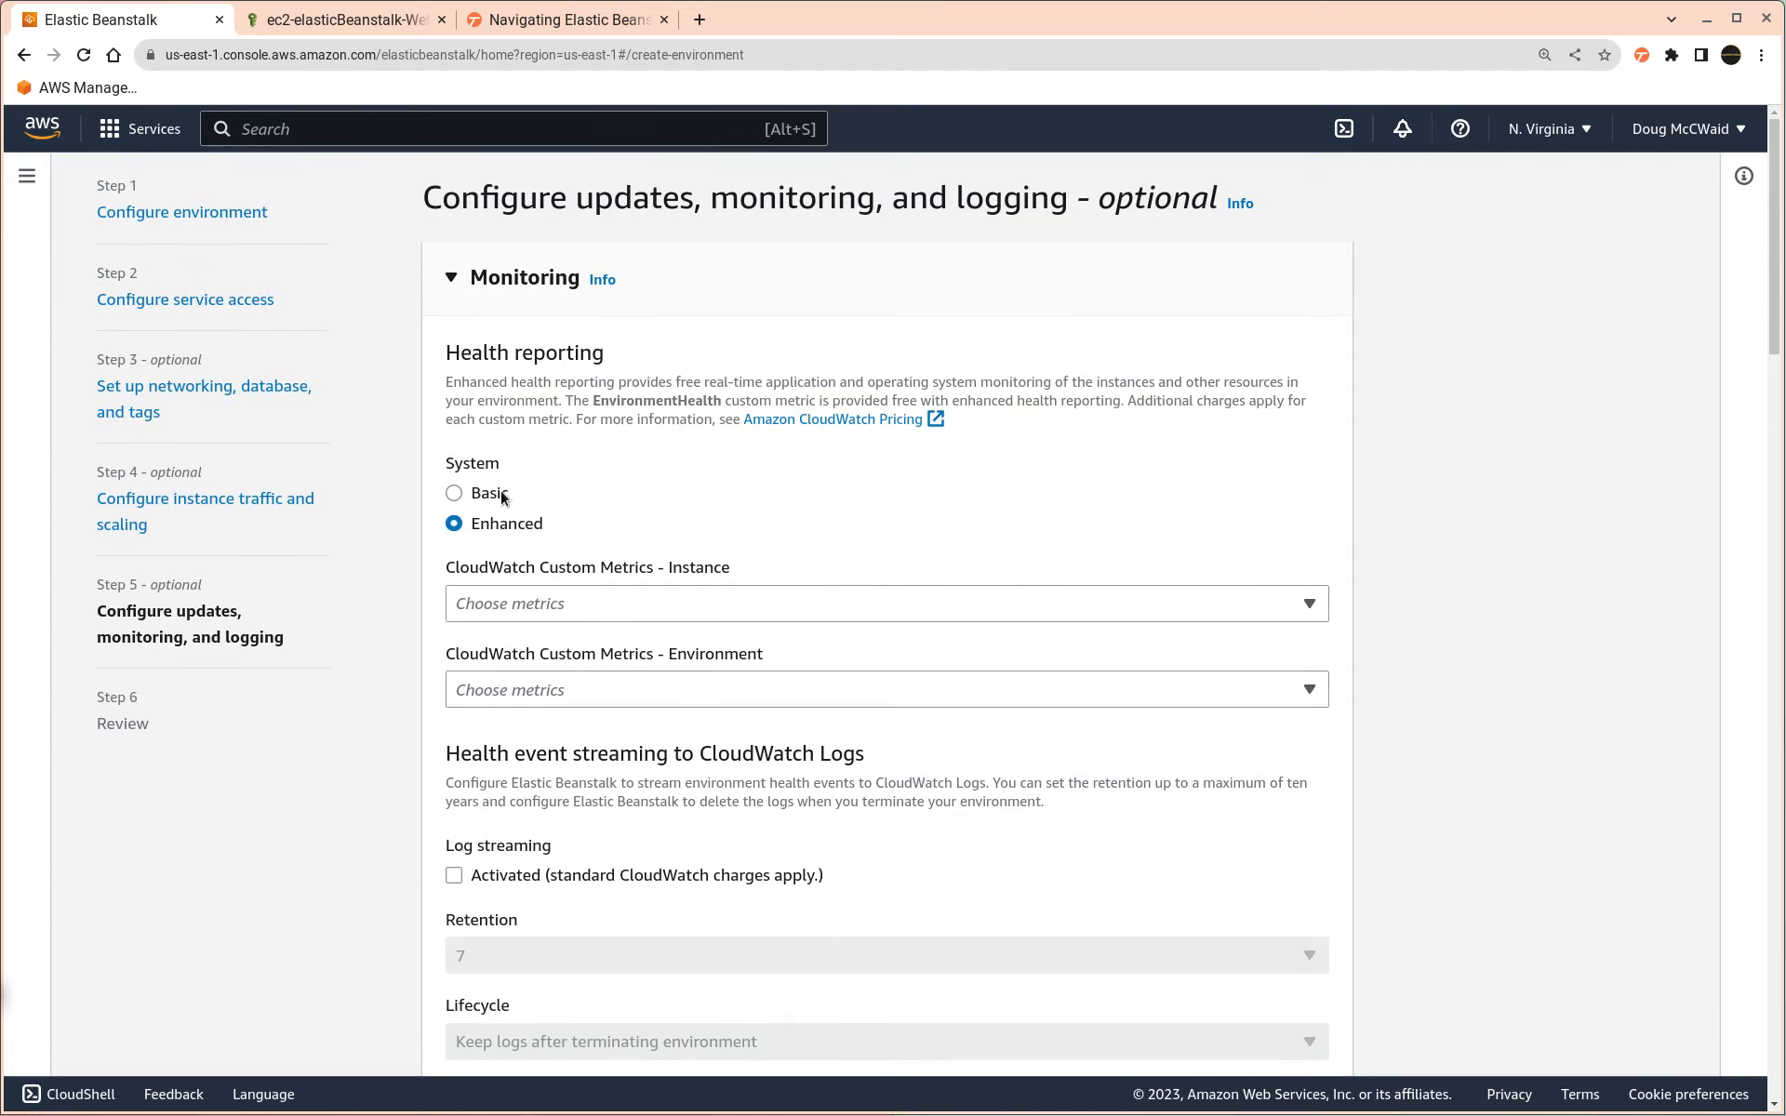
scroll(510, 788, "down", 3)
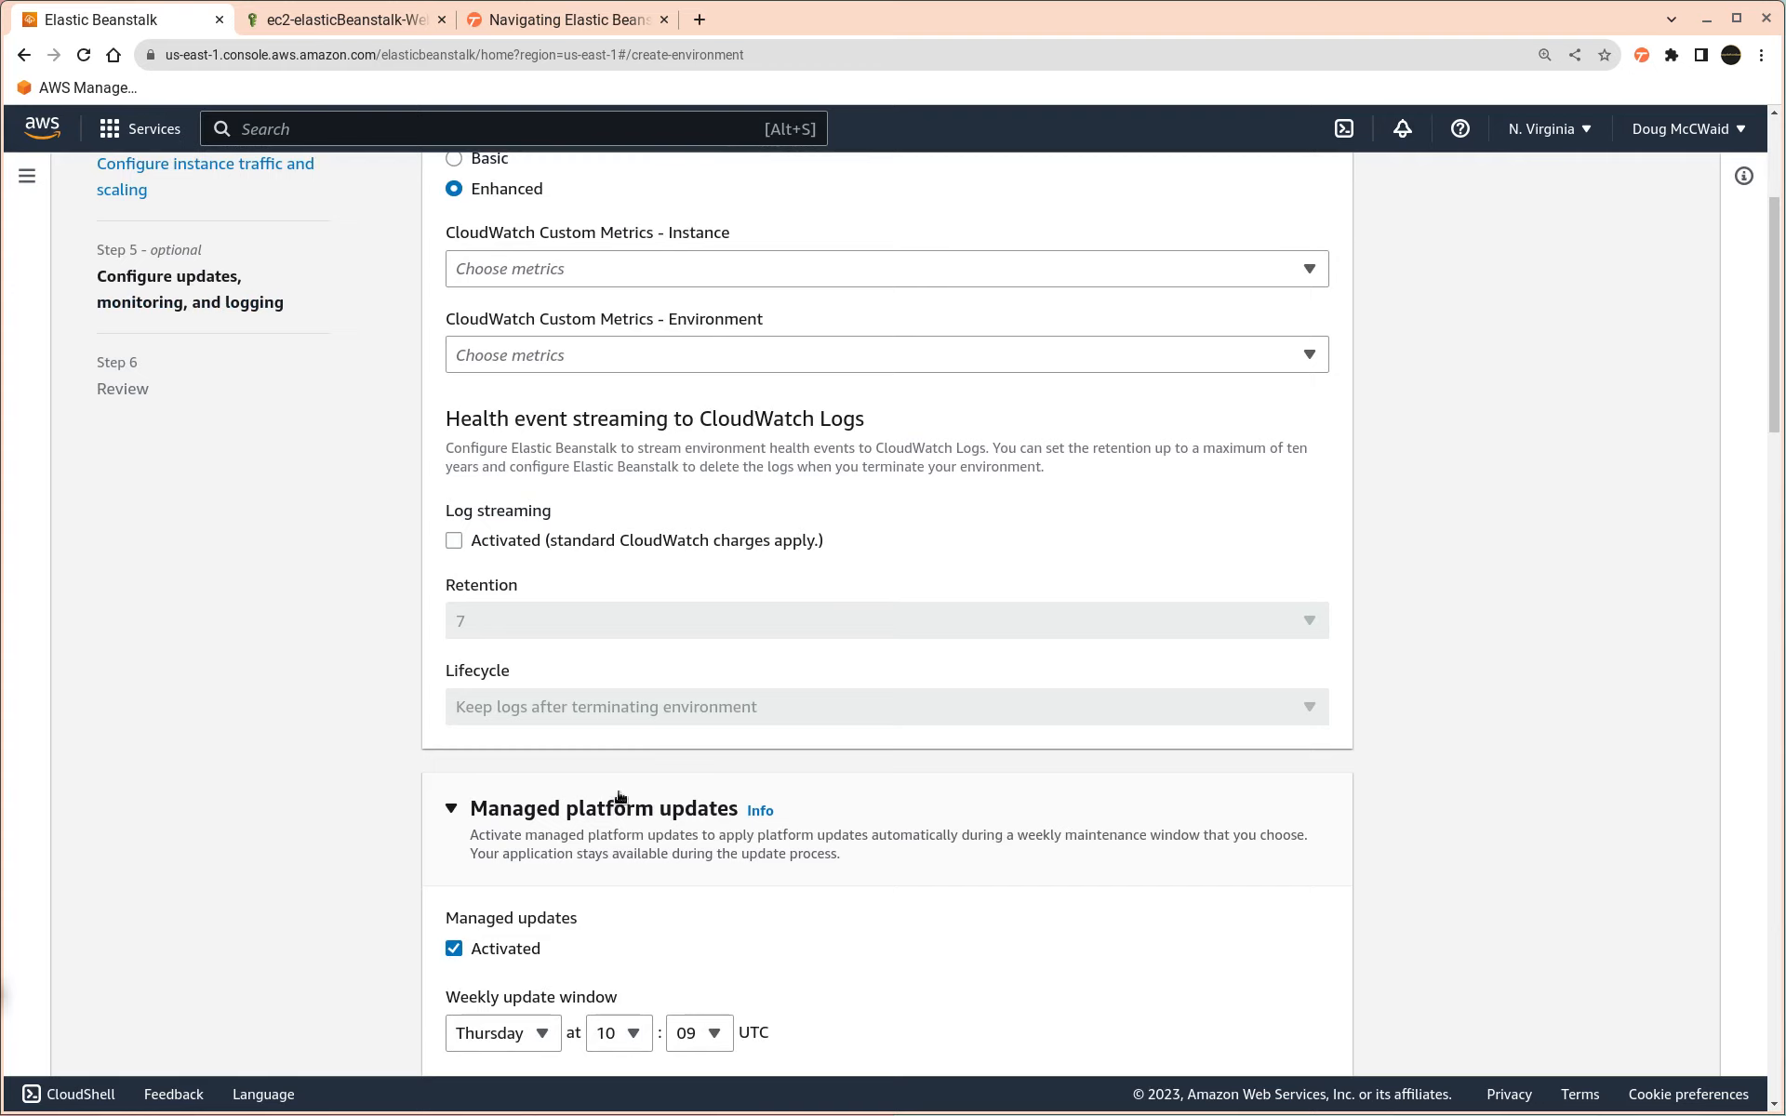
scroll(617, 797, "down", 1)
scroll(612, 651, "up", 3)
left_click(490, 379)
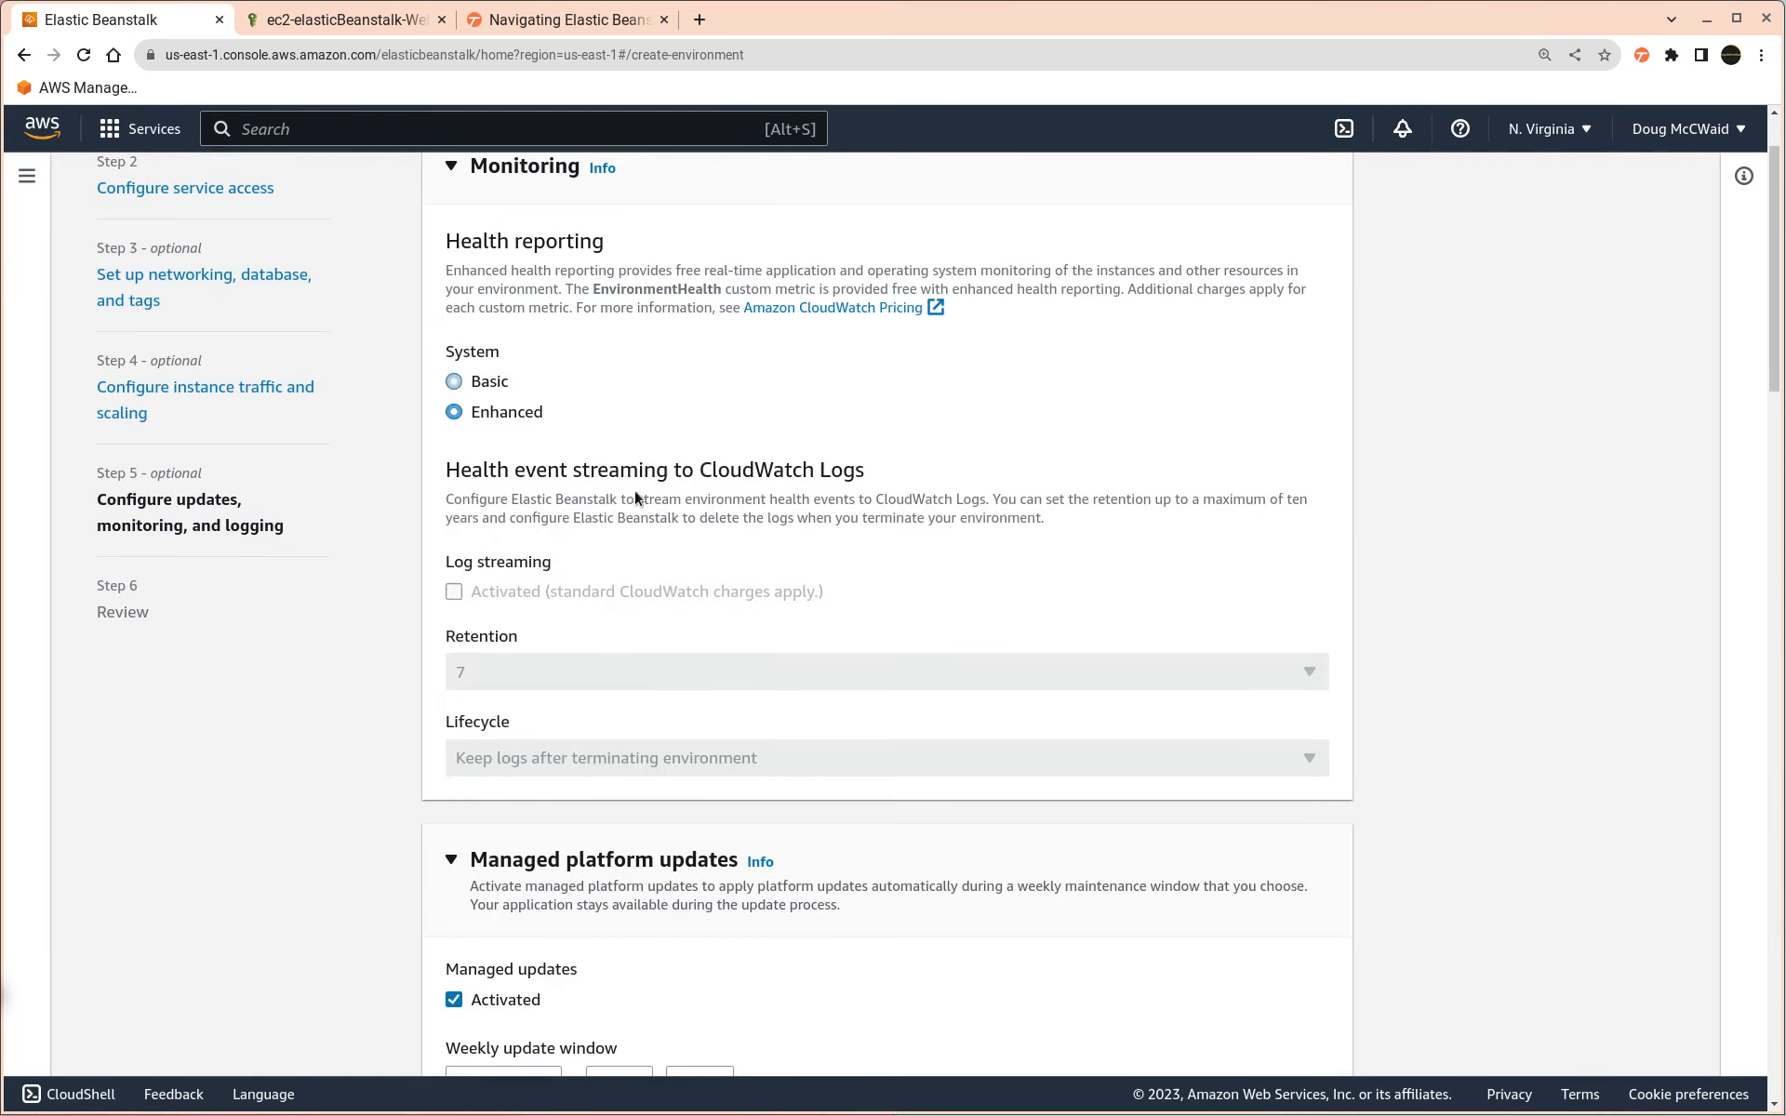
- Deactivate managed platform updates for the environment
scroll(506, 309, "down", 2)
scroll(758, 565, "down", 2)
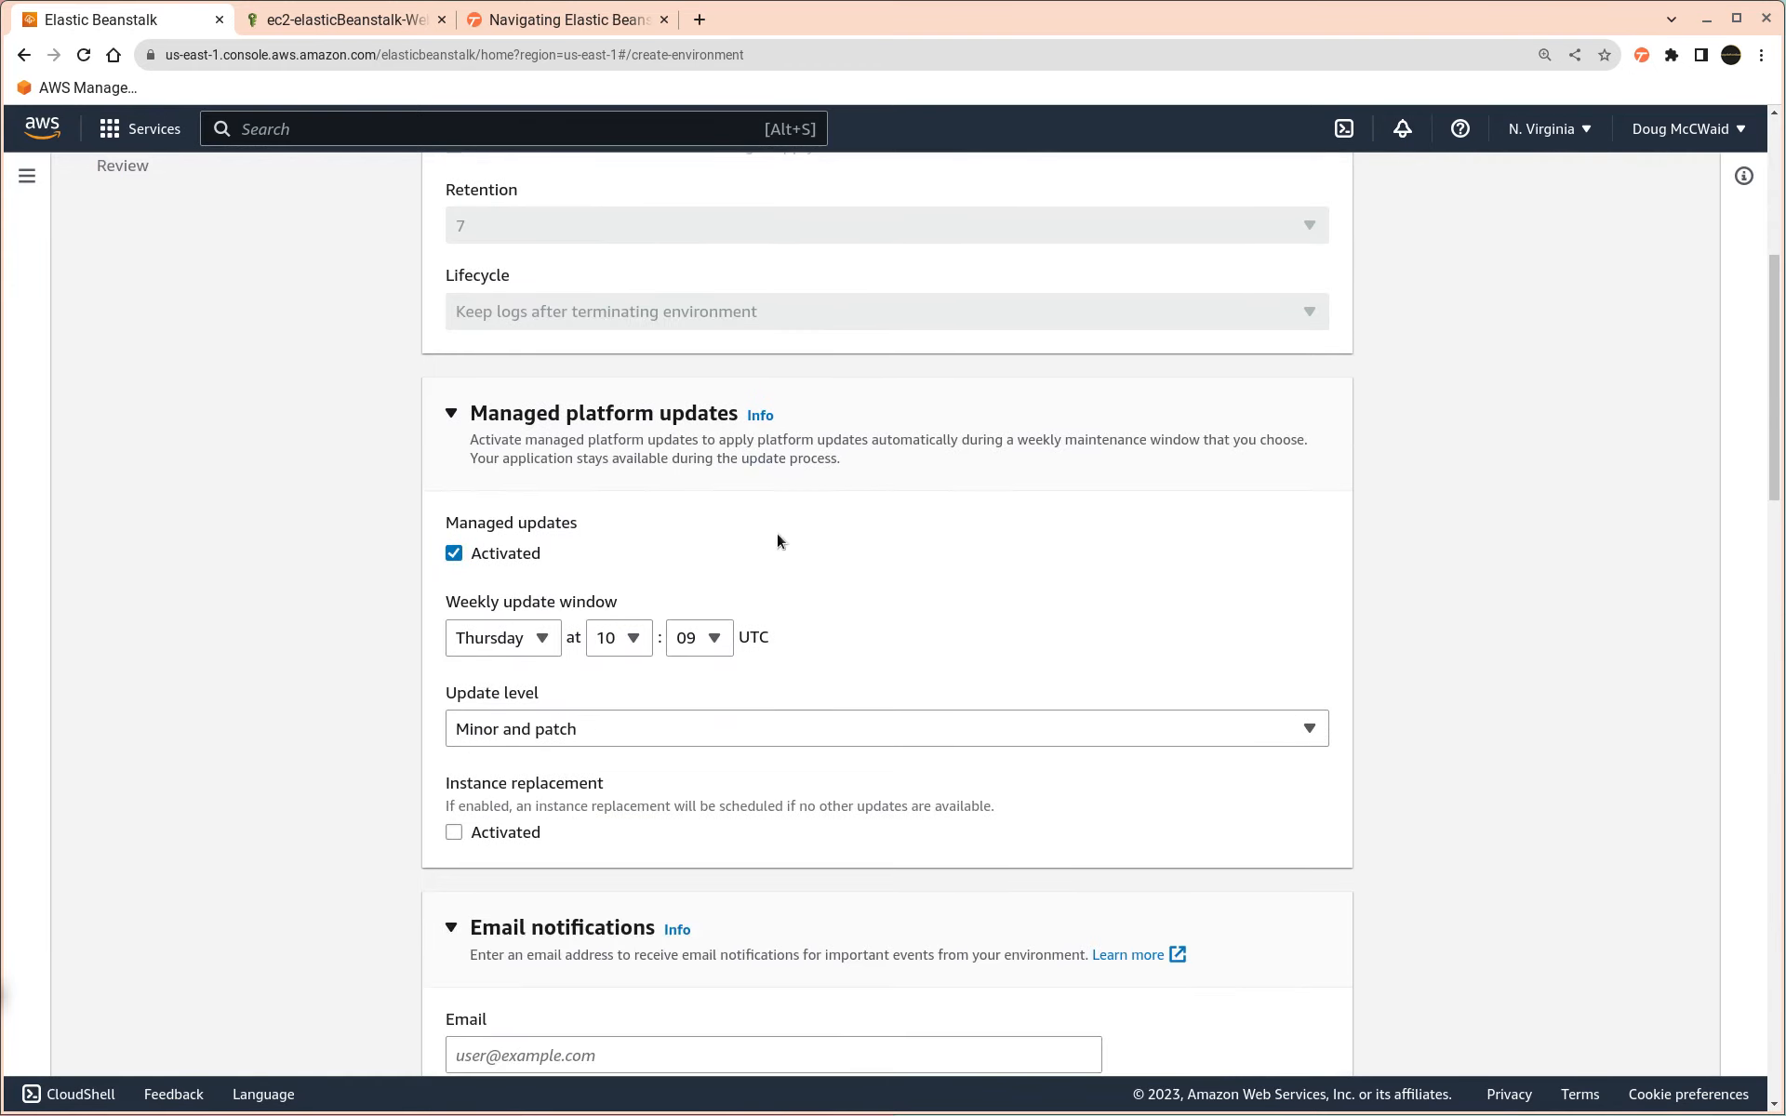
left_click(460, 559)
- Check the email notifications setting without entering an address
scroll(611, 626, "down", 5)
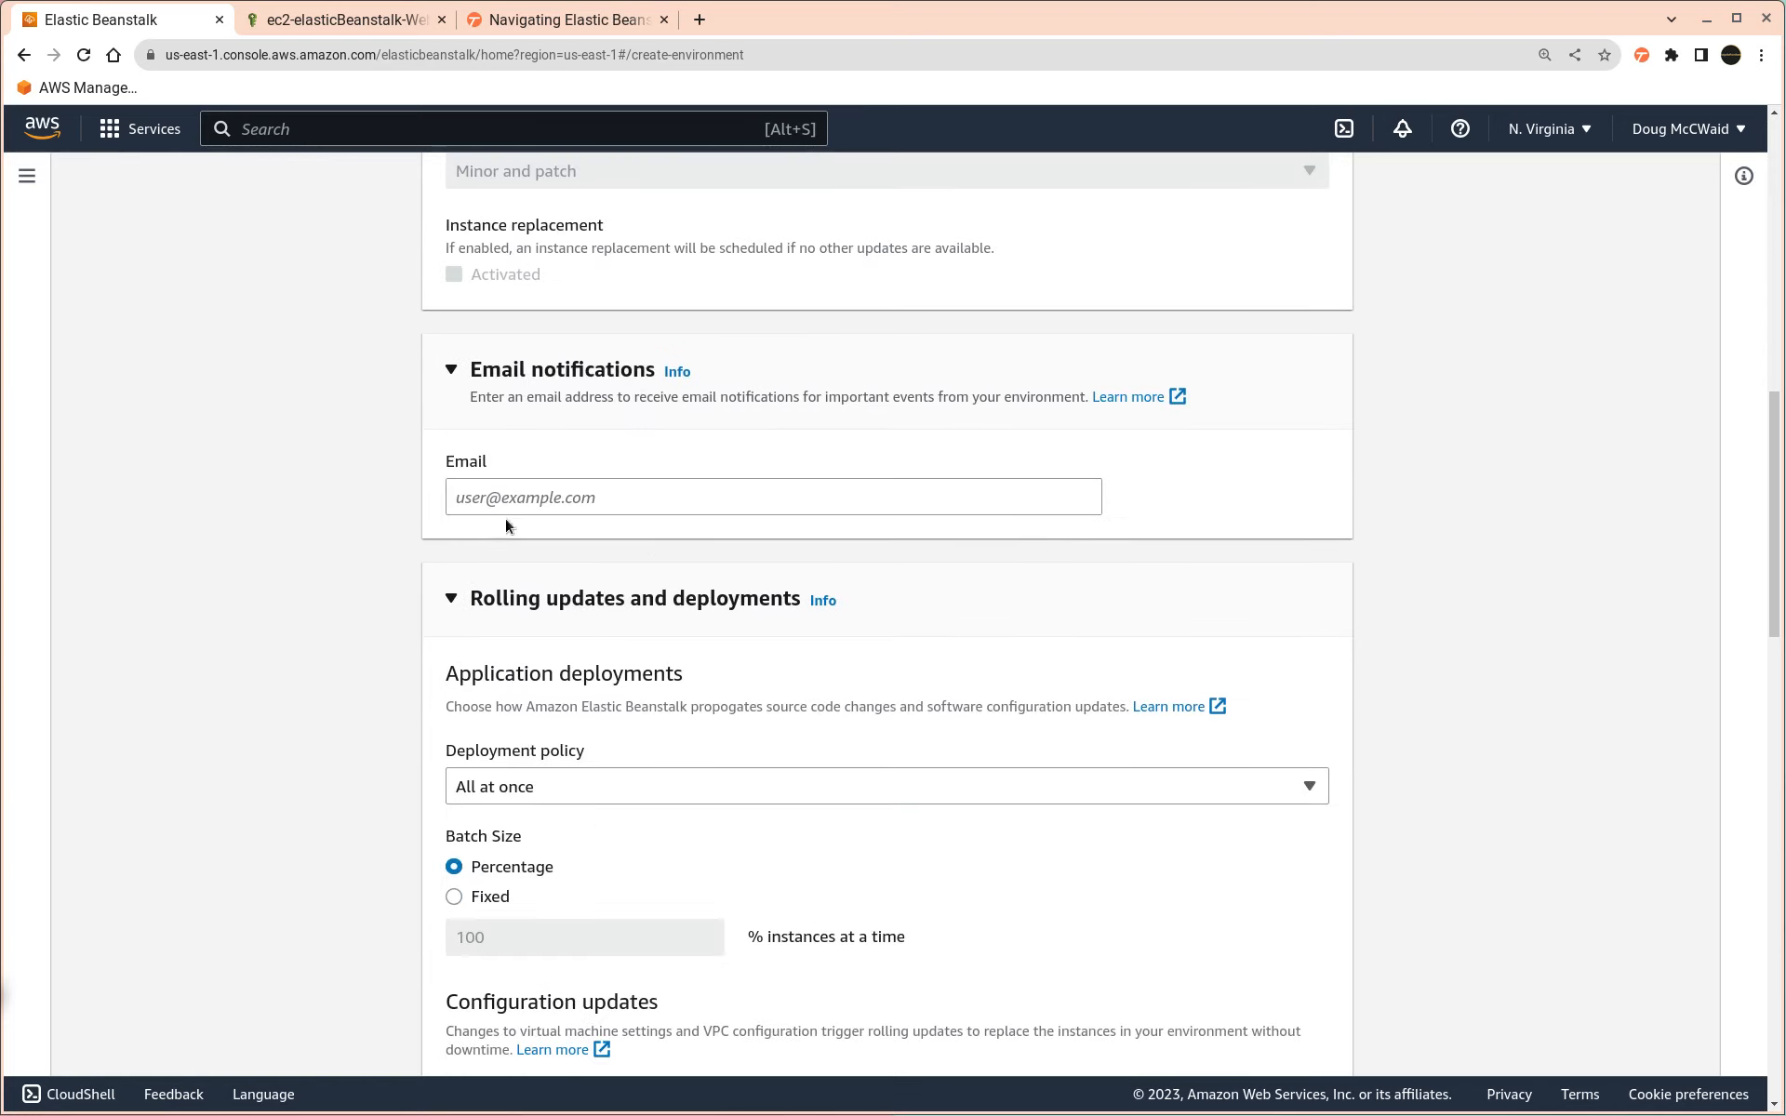
left_click(576, 507)
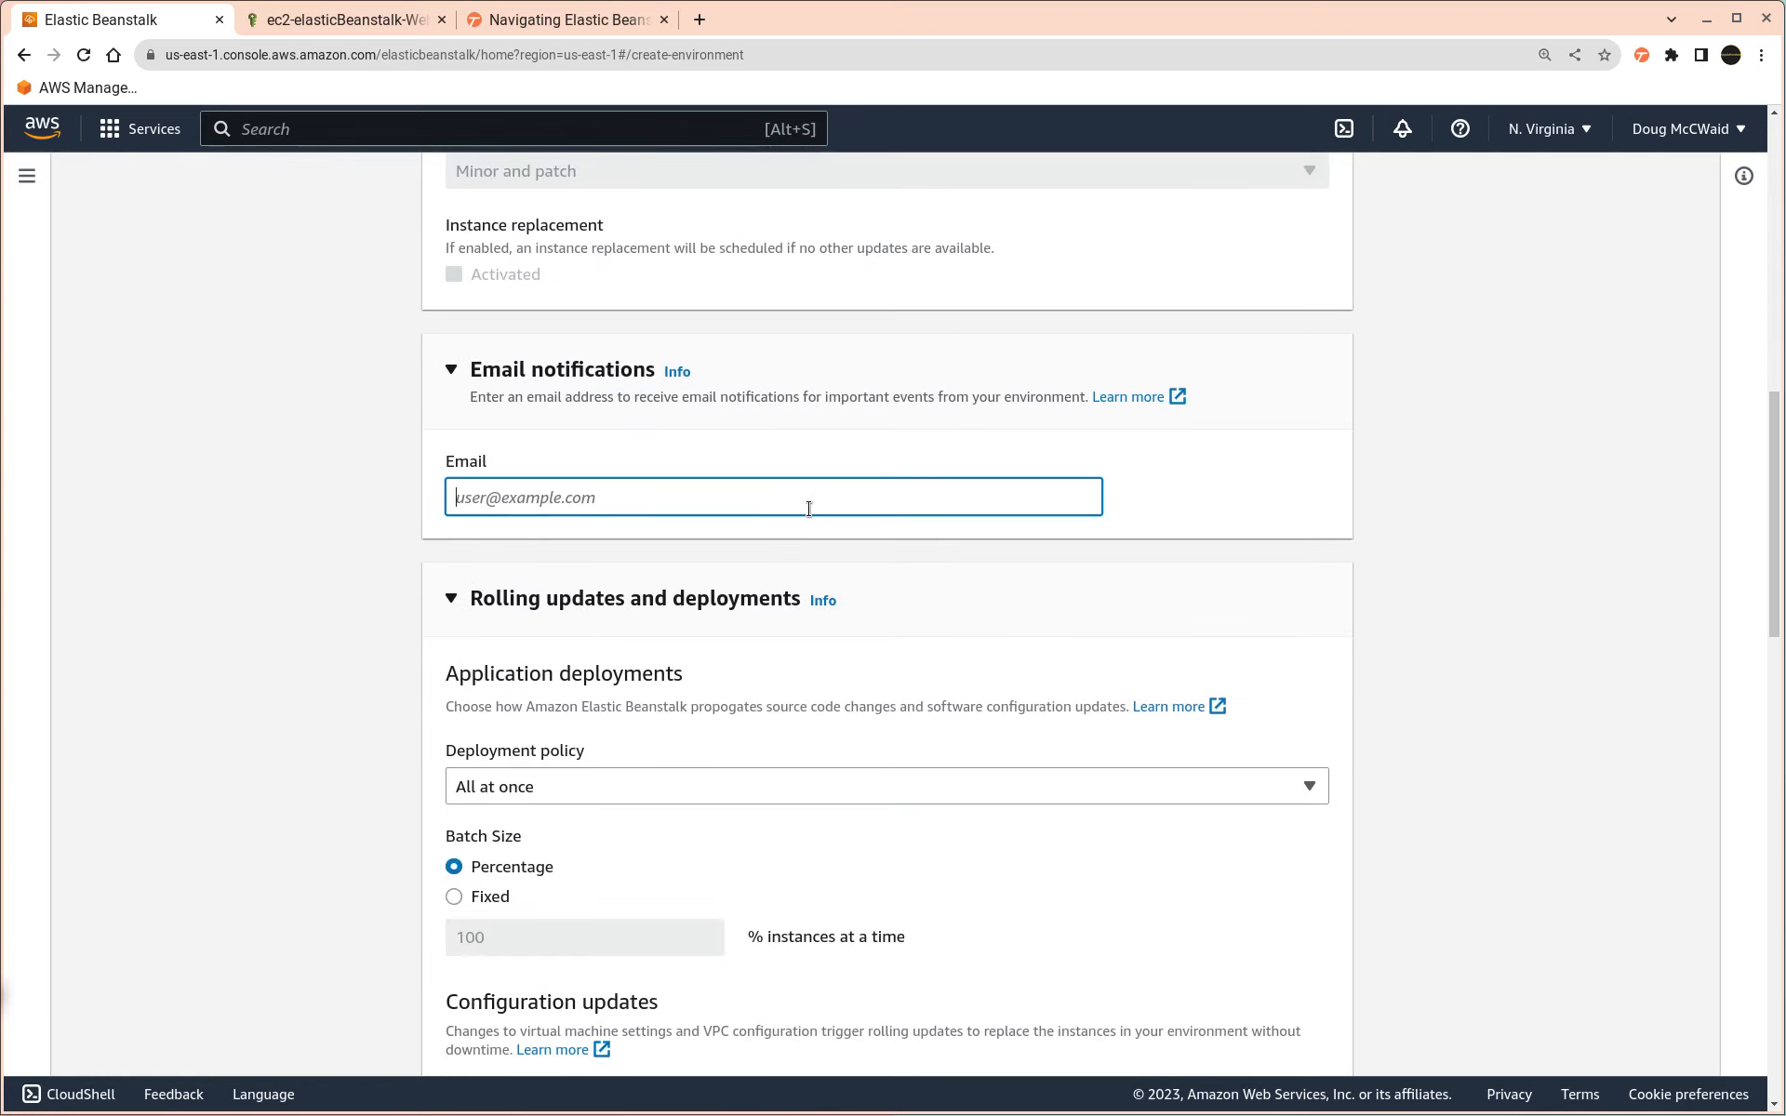
left_click(1136, 498)
left_click(749, 507)
left_click(1128, 460)
- Keep the default rolling deployment and platform software settings, and proceed to the configuration review
scroll(558, 715, "down", 4)
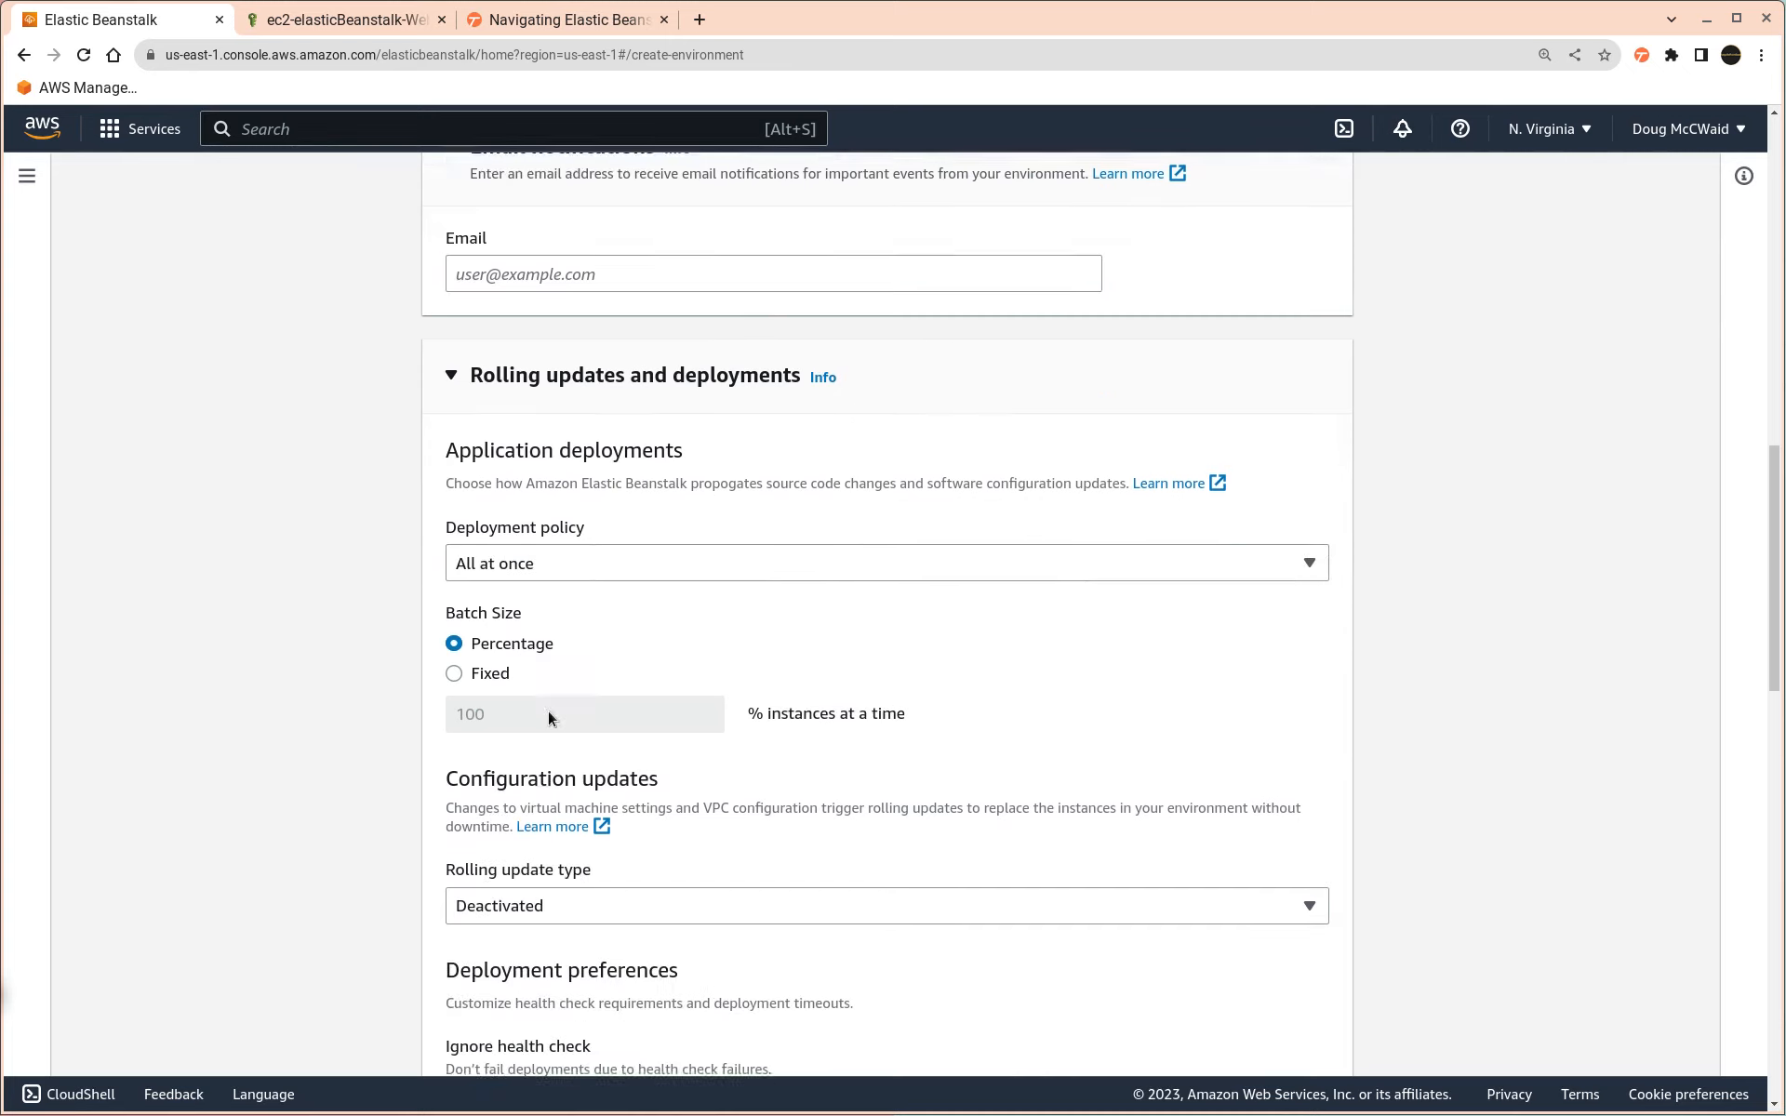
scroll(518, 807, "down", 8)
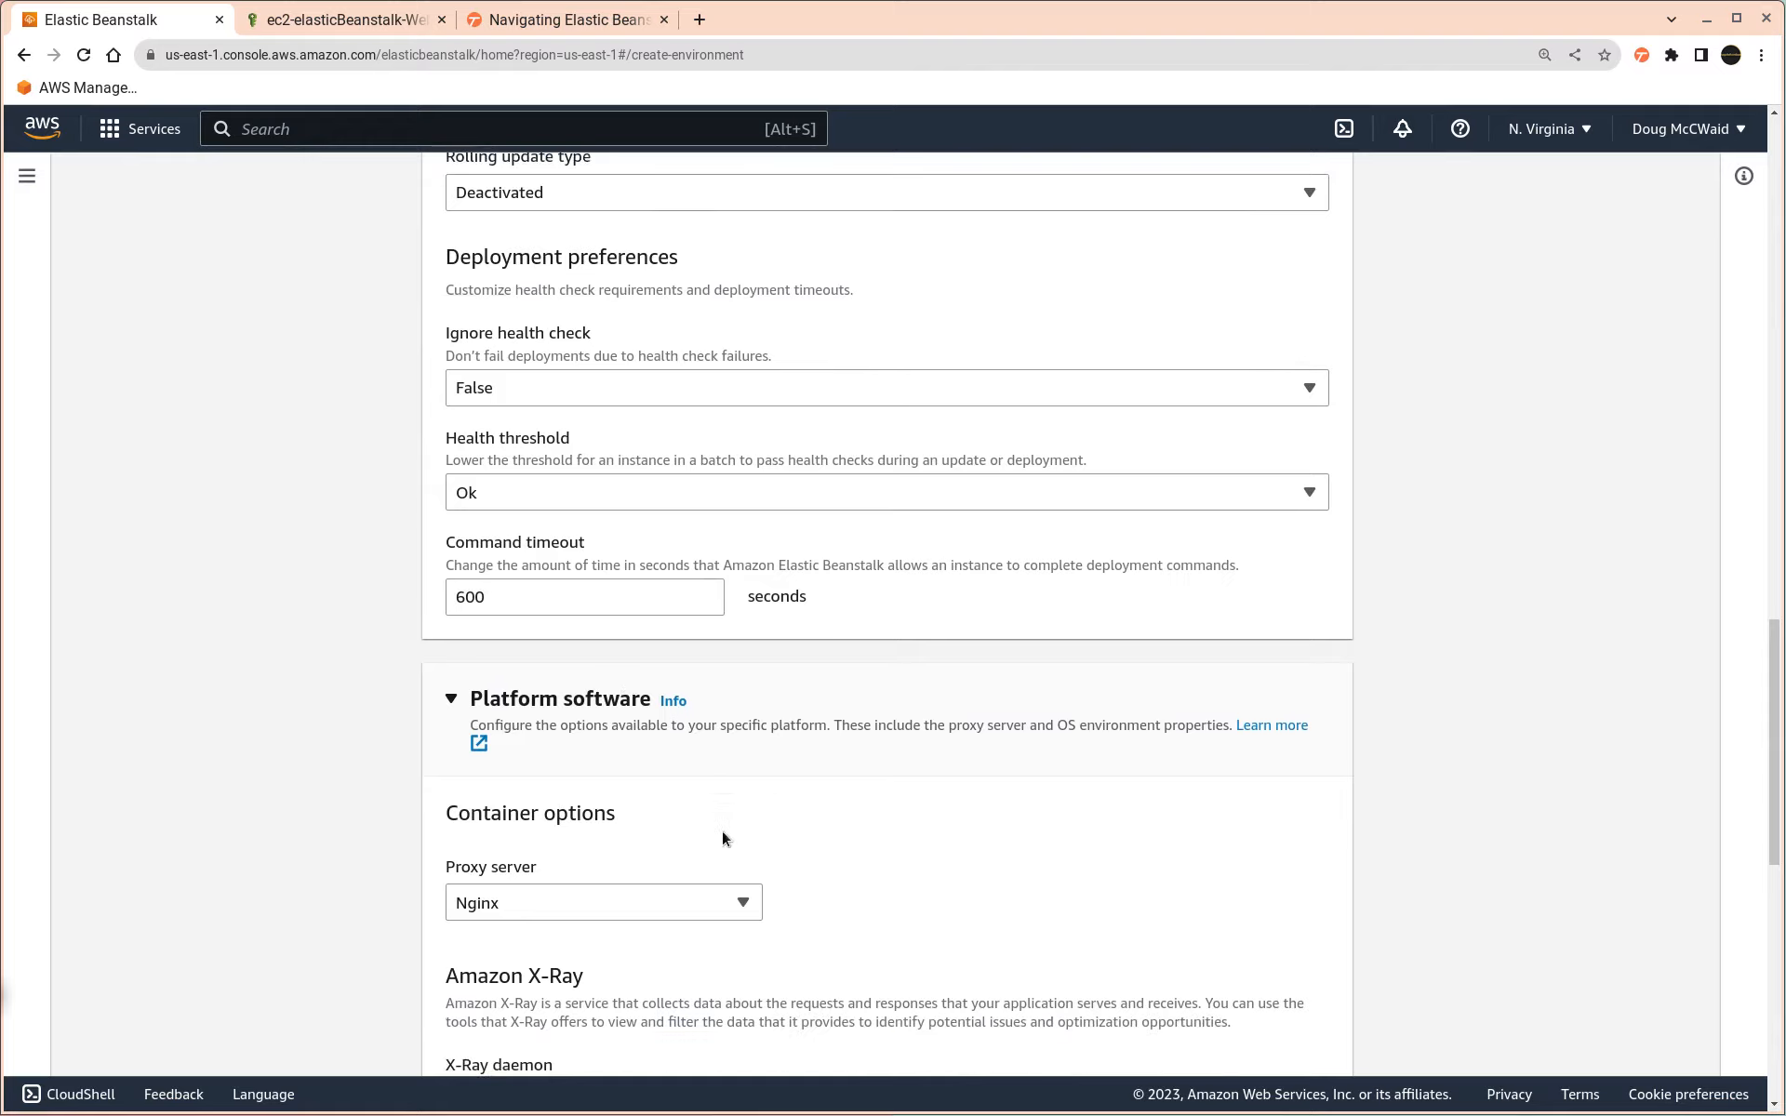
scroll(694, 667, "down", 1)
scroll(605, 773, "up", 1)
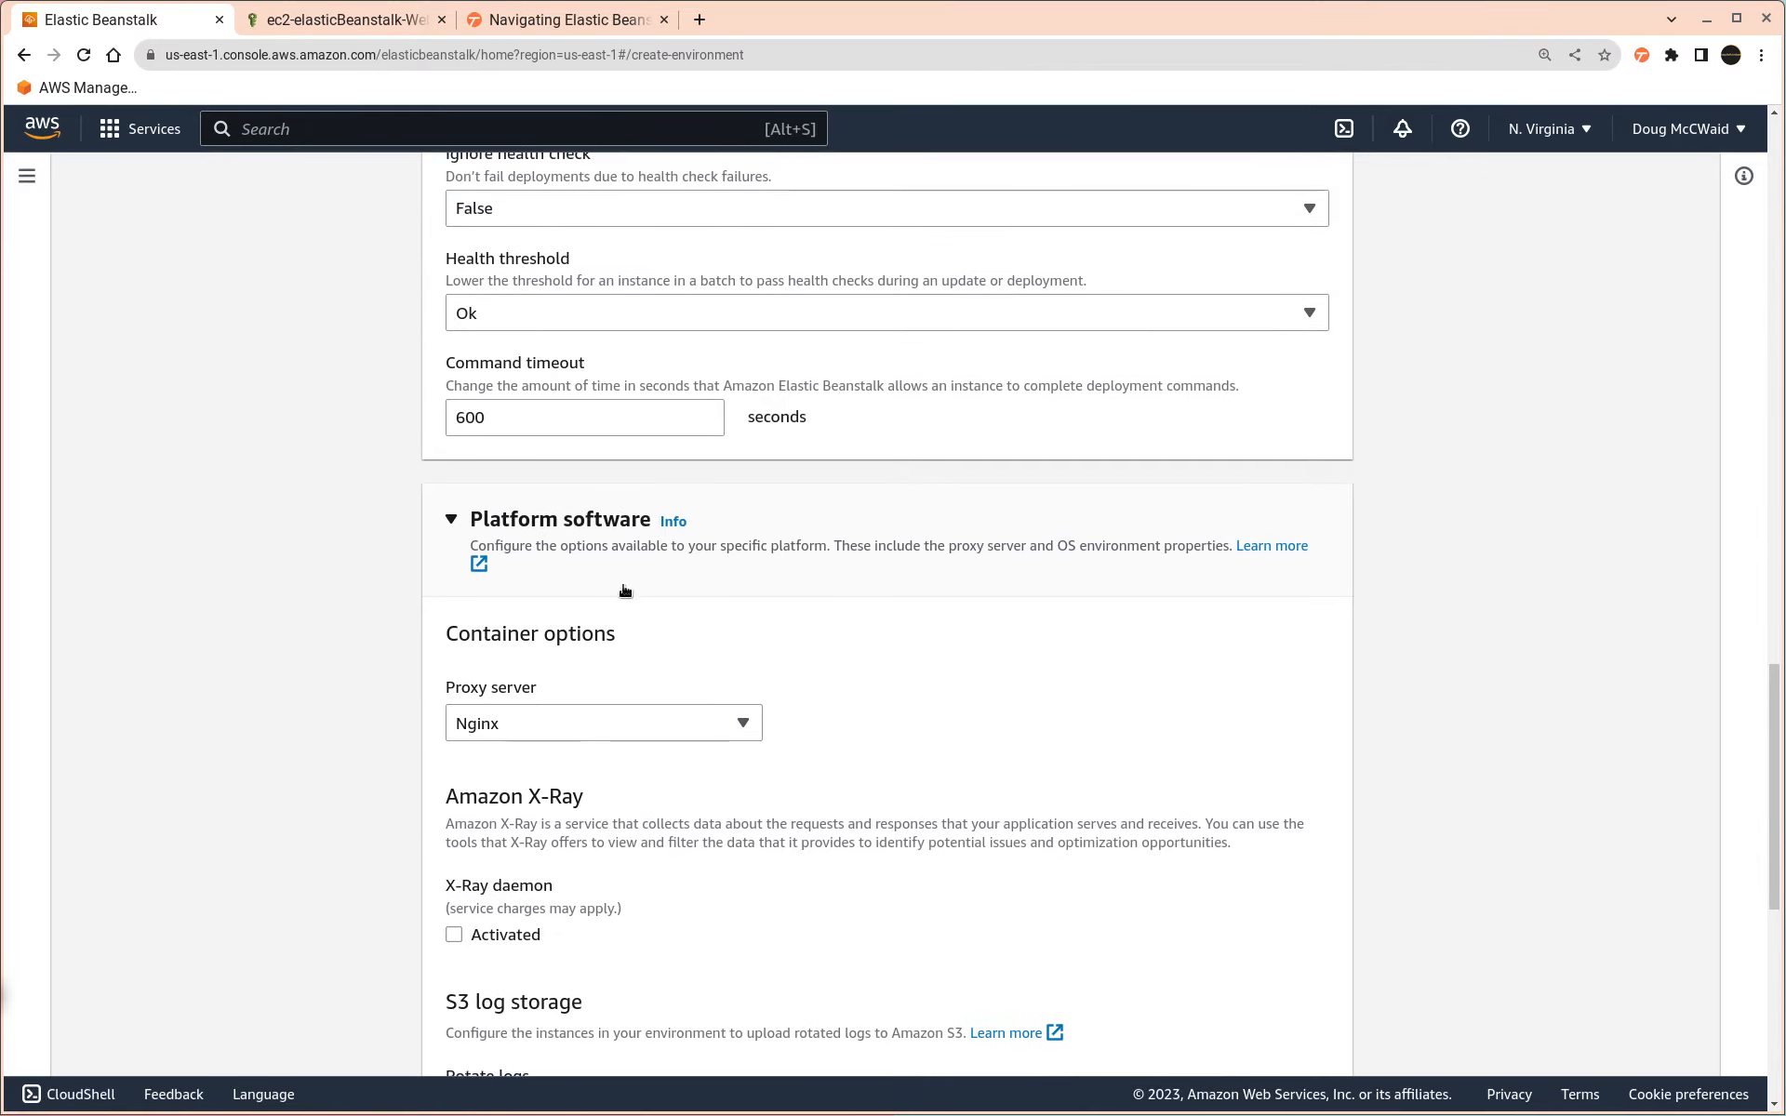
scroll(567, 522, "down", 2)
scroll(567, 519, "down", 6)
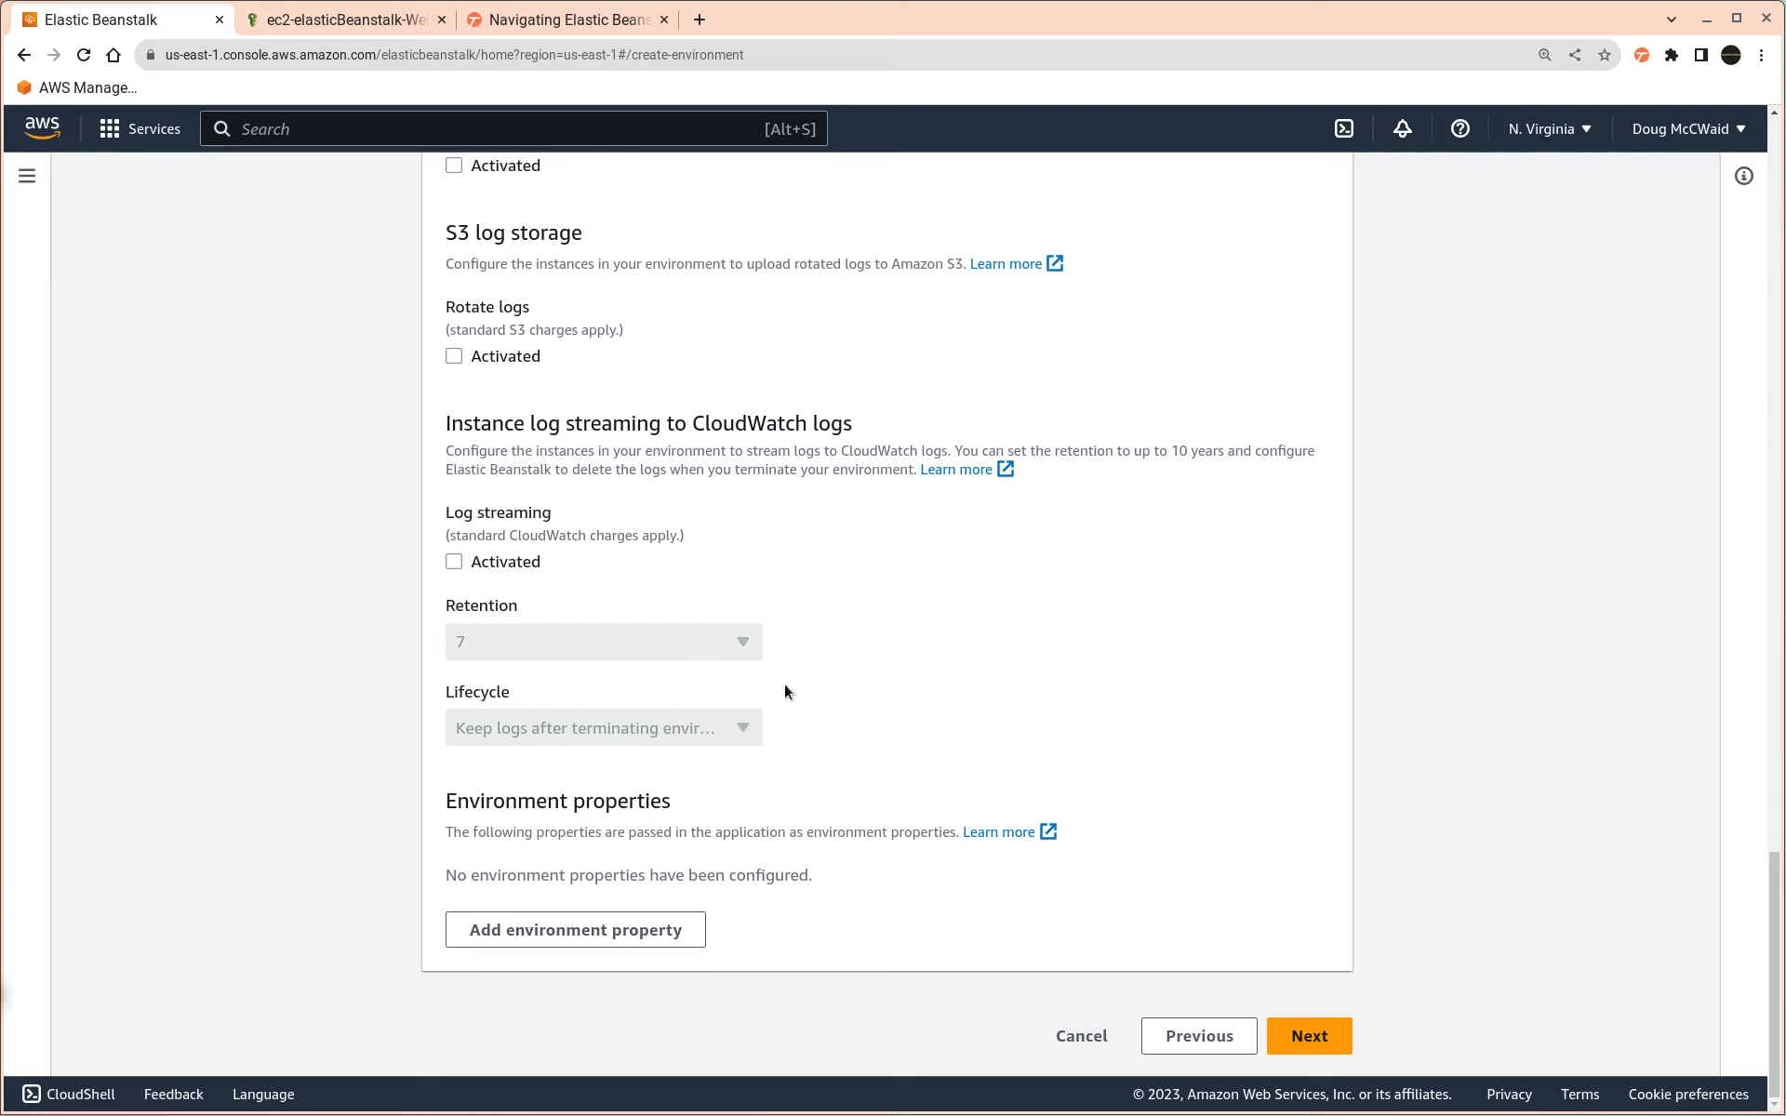
scroll(744, 684, "up", 6)
scroll(705, 679, "down", 6)
left_click(1319, 1052)
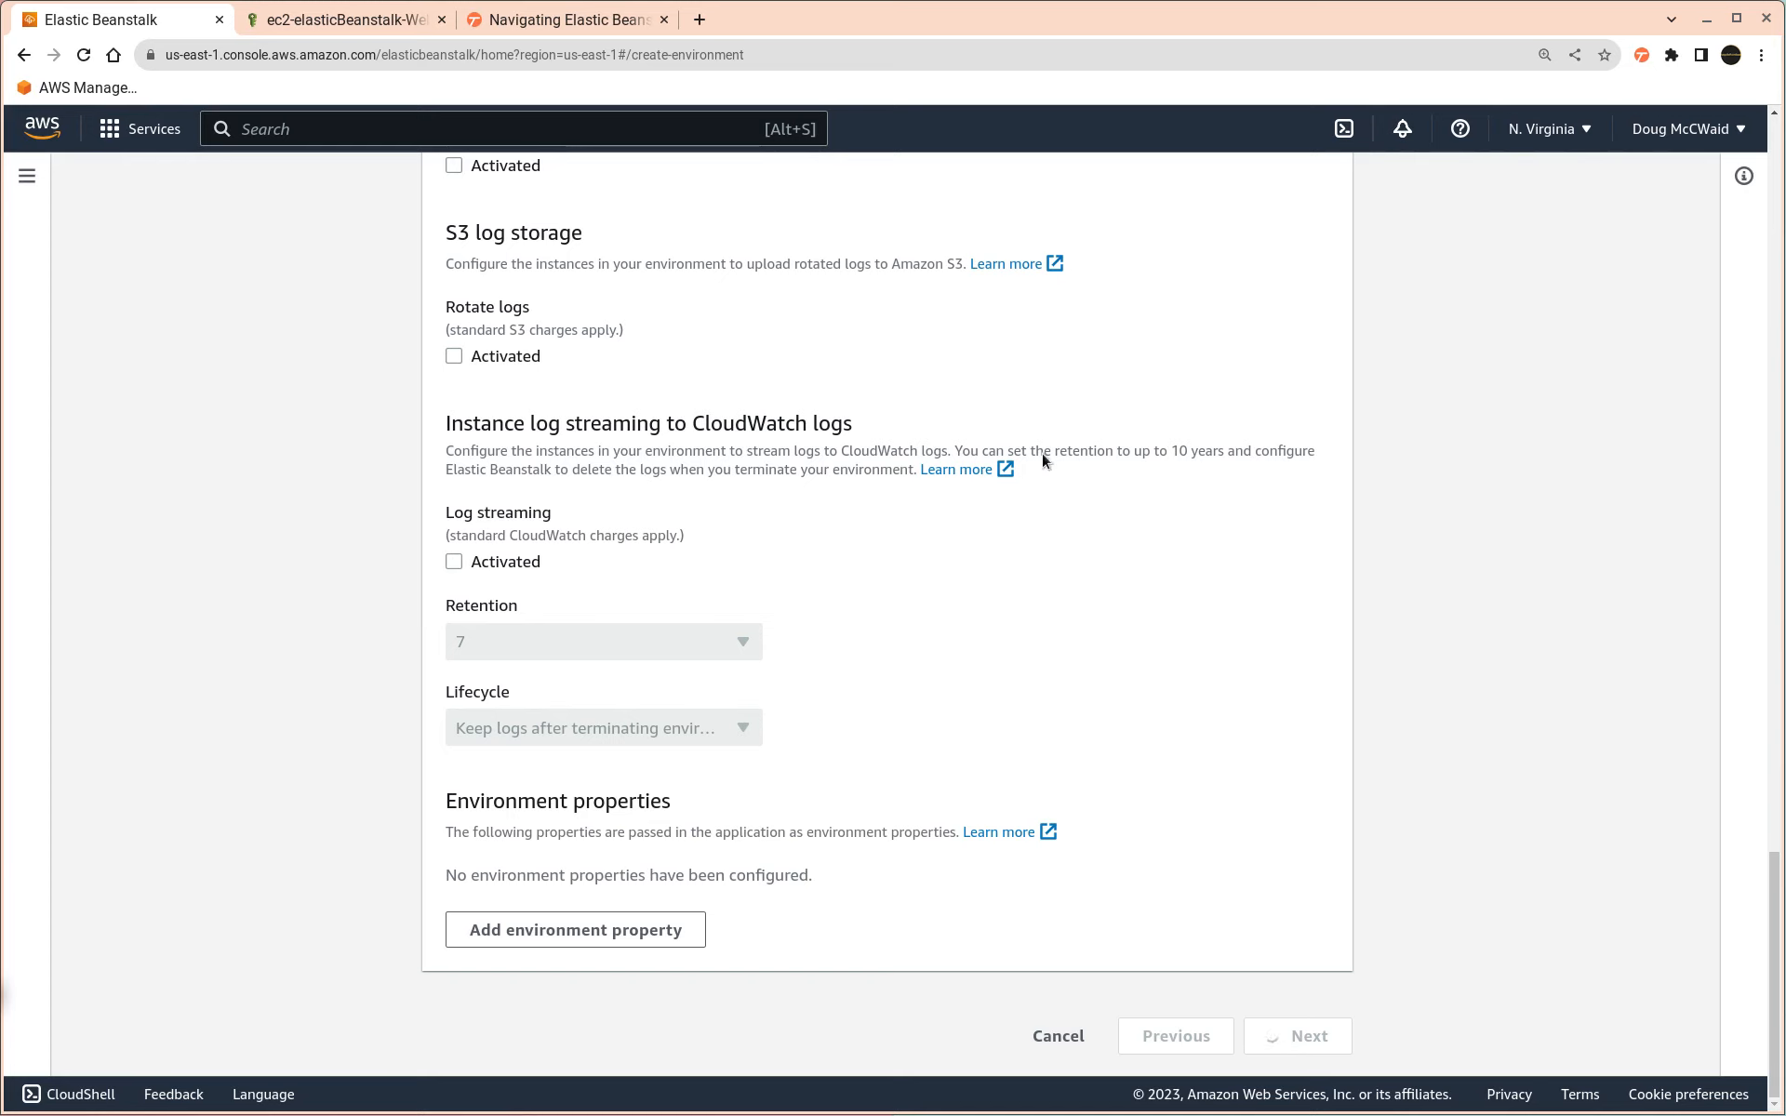
- Review the full configuration summary and submit it to create the environment
scroll(924, 514, "down", 5)
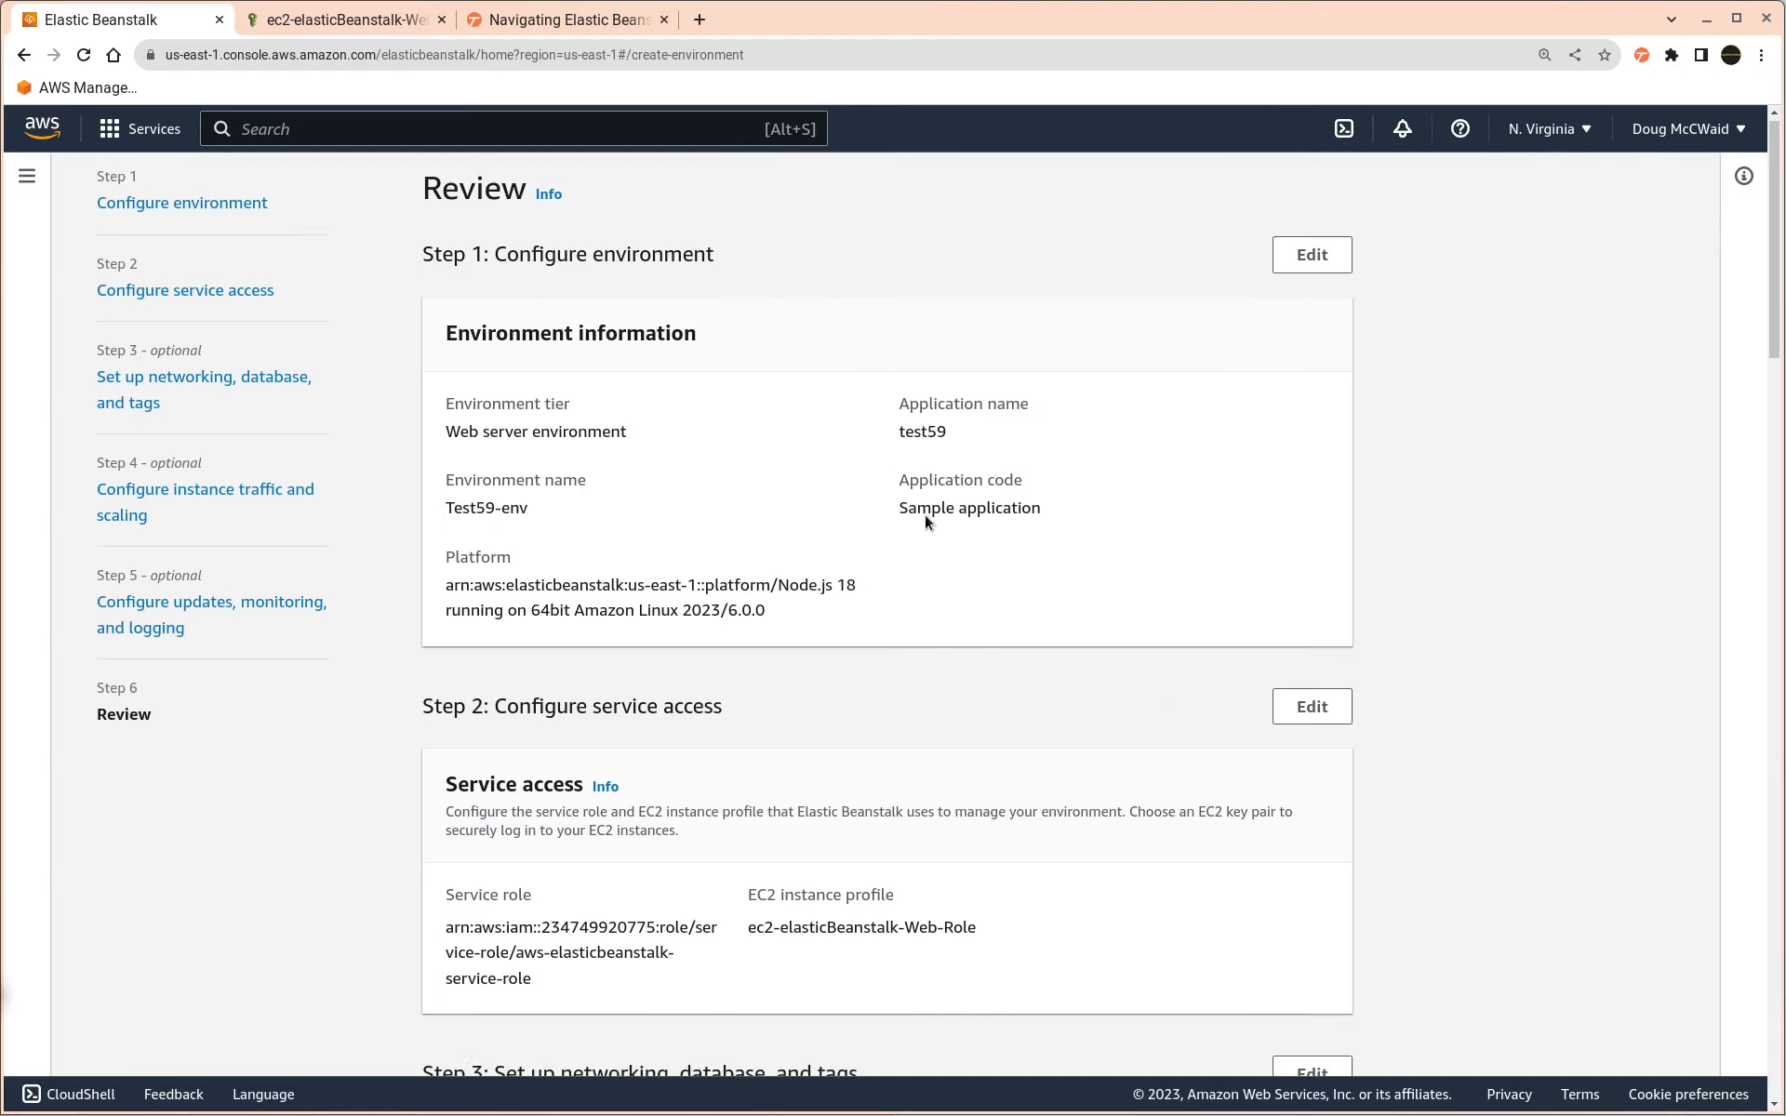
scroll(881, 521, "up", 6)
scroll(762, 399, "down", 15)
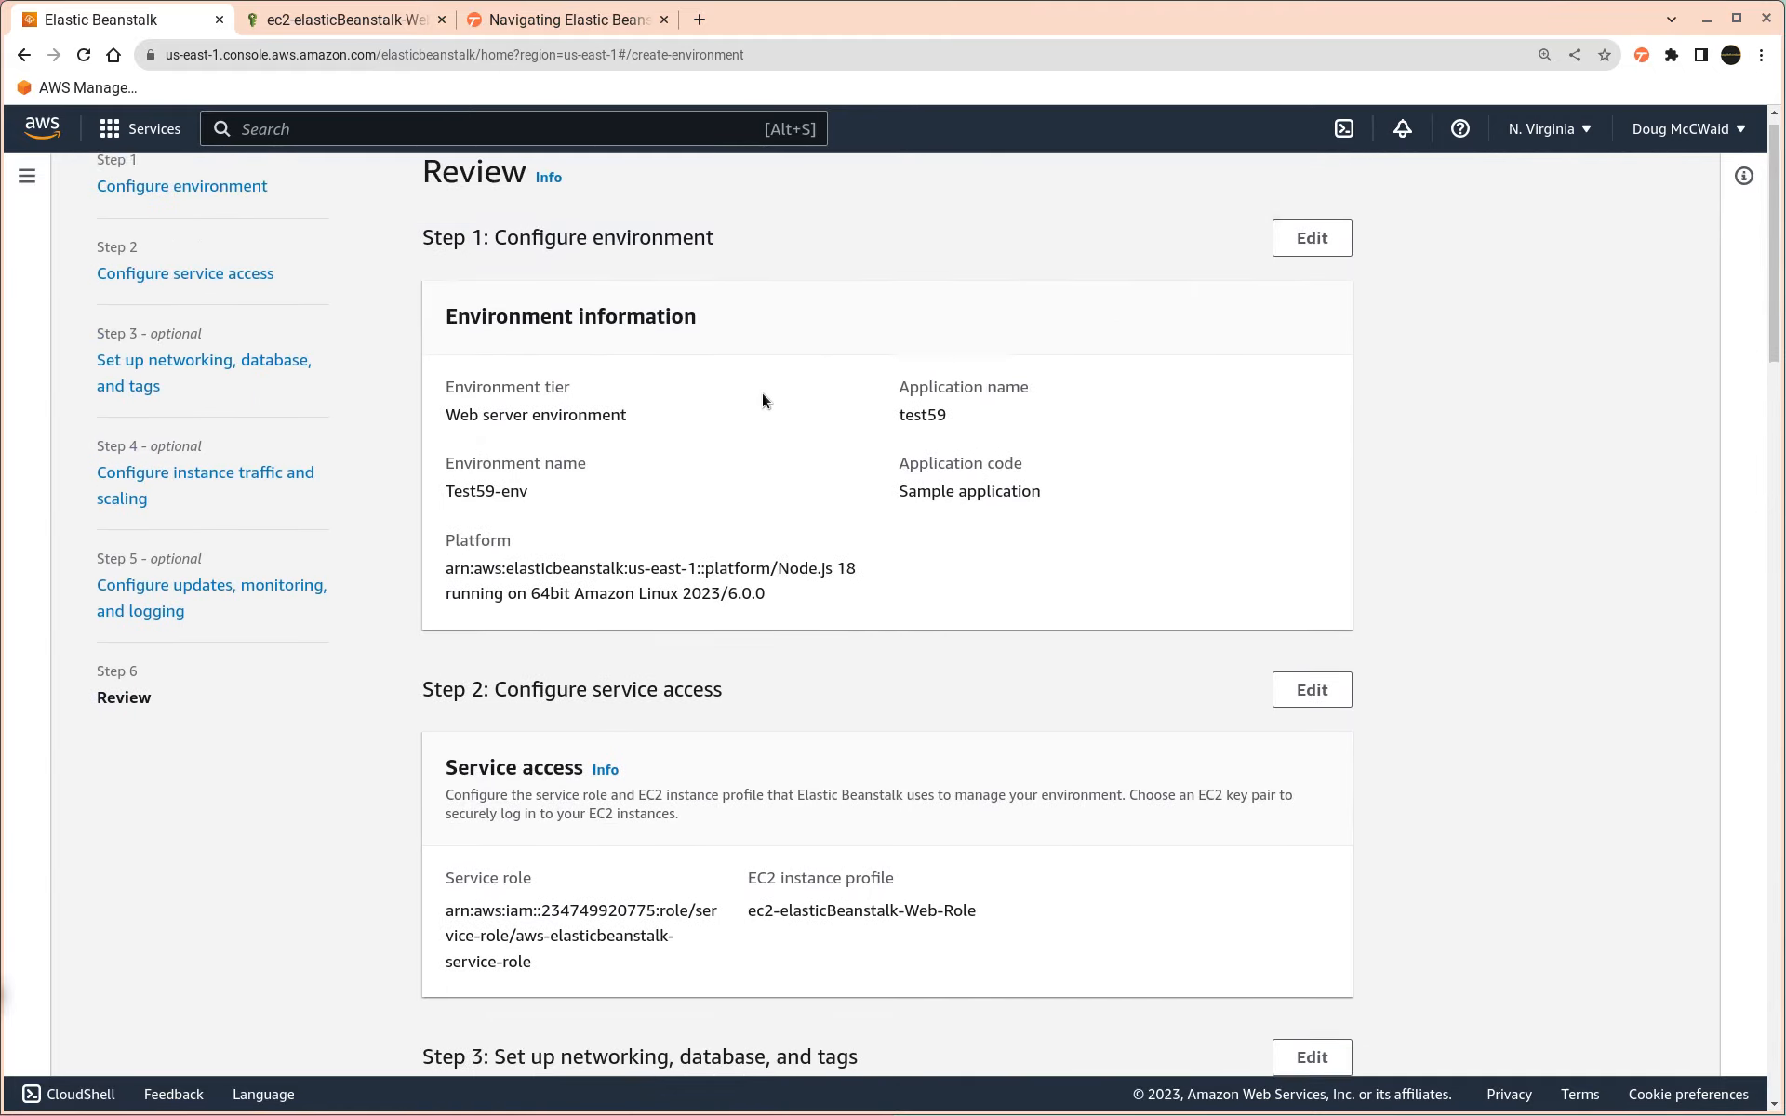
scroll(774, 417, "down", 15)
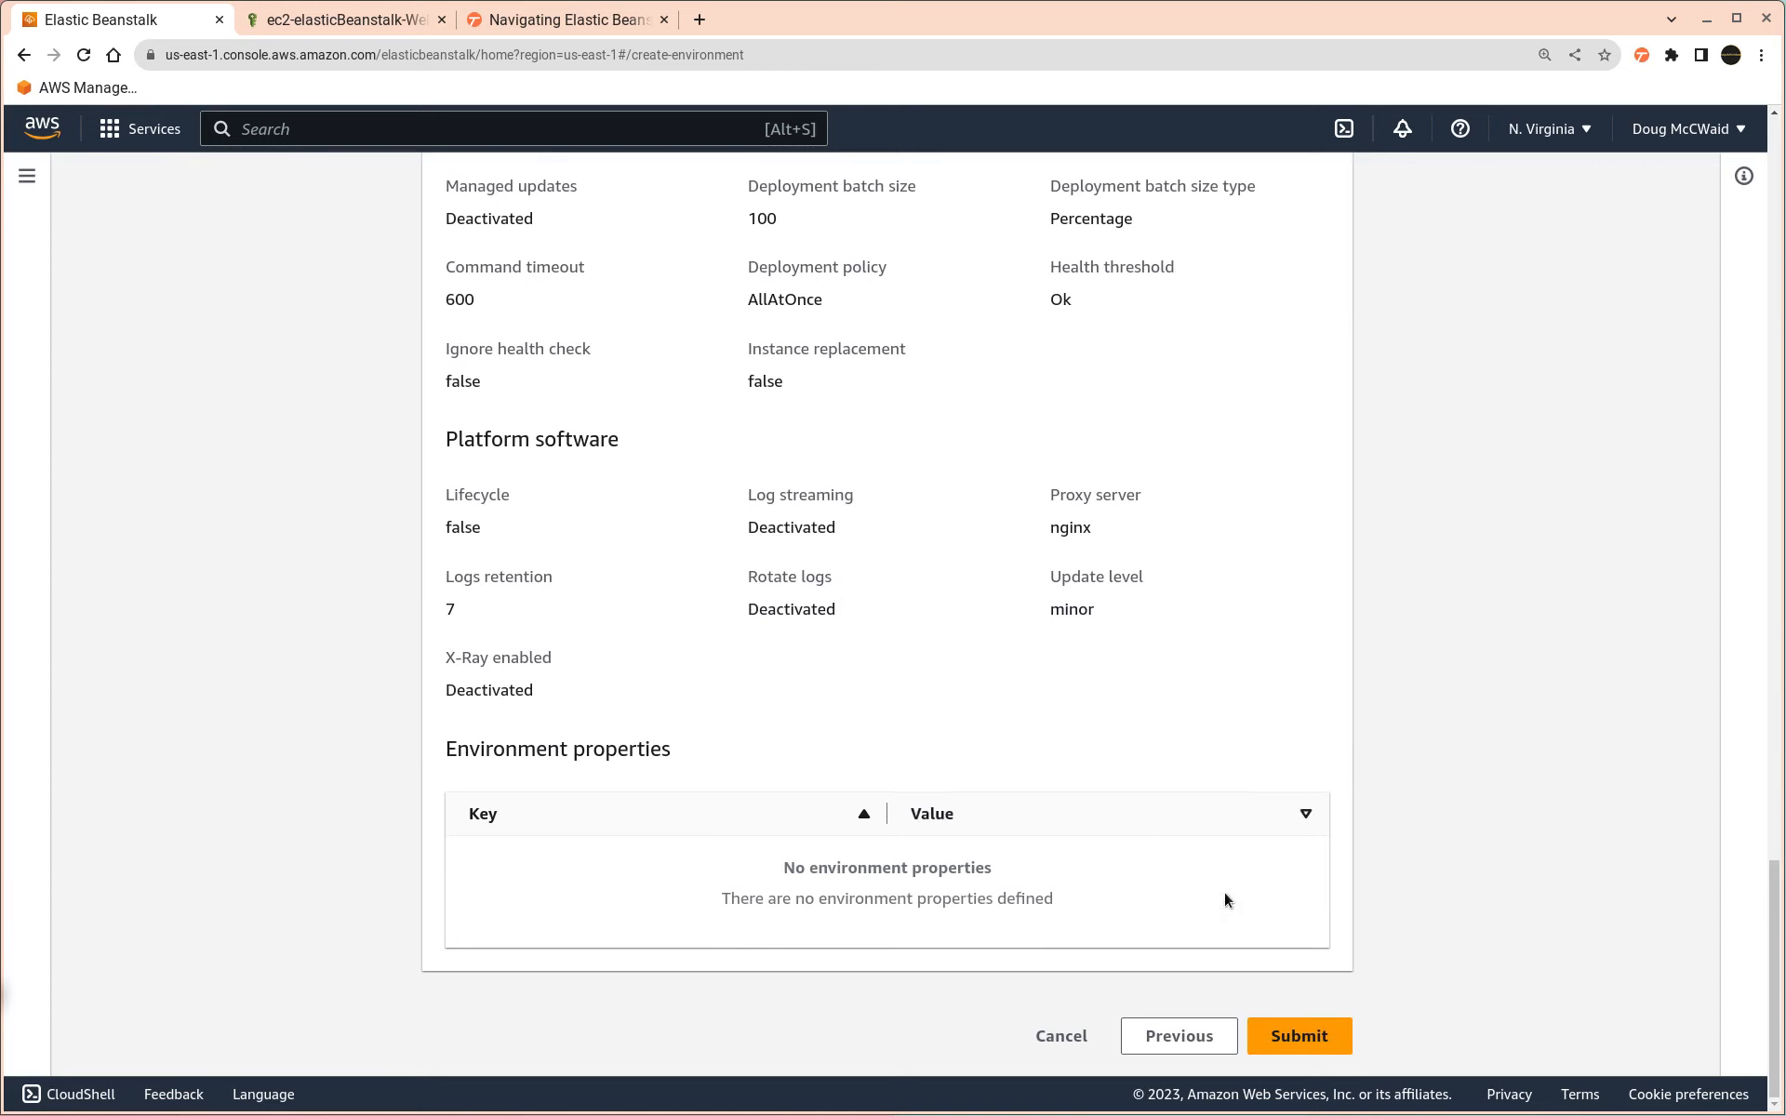
left_click(1268, 1026)
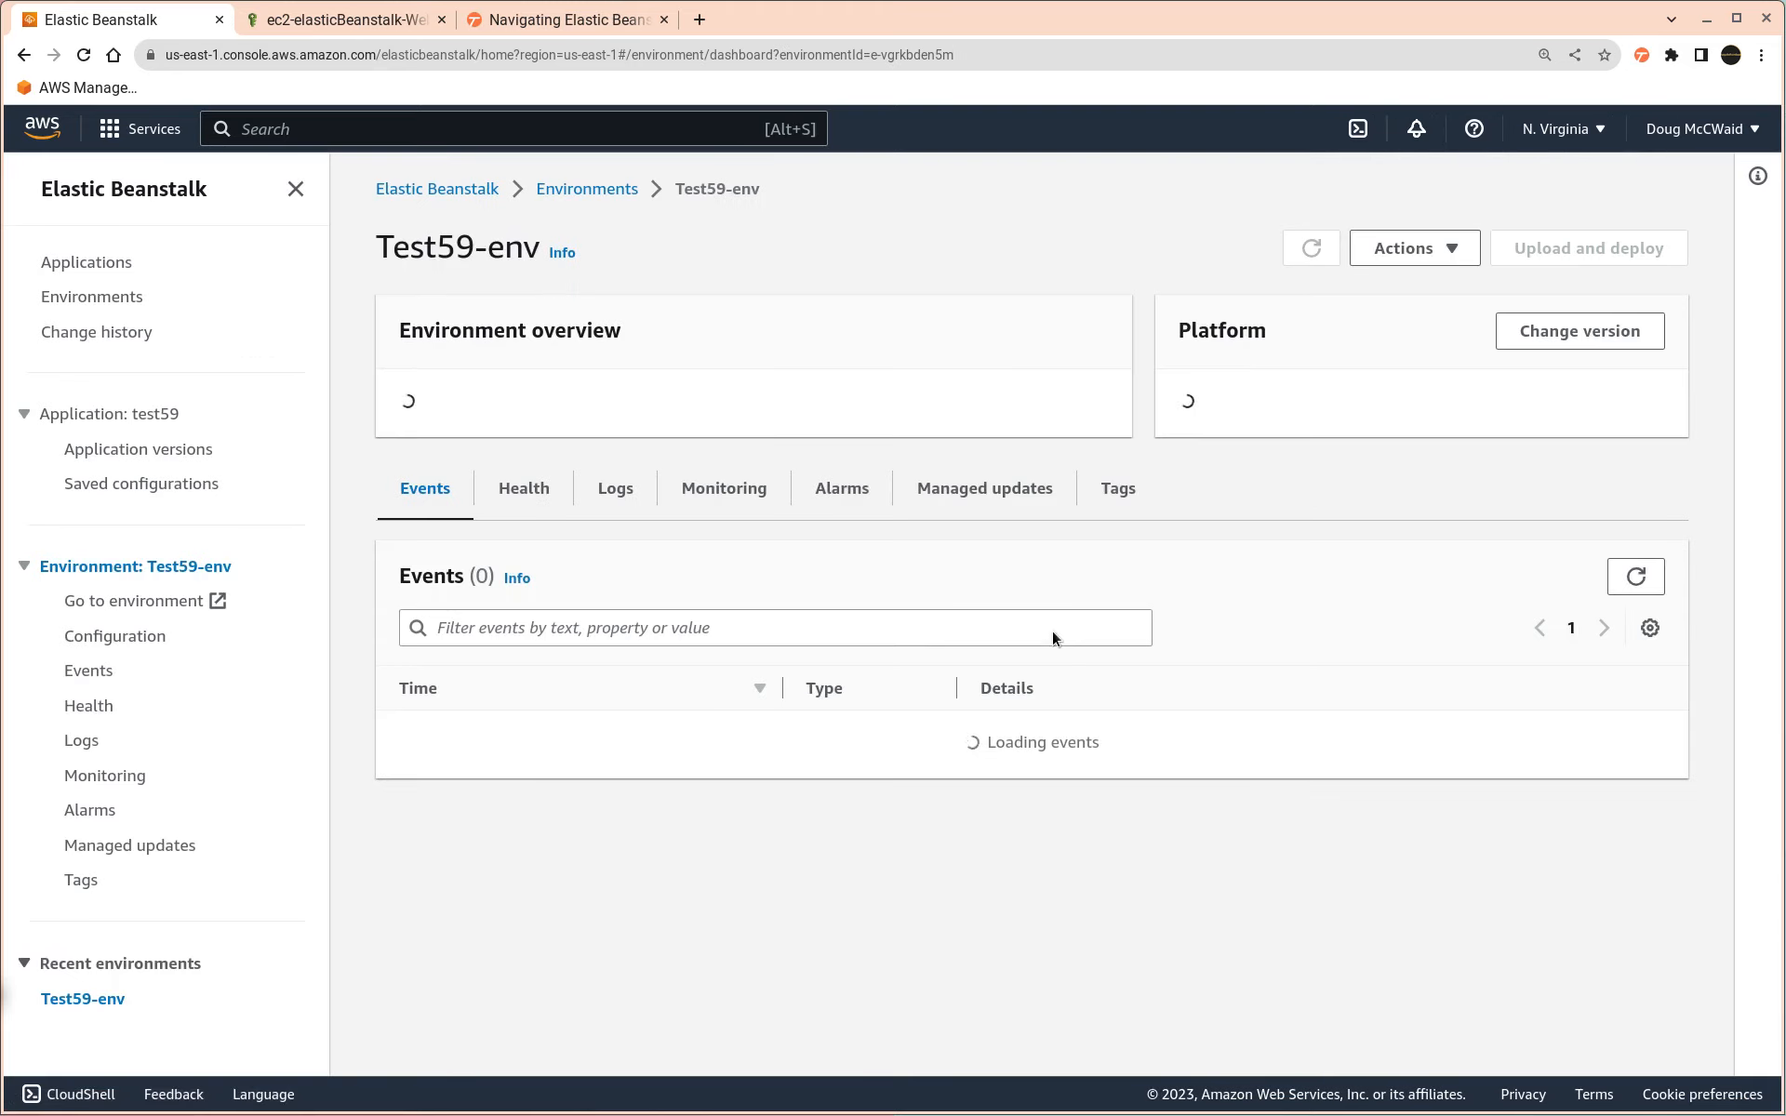
- Read the environment's first launch events, including the S3 storage bucket entry, and dismiss the launch notification
scroll(1154, 627, "down", 1)
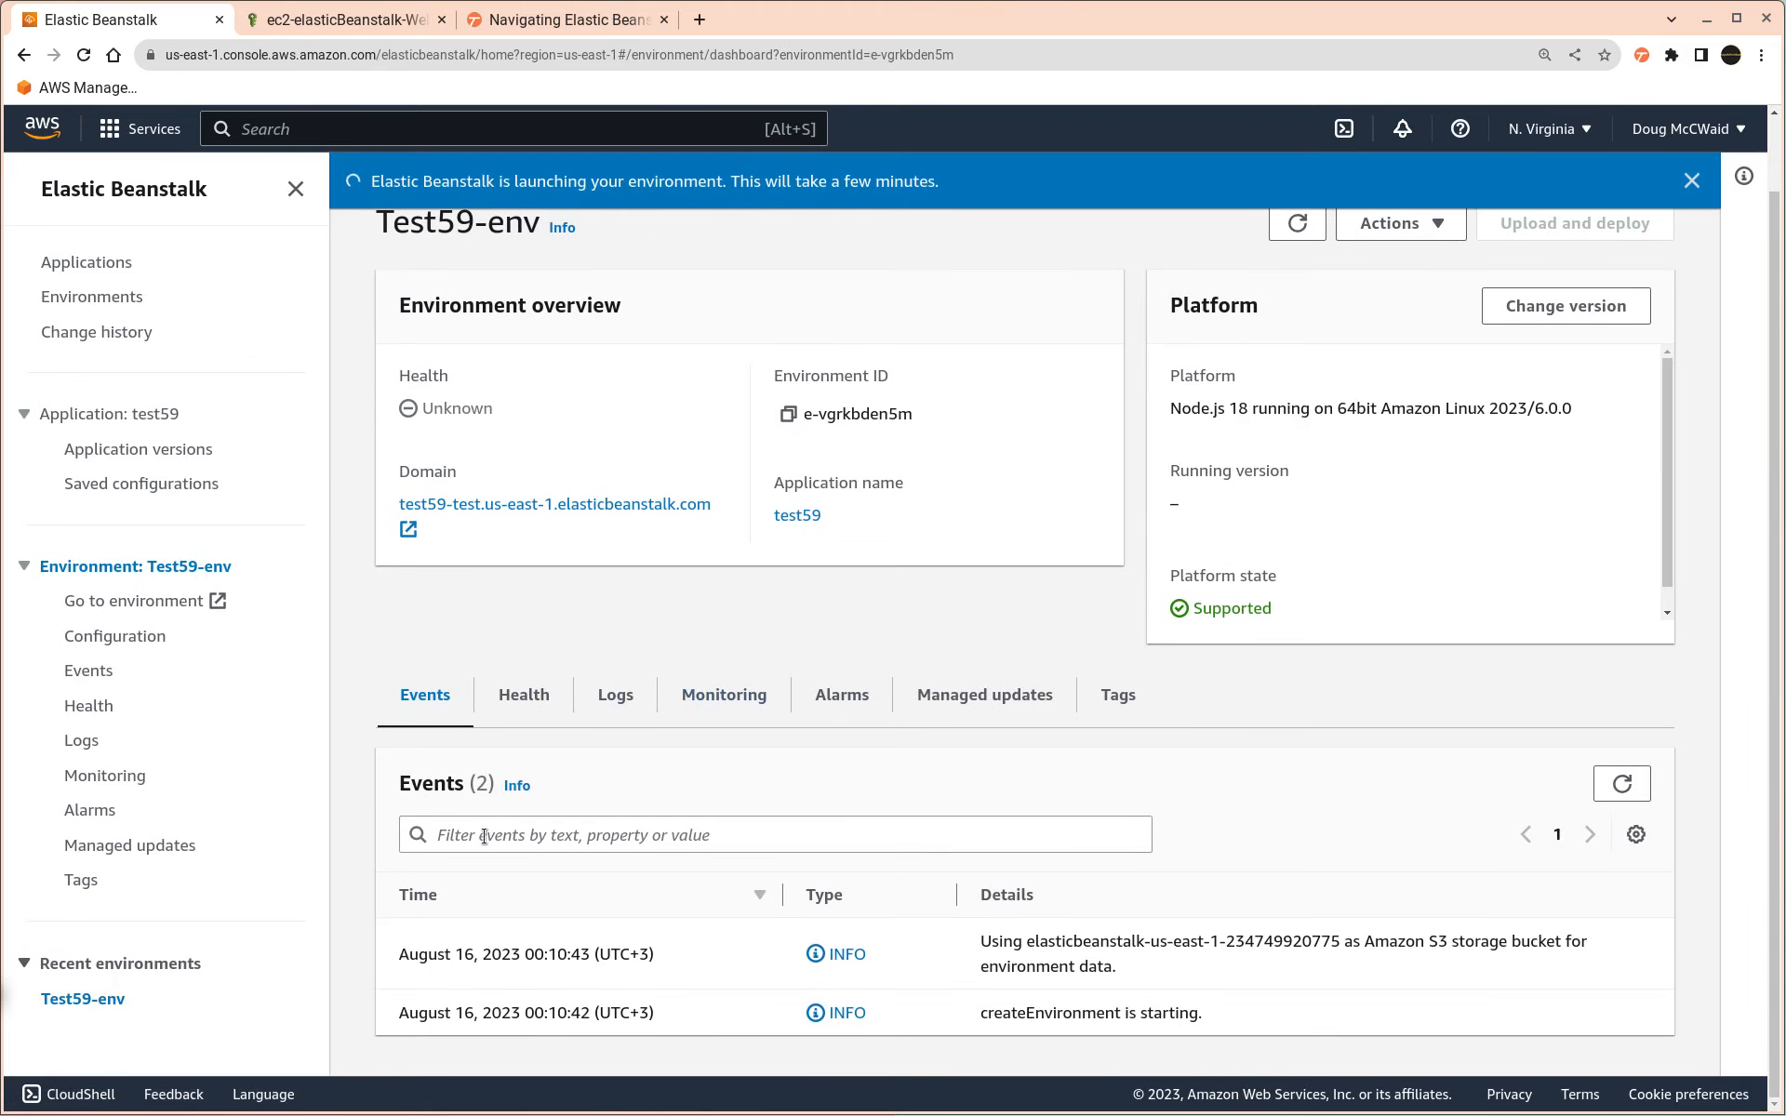
left_click(1623, 784)
double_click(1153, 1017)
left_click_drag(1163, 1015, 984, 1045)
left_click_drag(1259, 997, 1404, 962)
left_click(1405, 962)
left_click_drag(1112, 967, 1220, 941)
left_click(1433, 941)
left_click(1691, 180)
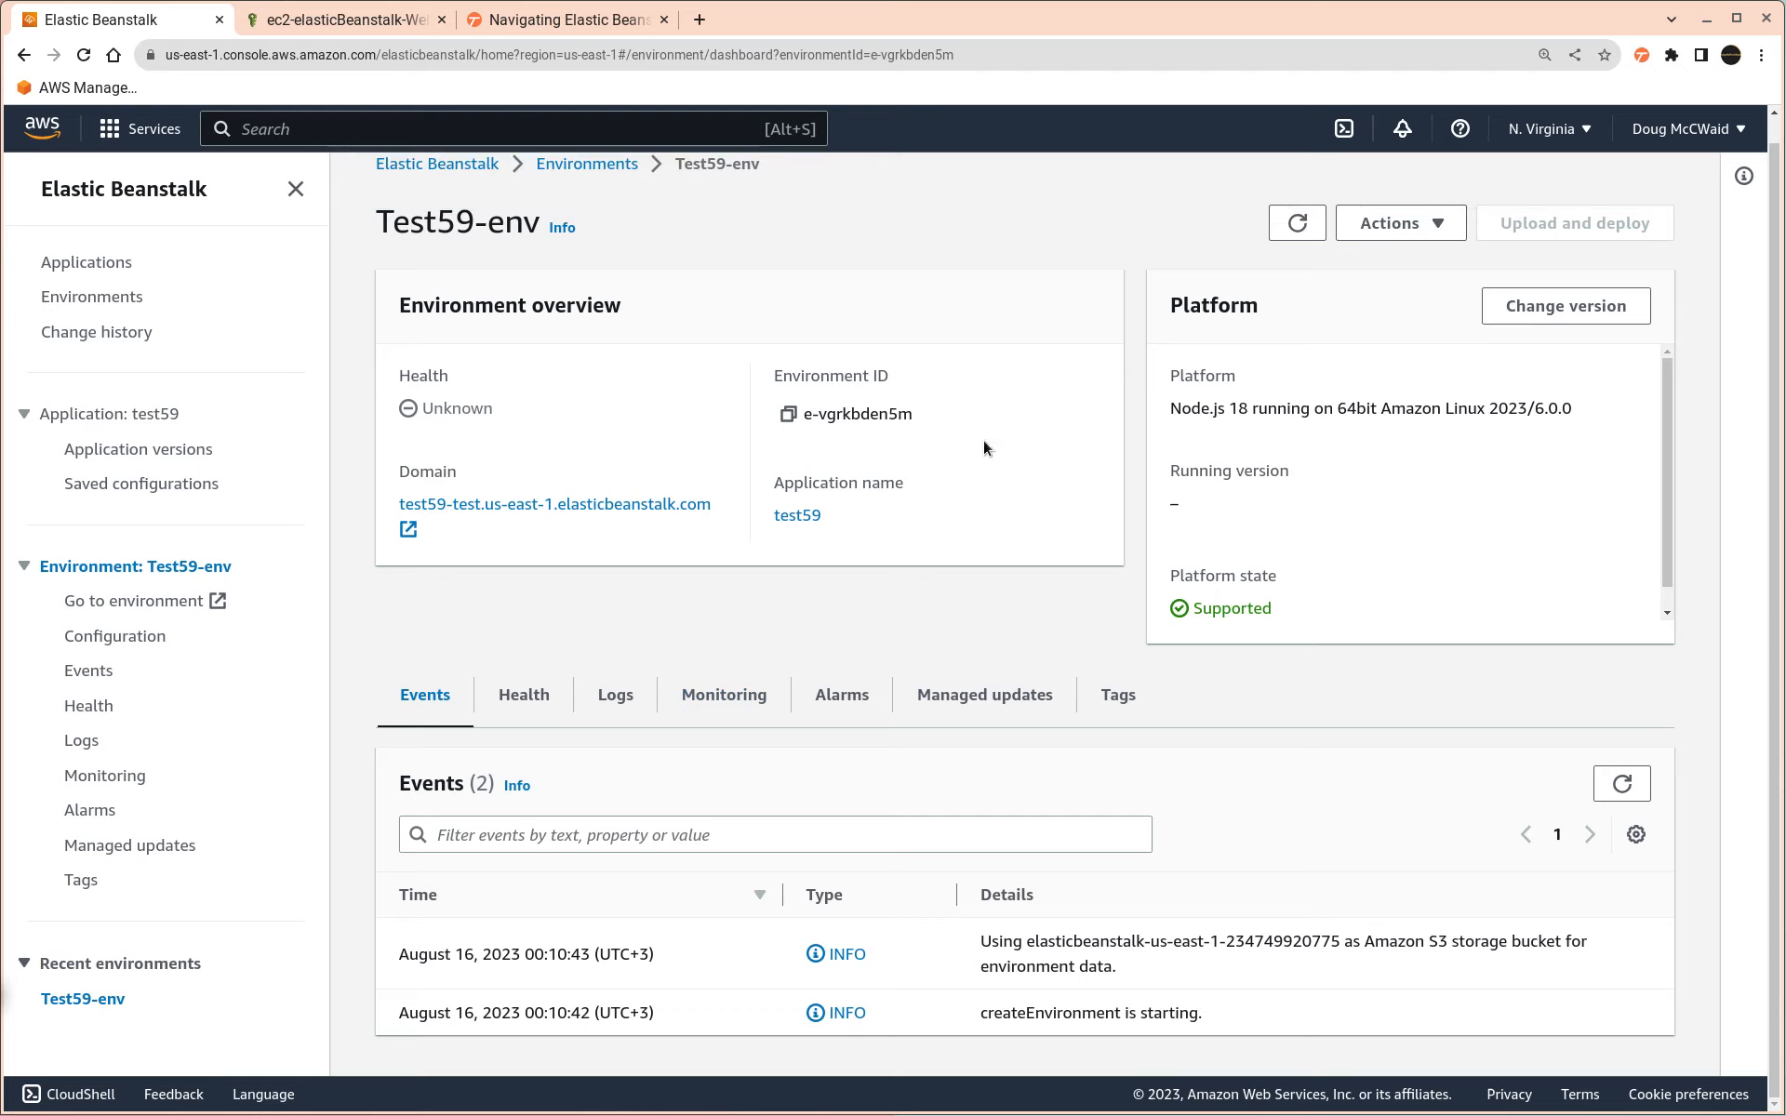
left_click_drag(1489, 942, 1528, 942)
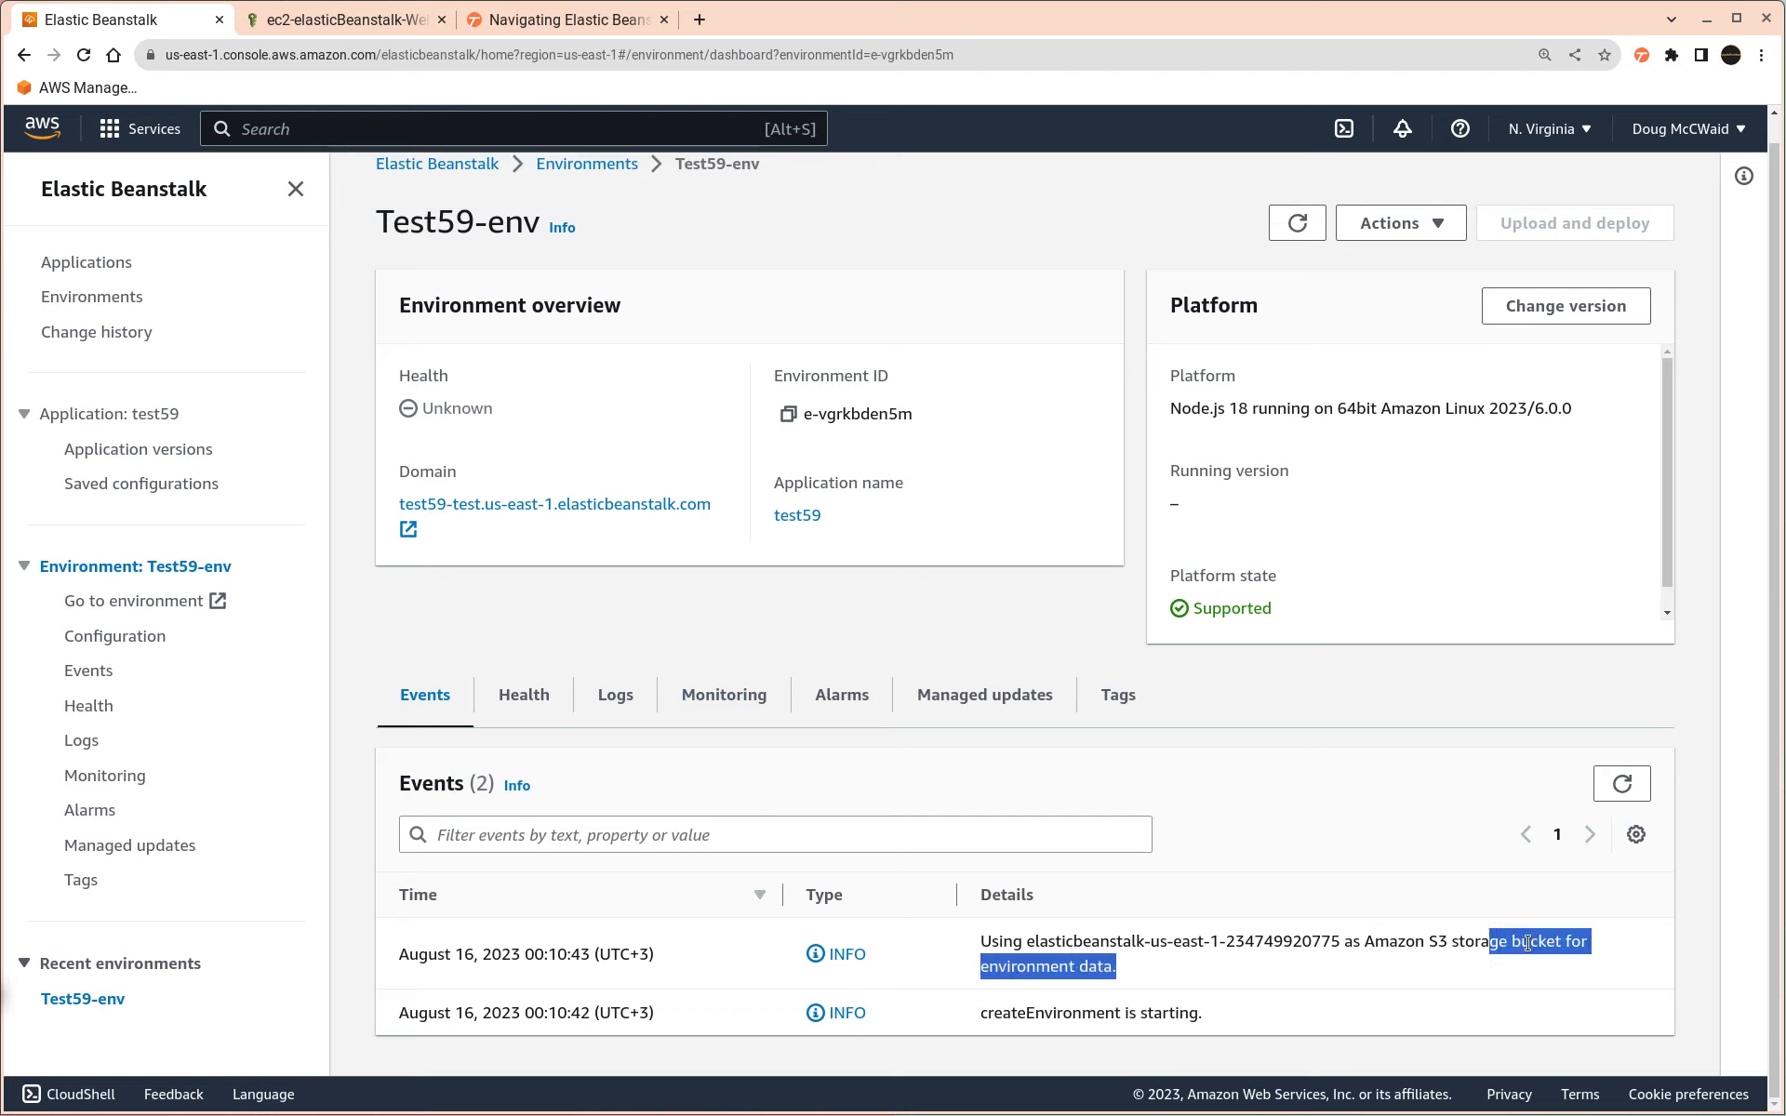
left_click(1315, 972)
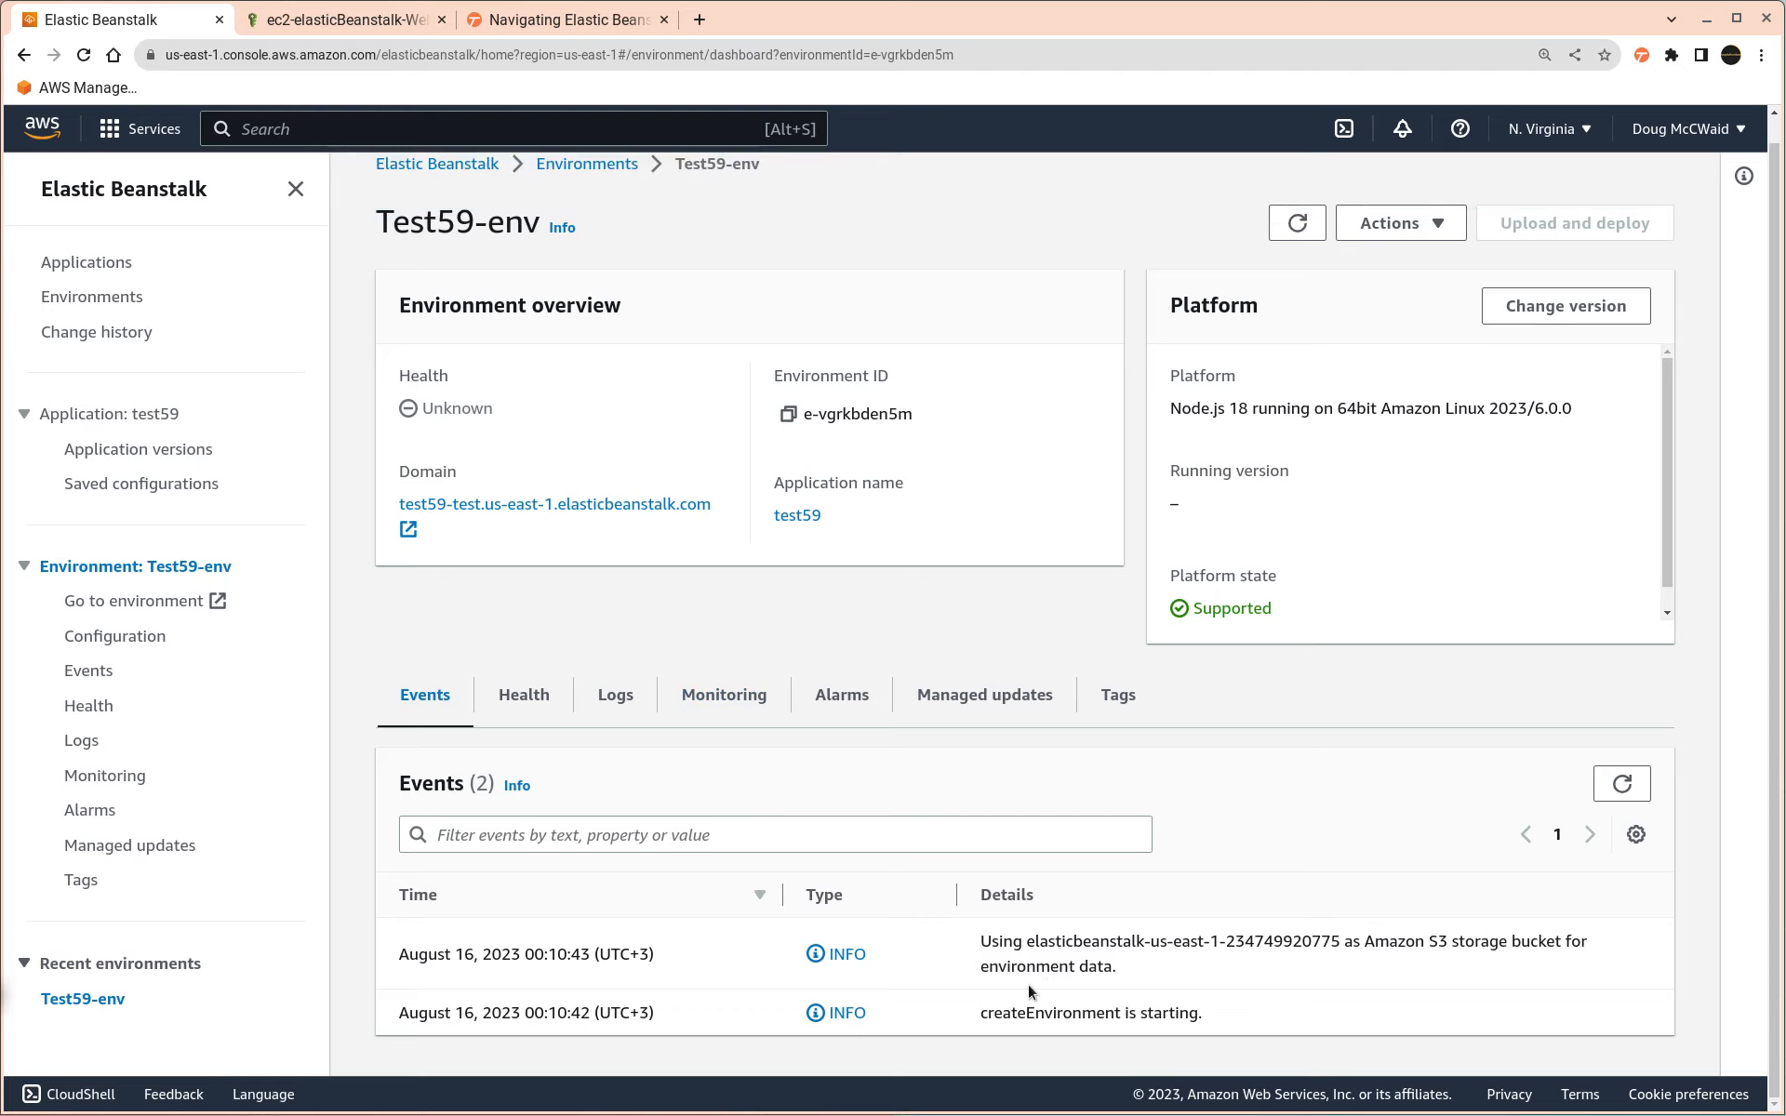
- Refresh the environment's event list and read its newest entry
left_click(1630, 779)
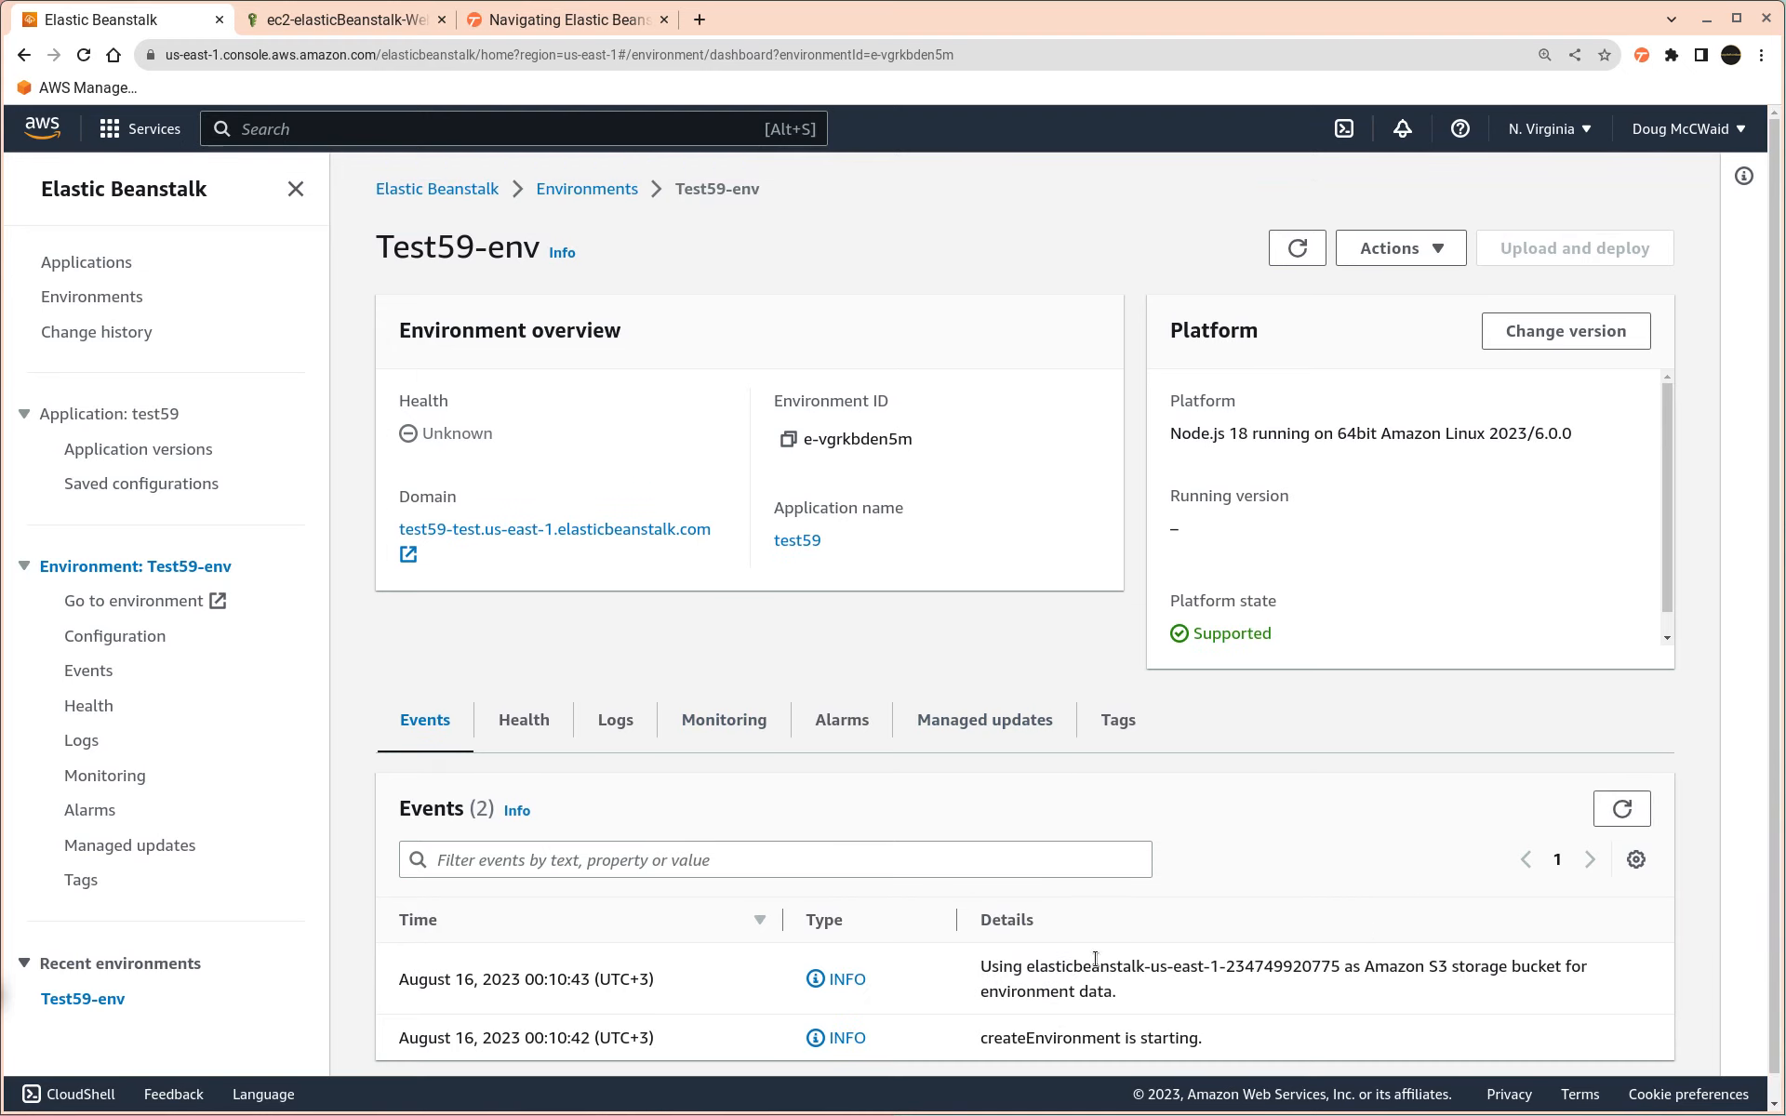
scroll(1096, 958, "down", 1)
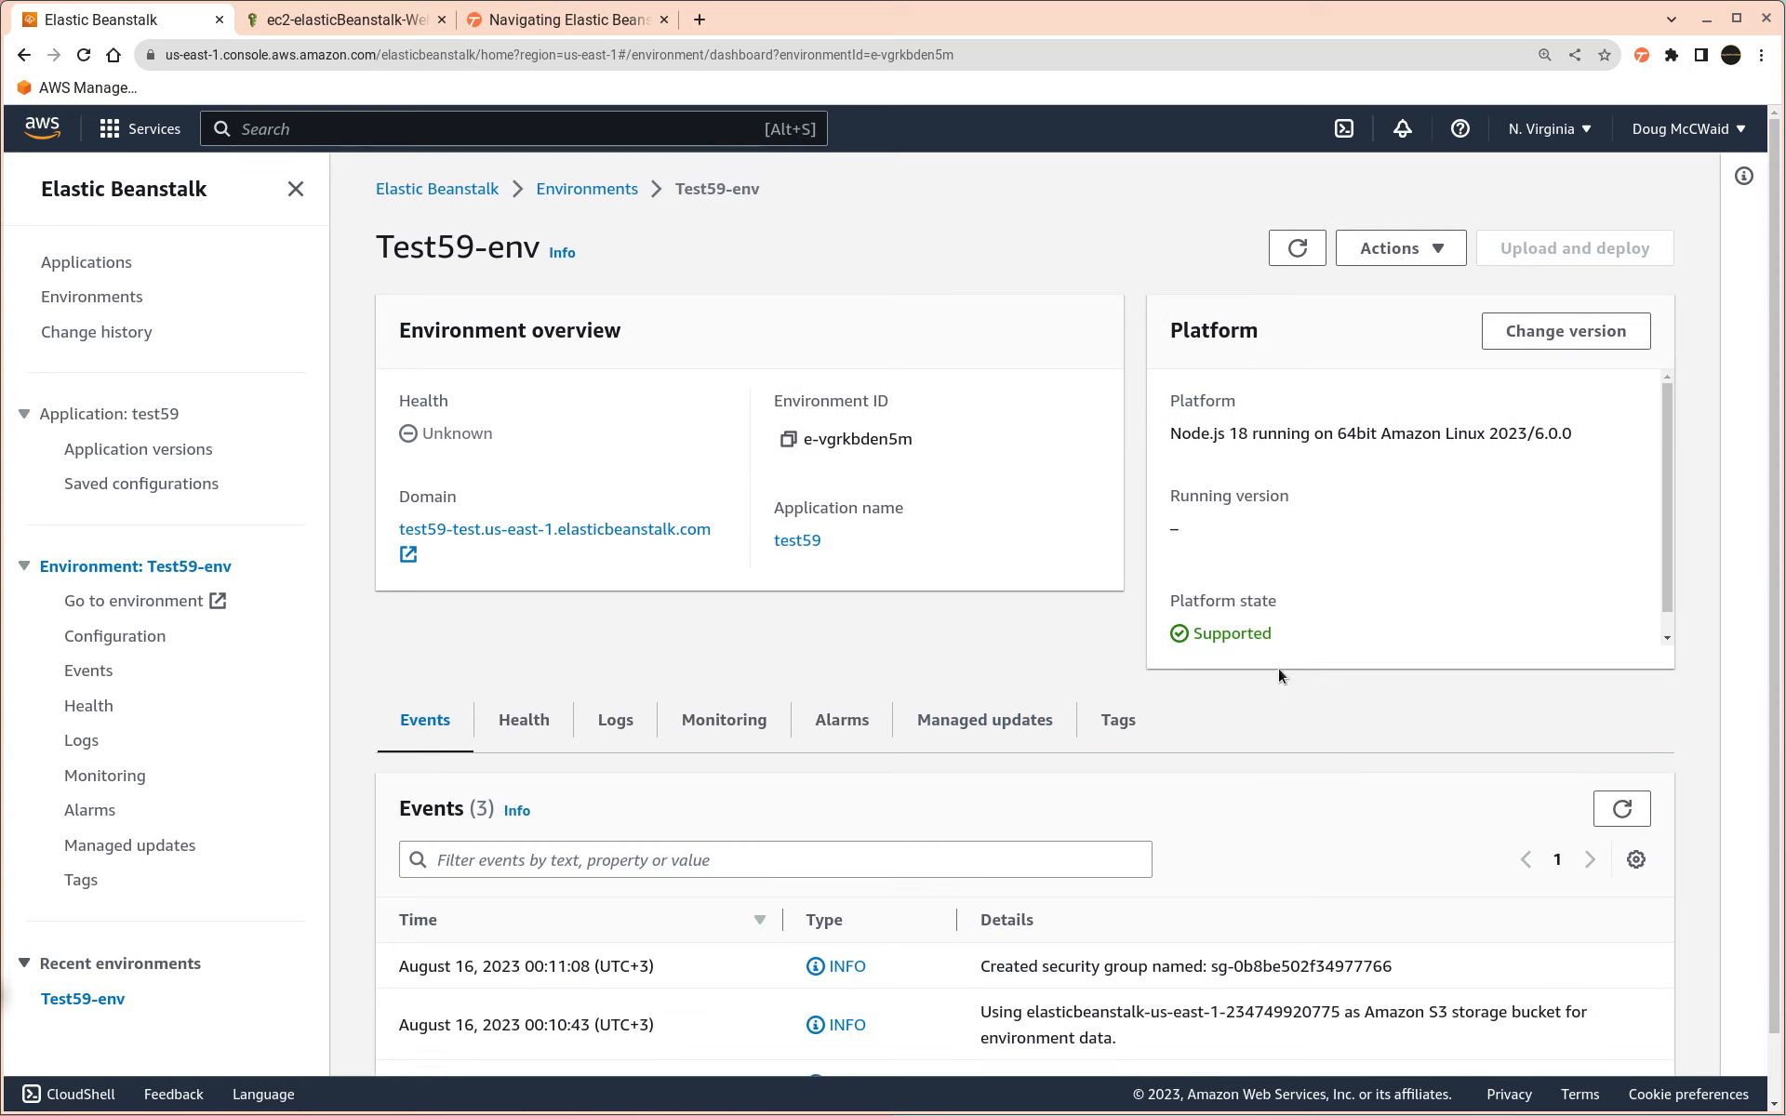
scroll(1271, 700, "down", 1)
left_click_drag(1057, 946, 1204, 916)
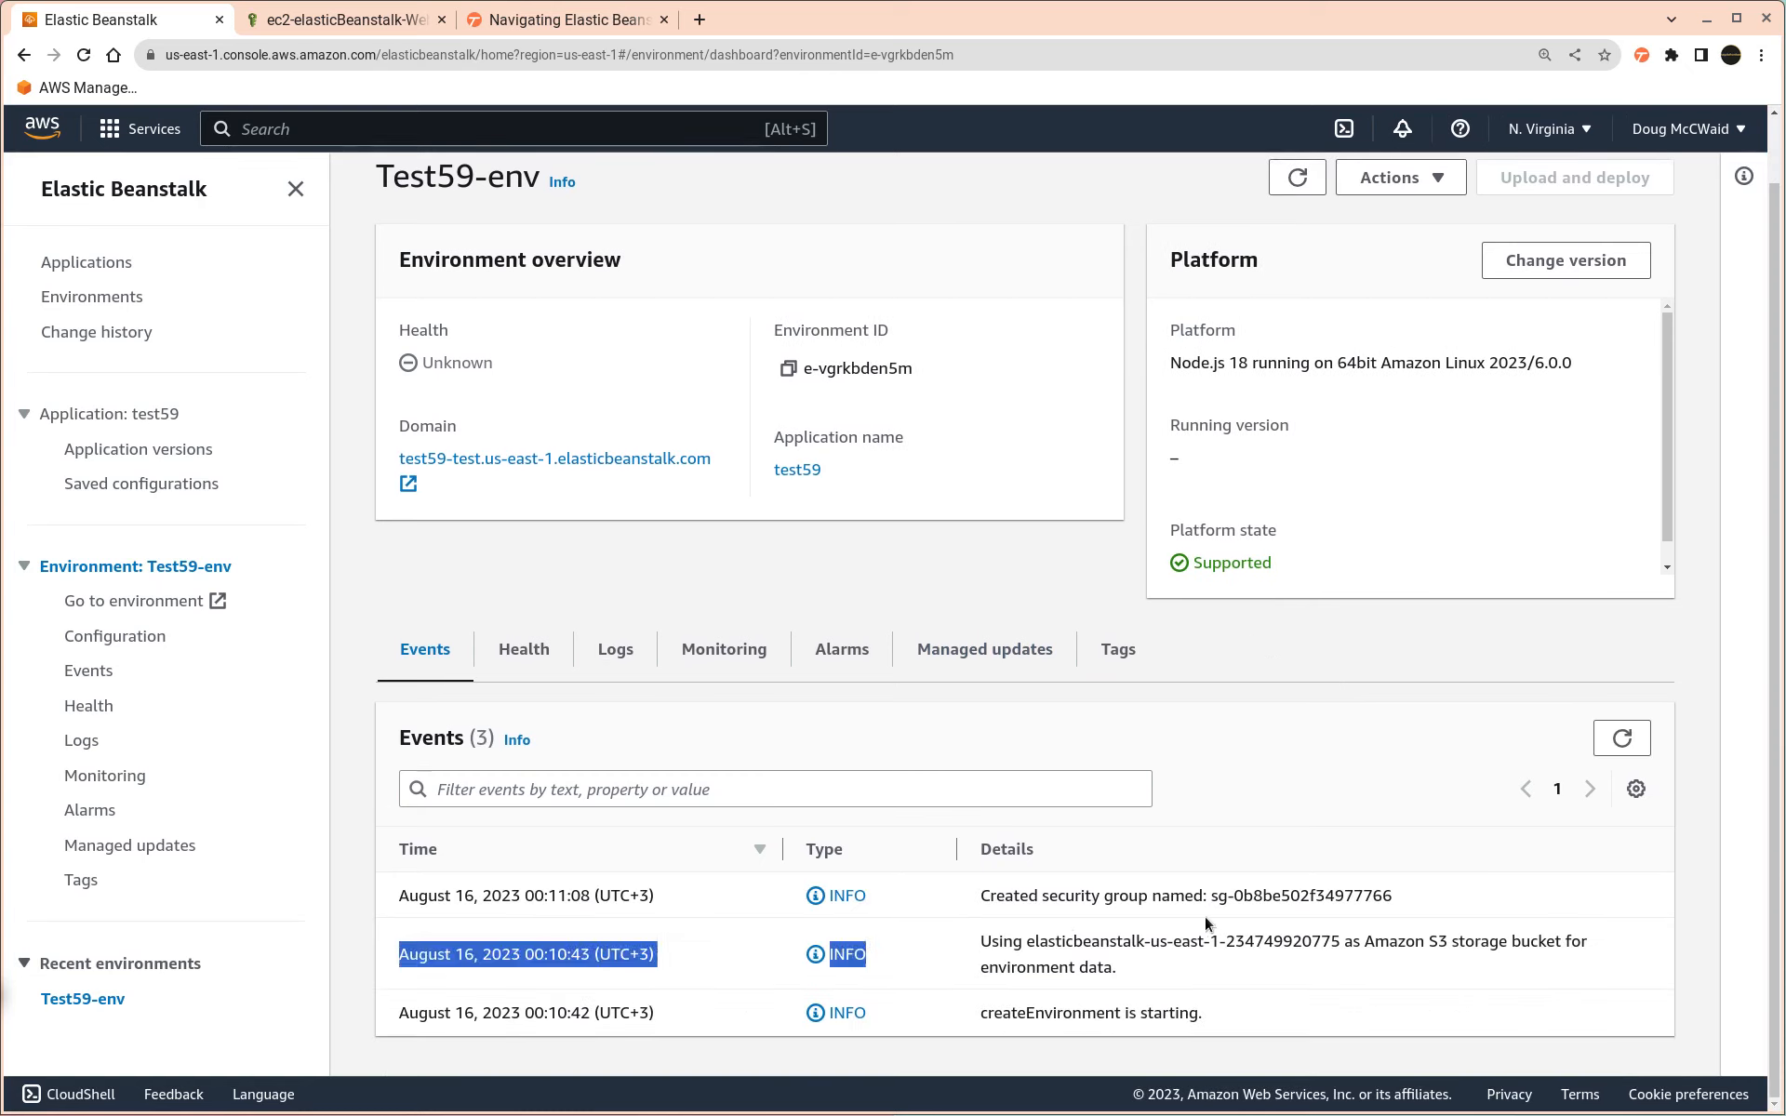
left_click(1304, 907)
- Keep refreshing the event list to follow the progress of the environment's launch
left_click(1622, 738)
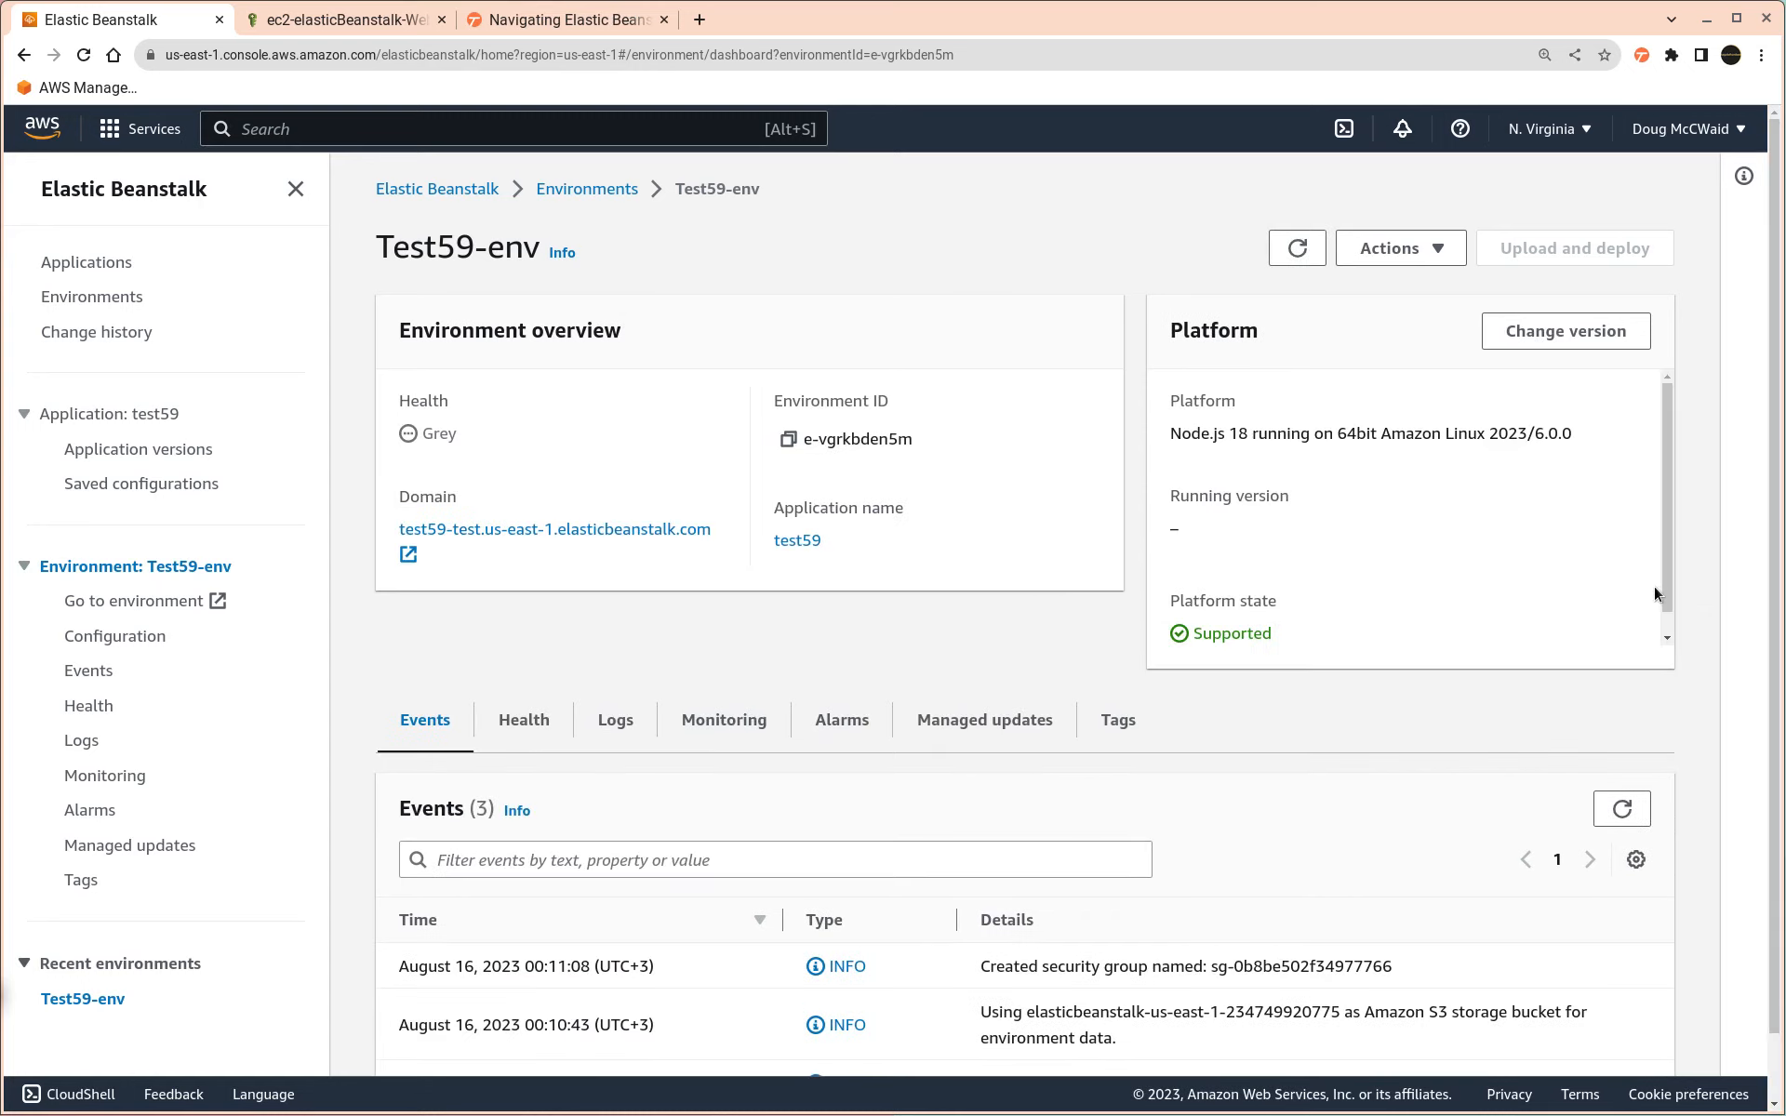
left_click(1622, 809)
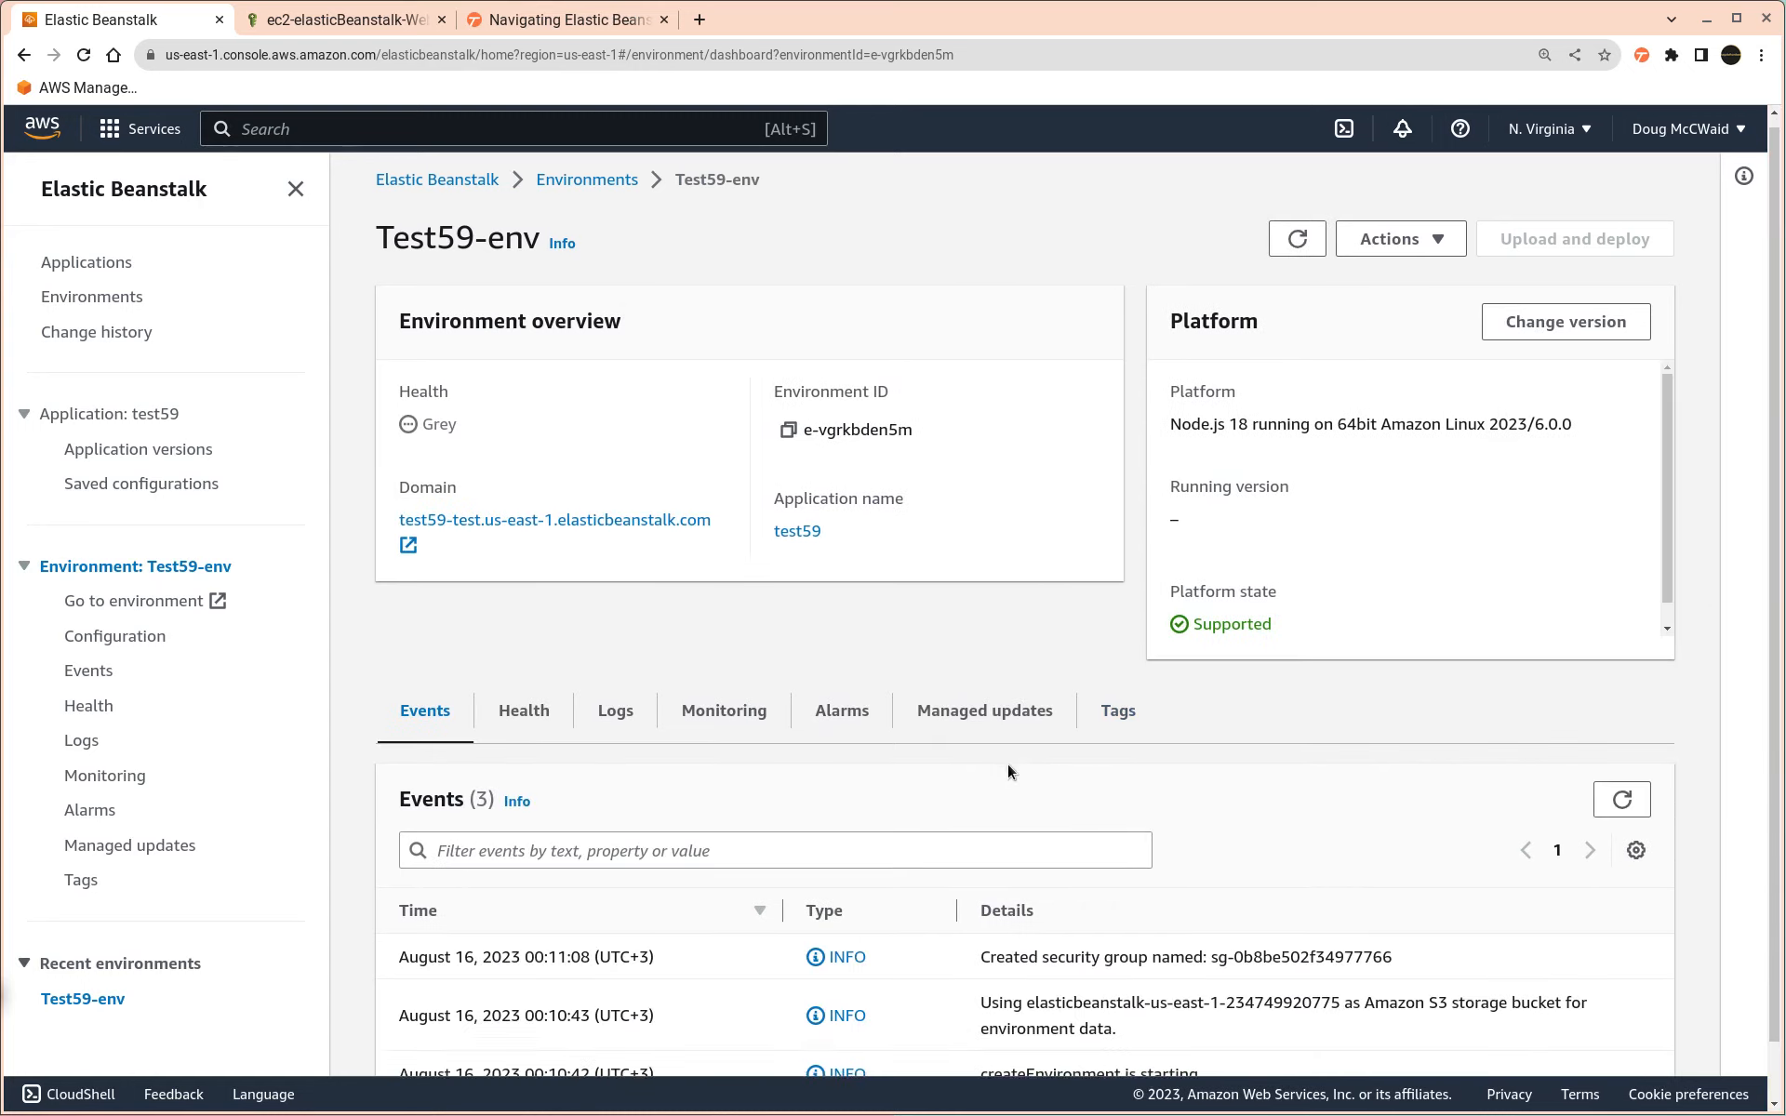
scroll(1007, 763, "down", 1)
left_click(1622, 739)
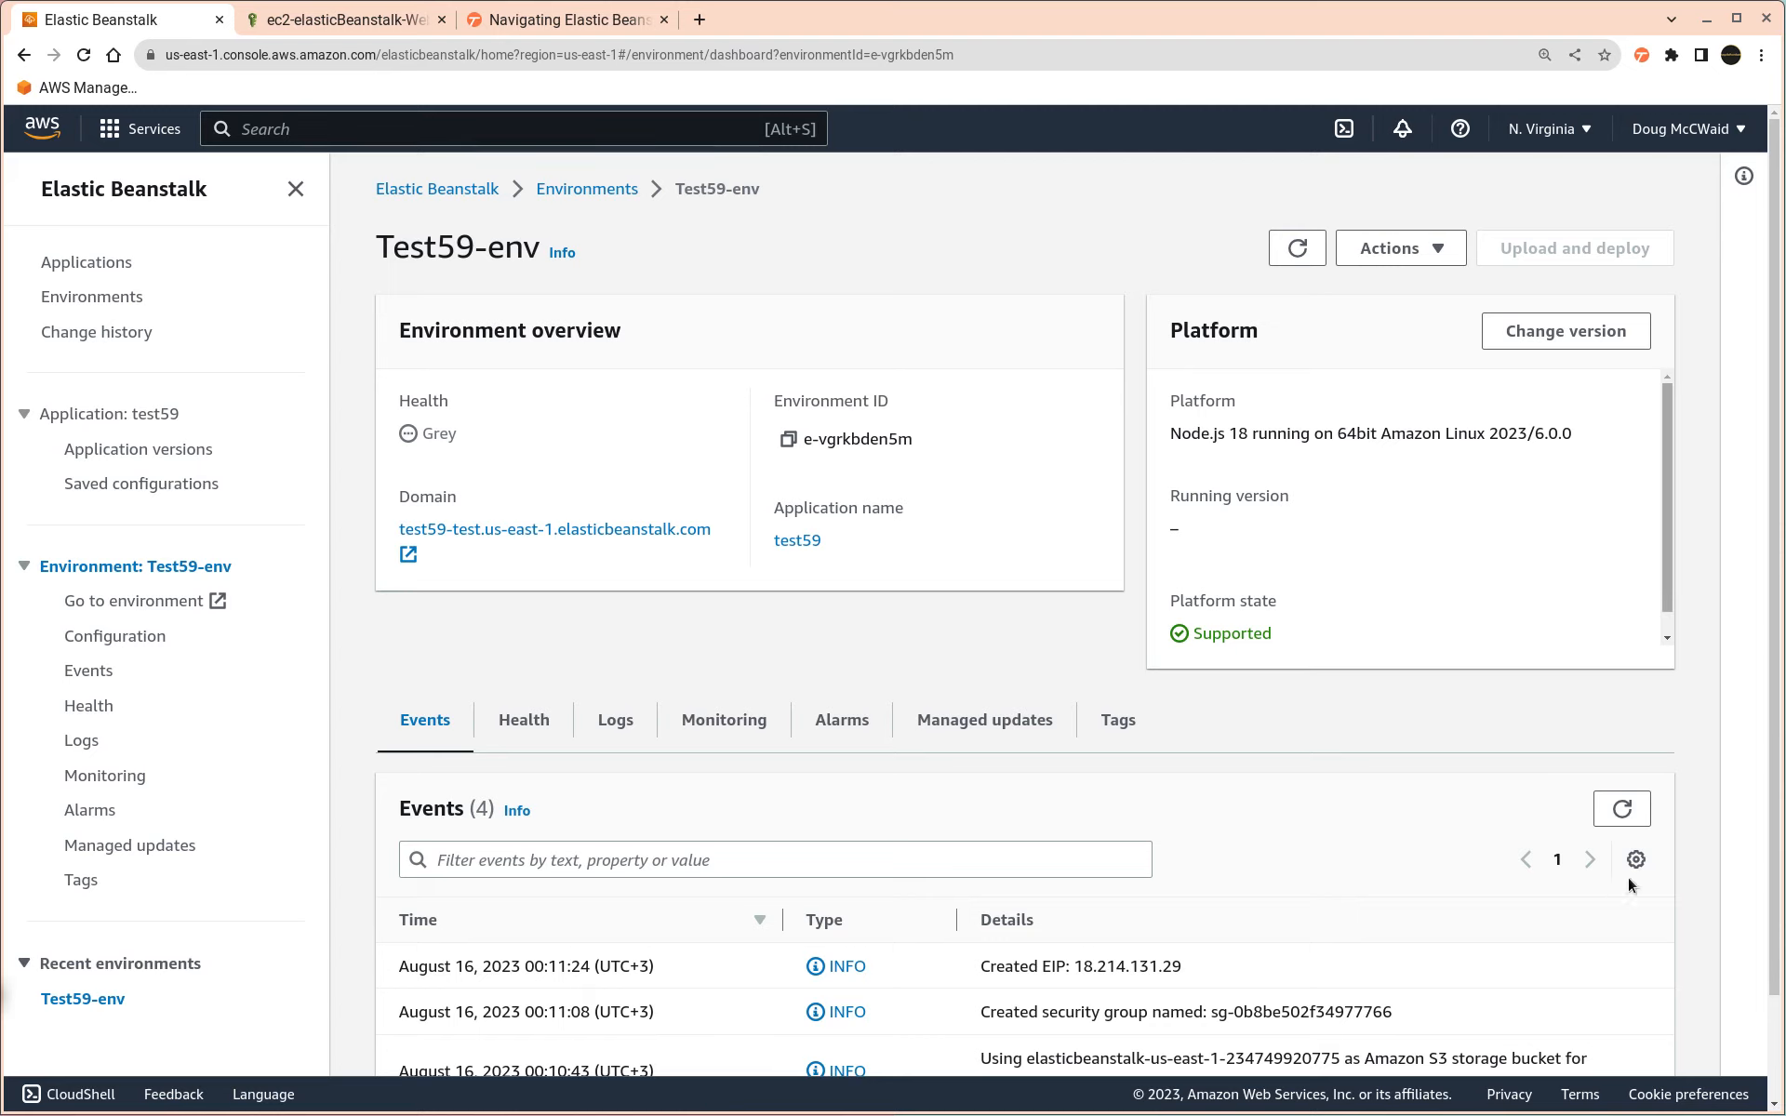
left_click(1628, 822)
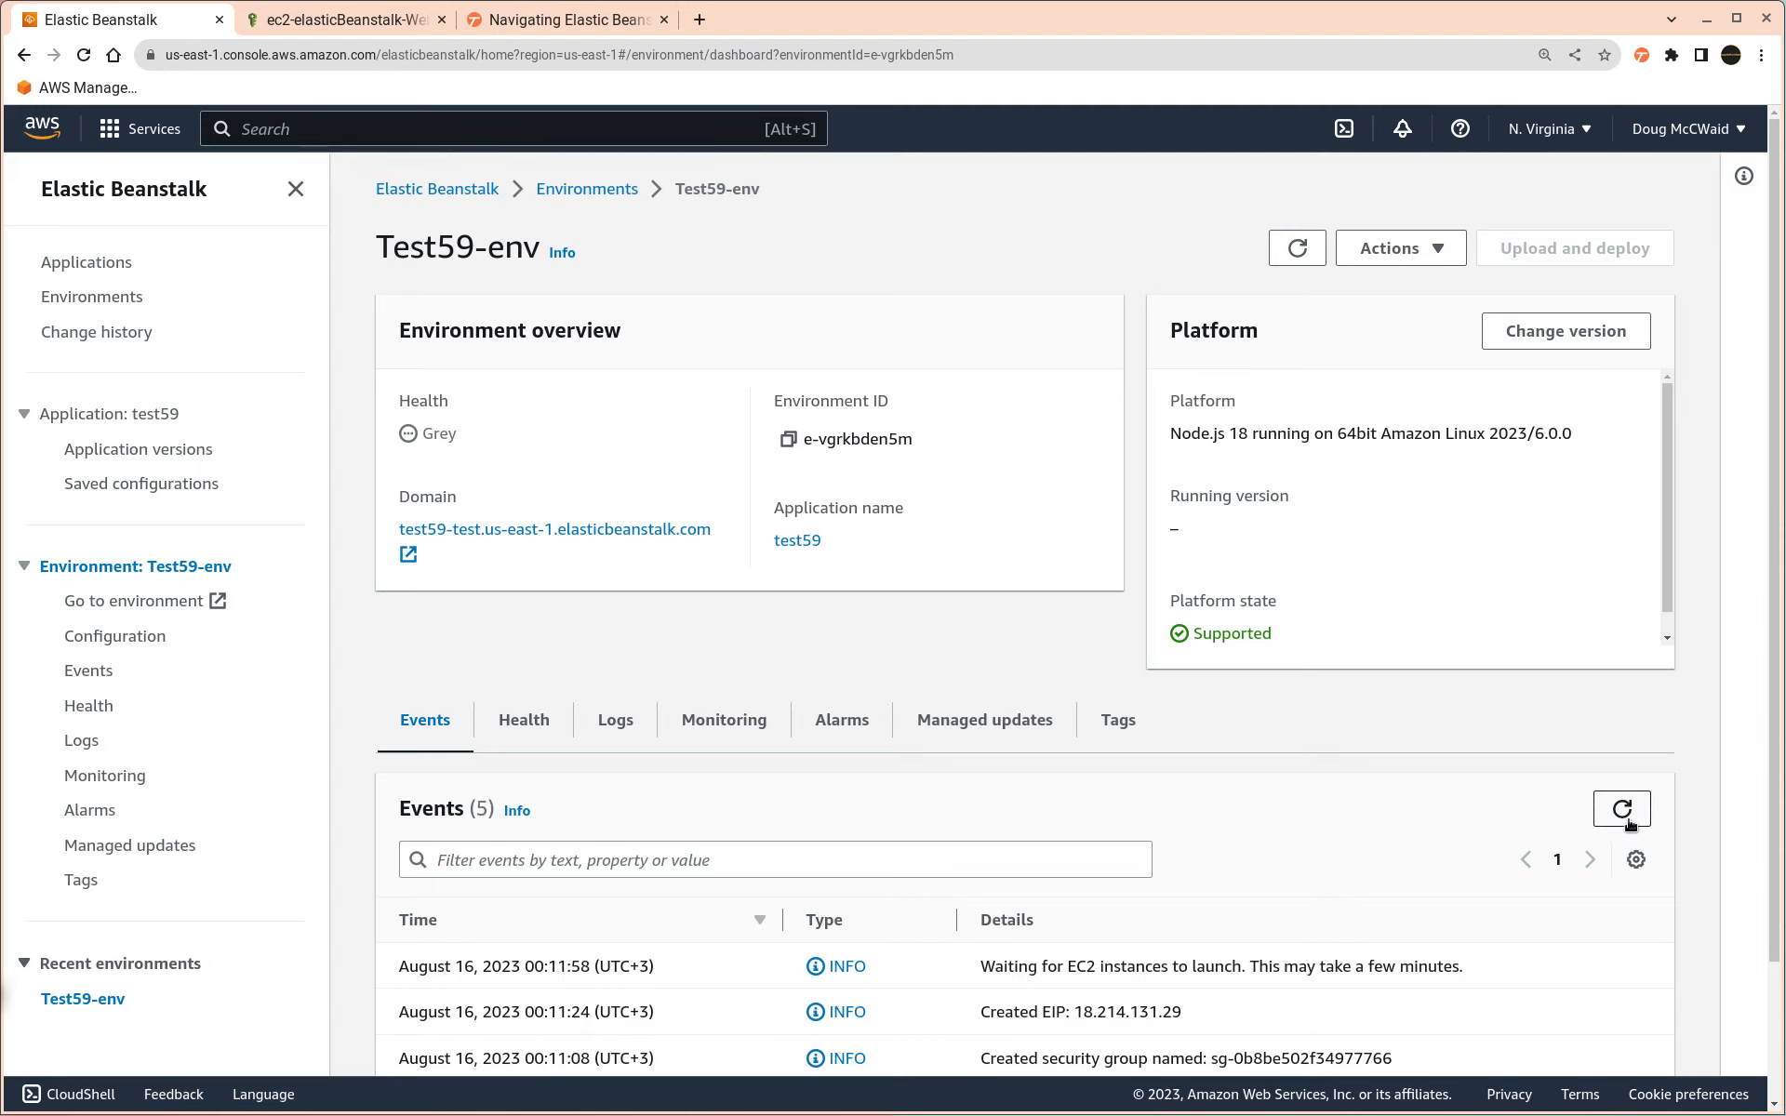
scroll(1190, 743, "down", 2)
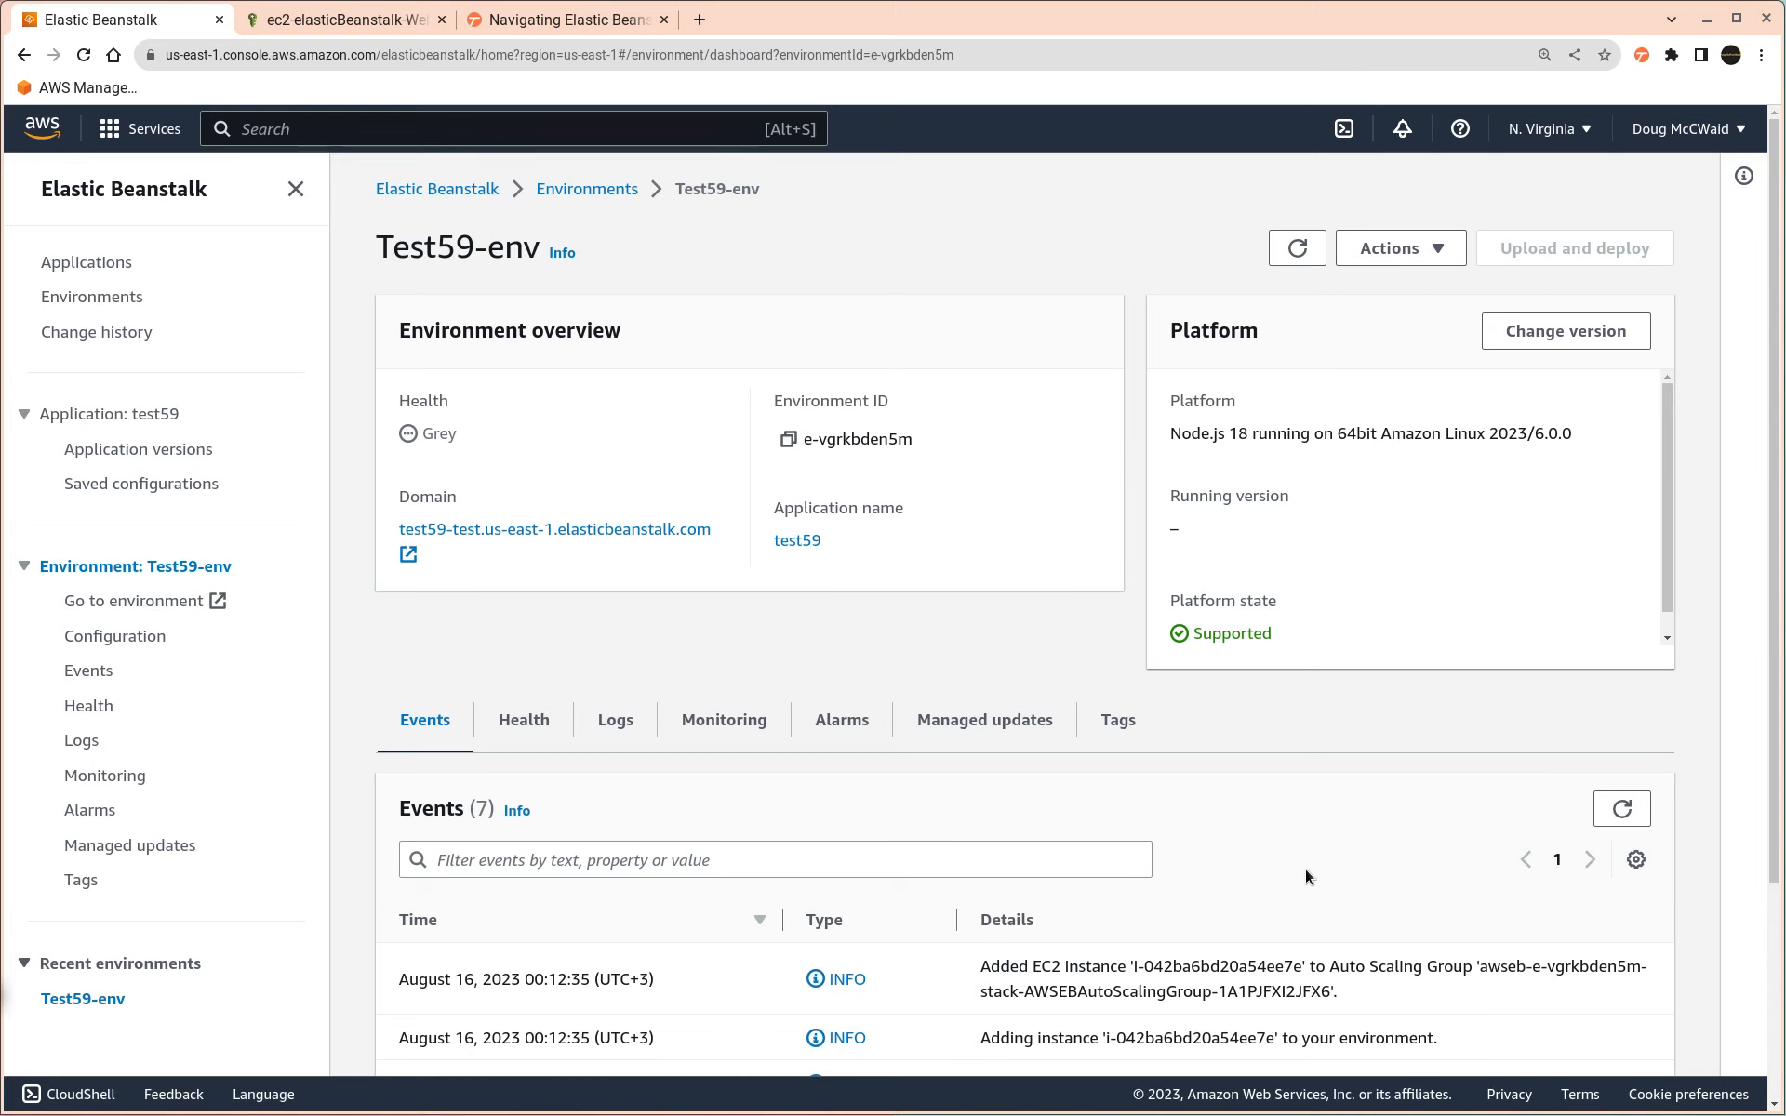
scroll(968, 698, "down", 1)
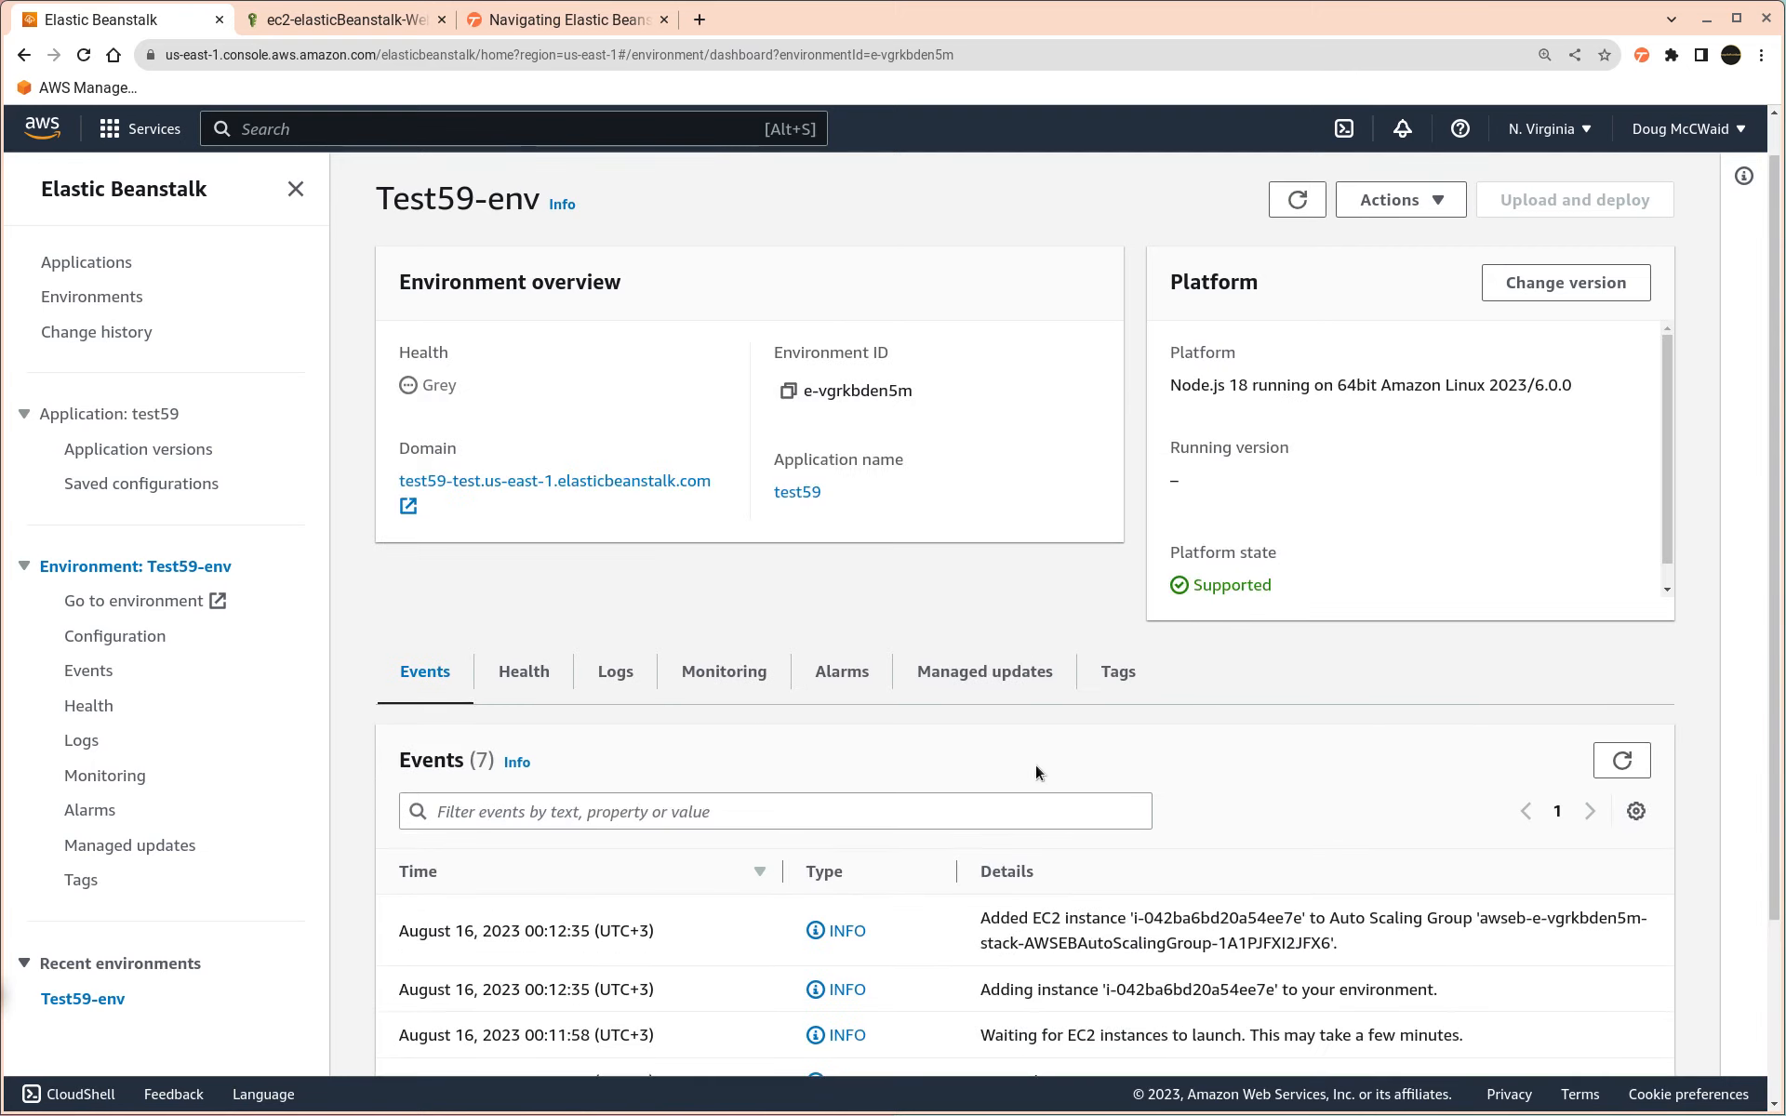
- Read the newest launch events about adding the EC2 instance to the environment and its Auto Scaling group
left_click_drag(1263, 943, 979, 917)
left_click(1448, 923)
left_click(1350, 924)
left_click_drag(1304, 953, 1434, 932)
left_click(1434, 932)
scroll(1356, 967, "down", 3)
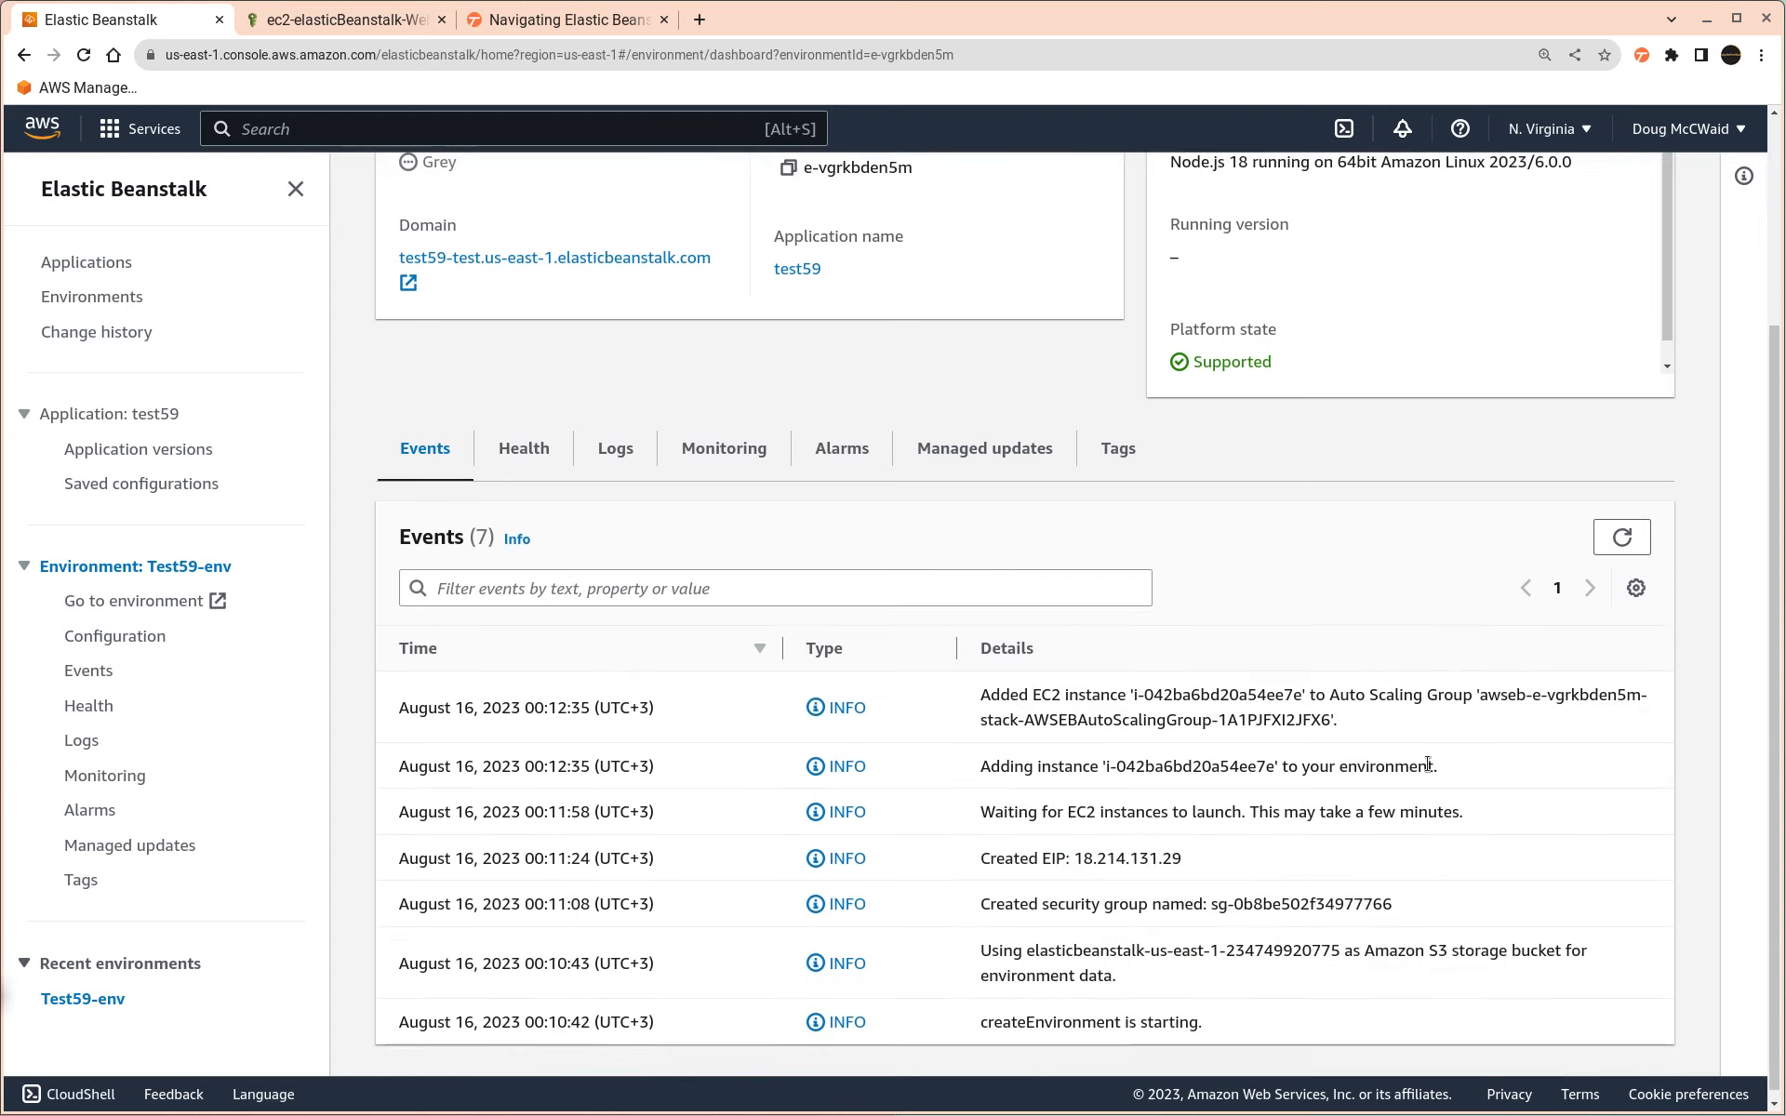
scroll(1355, 863, "up", 3)
scroll(1297, 879, "down", 2)
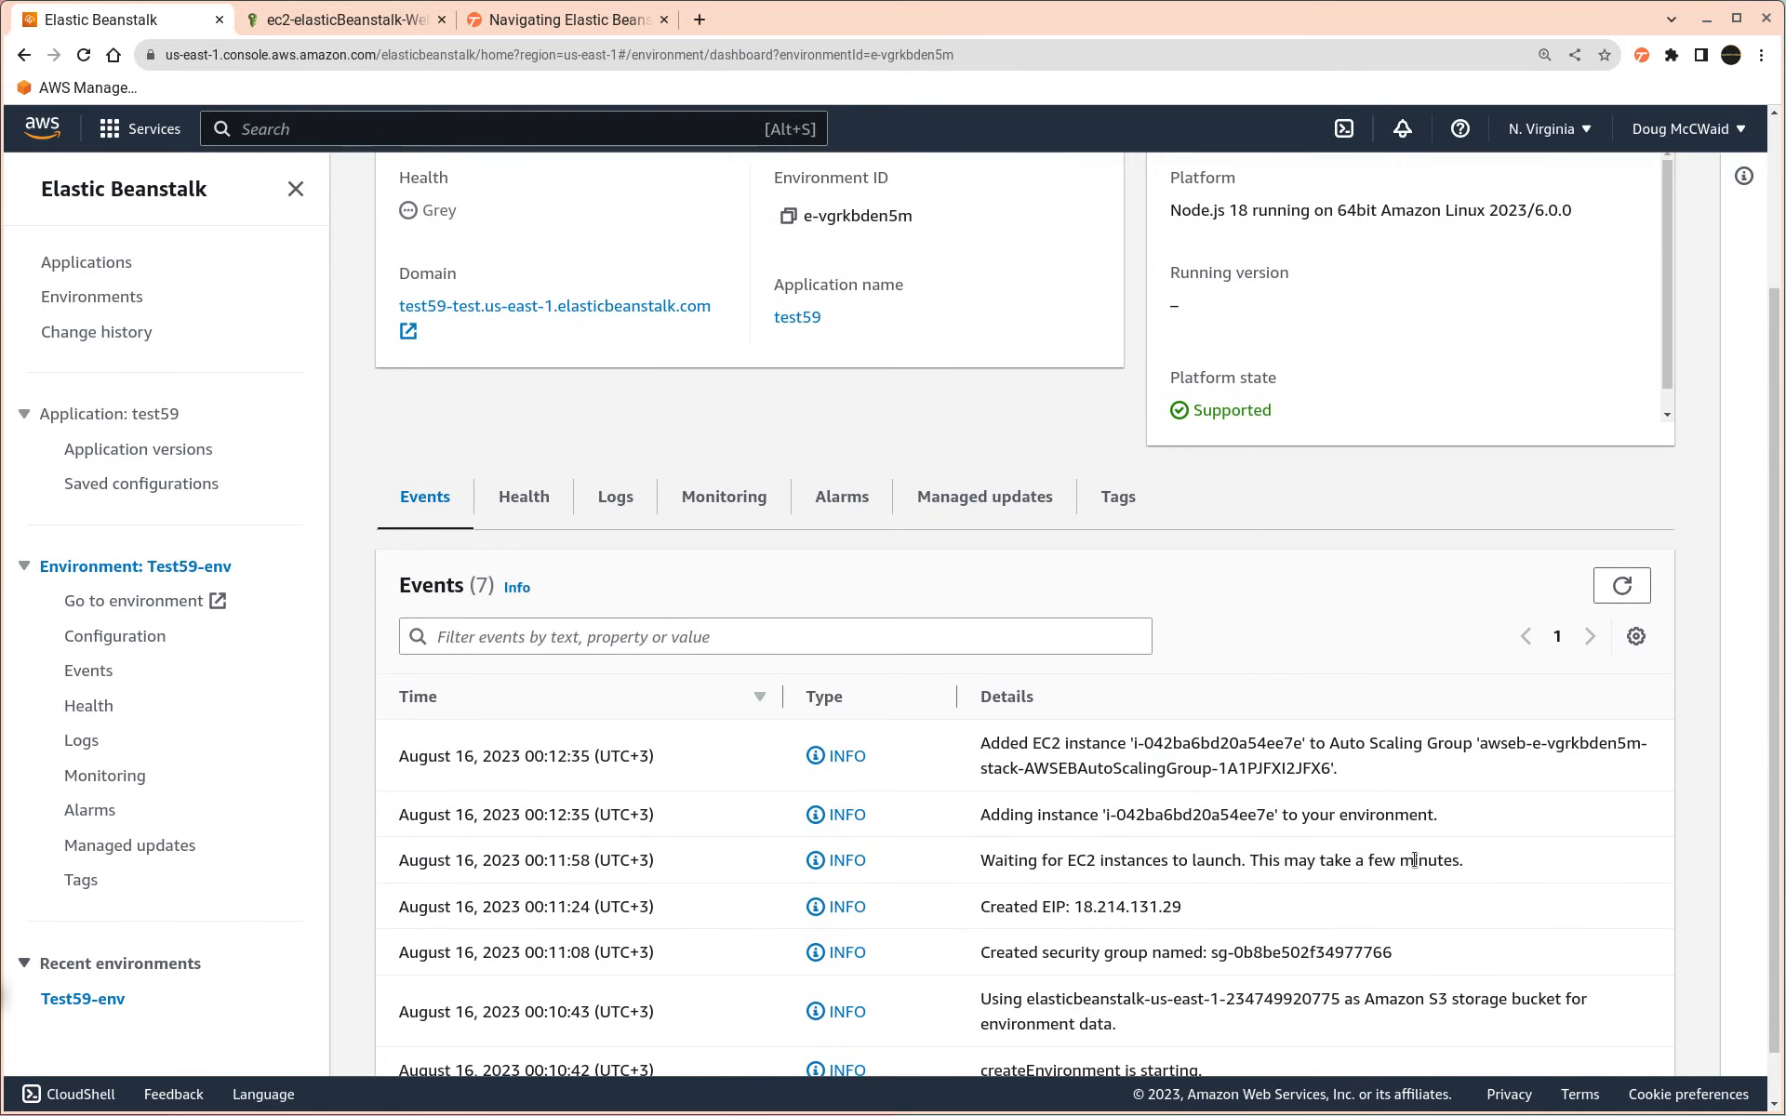
scroll(1340, 750, "up", 3)
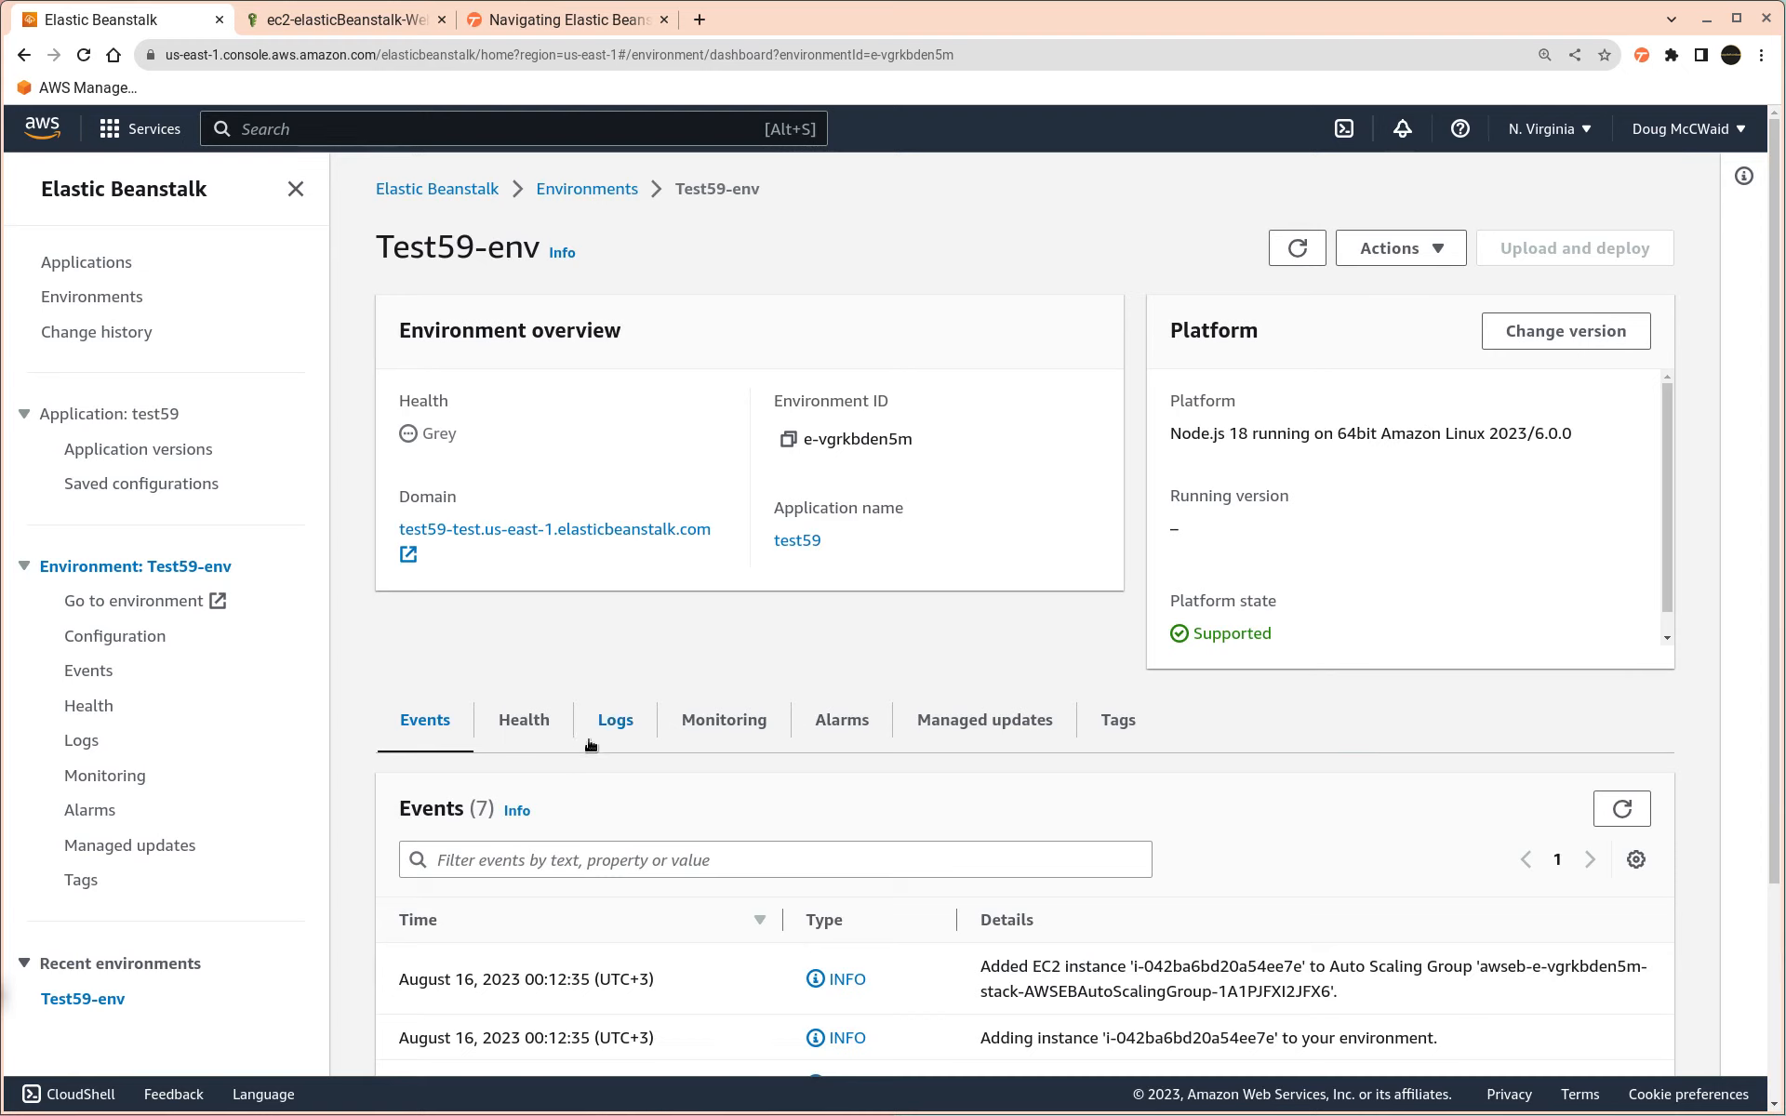
- View the environment's logs section and the options for requesting logs
left_click(615, 720)
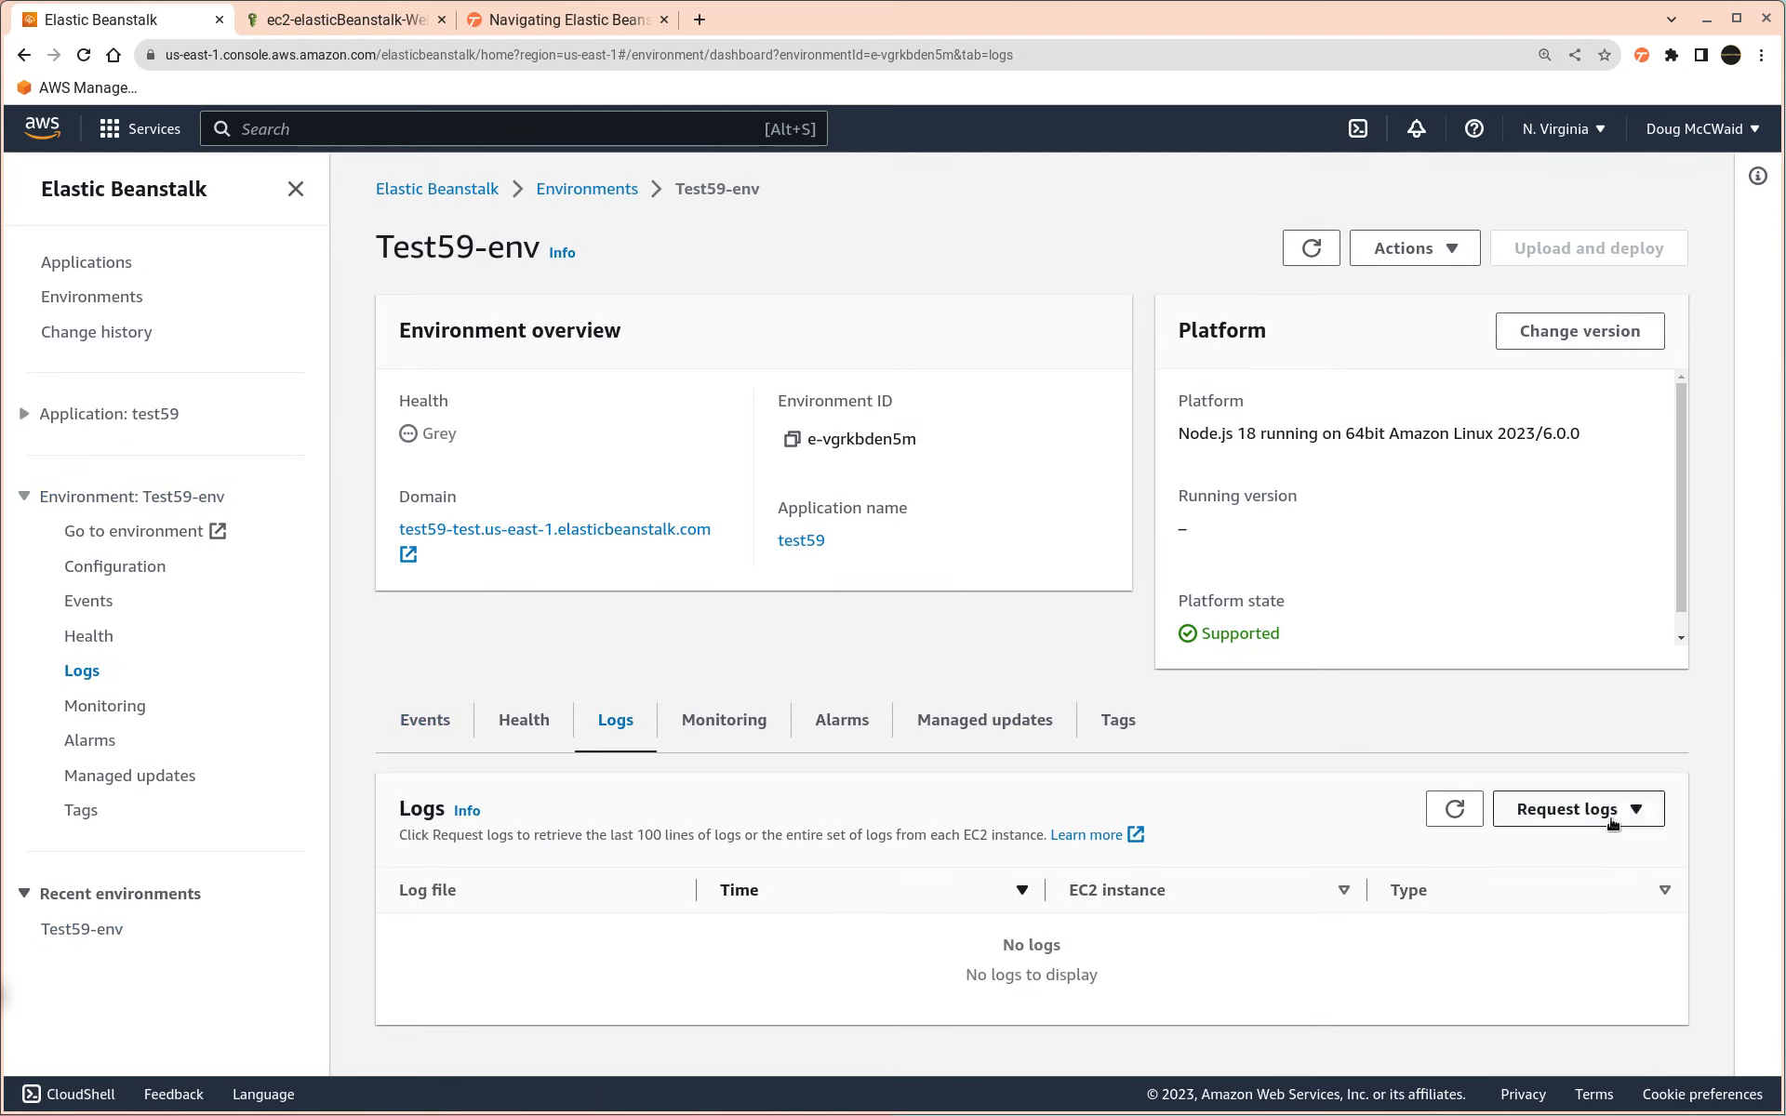
left_click(1572, 810)
left_click(958, 804)
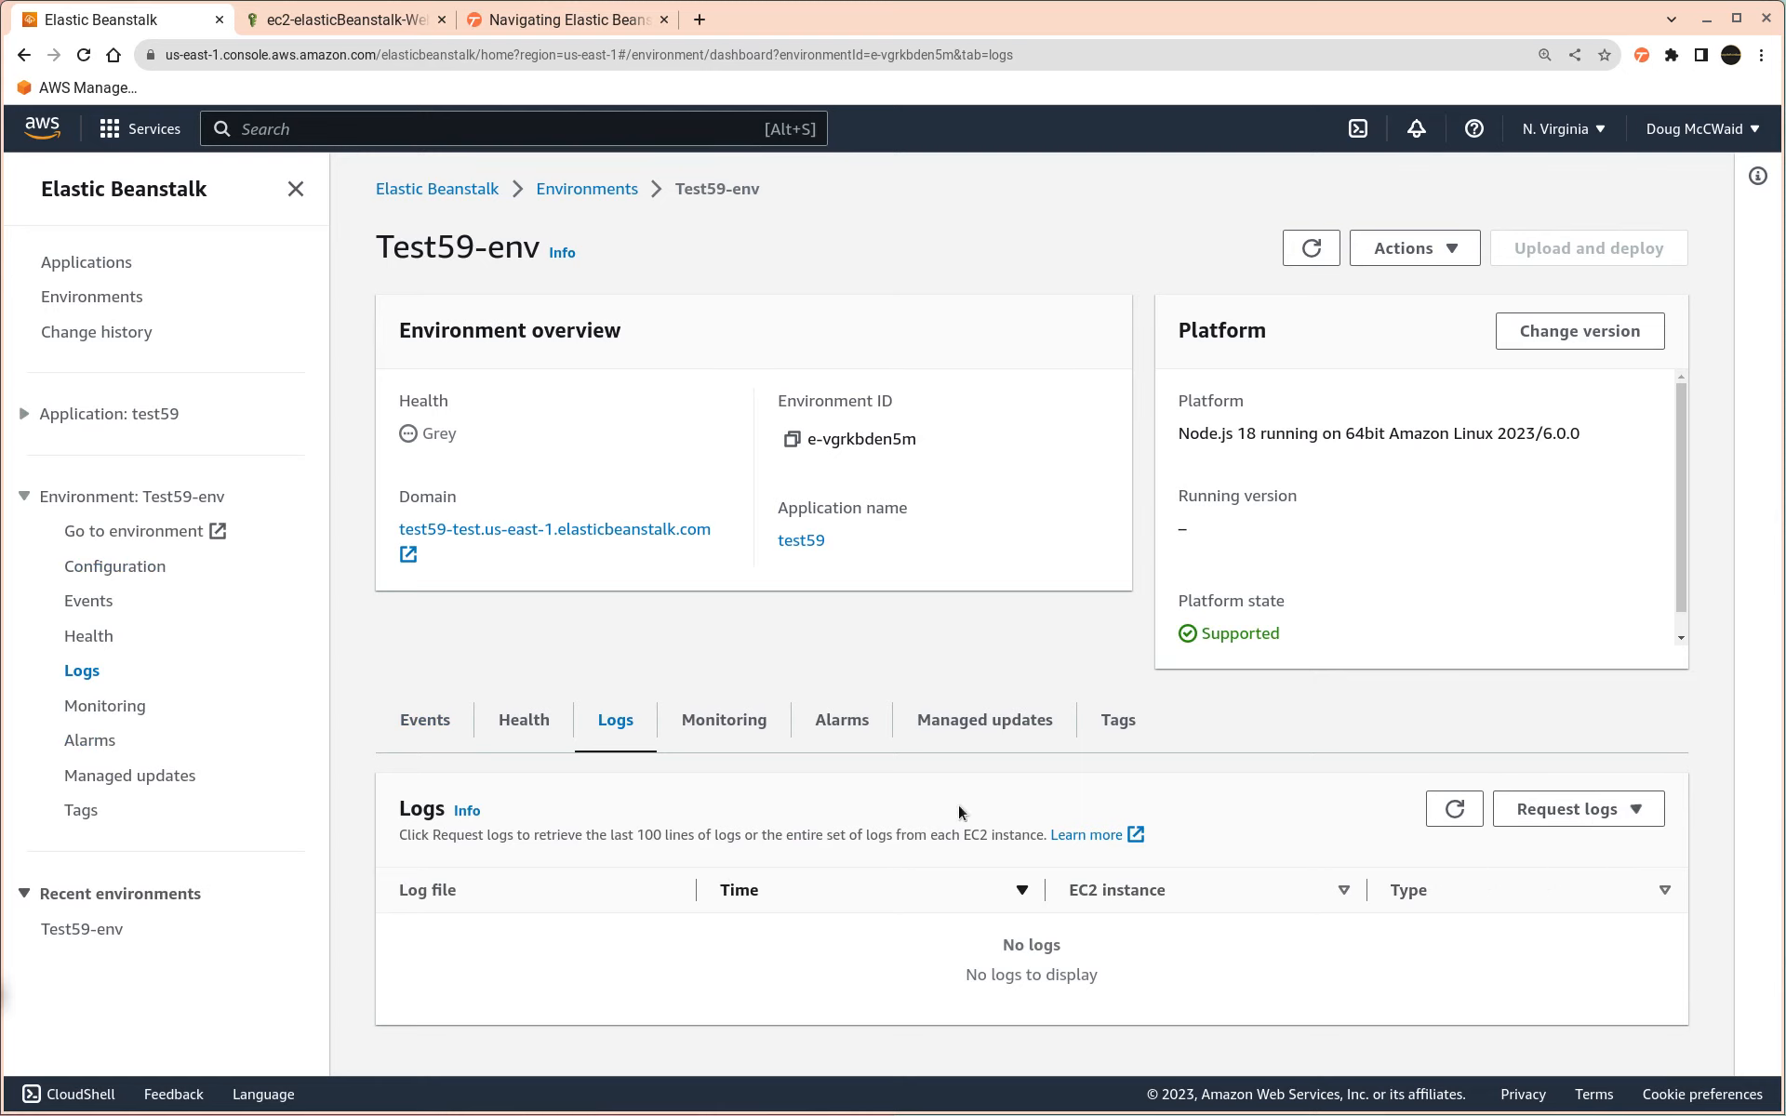
- Look through the environment's monitoring metrics, alarms and managed updates history
left_click(725, 720)
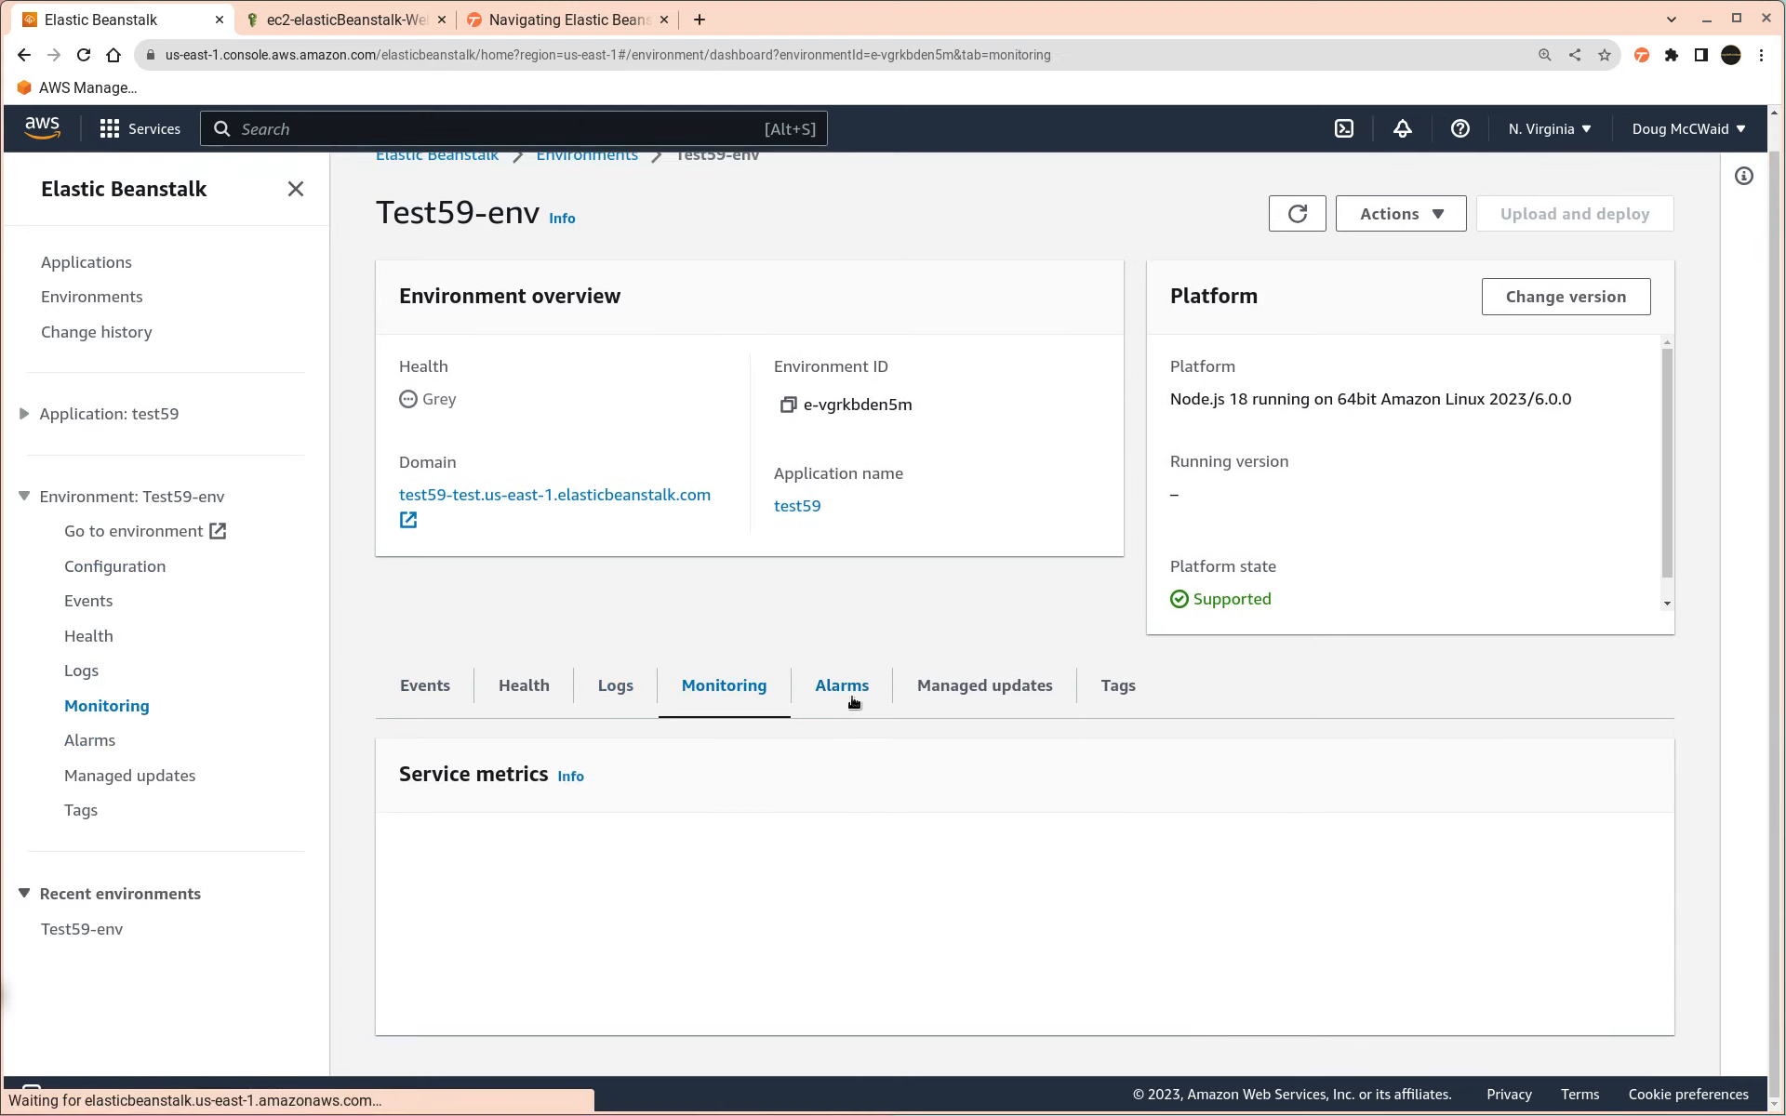
left_click(853, 702)
left_click(996, 735)
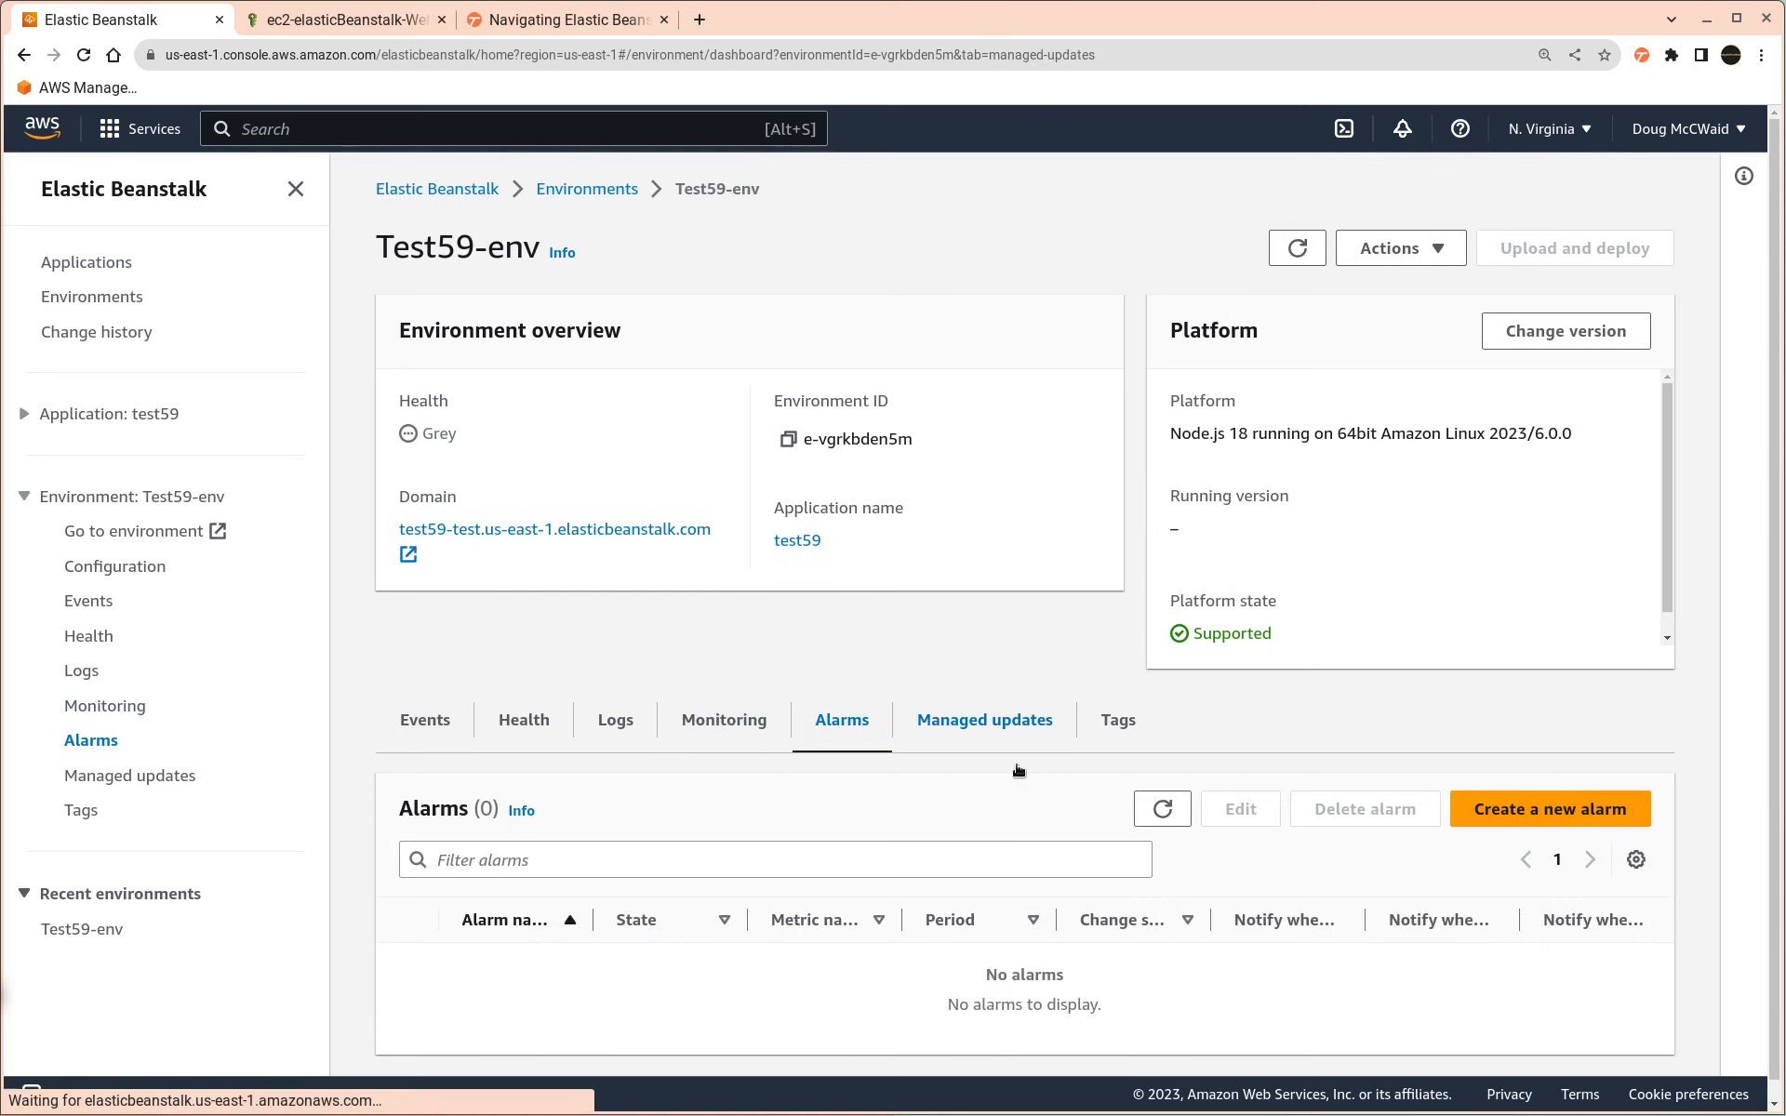
scroll(1210, 943, "down", 1)
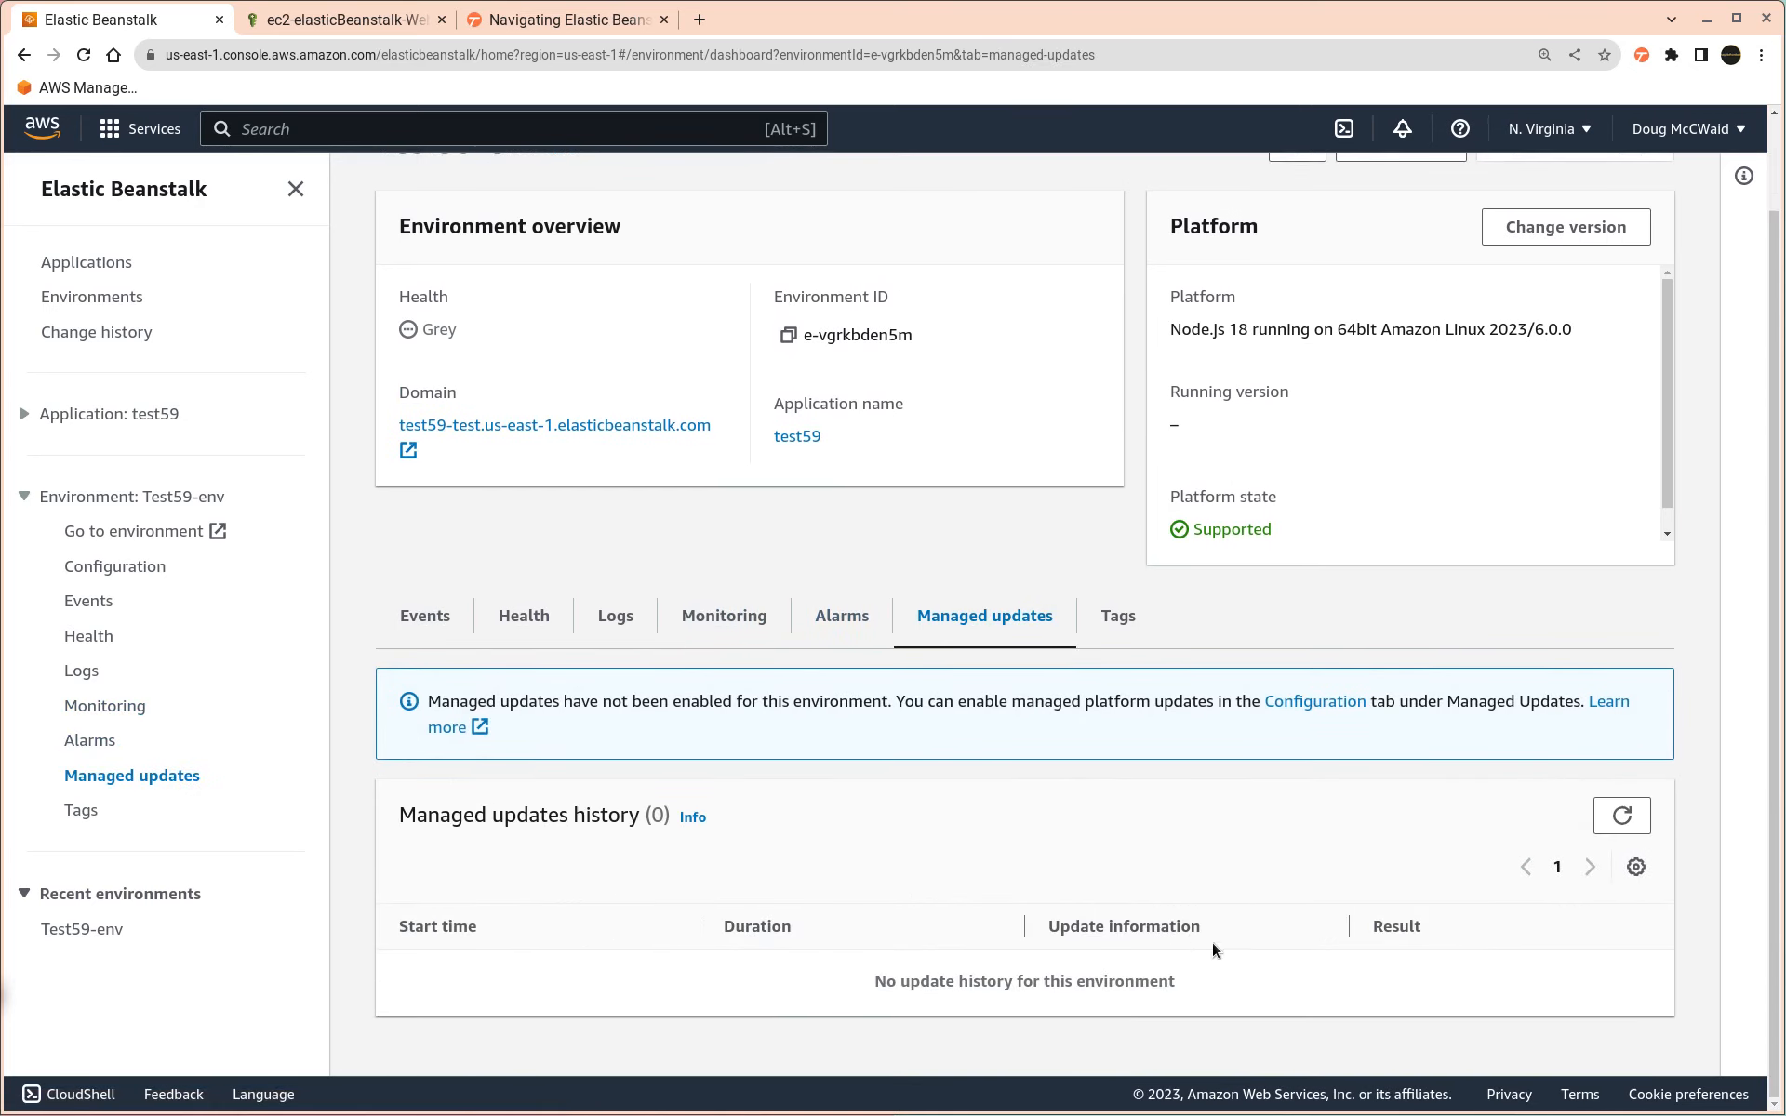
scroll(1213, 942, "up", 1)
- Examine the environment's tags, including the environment-id and environment-name keys and their values
left_click(1104, 770)
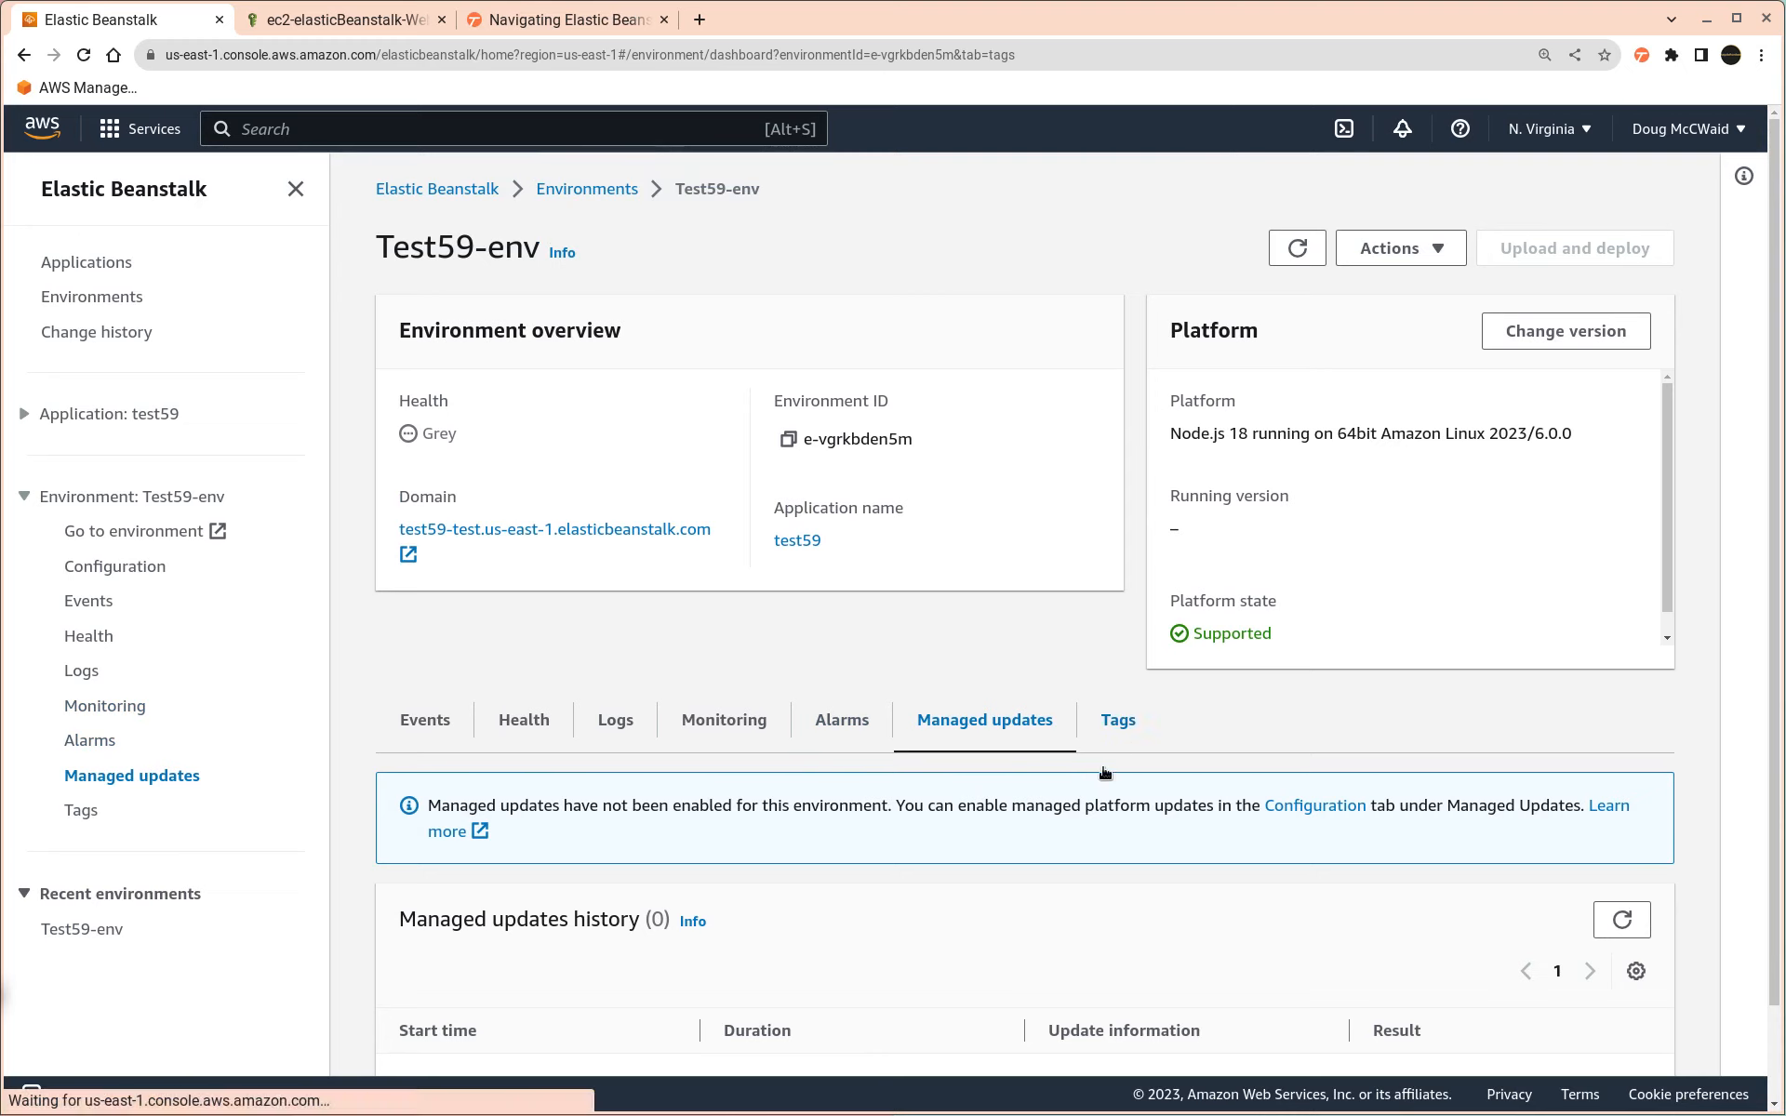
scroll(908, 977, "down", 1)
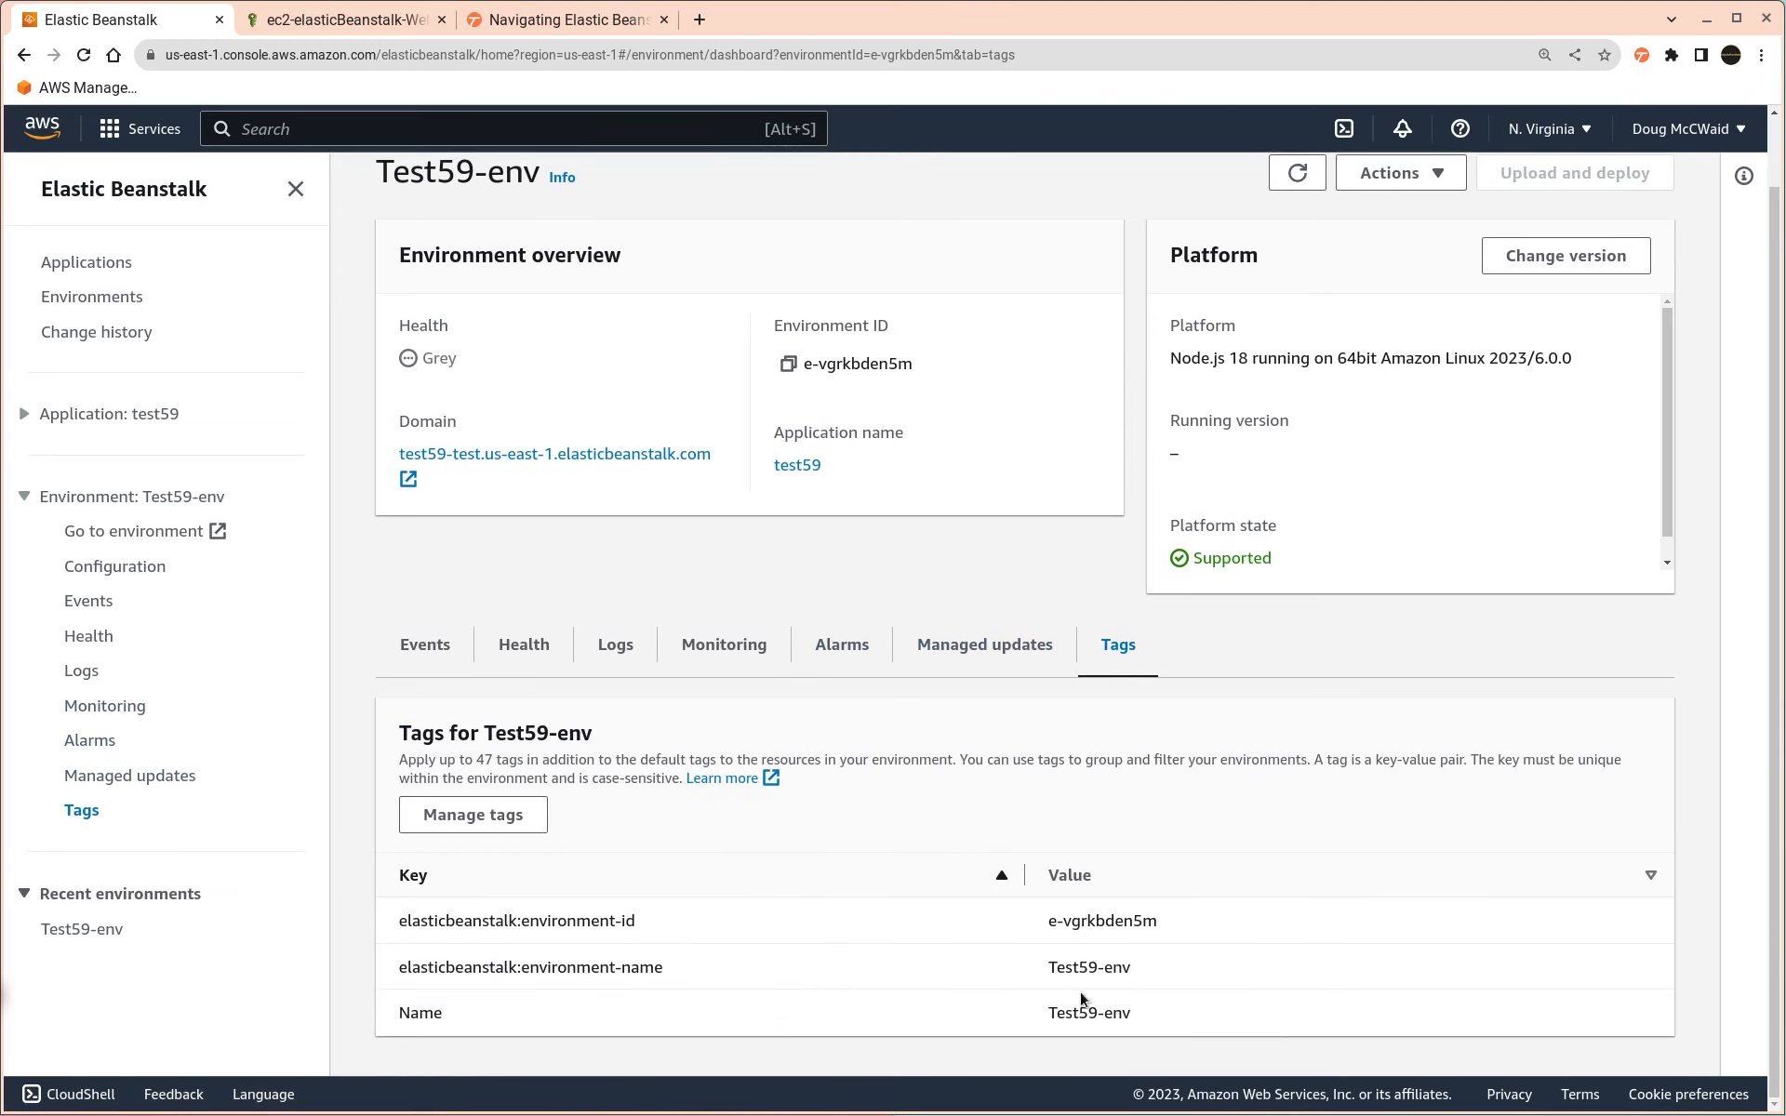
left_click_drag(497, 921, 772, 930)
left_click_drag(1065, 921, 1126, 916)
left_click_drag(577, 968, 893, 968)
- Go back to the environment's event list and read the latest launch entries, including the application availability entry
left_click(435, 653)
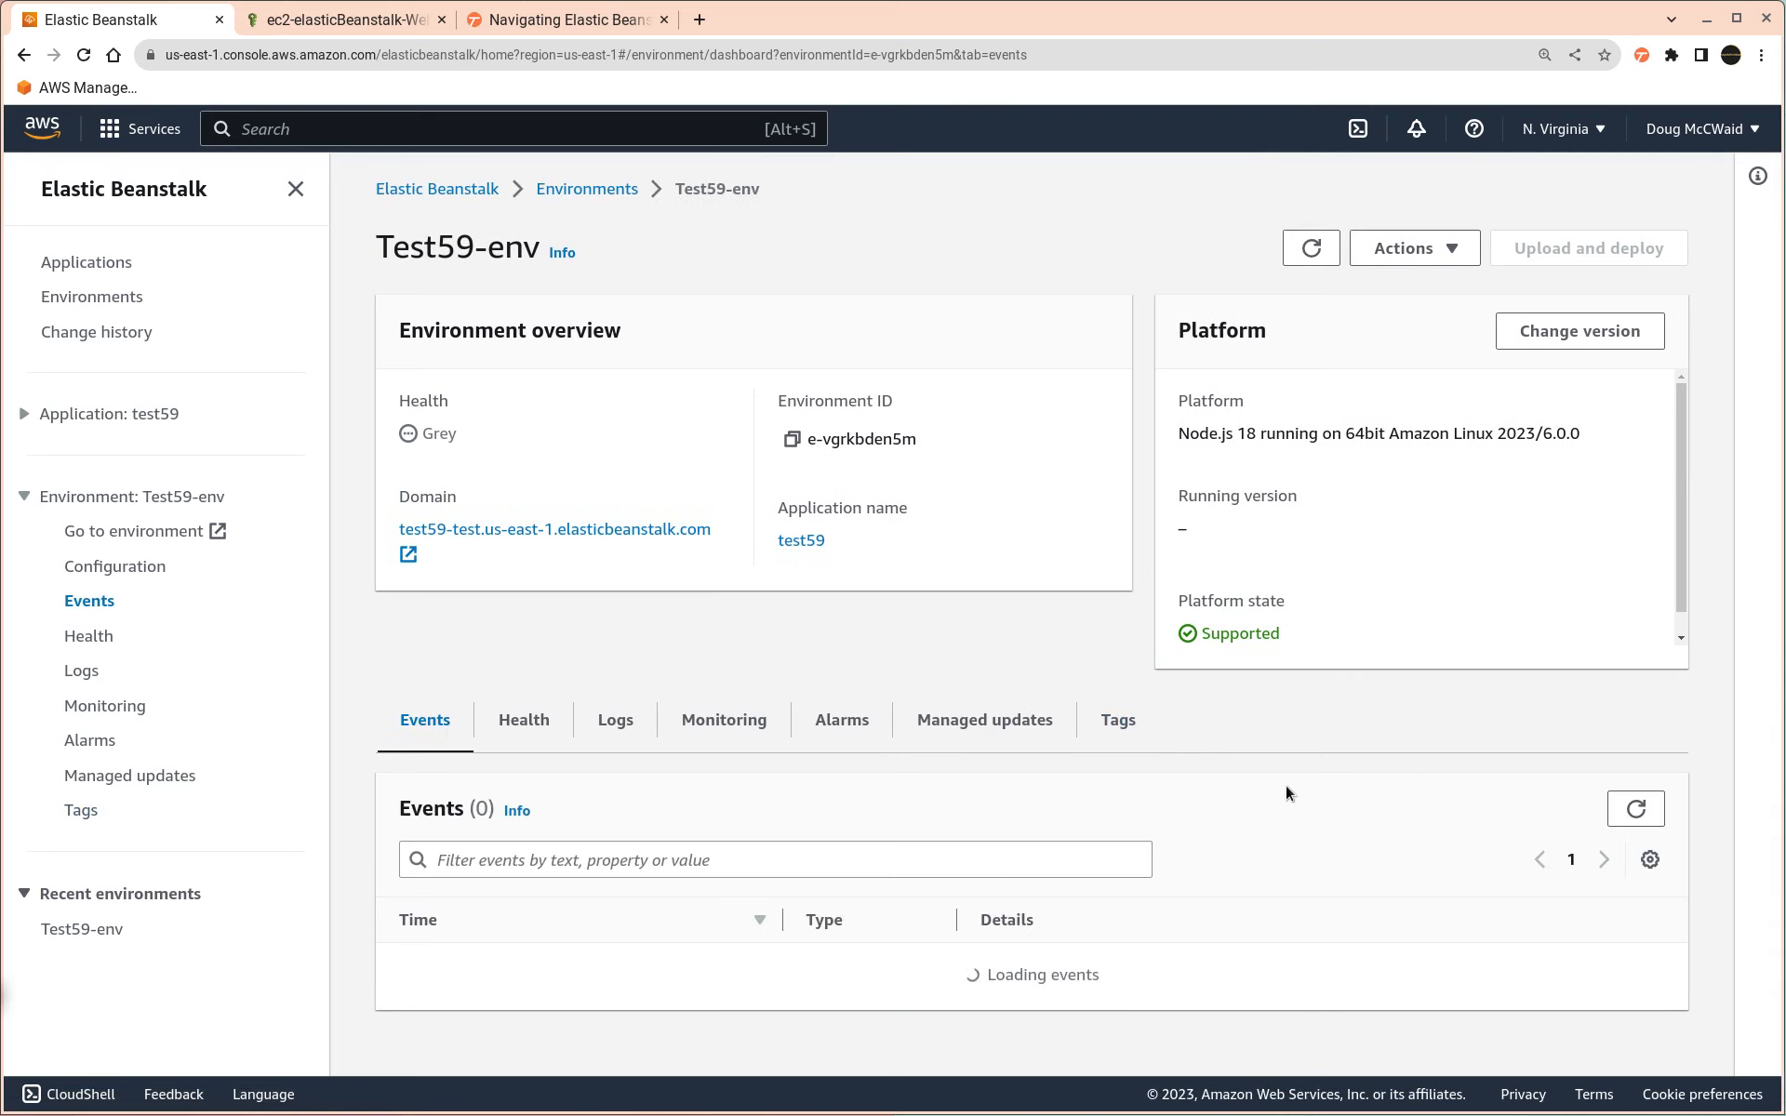
scroll(1286, 793, "down", 5)
left_click_drag(1156, 527, 1340, 539)
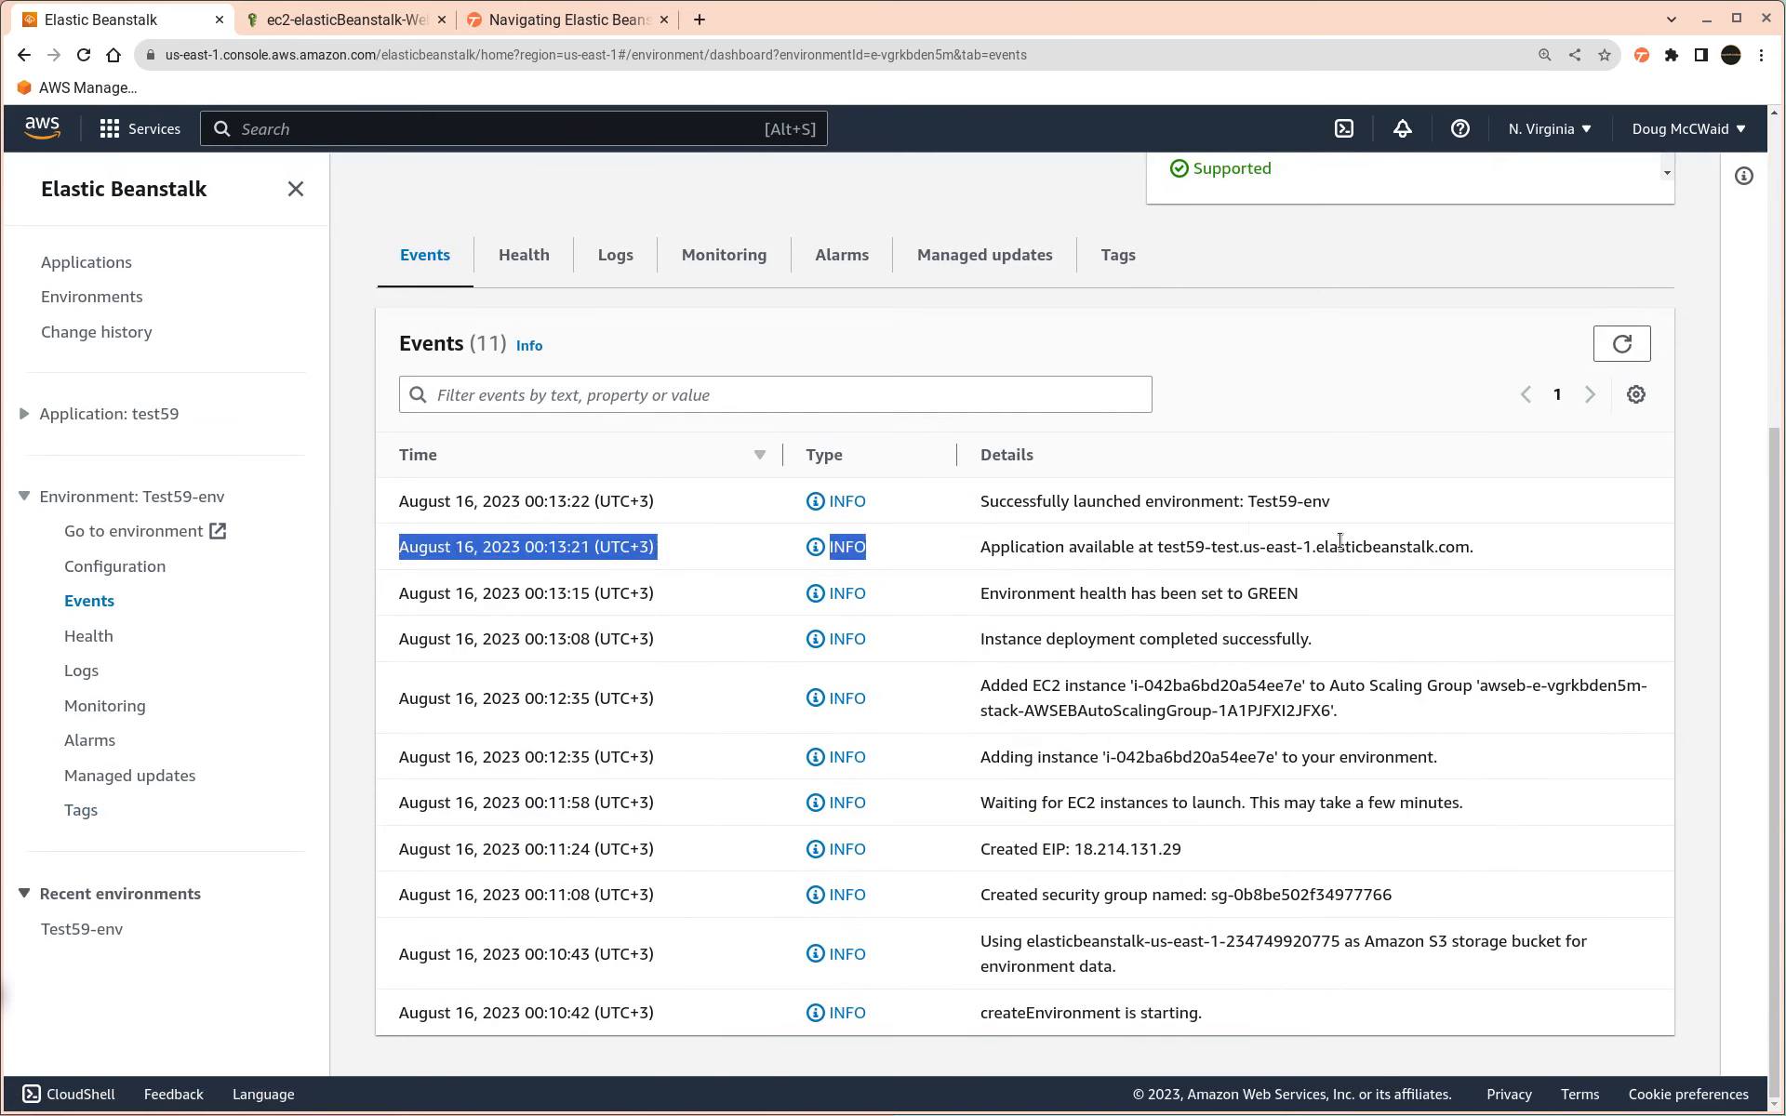
left_click(1340, 540)
scroll(1221, 808, "up", 5)
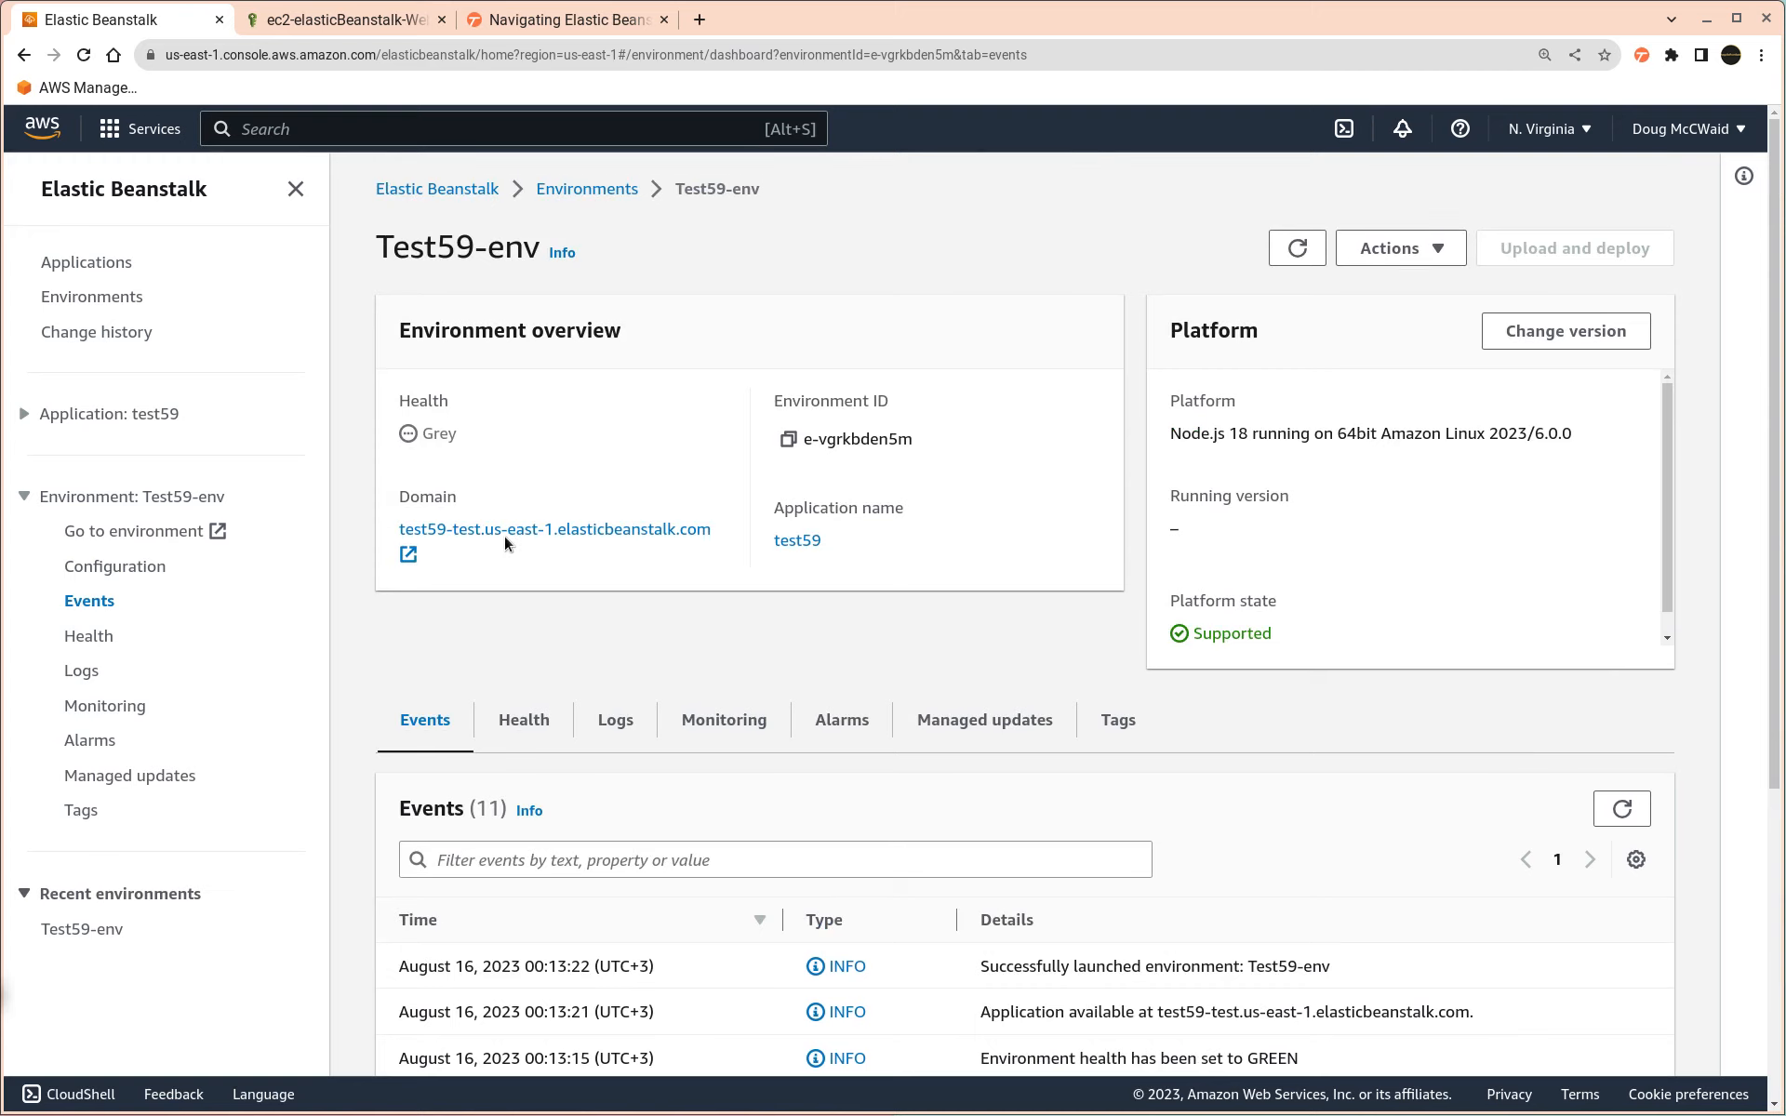
- Refresh the environment overview and open its domain, test59-test.us-east-1.elasticbeanstalk.com, in a new browser tab
right_click(472, 528)
left_click(963, 707)
left_click(1298, 247)
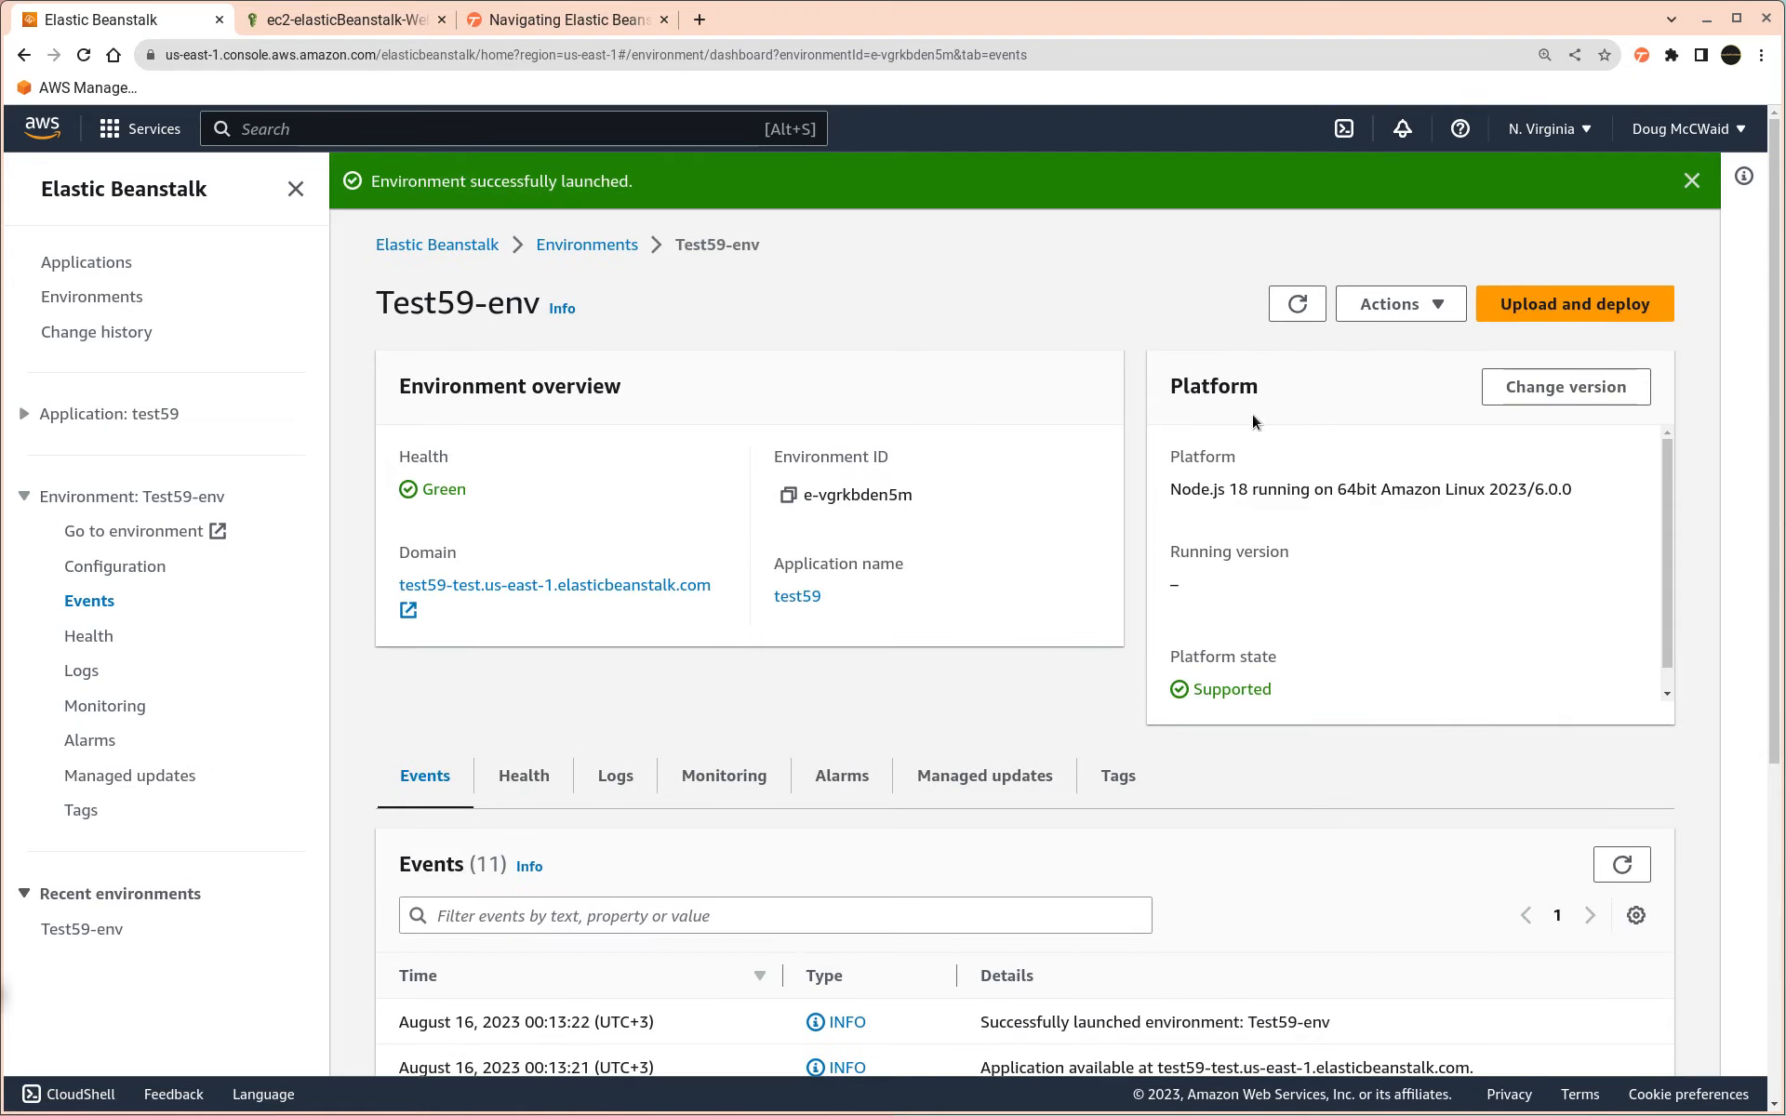
right_click(562, 582)
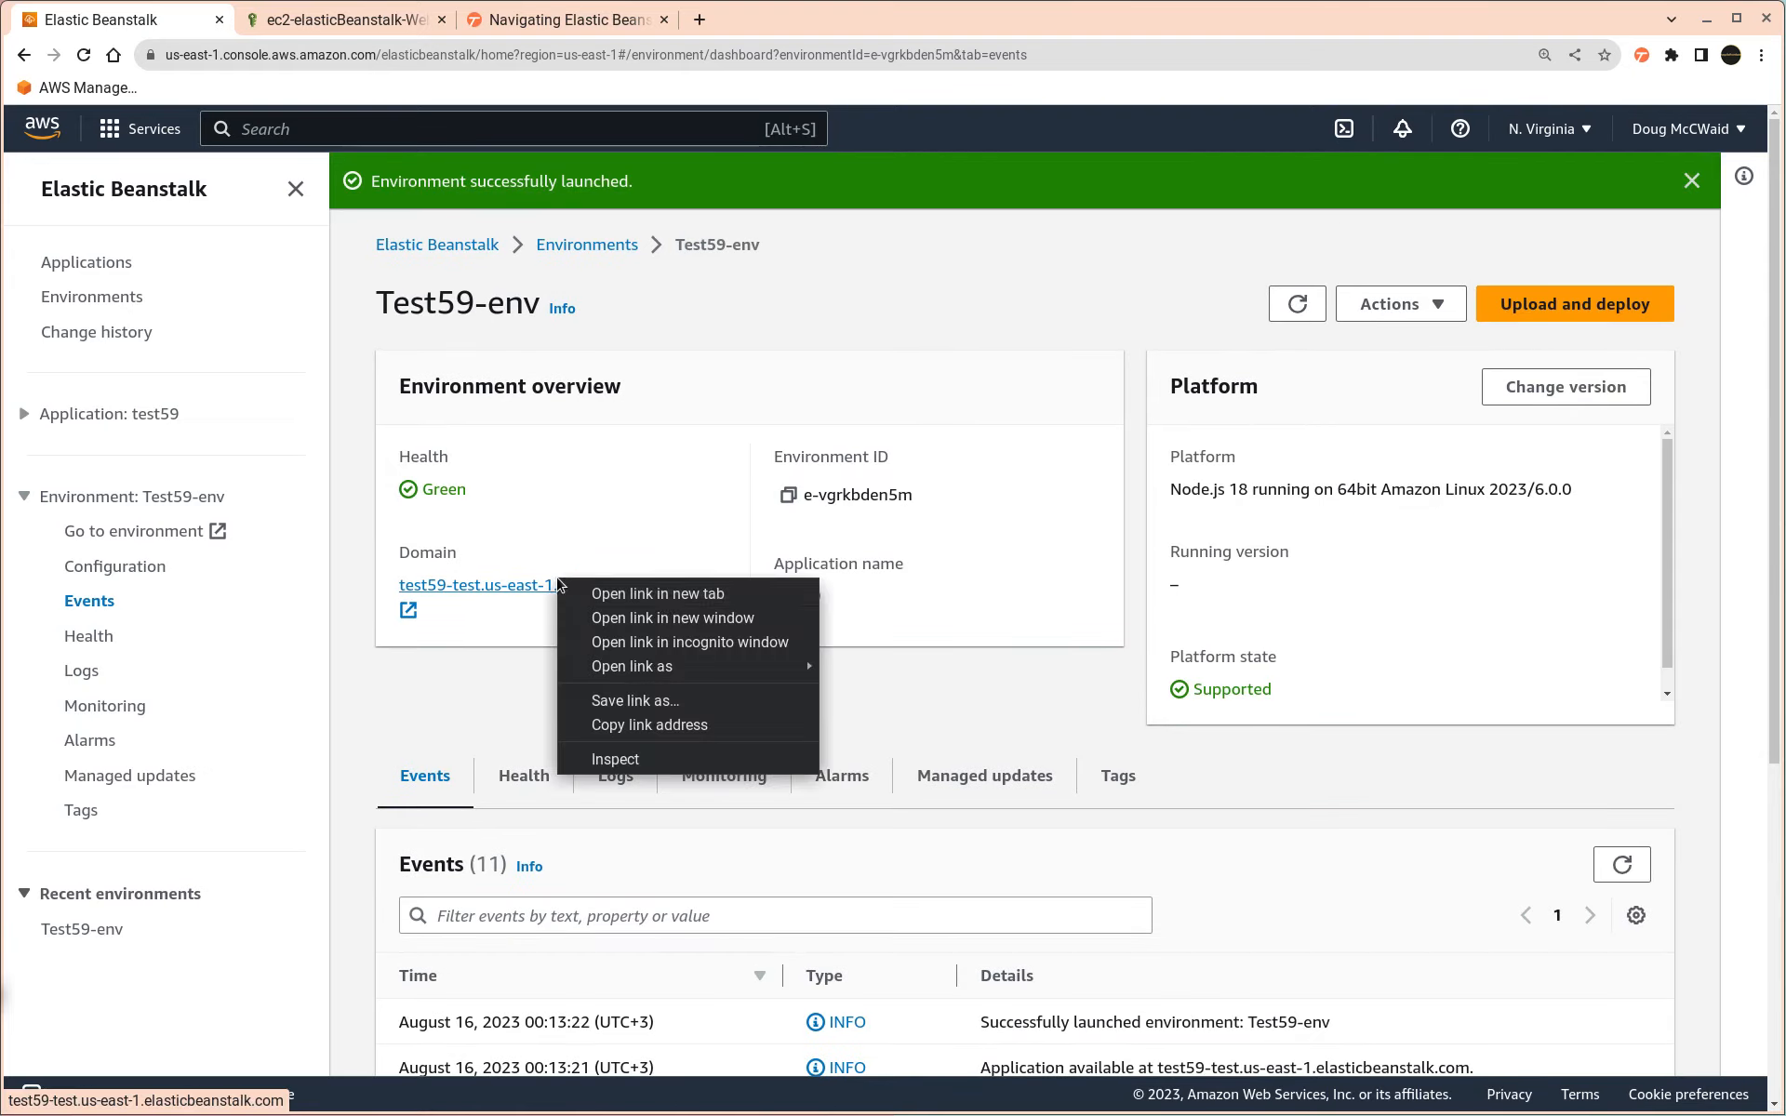
left_click(649, 724)
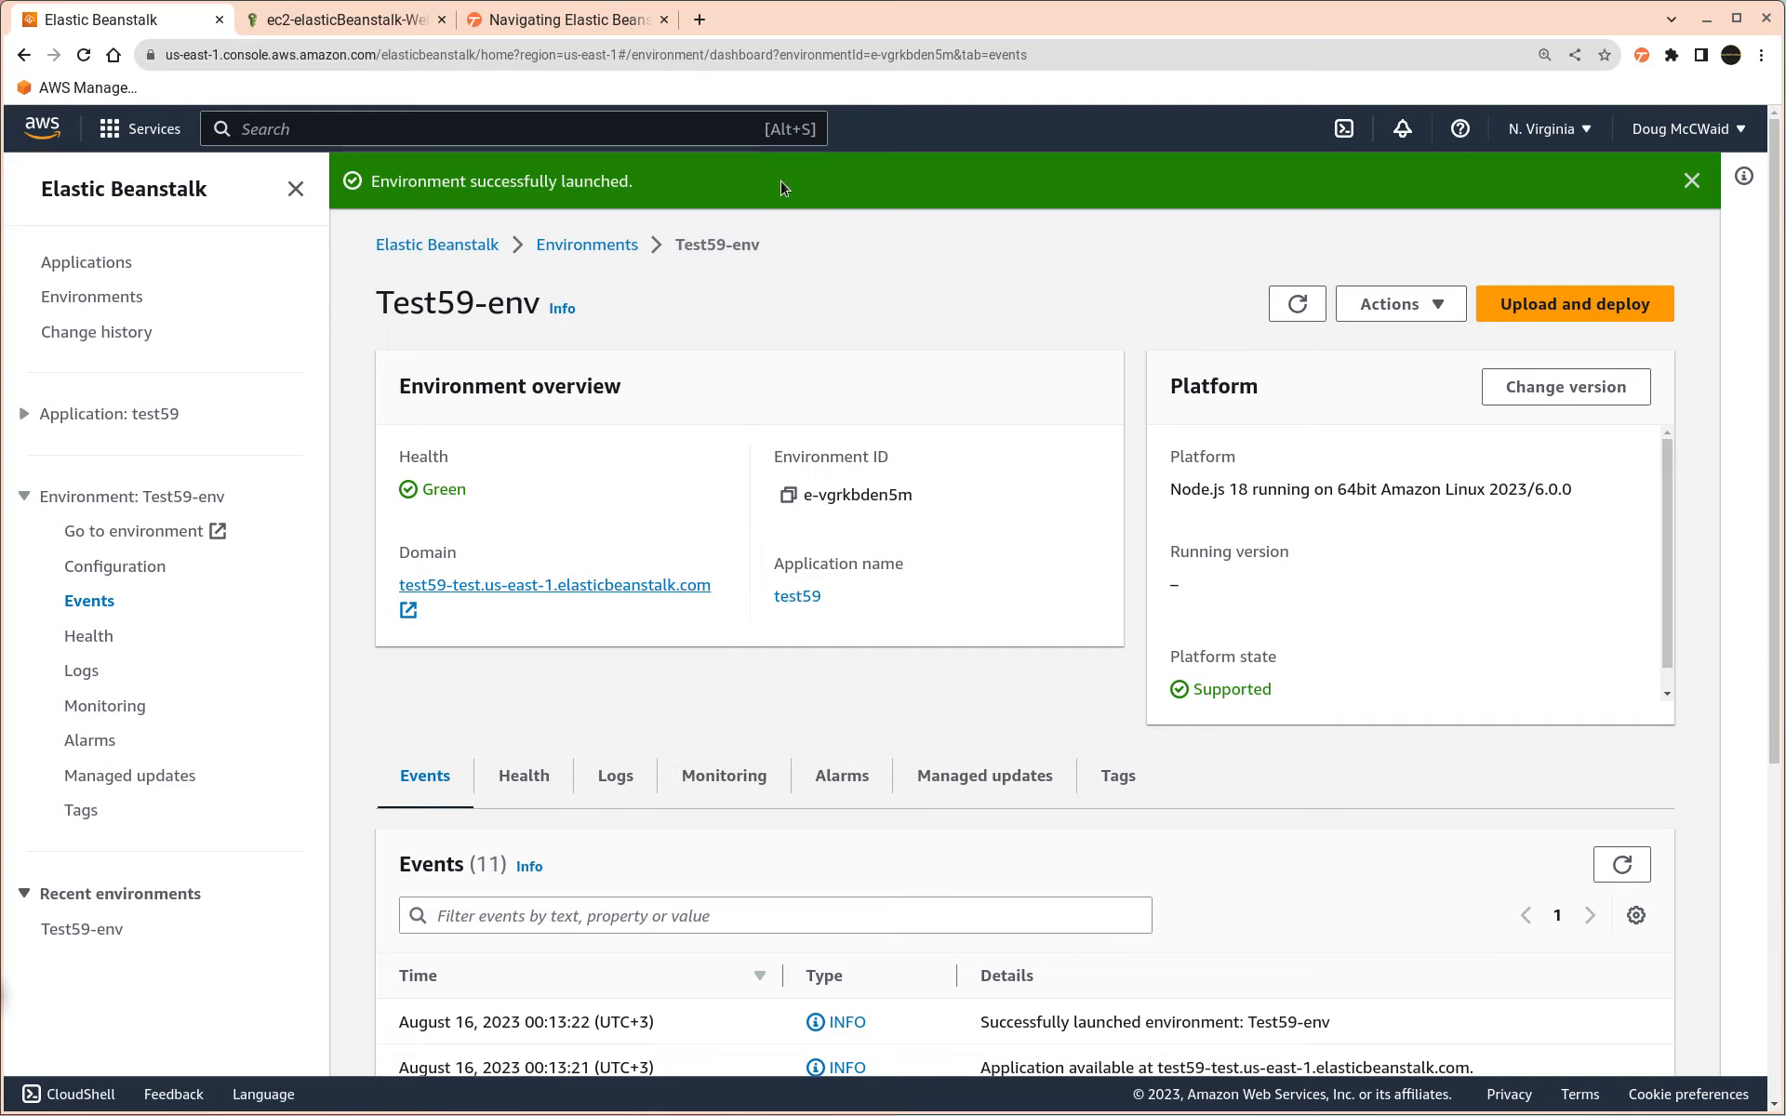
left_click(699, 20)
key("ctrl+v")
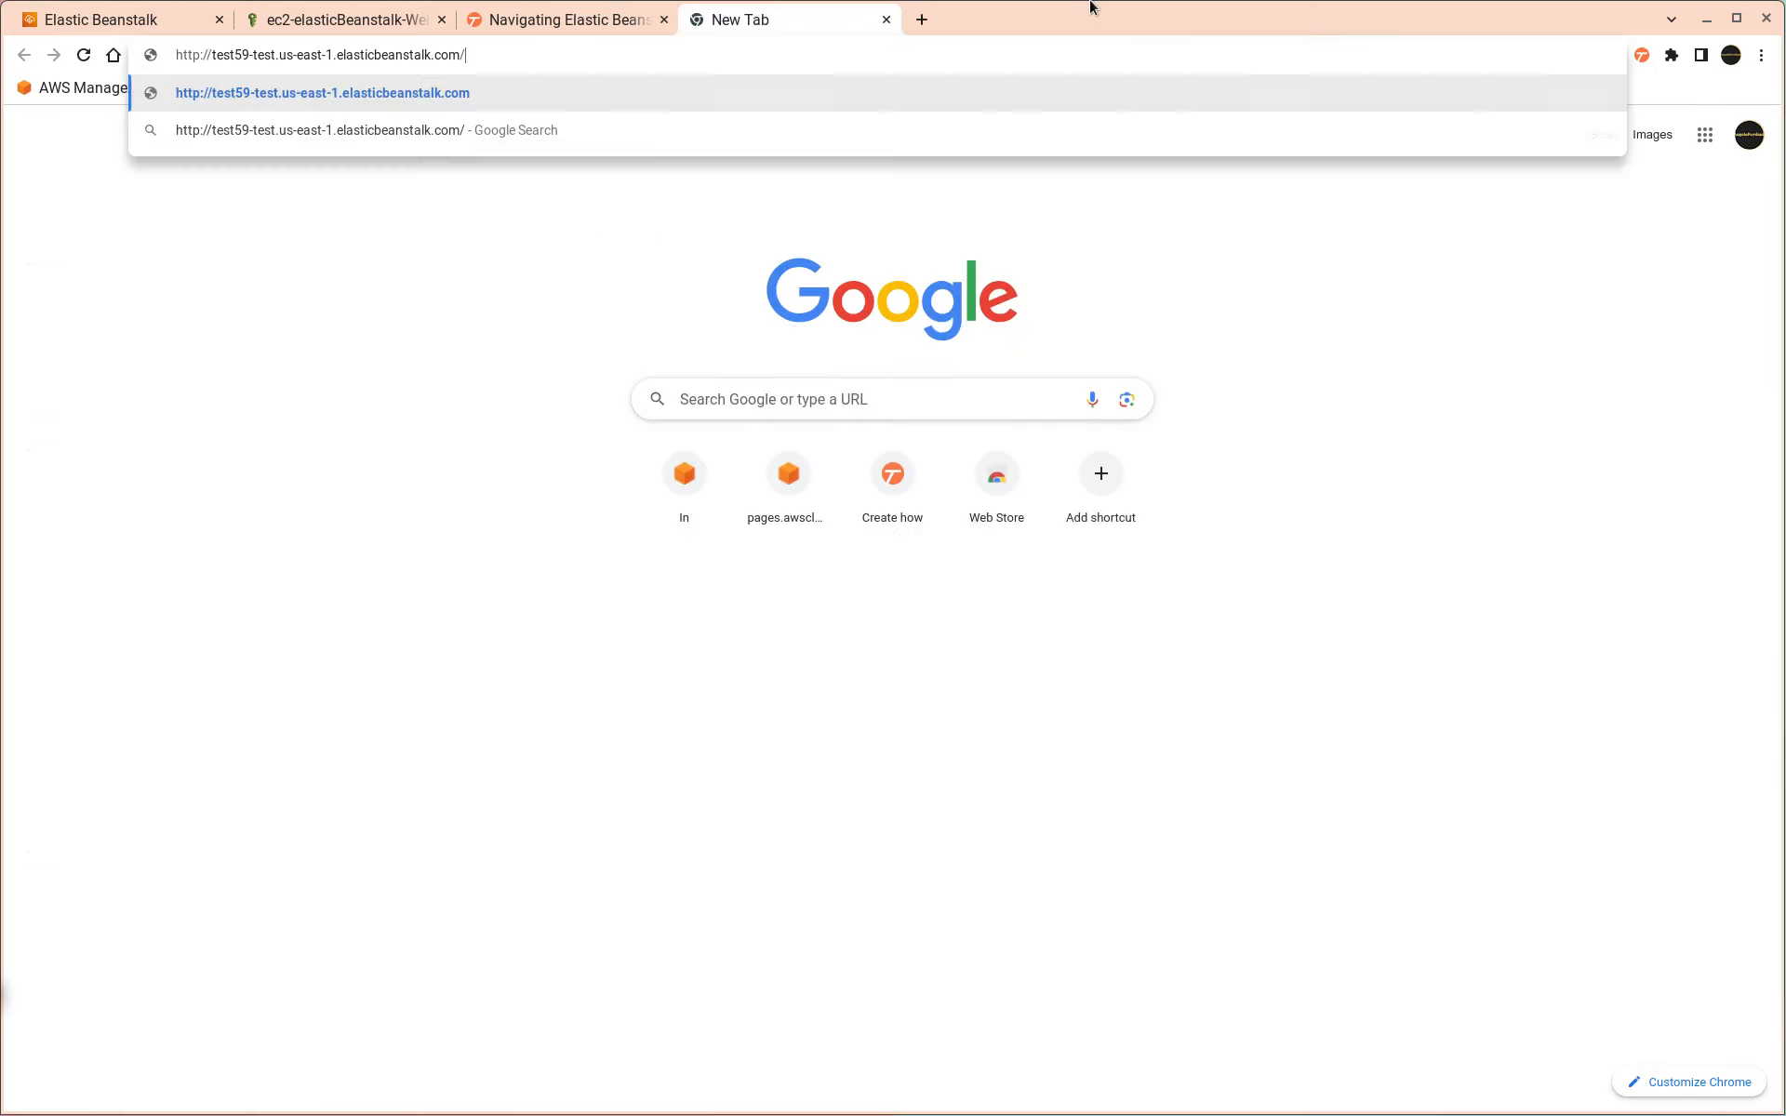
key("Return")
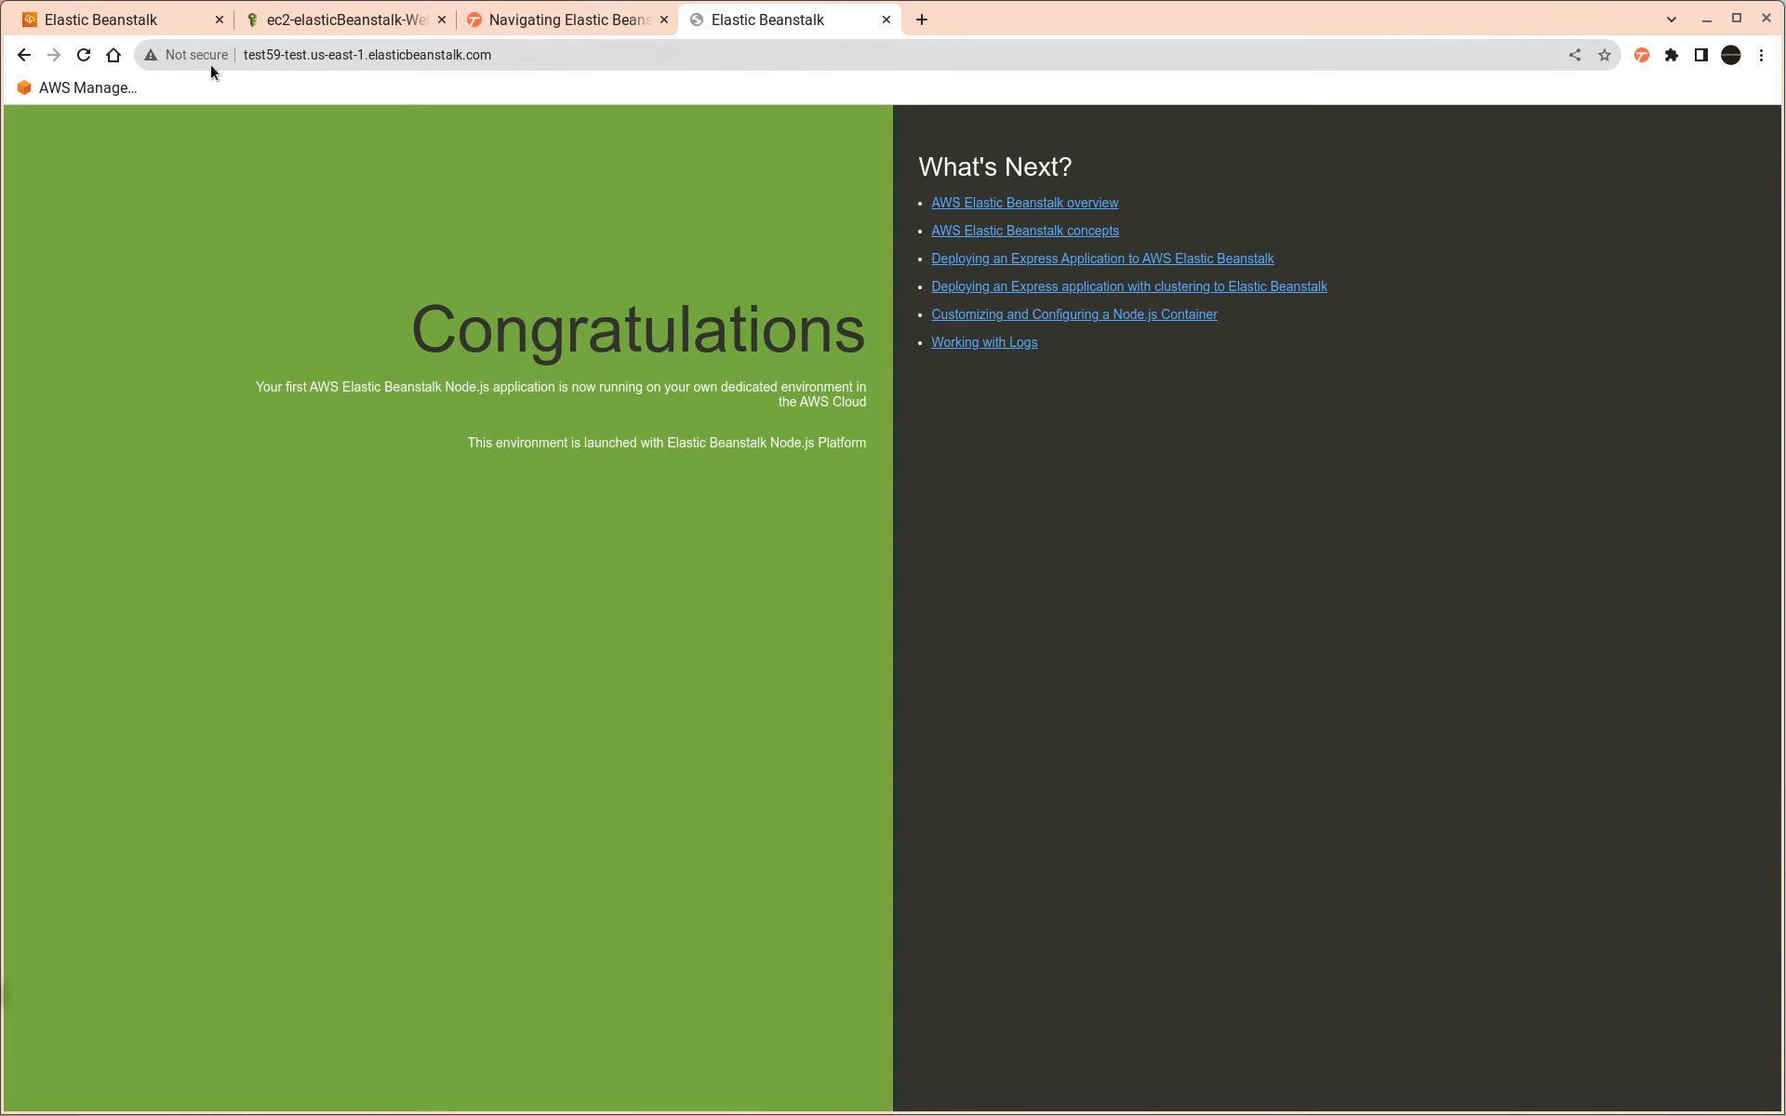
- Return to the Test59-env console page, view the Upload and deploy form and dismiss it
left_click(102, 19)
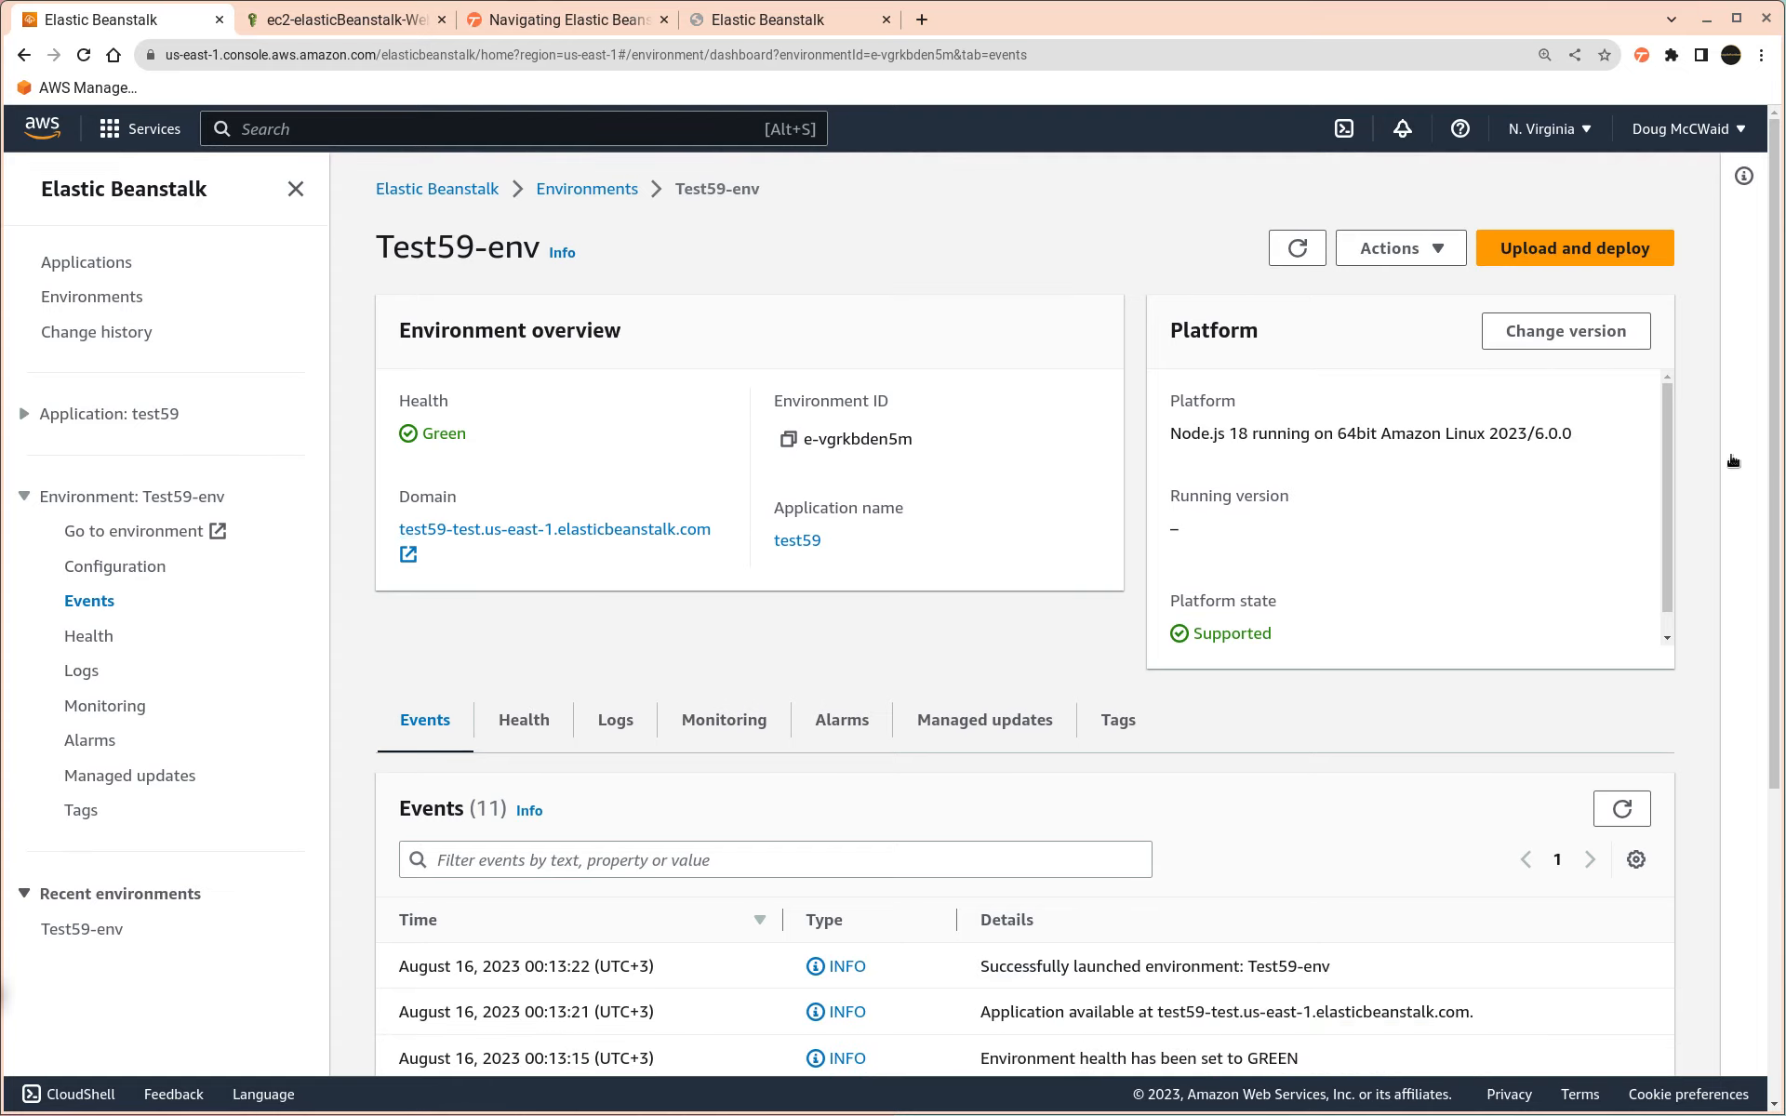
left_click(1582, 249)
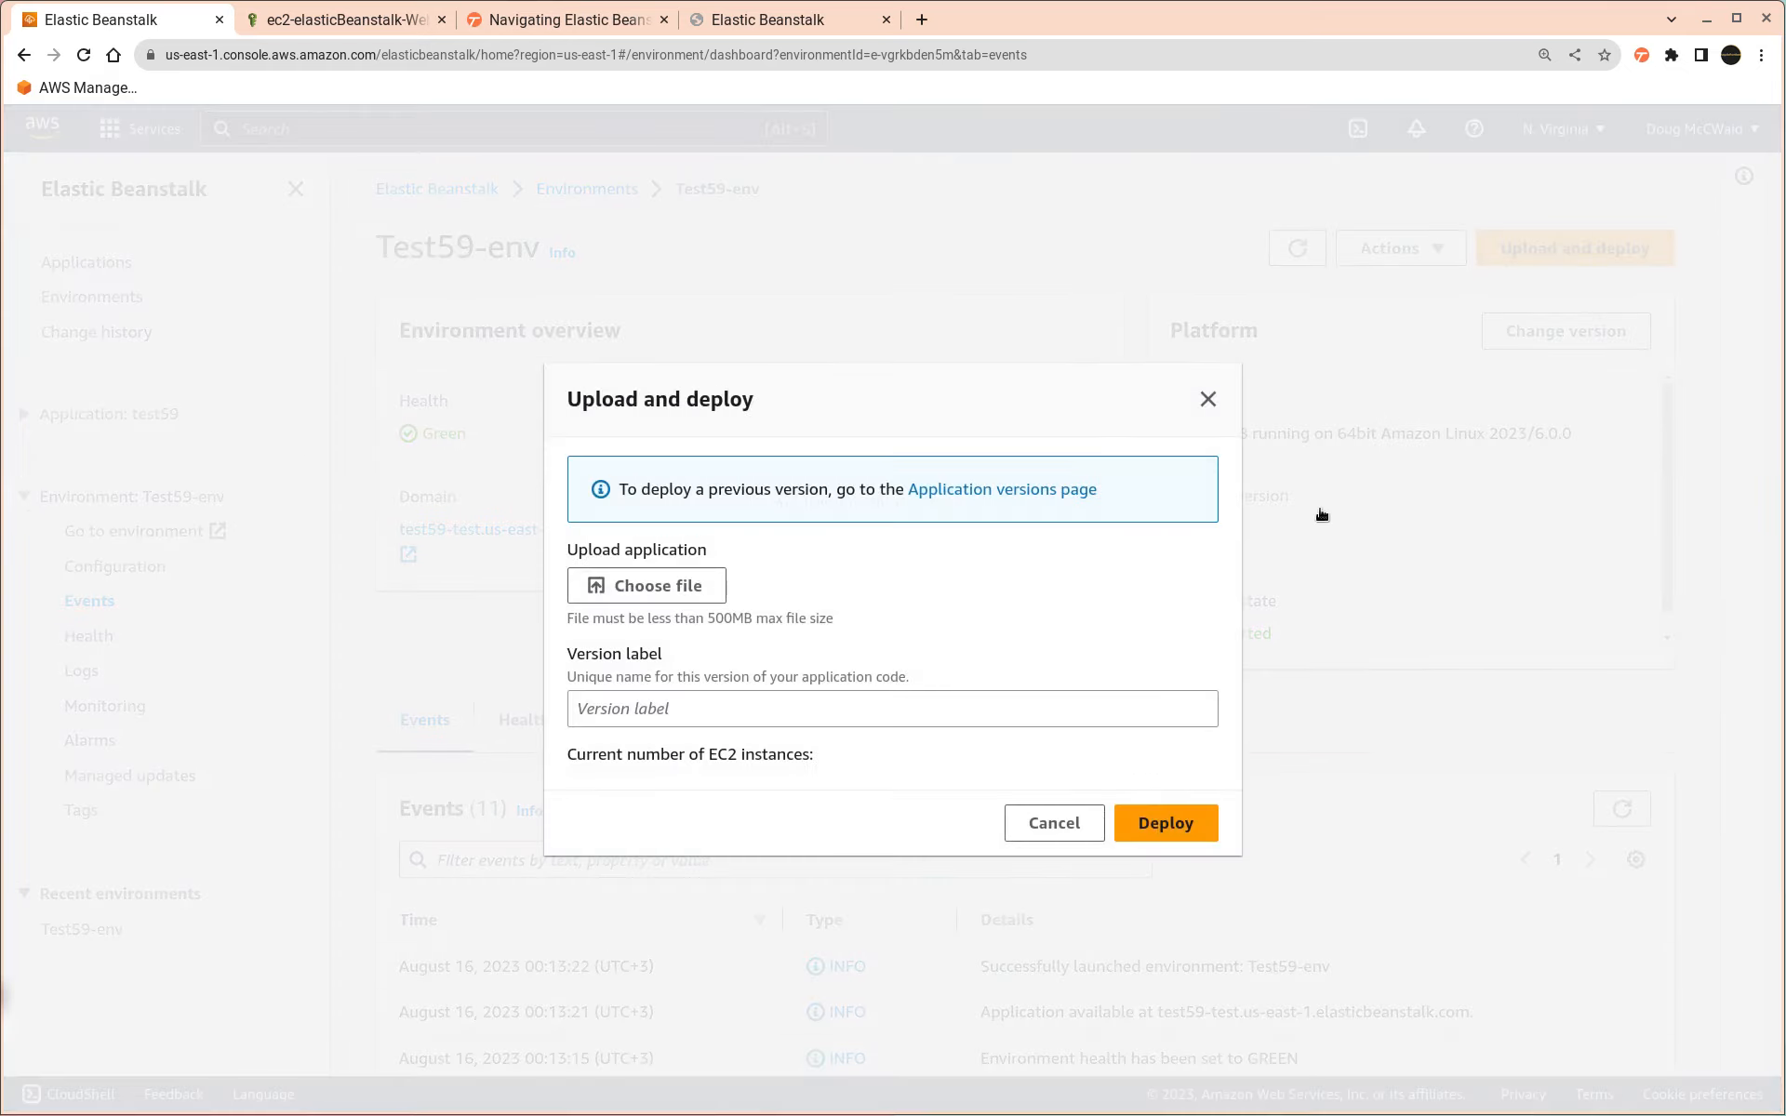
left_click(1207, 400)
- Try preparing an upload and deployment with version label 1.0.1, browse for an application file, and cancel it
left_click(1581, 248)
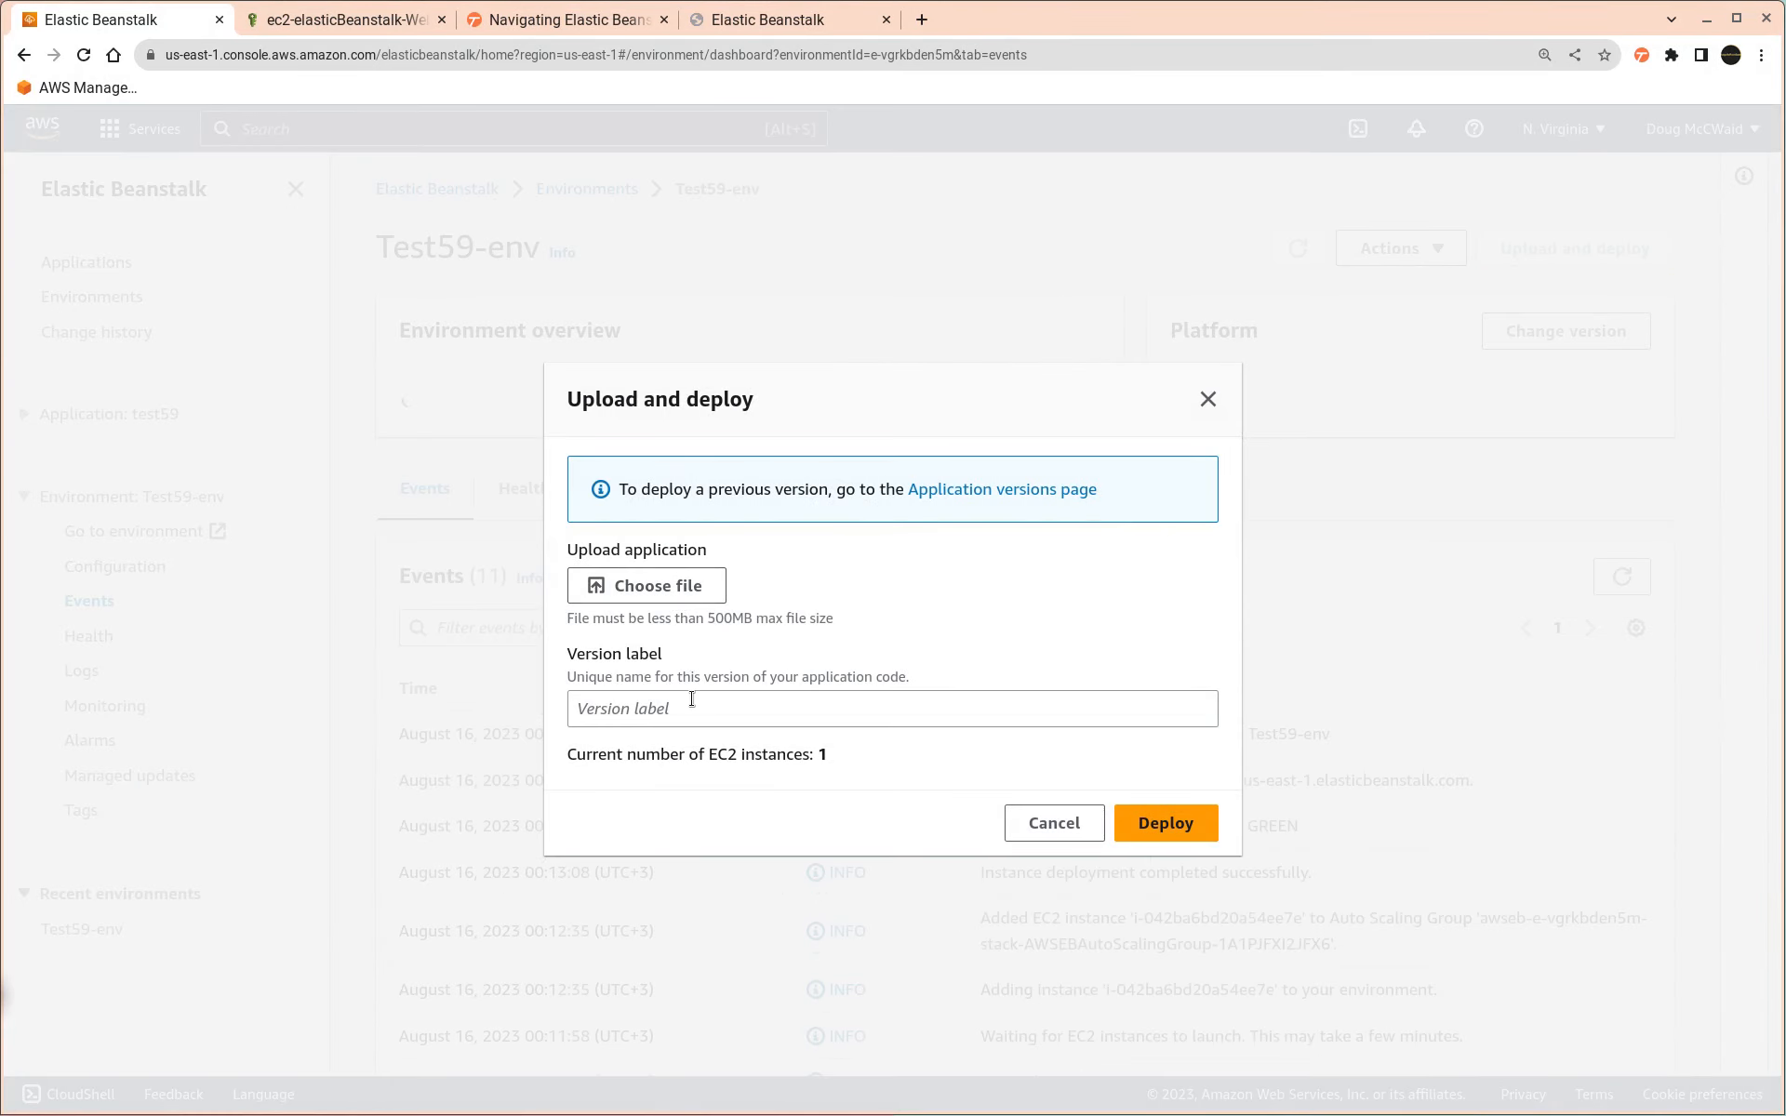
left_click(684, 709)
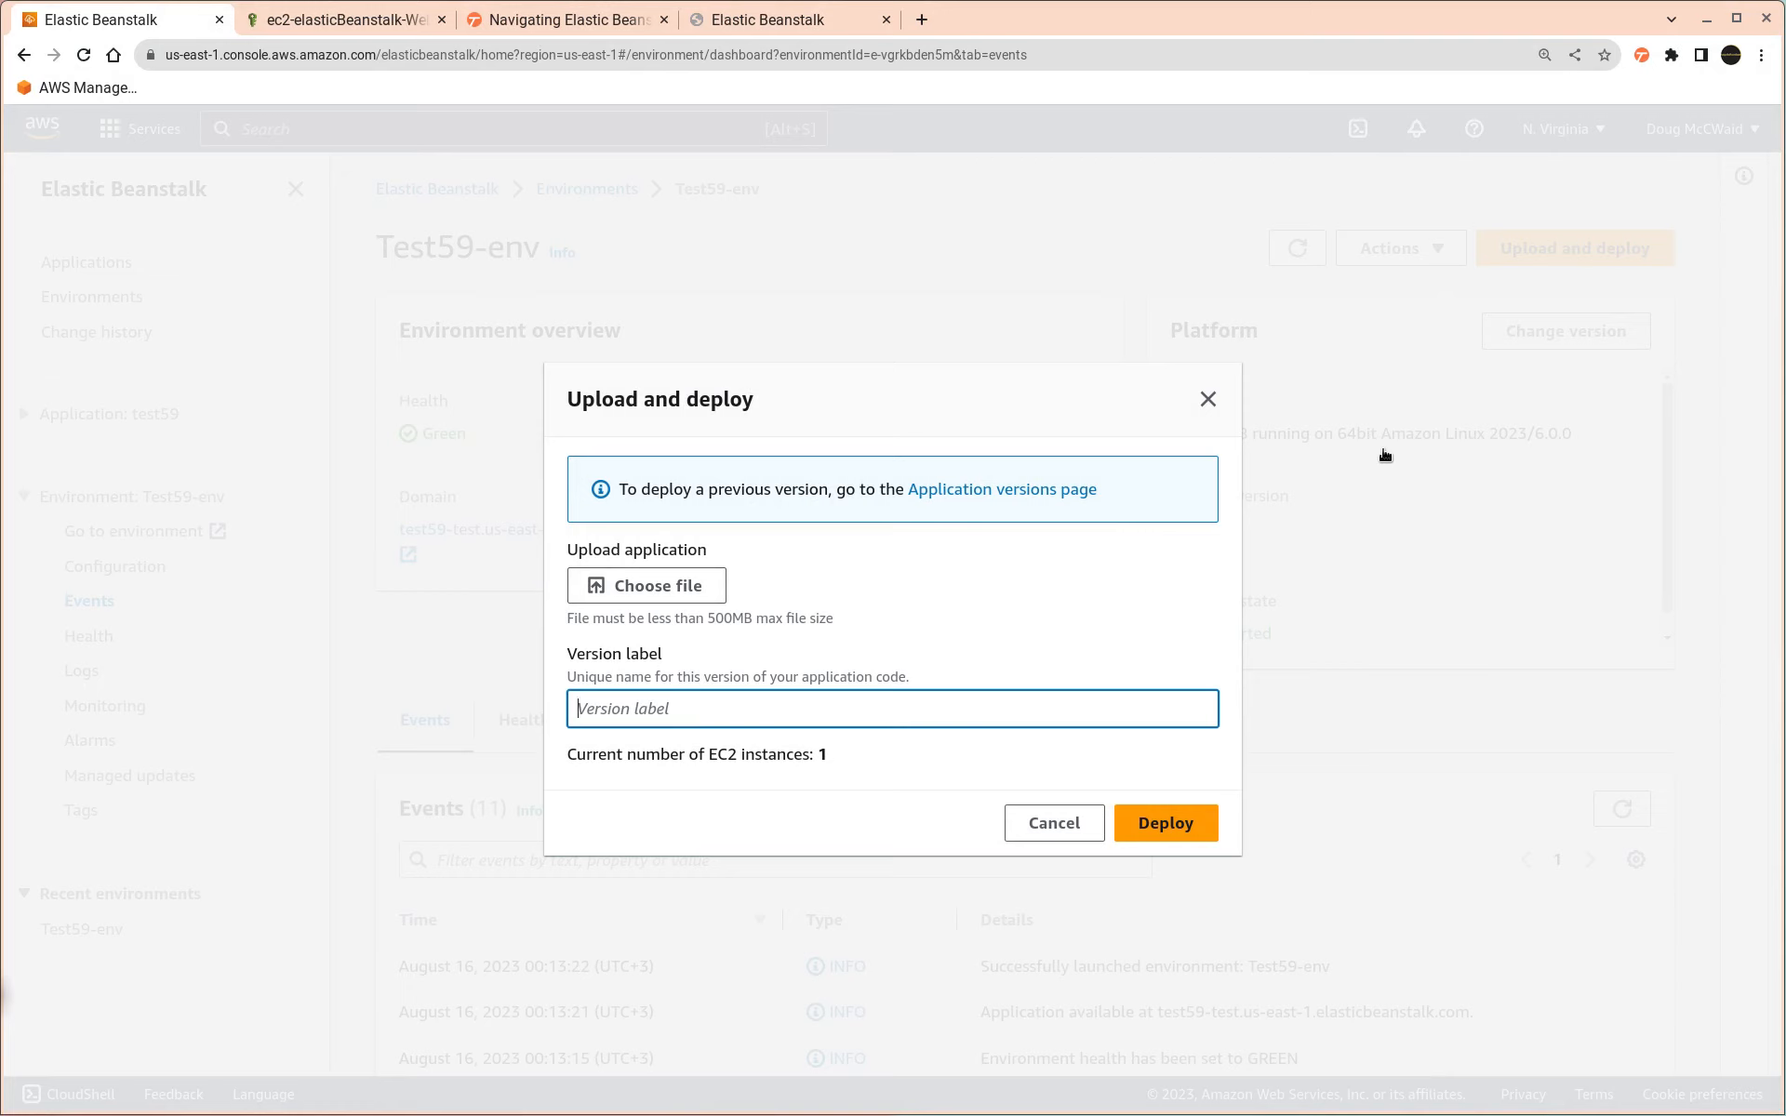
type("1.0.1")
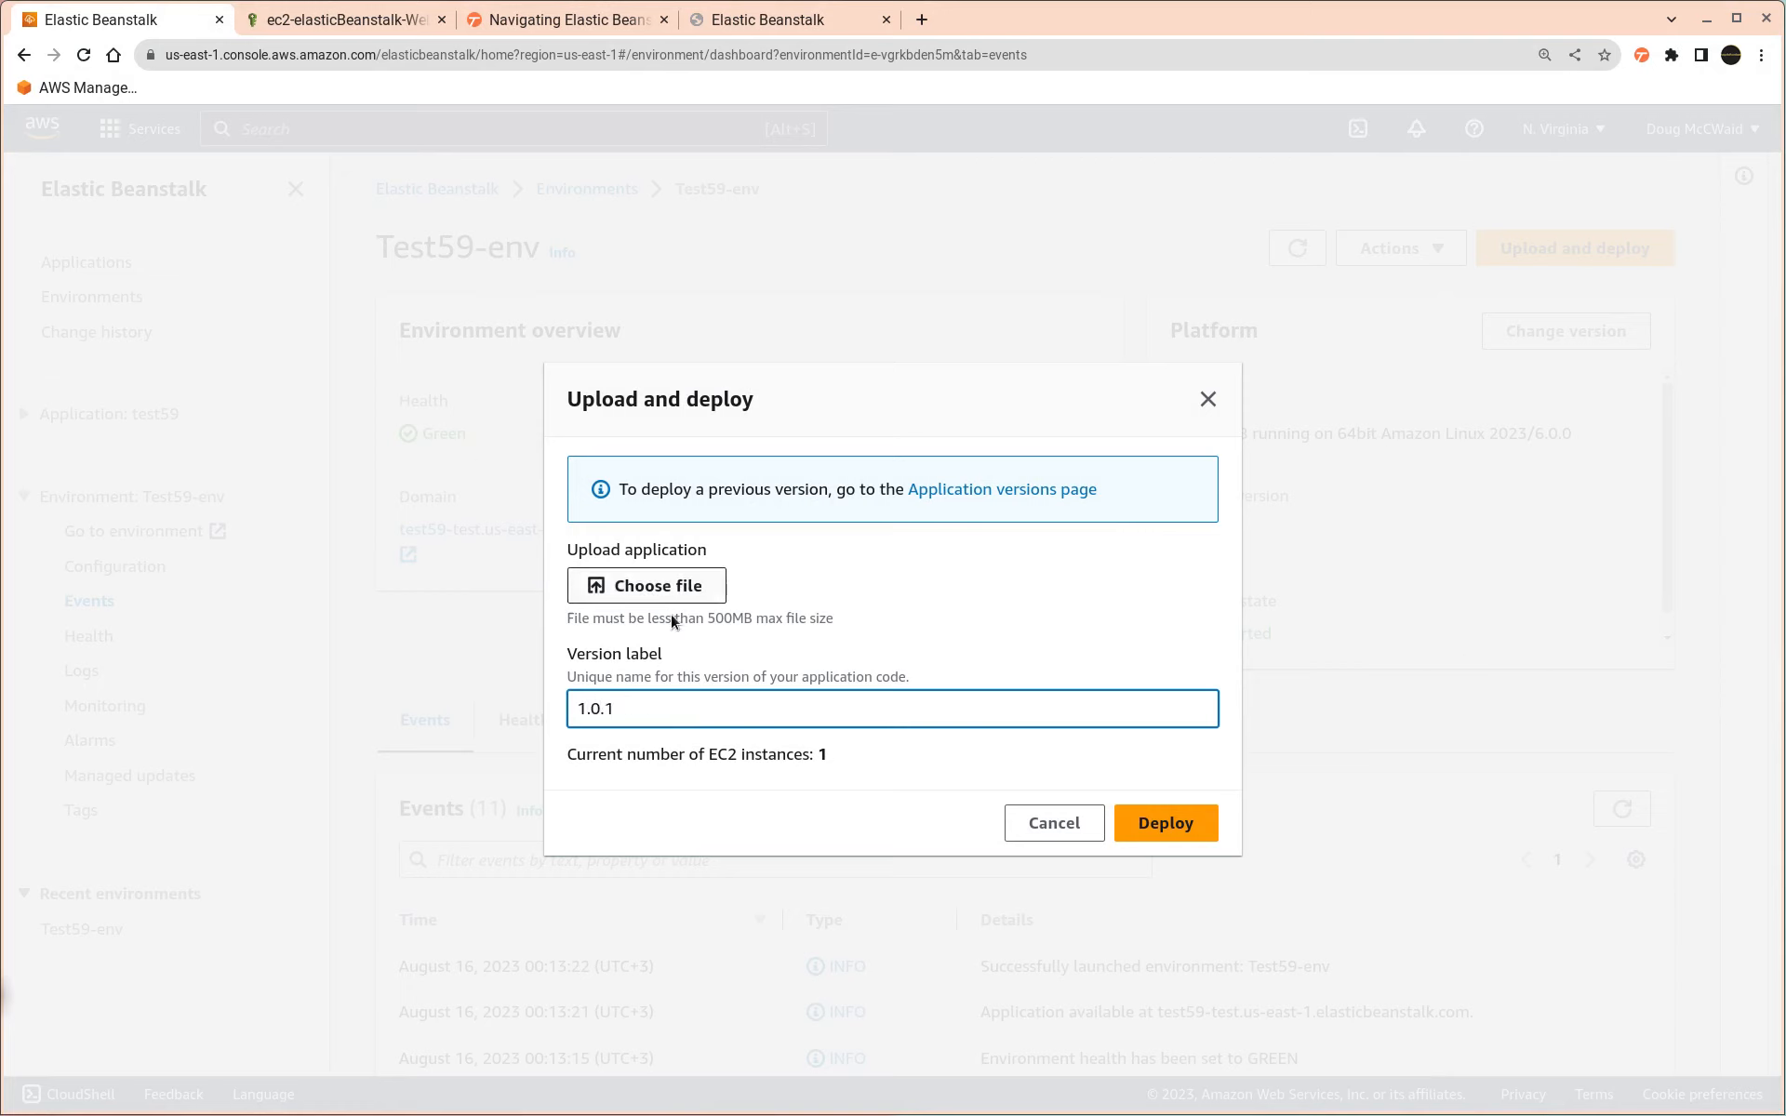
left_click(677, 592)
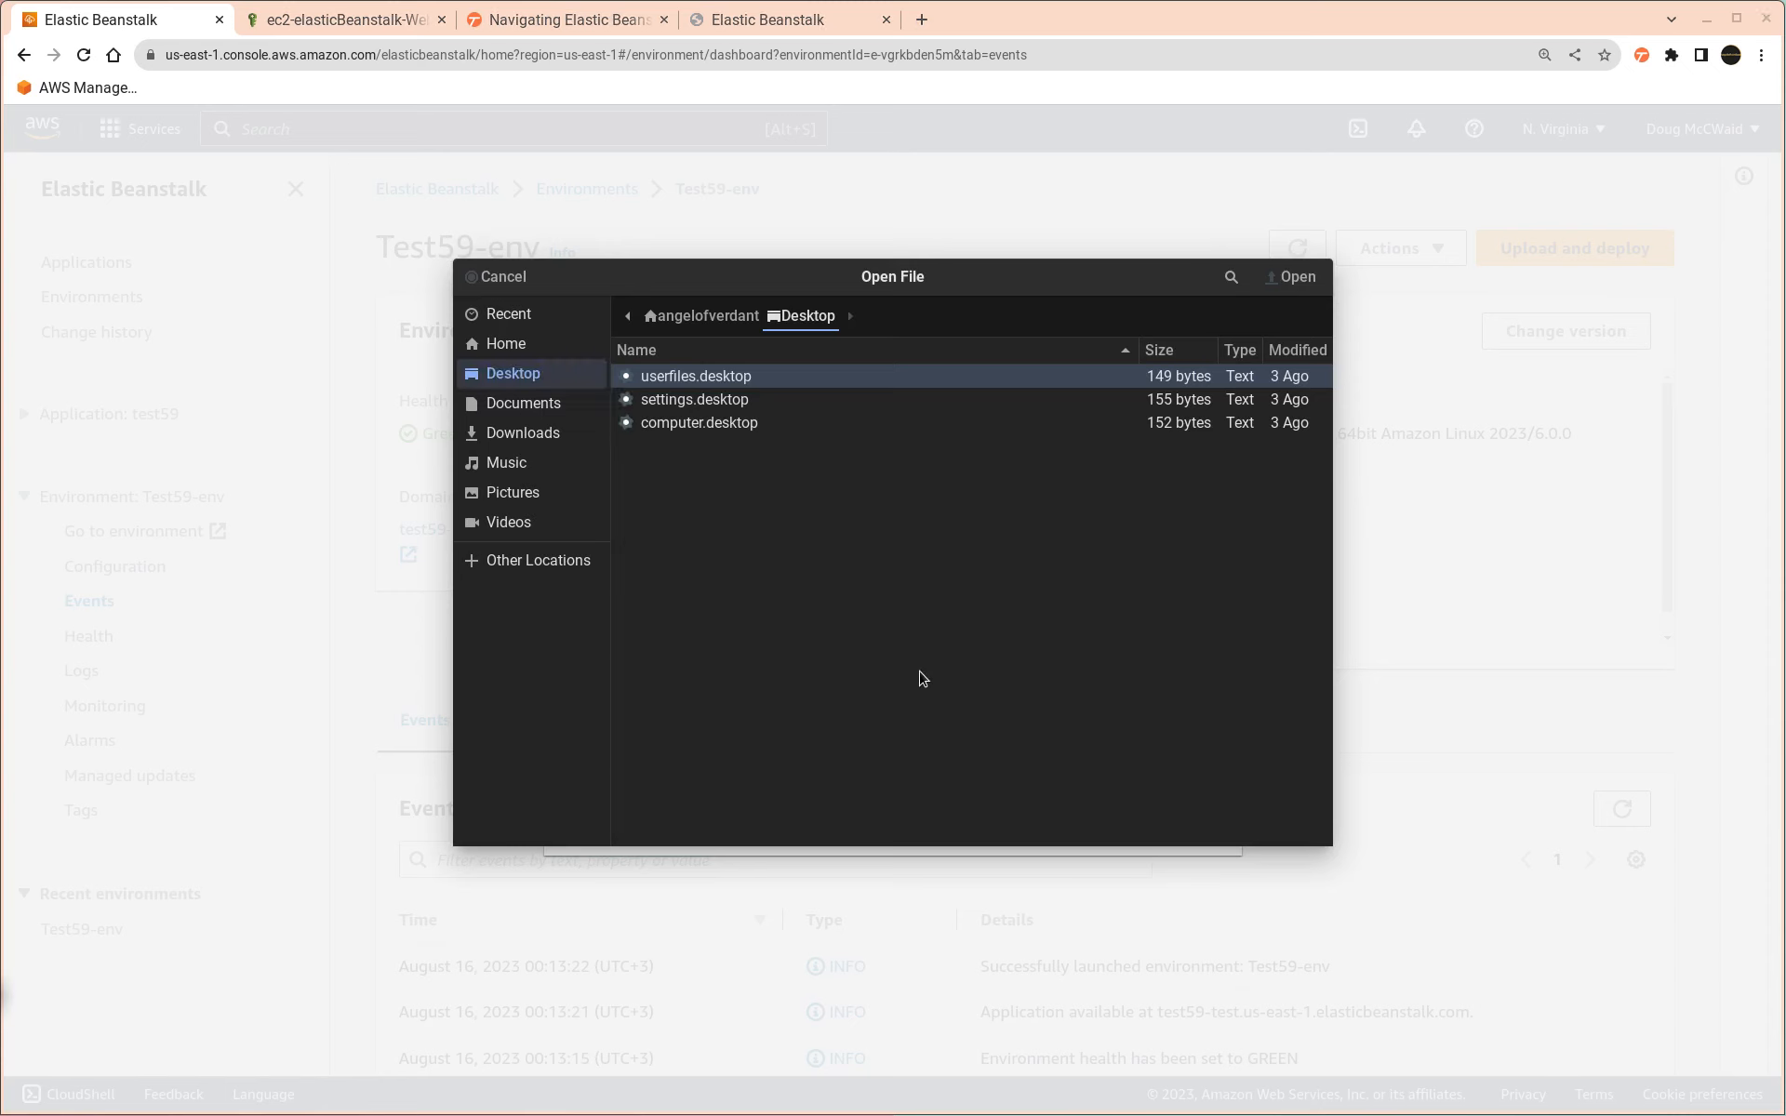
left_click(534, 284)
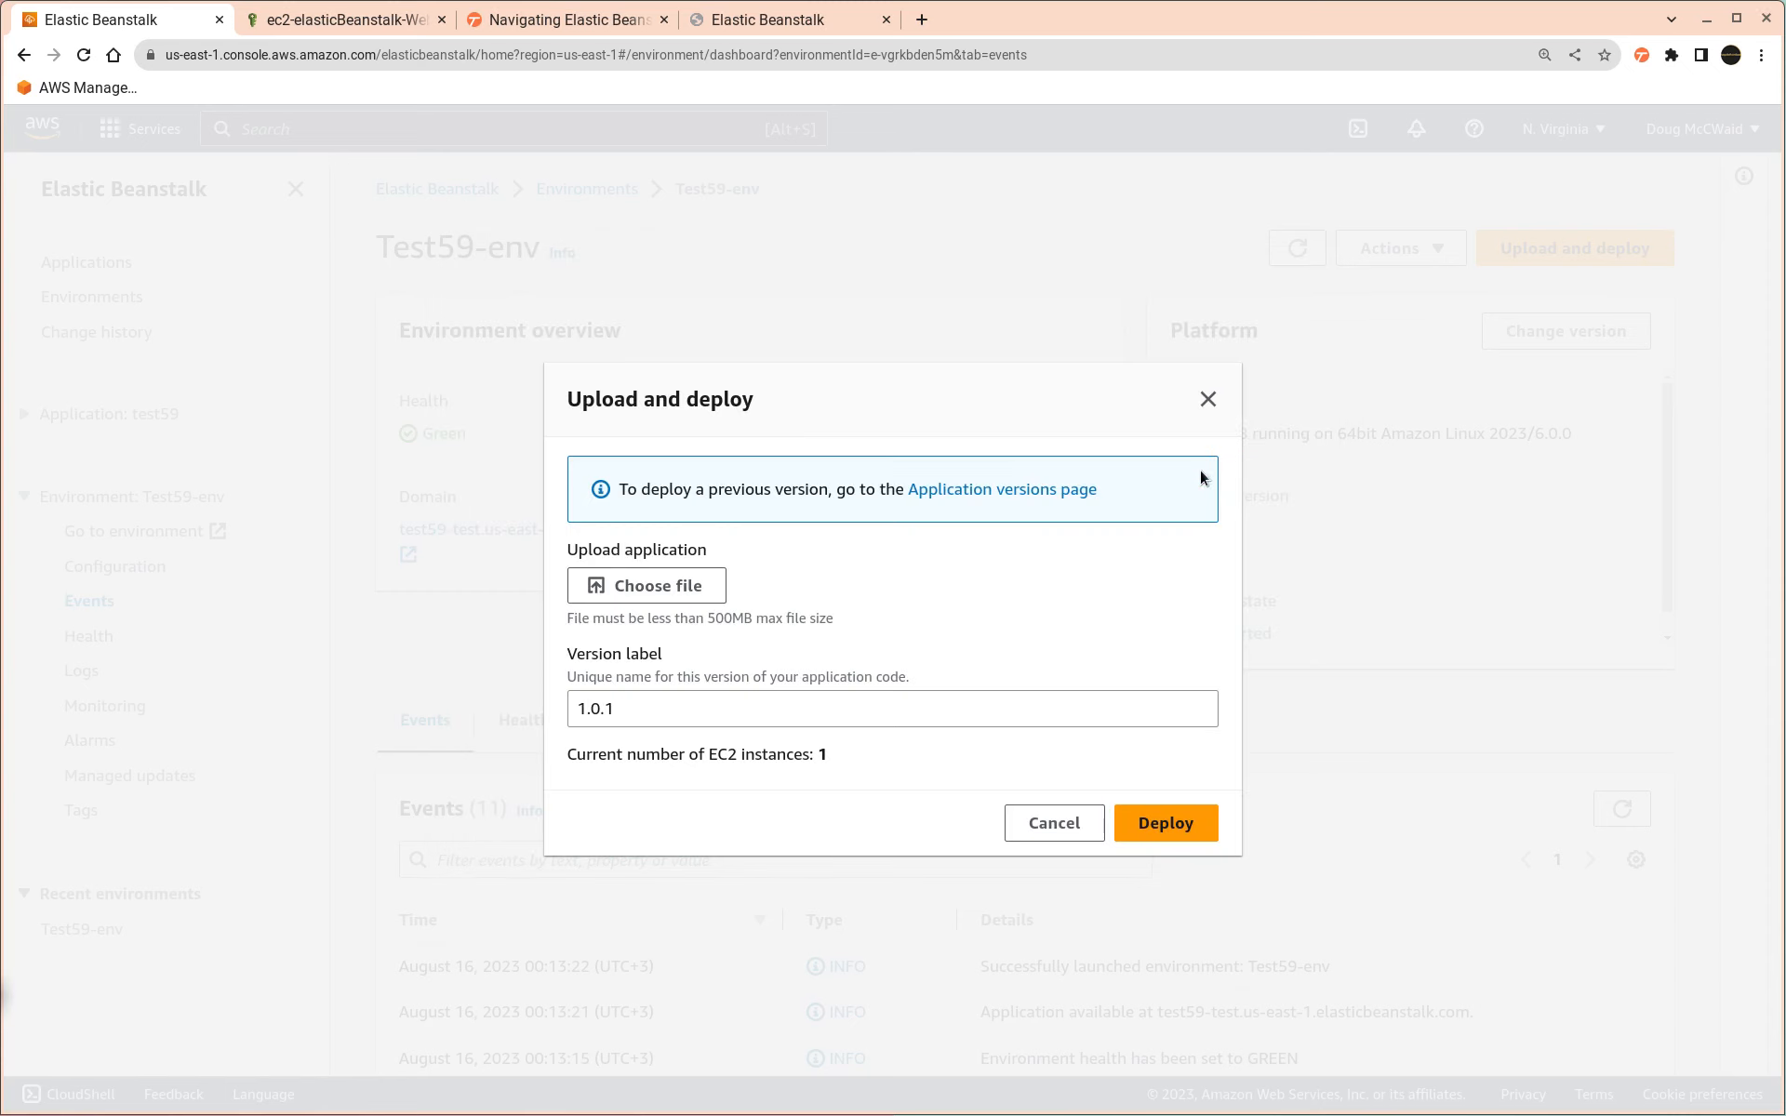
left_click(1208, 399)
- Look over the environment's platform details and its complete list of launch events
scroll(1382, 601, "down", 1)
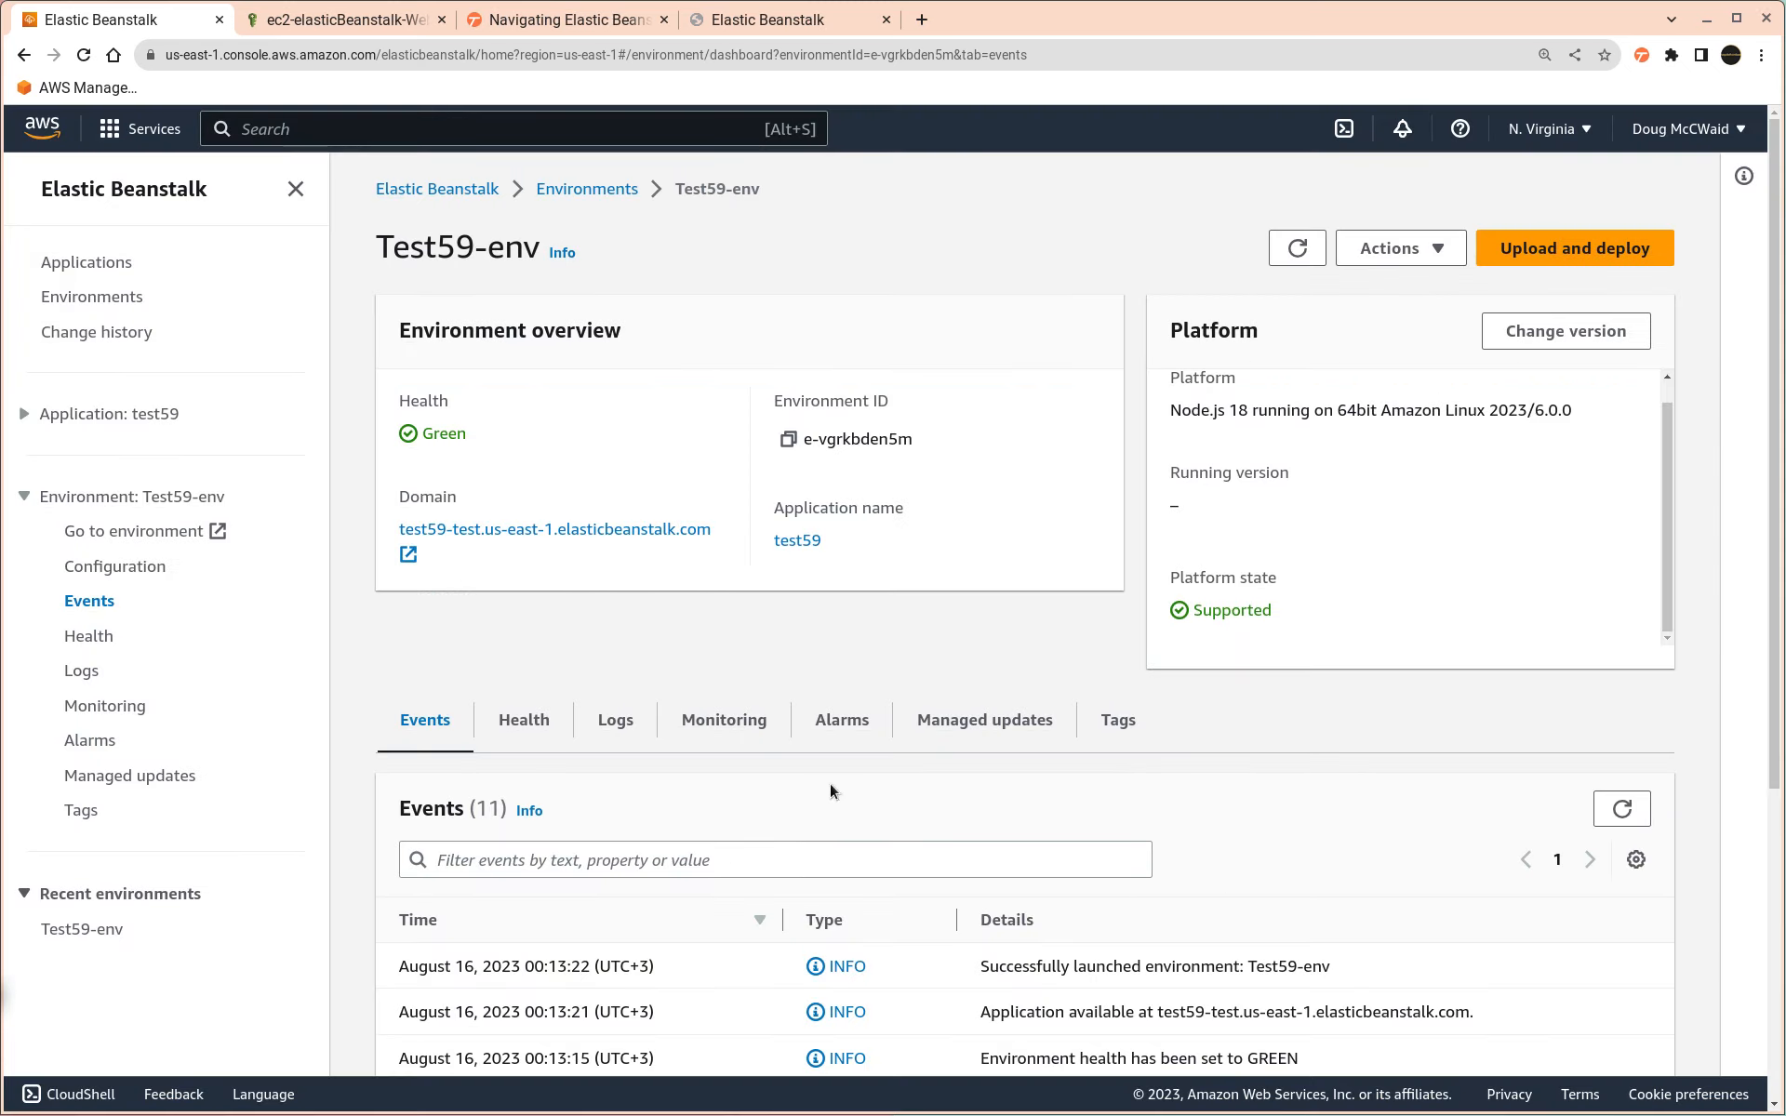
scroll(1035, 666, "down", 5)
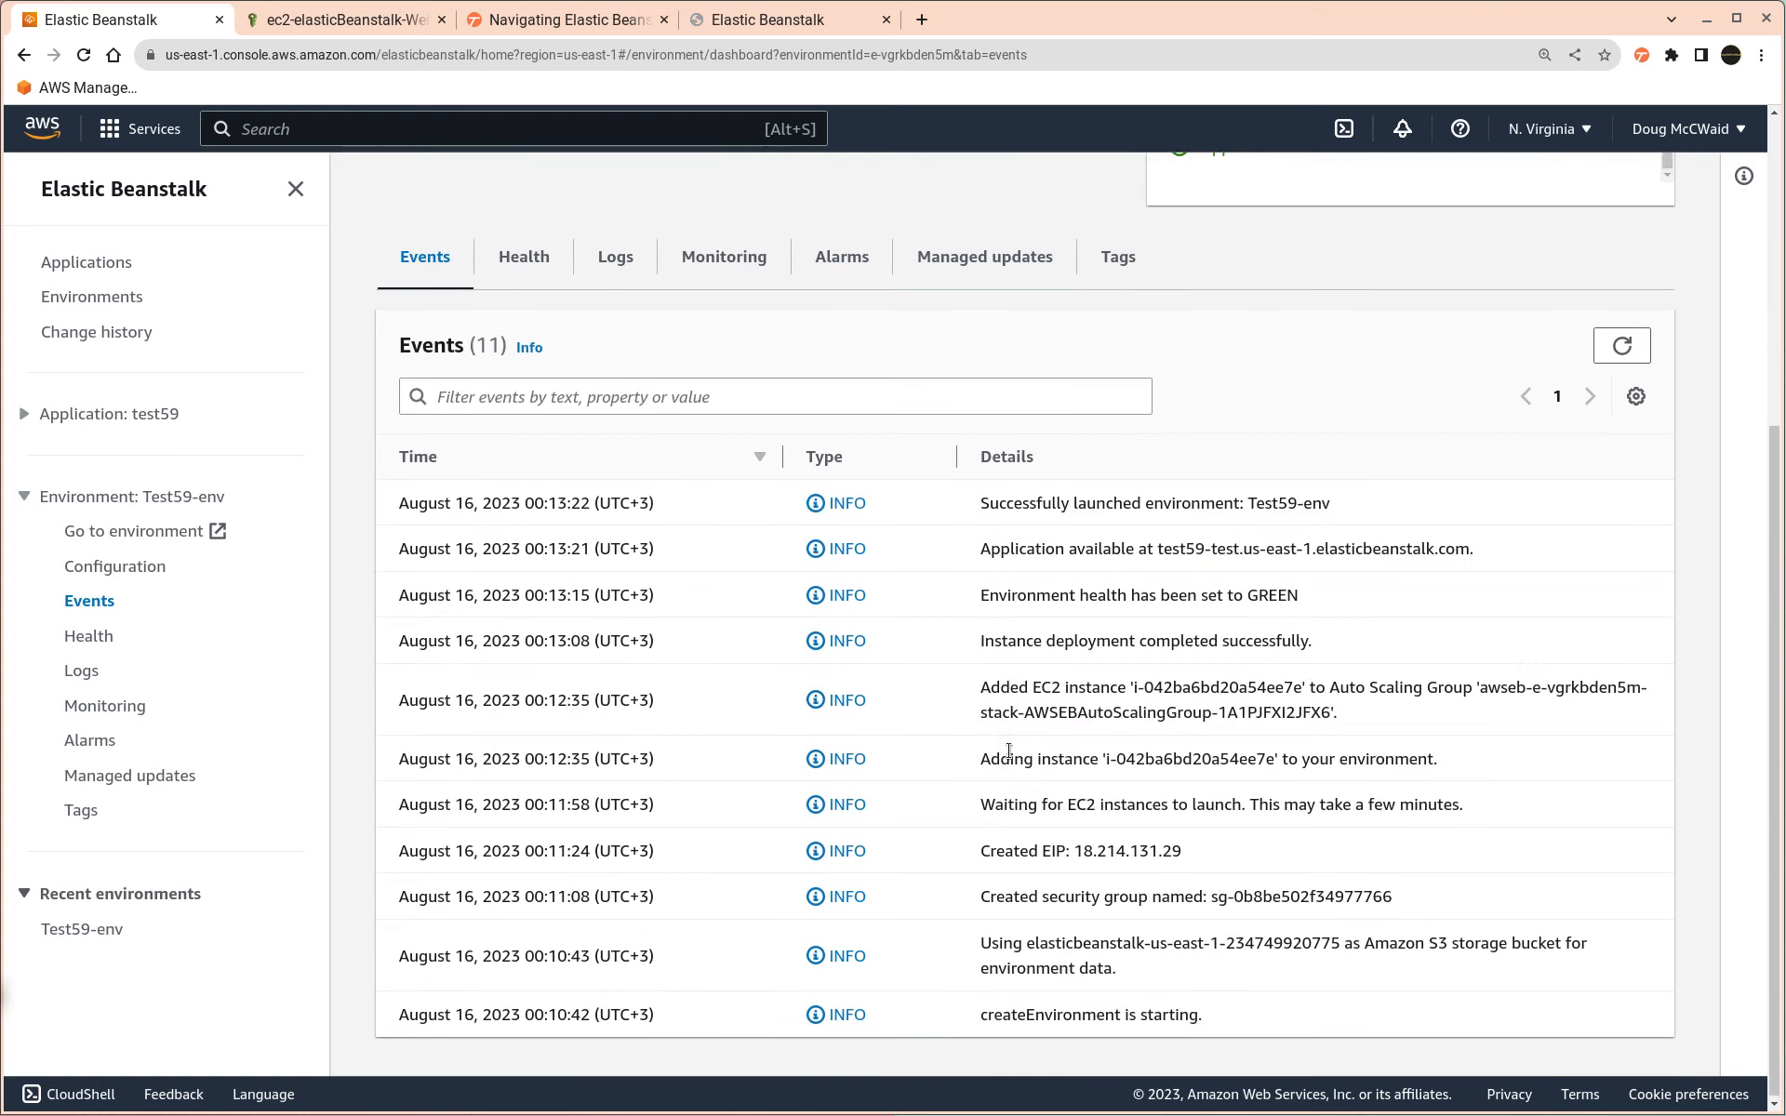
scroll(1009, 750, "up", 5)
left_click(604, 130)
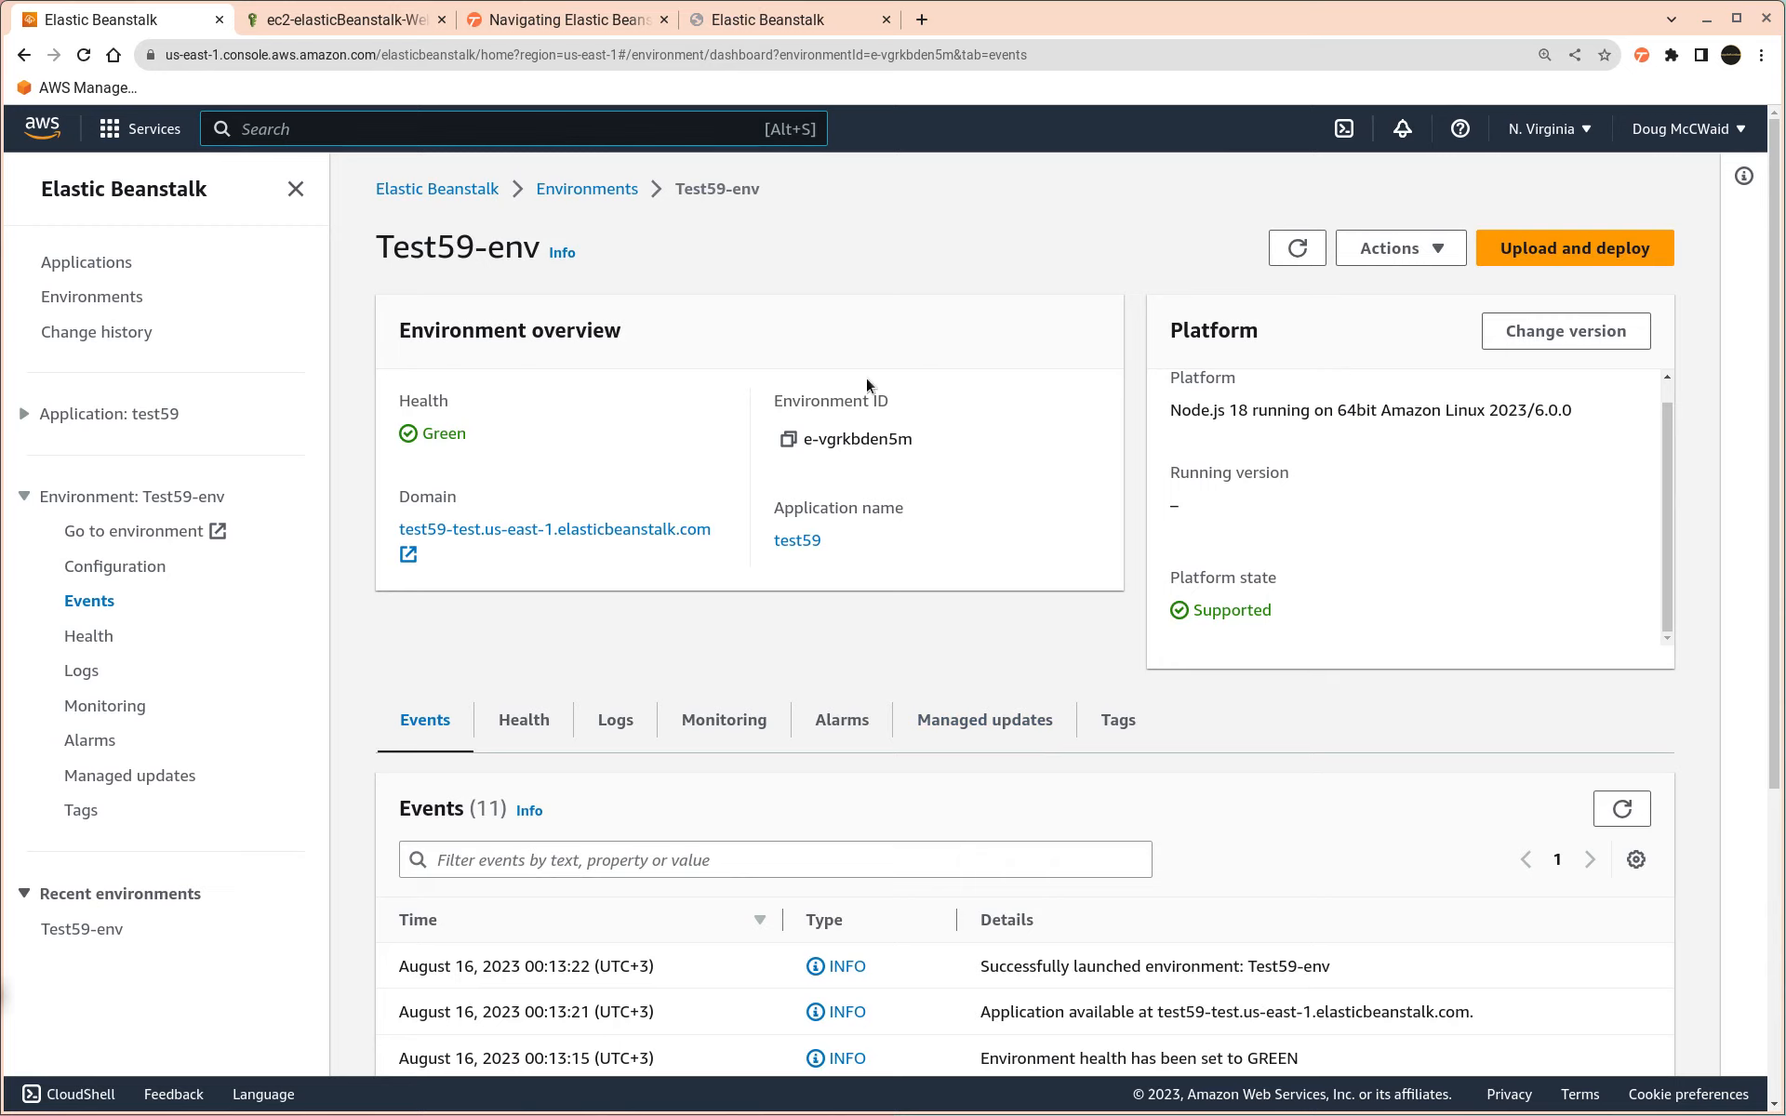
scroll(931, 605, "down", 5)
- Switch back to the deployed sample application's page and examine its web address
left_click(797, 8)
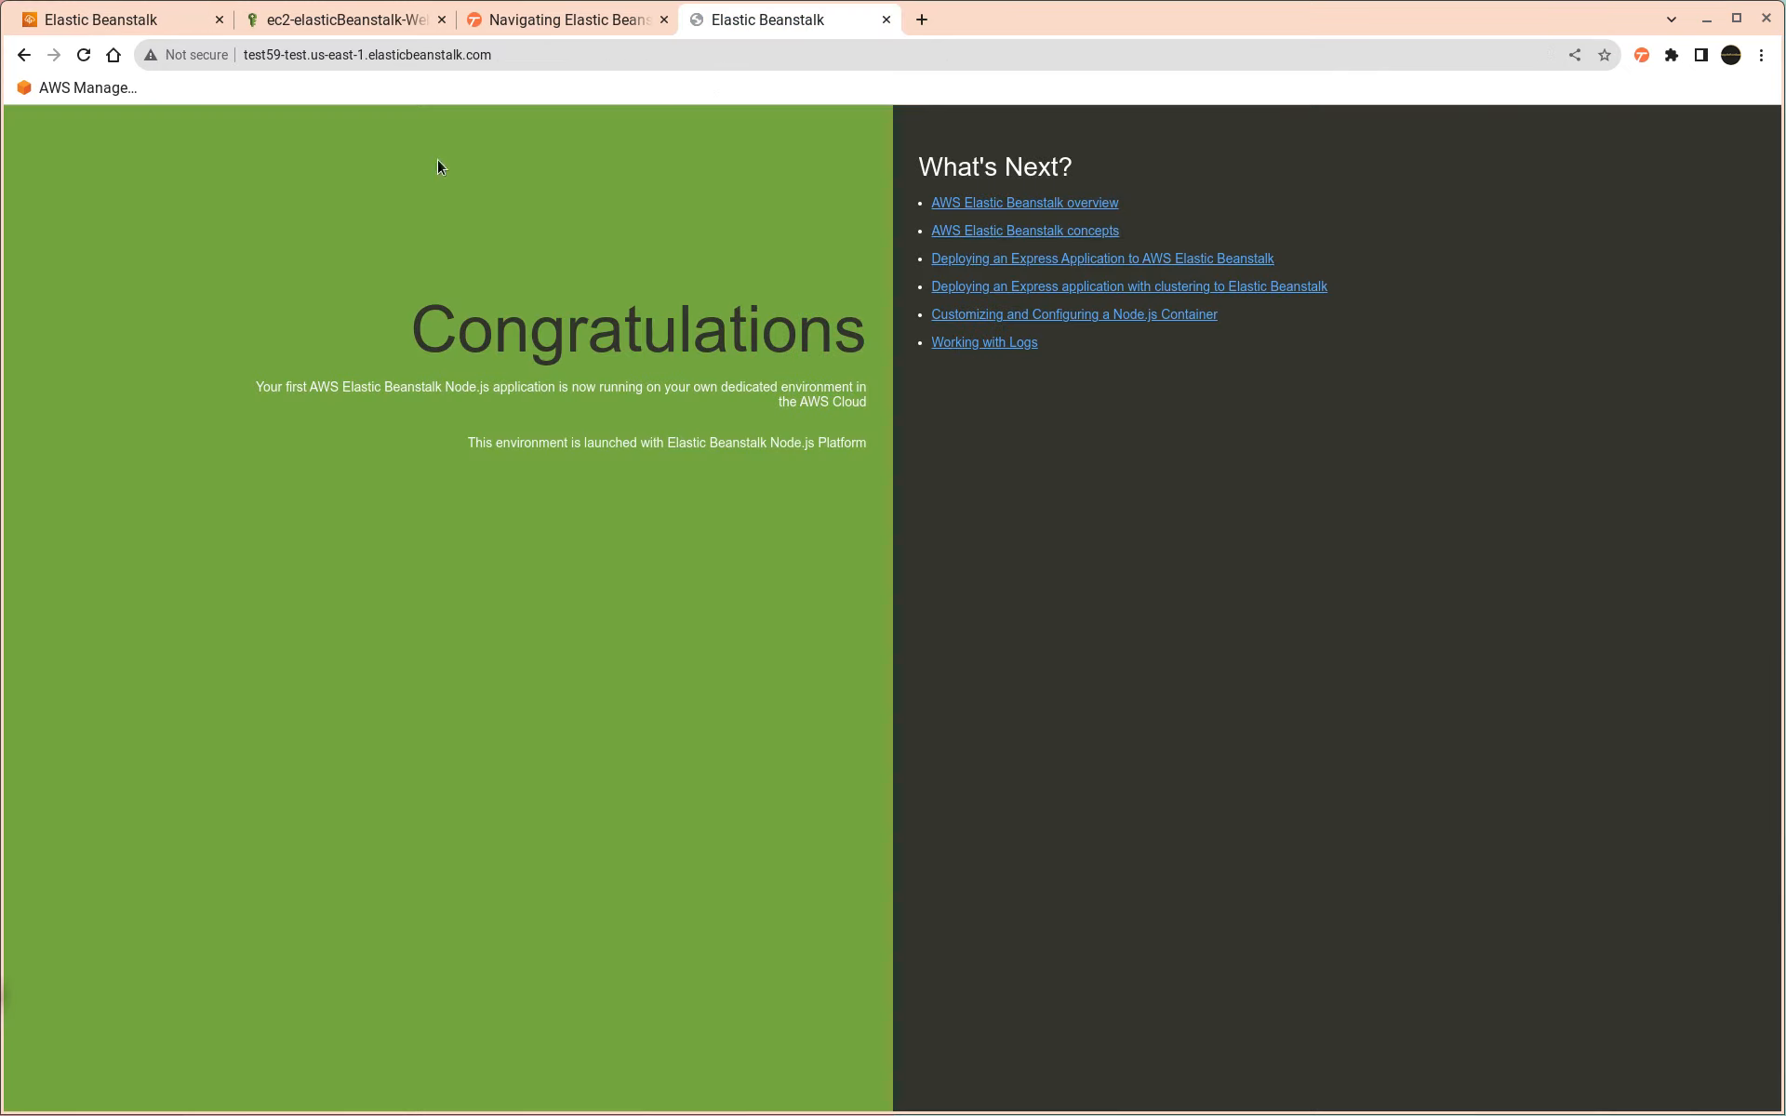
left_click_drag(375, 54, 494, 54)
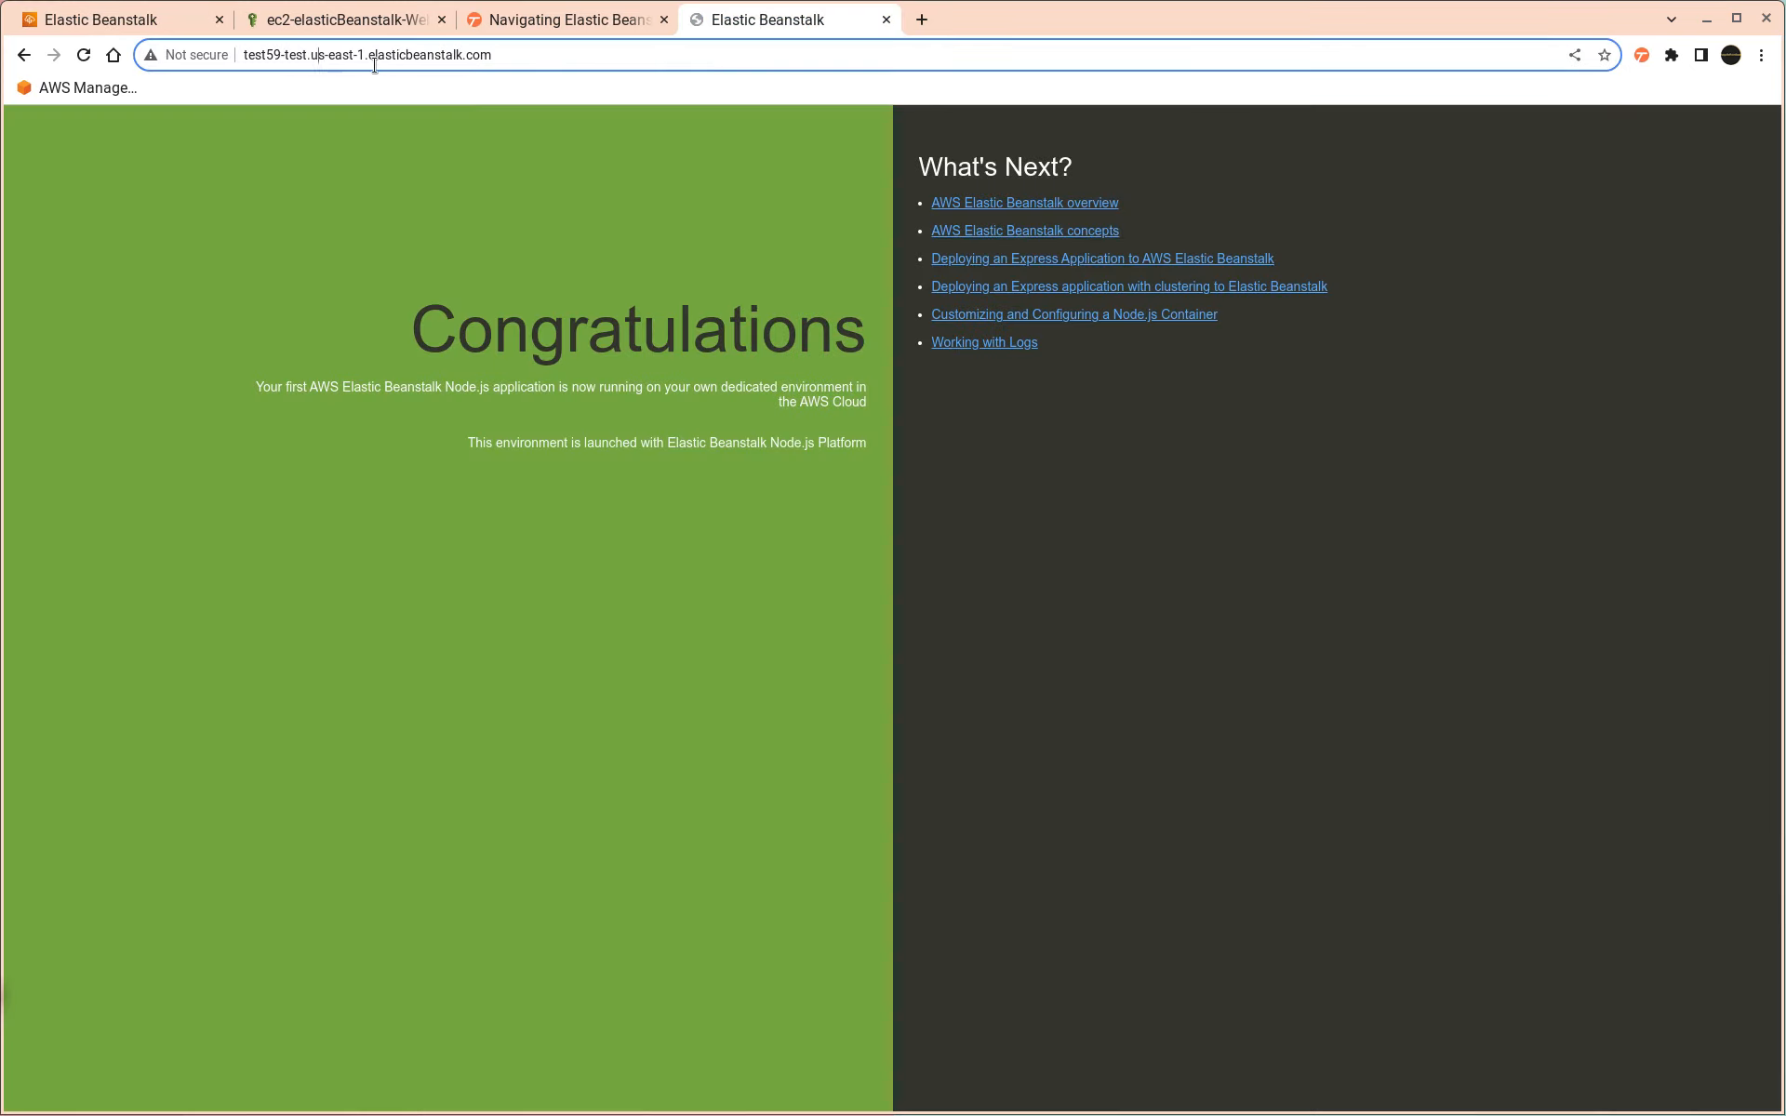
double_click(501, 65)
left_click(654, 65)
left_click(600, 19)
left_click(712, 22)
left_click(534, 21)
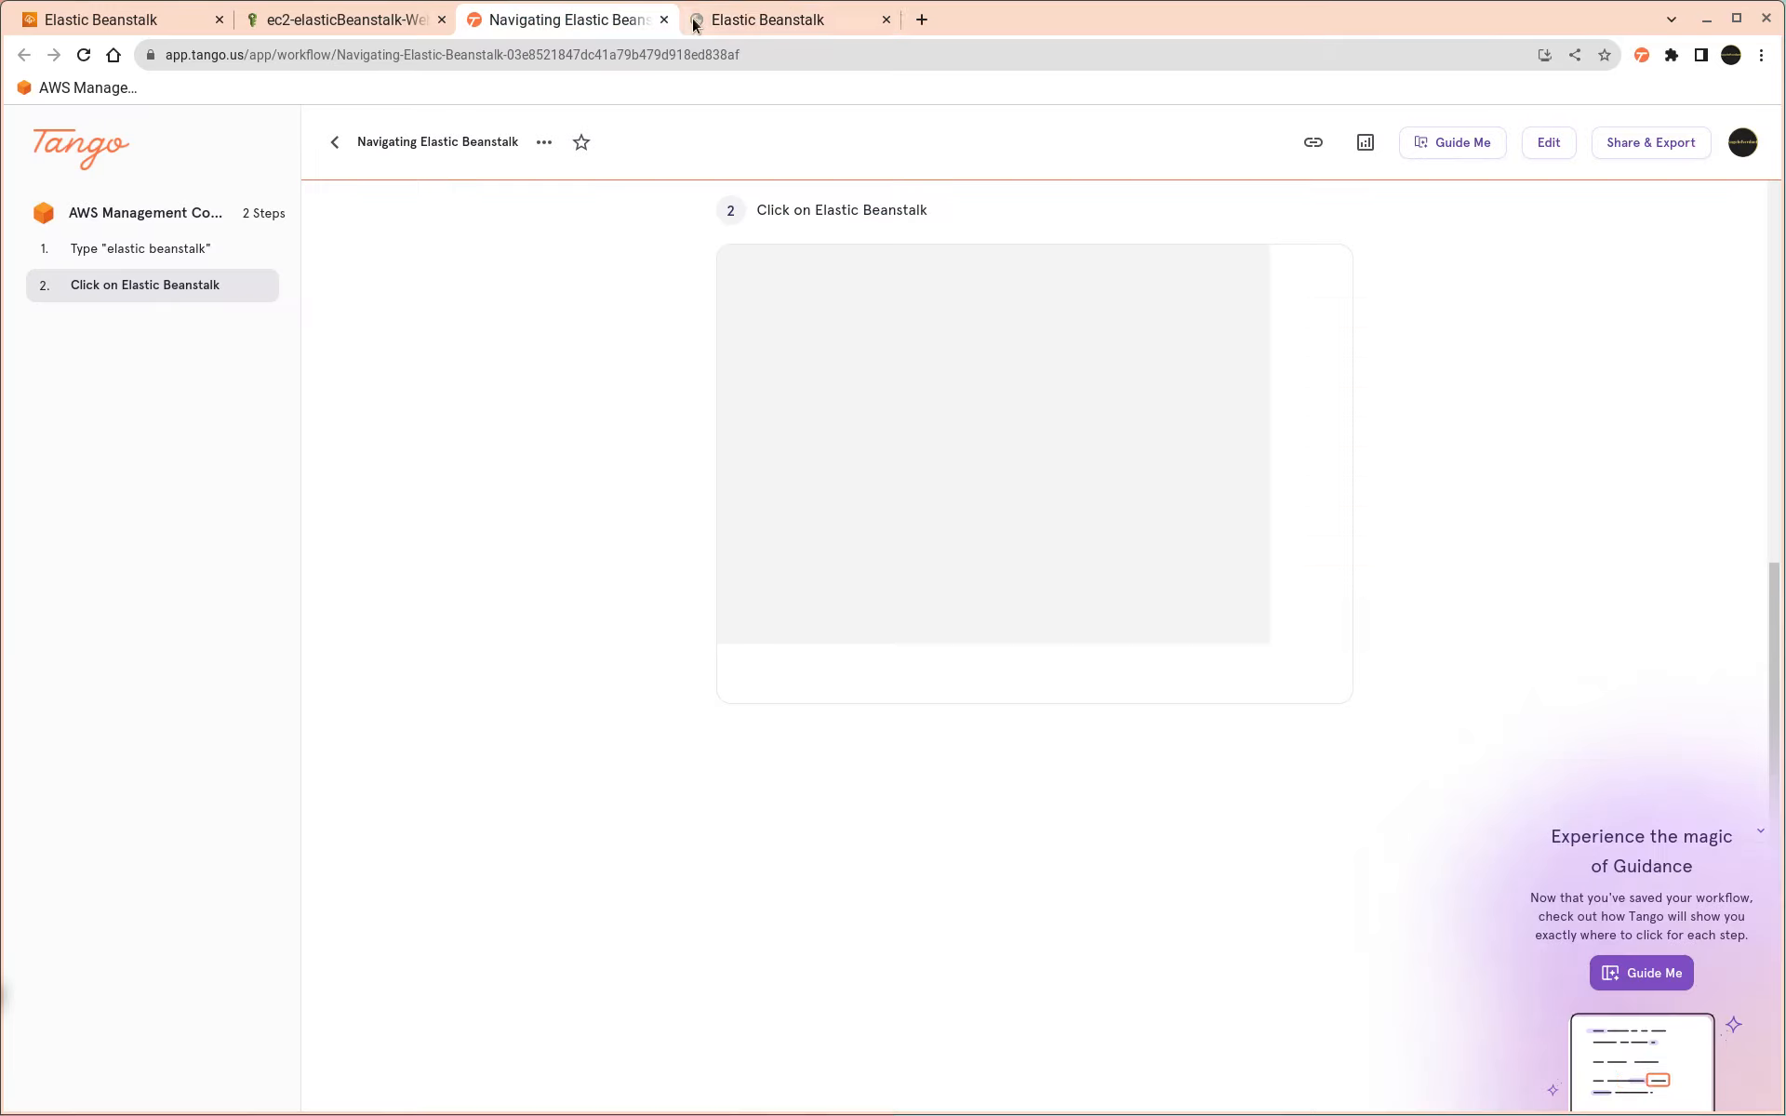
left_click(726, 20)
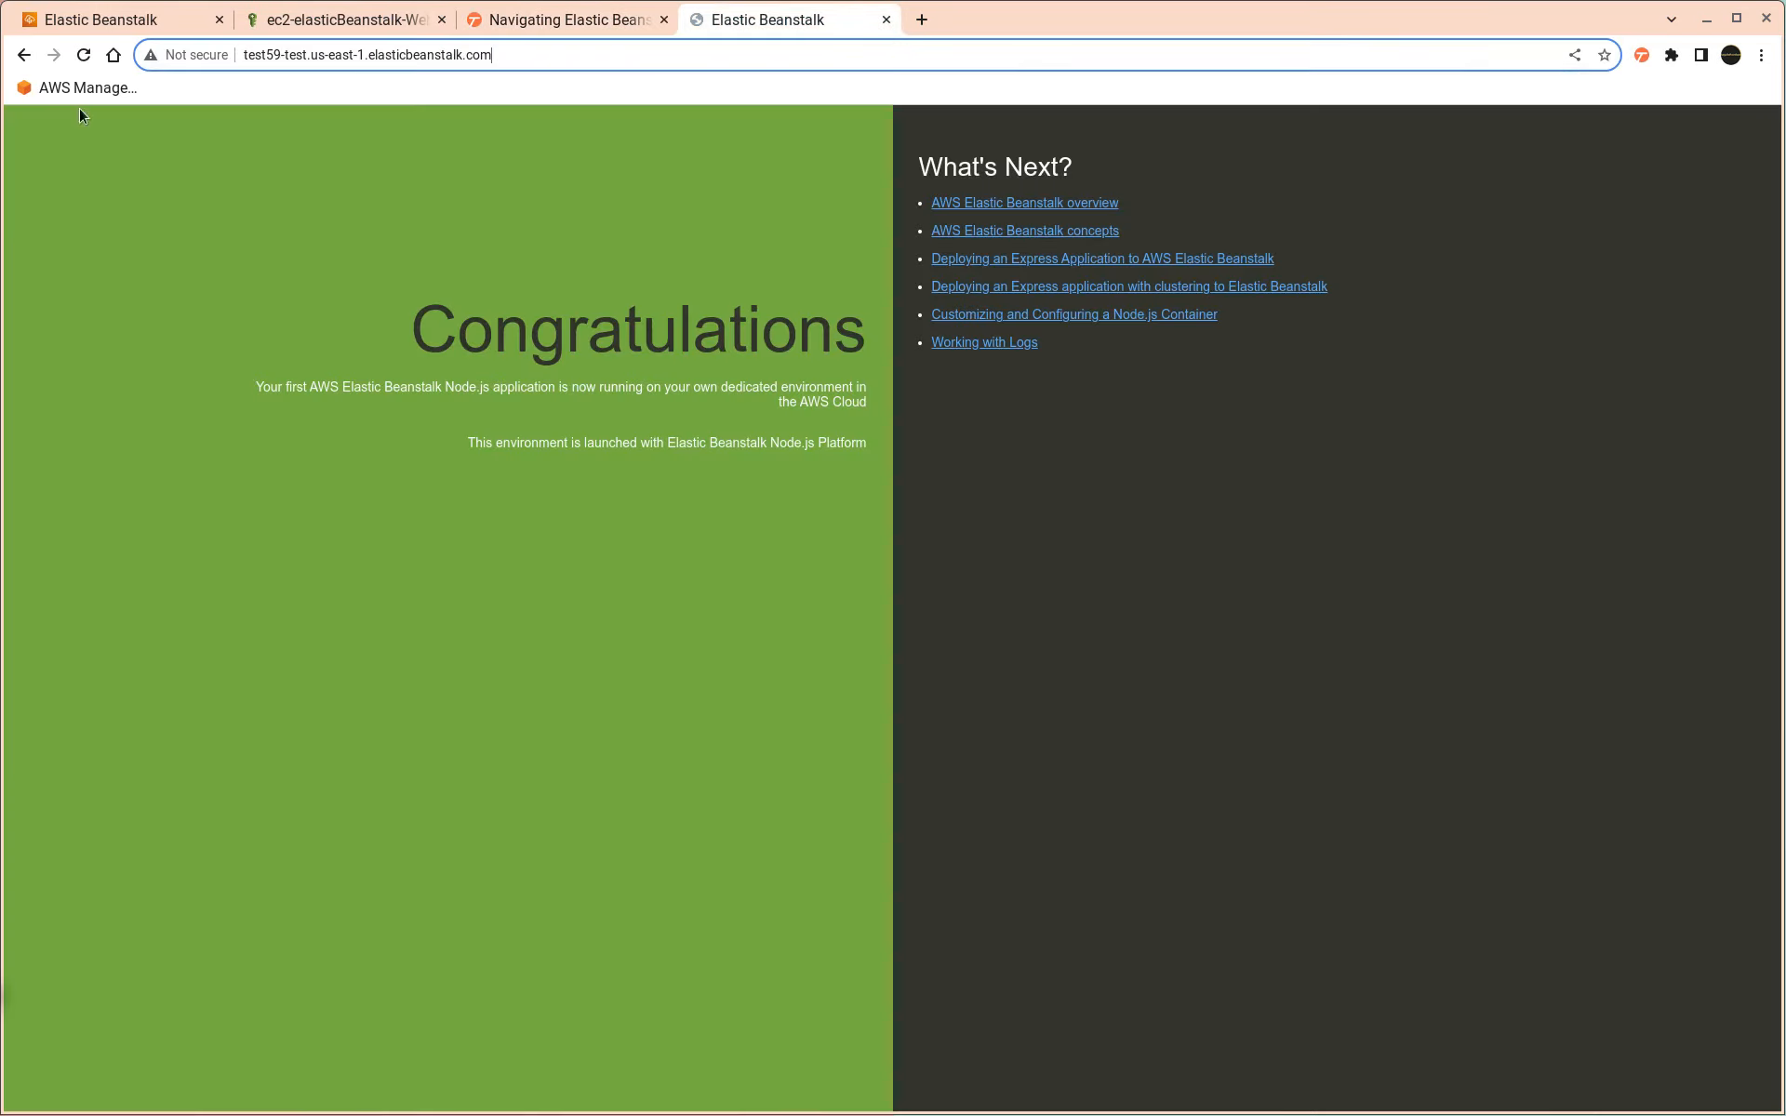
left_click(560, 21)
left_click(795, 19)
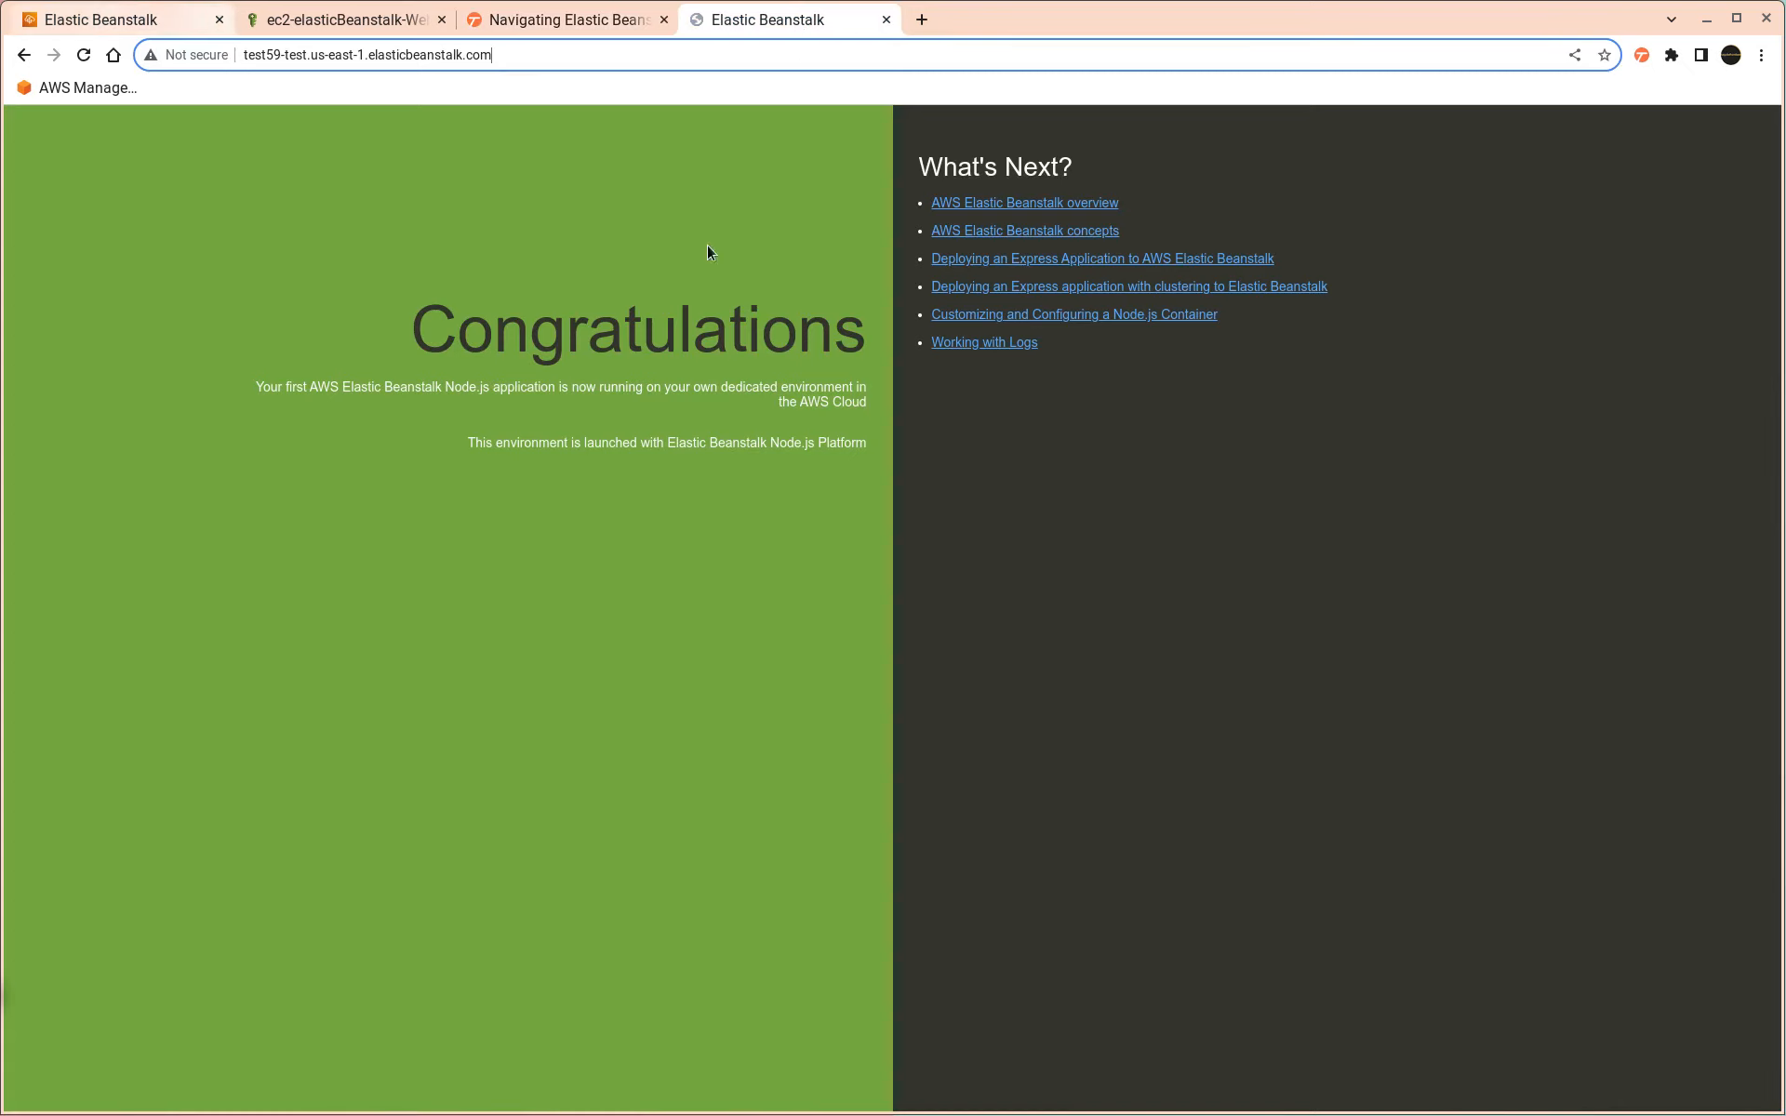